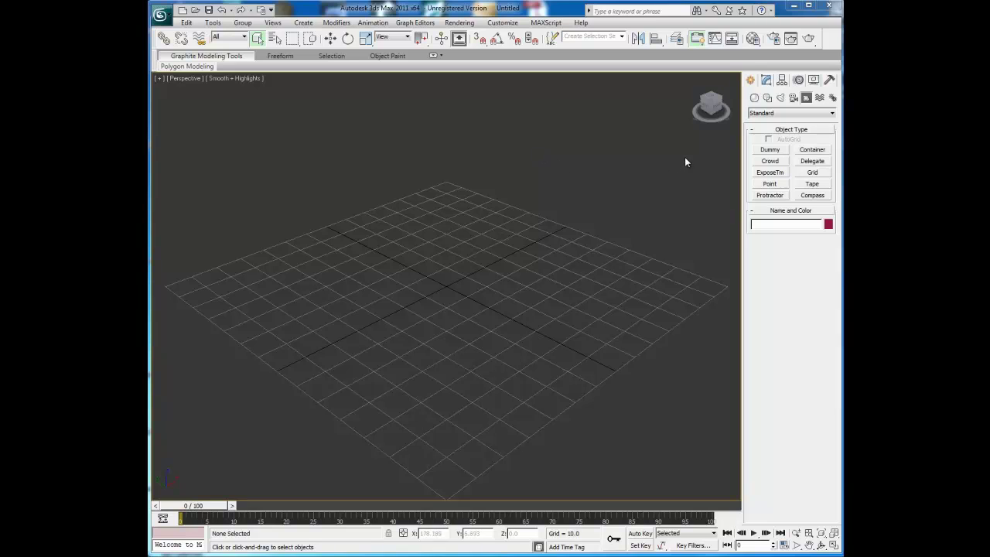
Create a CATParent helper at the centre of the grid with a CATUnits ratio of about 0.3 and show the viewport in wireframe
{"action": "left_click", "coordinate": [808, 114]}
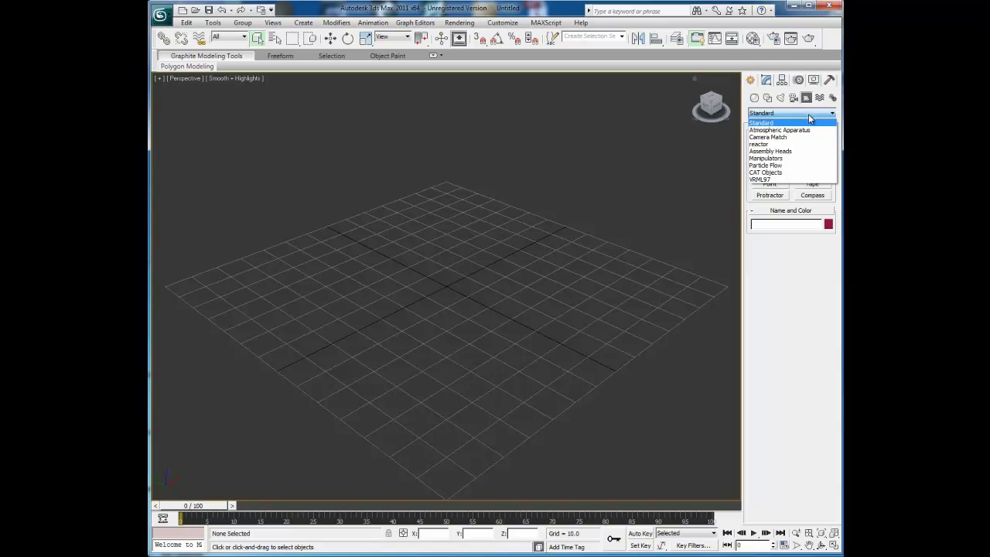
{"action": "left_click", "coordinate": [783, 173]}
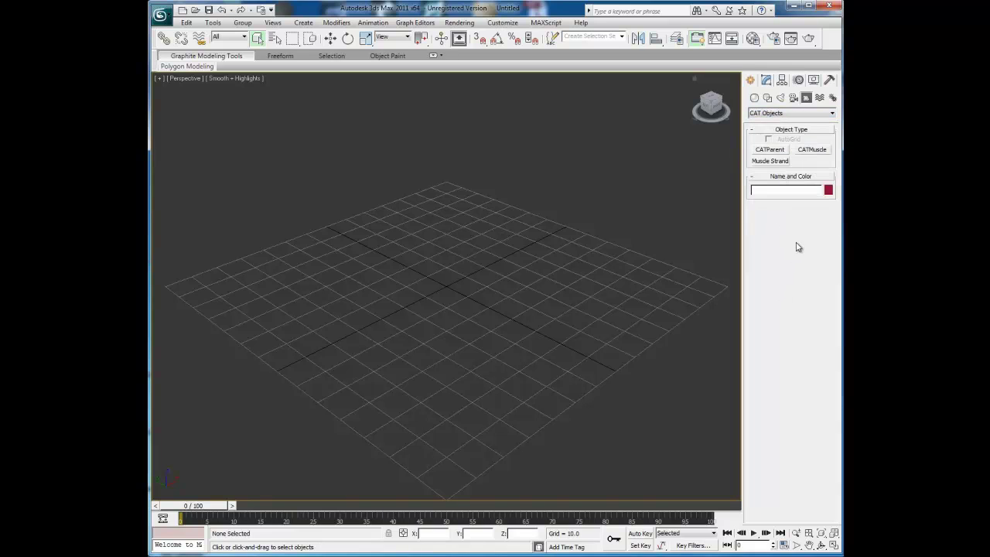
{"action": "left_click", "coordinate": [772, 158]}
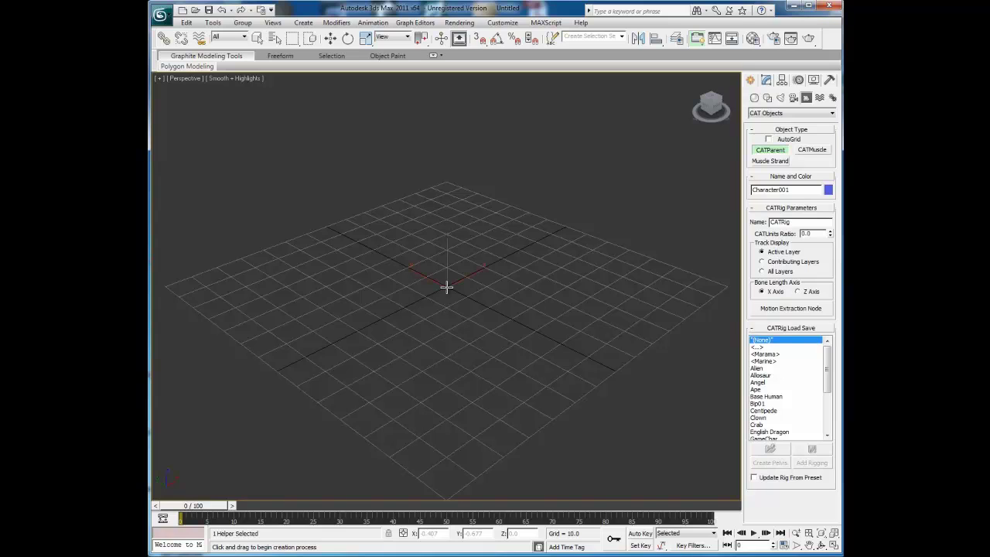
{"action": "left_click_drag", "start_coordinate": [446, 286], "coordinate": [504, 378]}
{"action": "key", "text": "F3"}
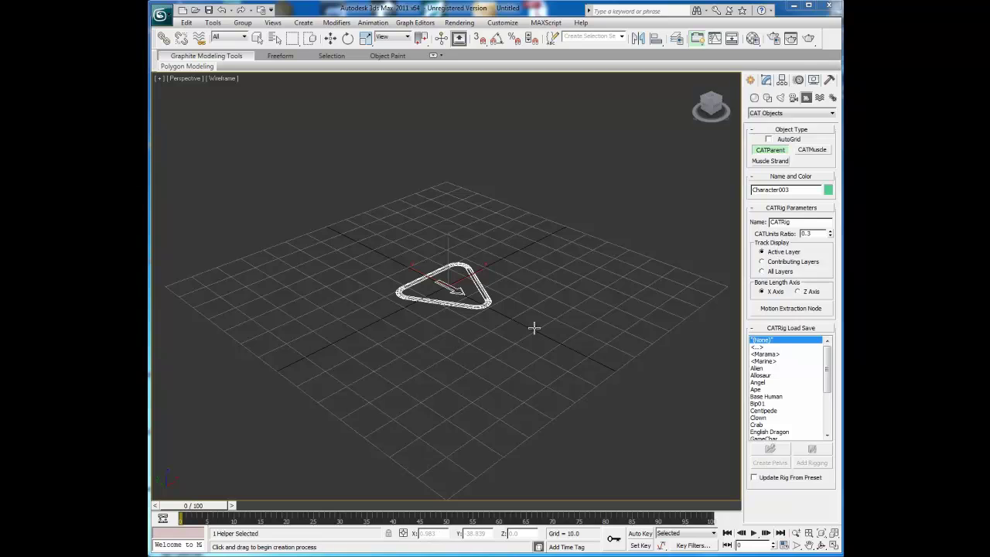
Centre the CATParent exactly on the world origin using the Transform Toolbox
{"action": "key", "text": "w"}
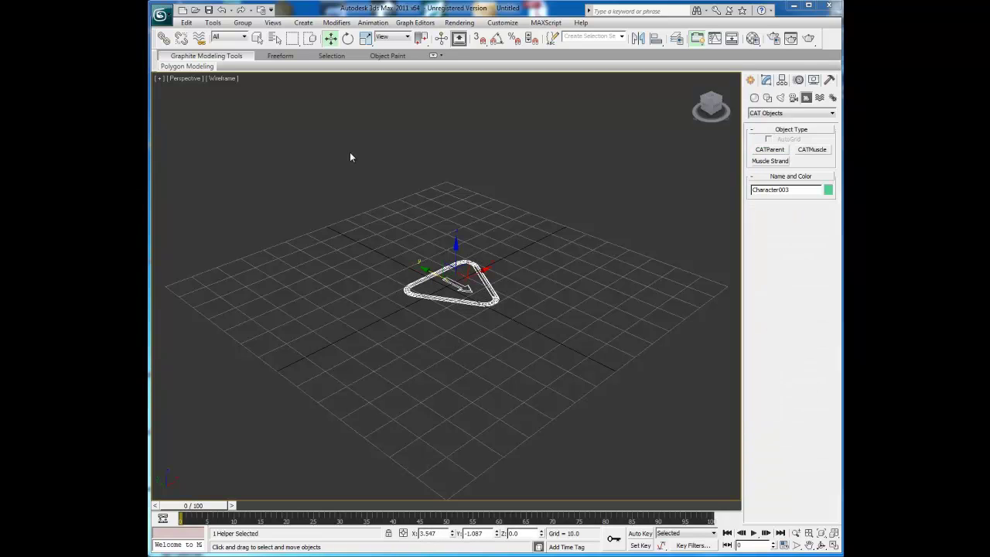
{"action": "left_click", "coordinate": [189, 23]}
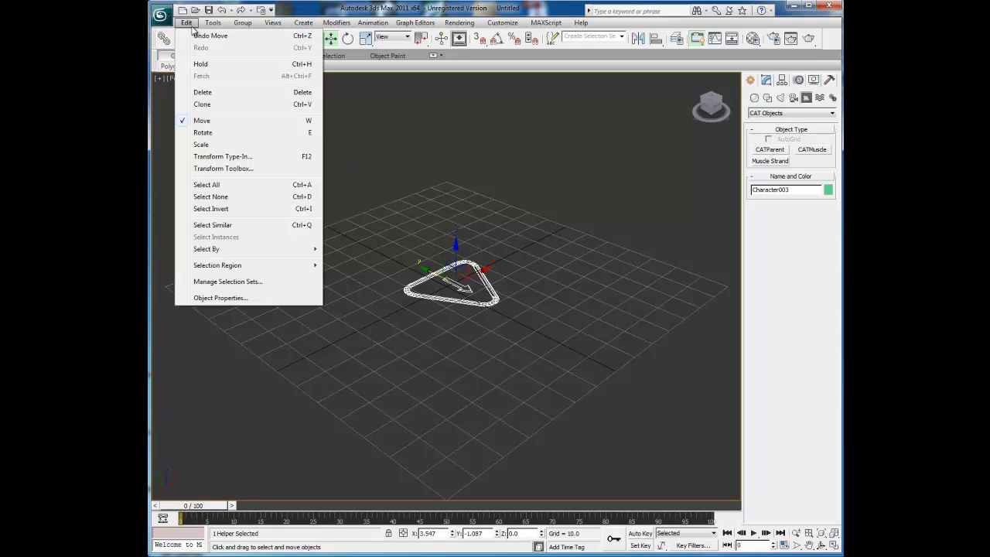
{"action": "left_click", "coordinate": [210, 168]}
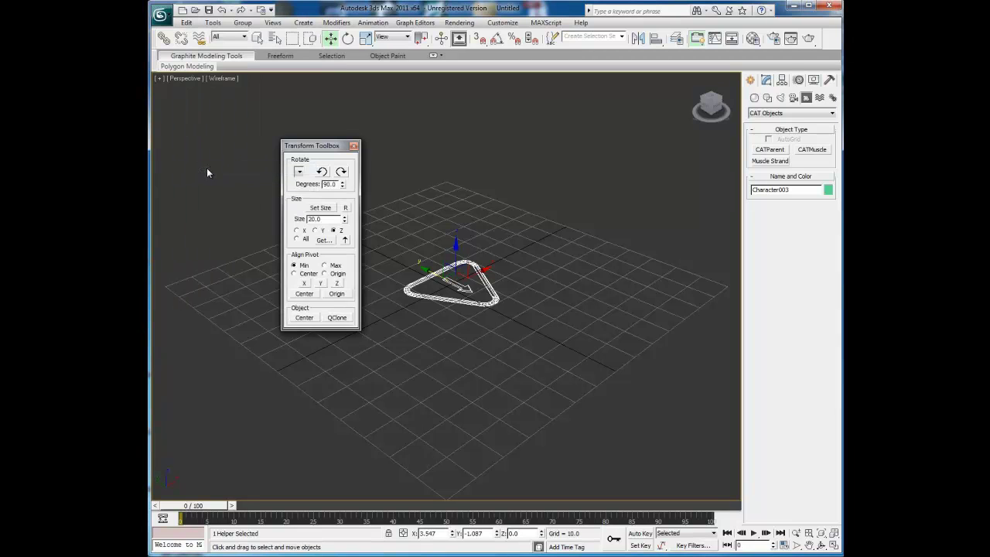
{"action": "left_click", "coordinate": [304, 318]}
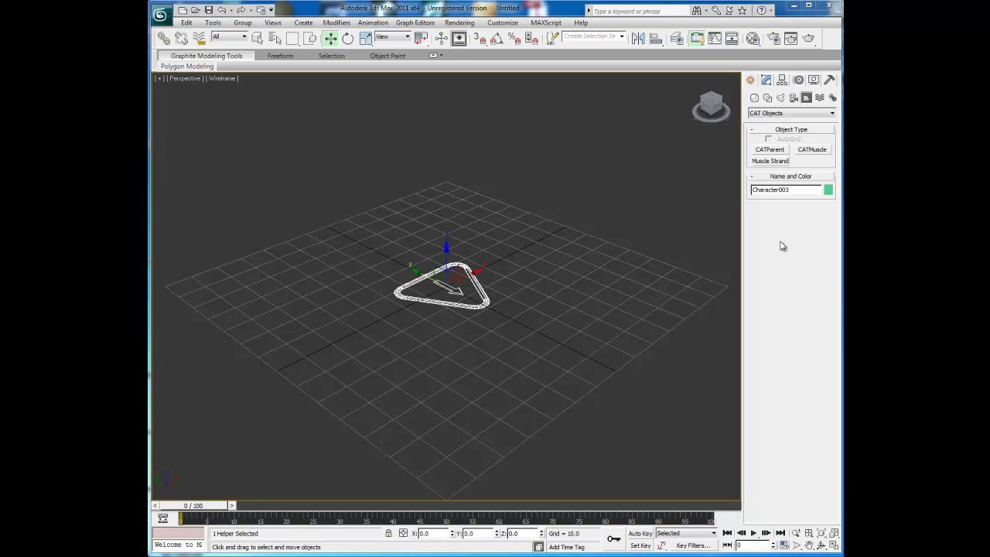
Create a pelvis hub from the CATParent and name the hub Pelvis
{"action": "left_click", "coordinate": [765, 81]}
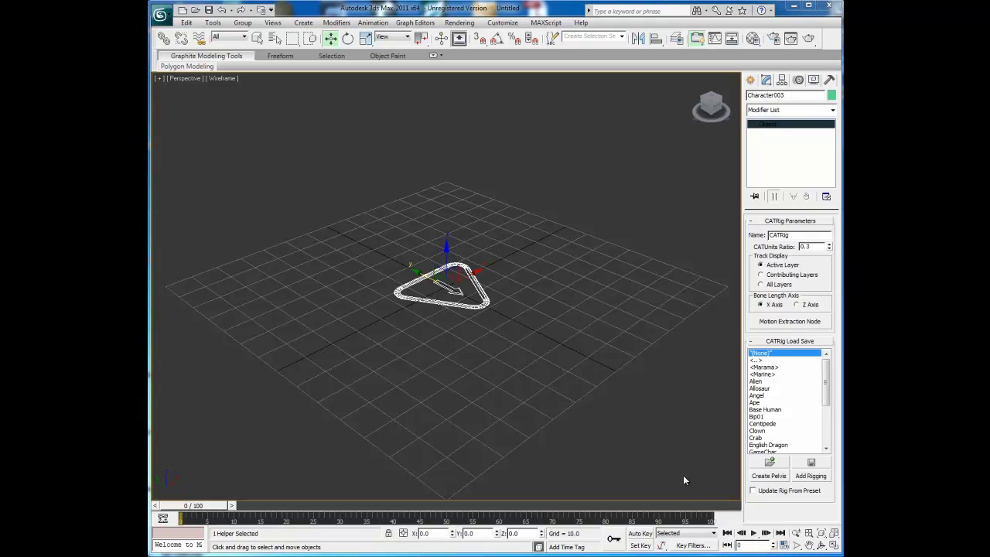
{"action": "left_click", "coordinate": [769, 476]}
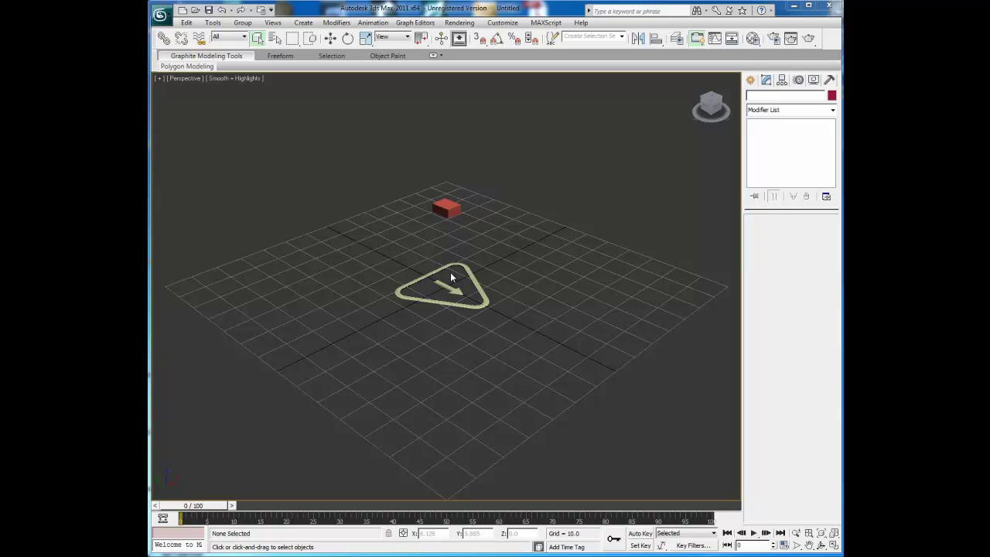
{"action": "left_click", "coordinate": [451, 206]}
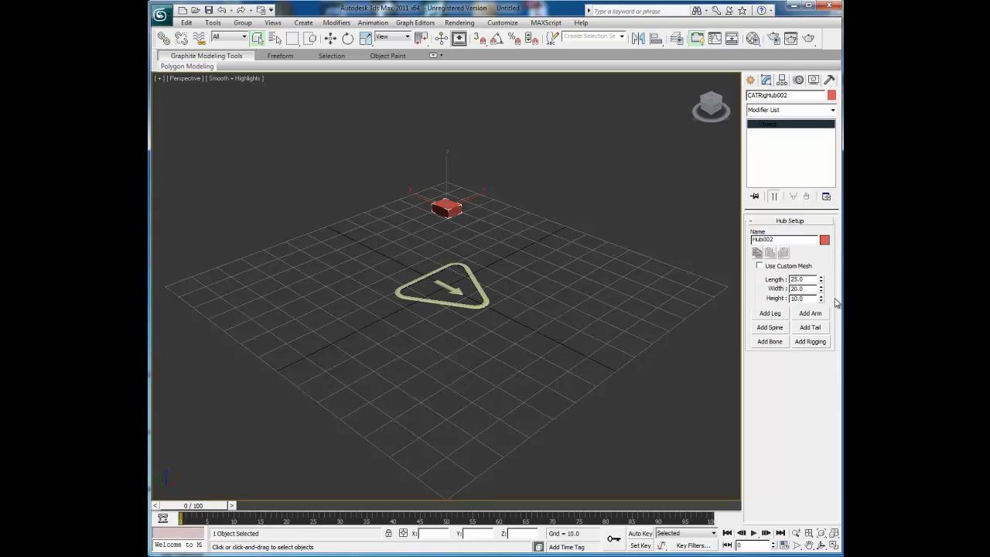
{"action": "double_click", "coordinate": [781, 239]}
{"action": "type", "text": "Pelvis"}
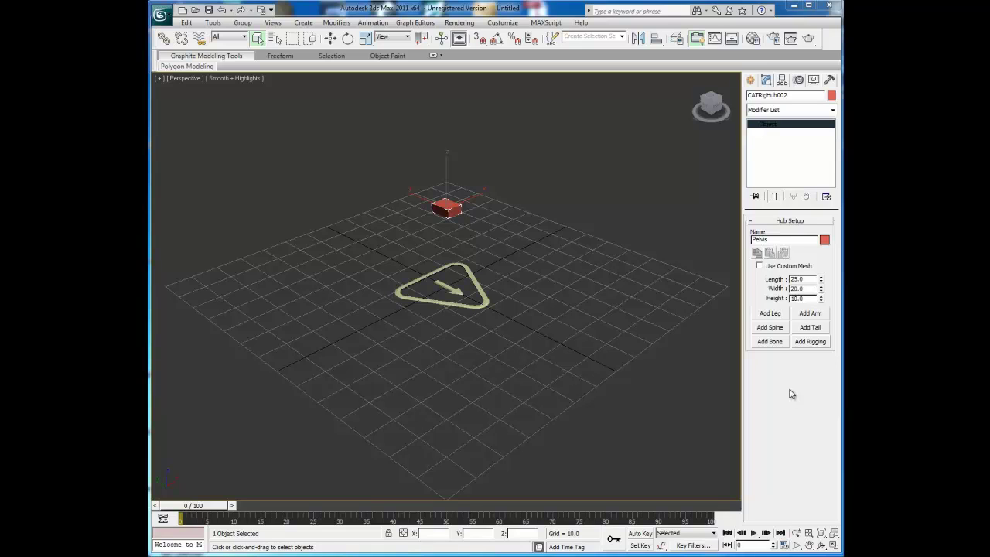
Add a leg to the pelvis hub
{"action": "left_click", "coordinate": [772, 313]}
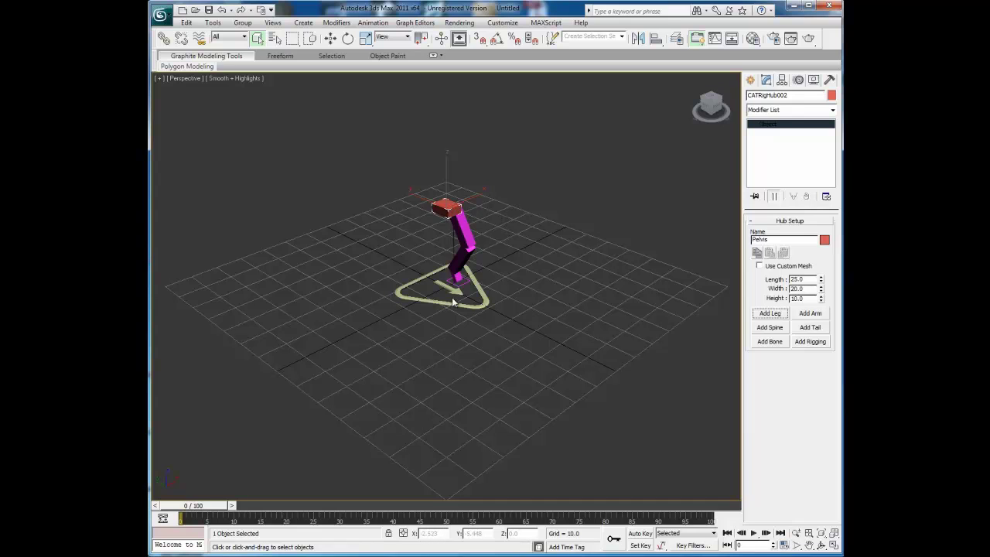
{"action": "scroll", "coordinate": [452, 300], "scroll_direction": "up", "scroll_amount": 4}
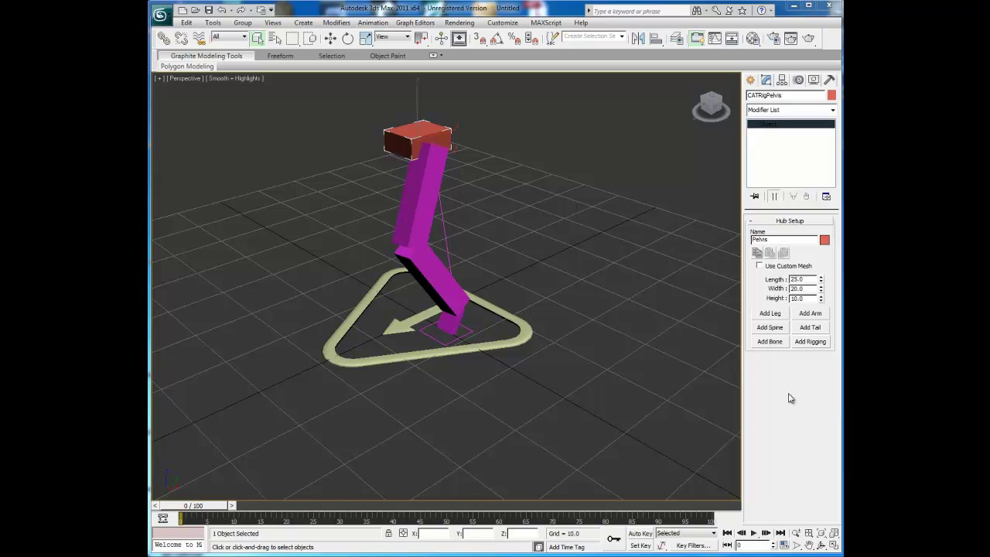
Try the left leg with 3 bones, restore it to 2, and switch its ankle off and back on
{"action": "left_click", "coordinate": [414, 201]}
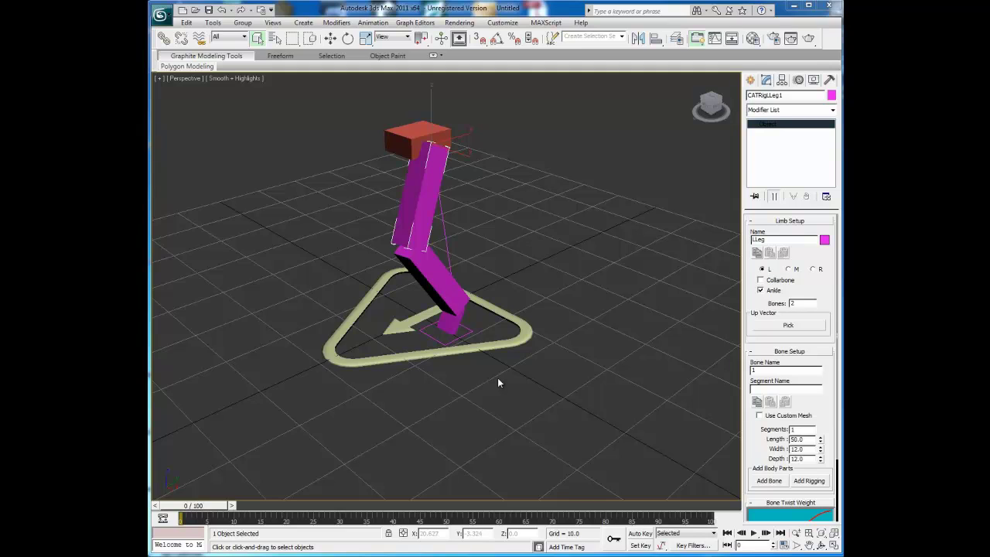
{"action": "double_click", "coordinate": [799, 303]}
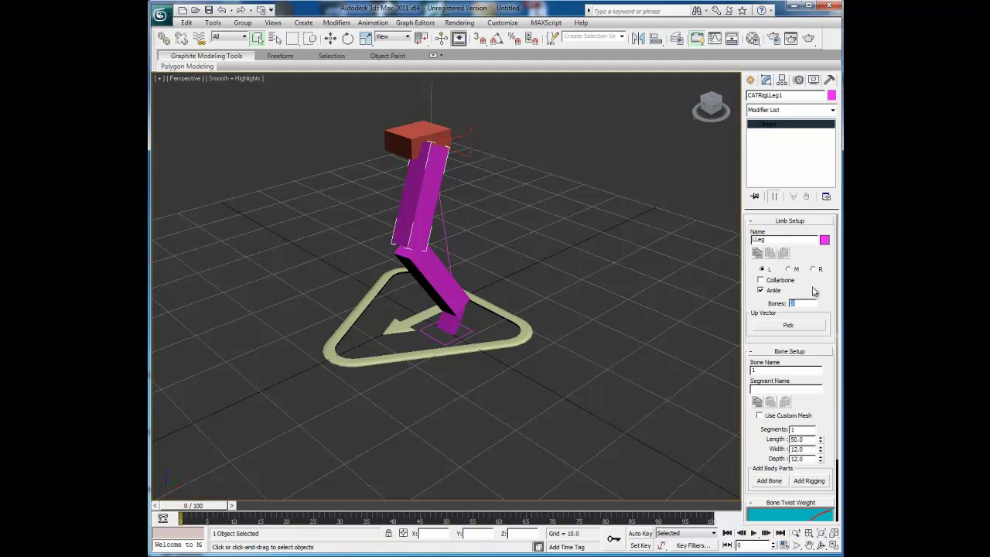
{"action": "key", "text": "Return"}
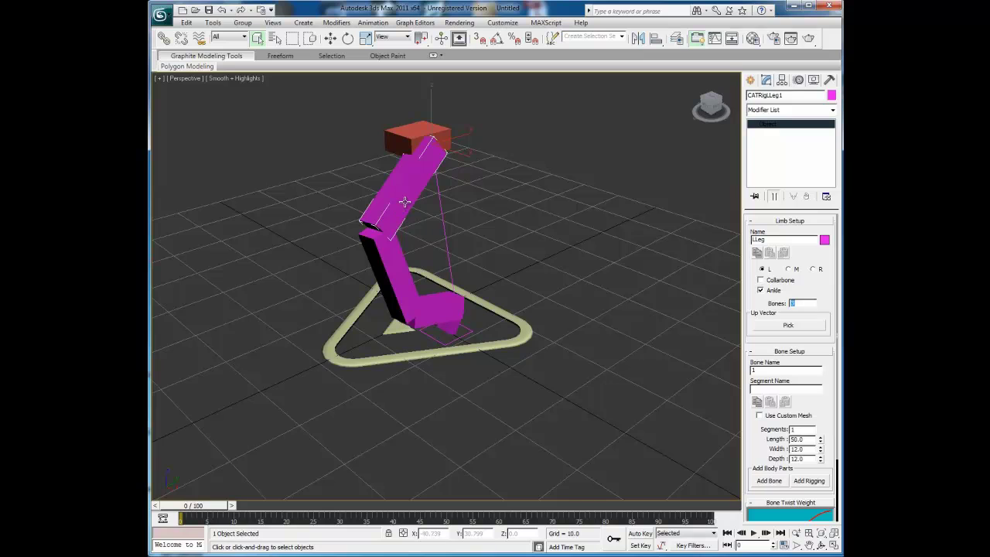
{"action": "type", "text": "2"}
{"action": "key", "text": "Return"}
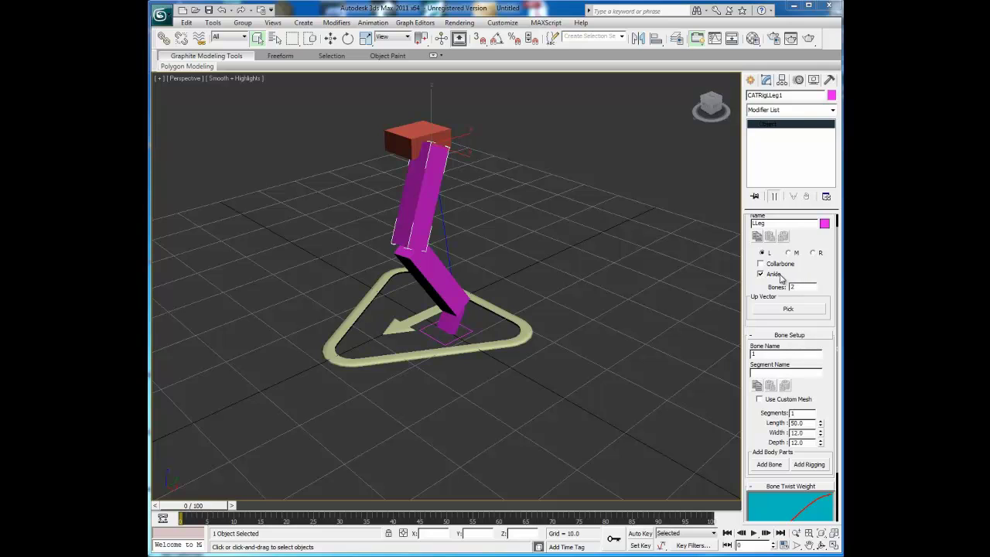
{"action": "left_click", "coordinate": [761, 274]}
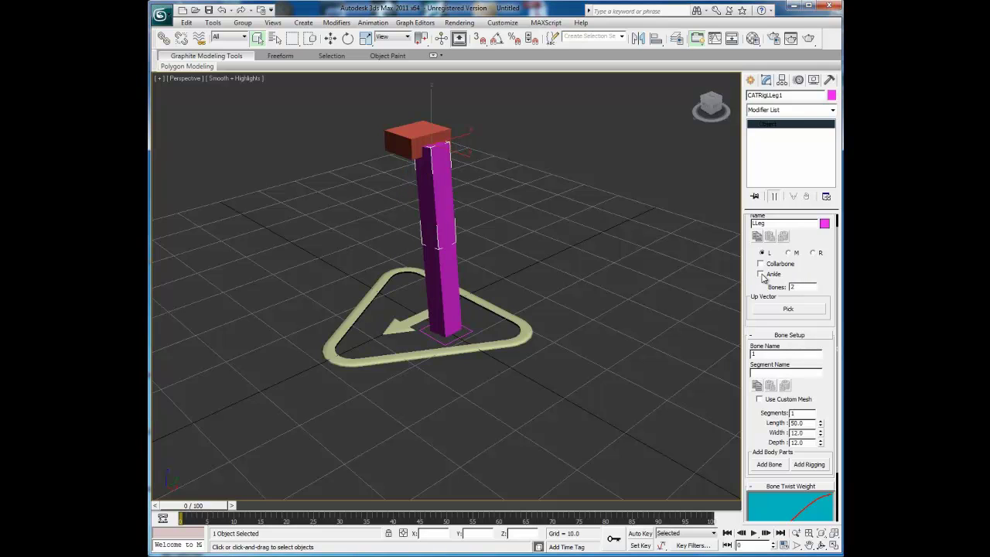
{"action": "left_click", "coordinate": [761, 275]}
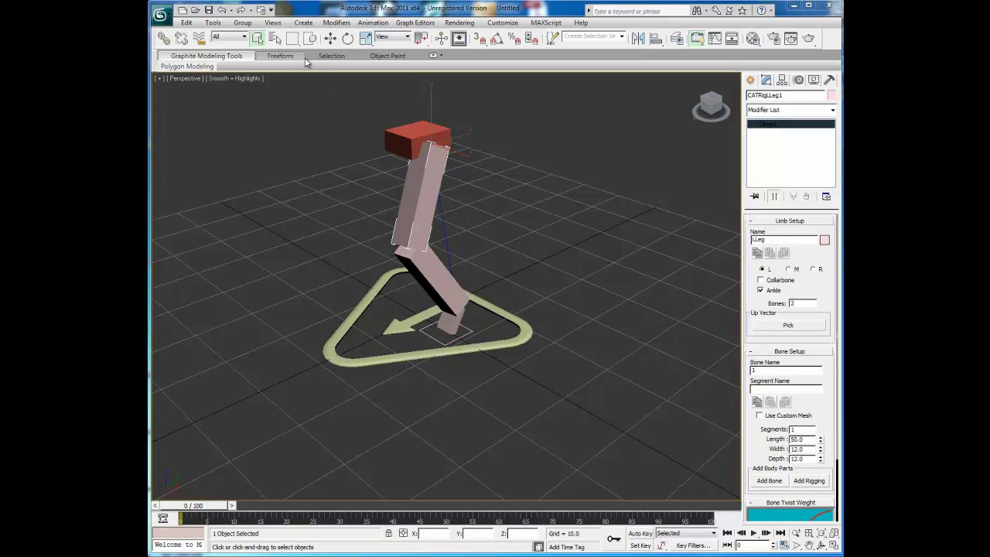
Try to move the left upper leg bone away from the pelvis and give the leg a collarbone
{"action": "left_click", "coordinate": [330, 38]}
{"action": "left_click_drag", "start_coordinate": [461, 153], "coordinate": [491, 166]}
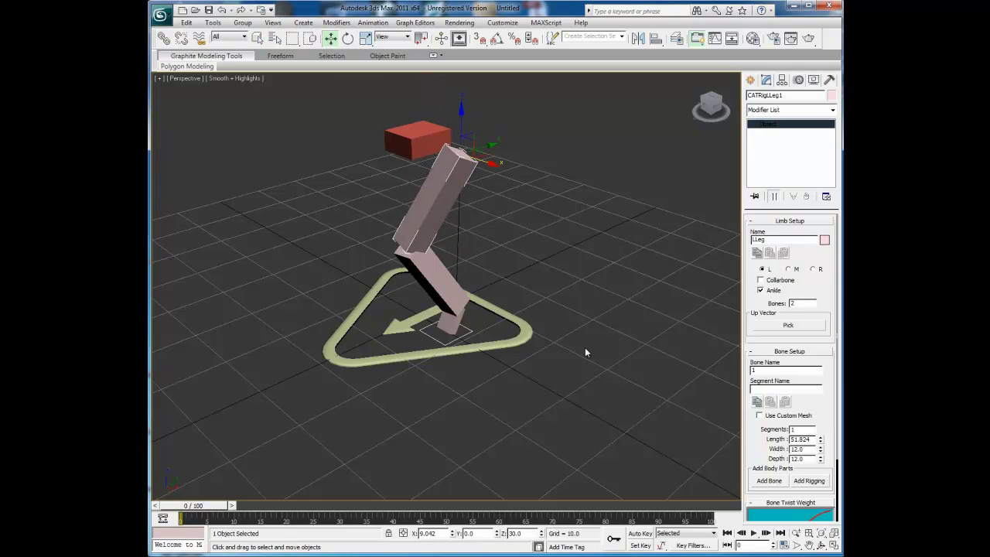
{"action": "left_click", "coordinate": [762, 282]}
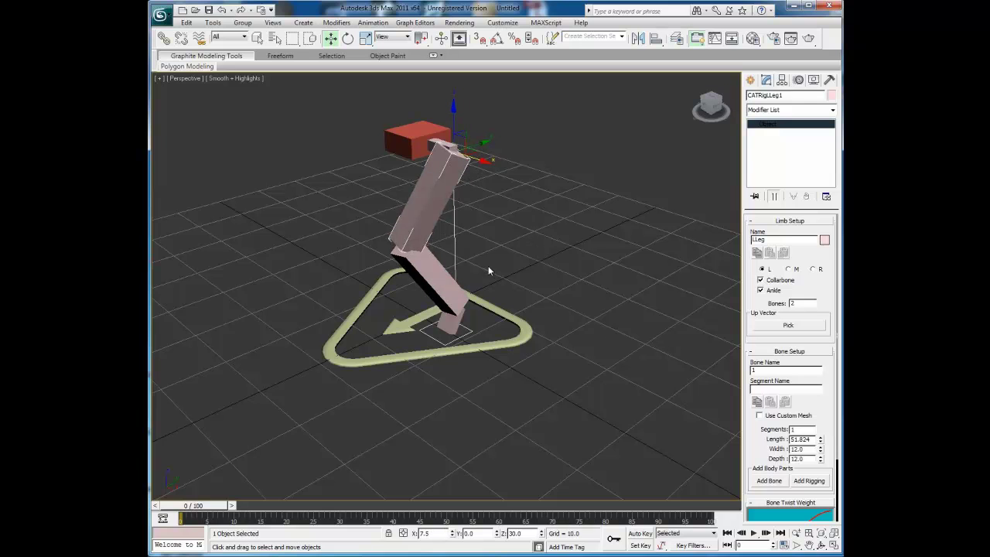
{"action": "middle_click_drag", "start_coordinate": [576, 309], "coordinate": [318, 237], "text": "alt"}
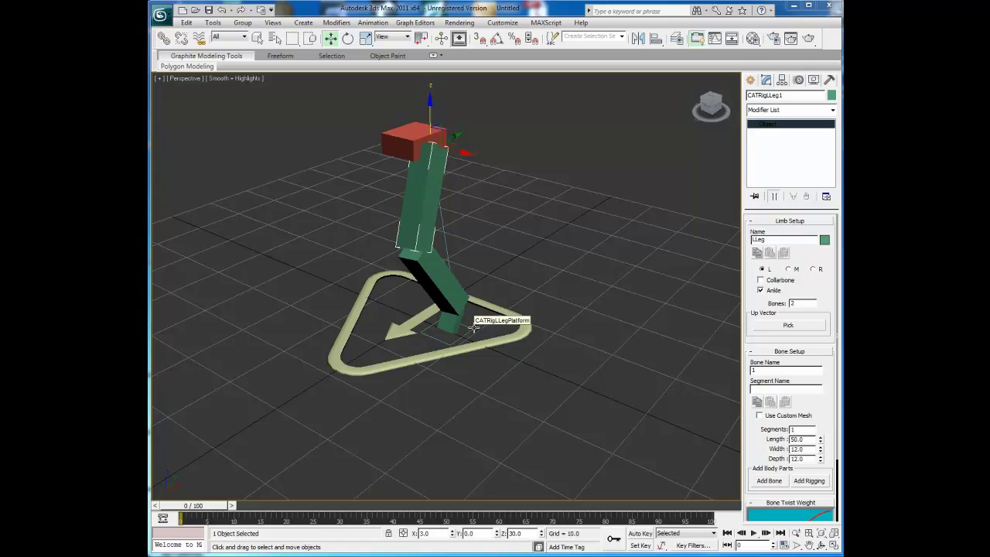
Raise the left leg's foot platform slightly, to about 0.57 in Z
{"action": "left_click", "coordinate": [473, 328]}
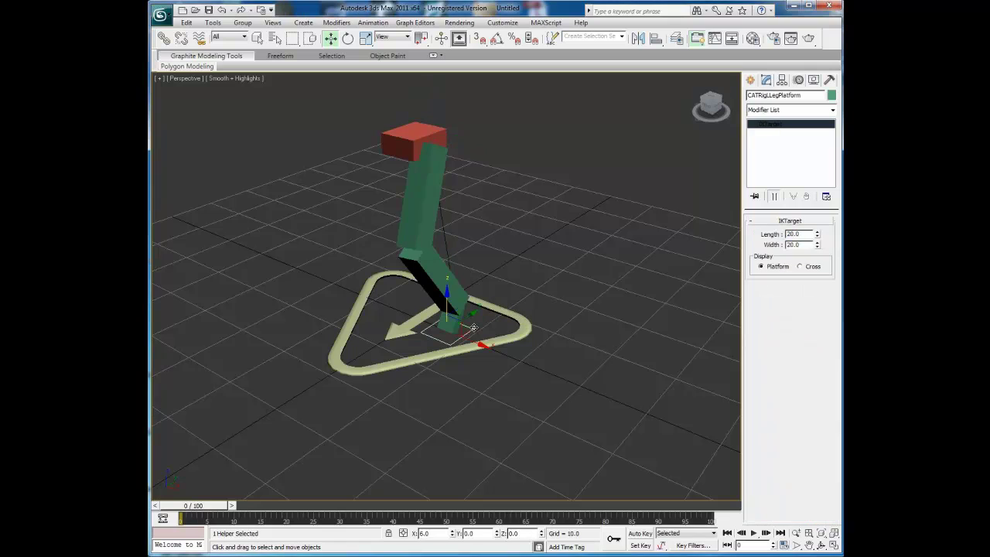
{"action": "left_click", "coordinate": [797, 148]}
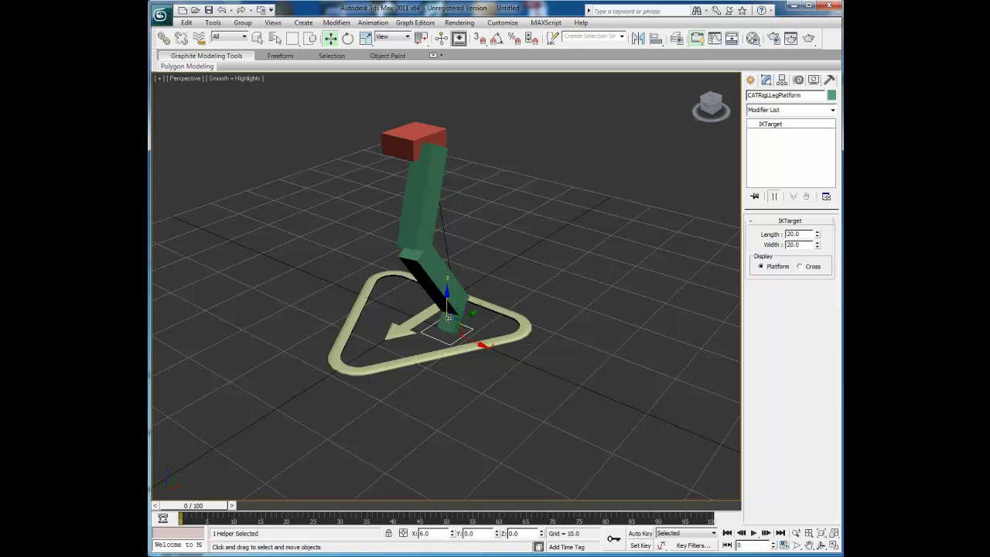
{"action": "mouse_move", "coordinate": [447, 293]}
{"action": "left_mouse_down"}
{"action": "mouse_move", "coordinate": [447, 263]}
{"action": "mouse_move", "coordinate": [447, 288]}
{"action": "left_mouse_up"}
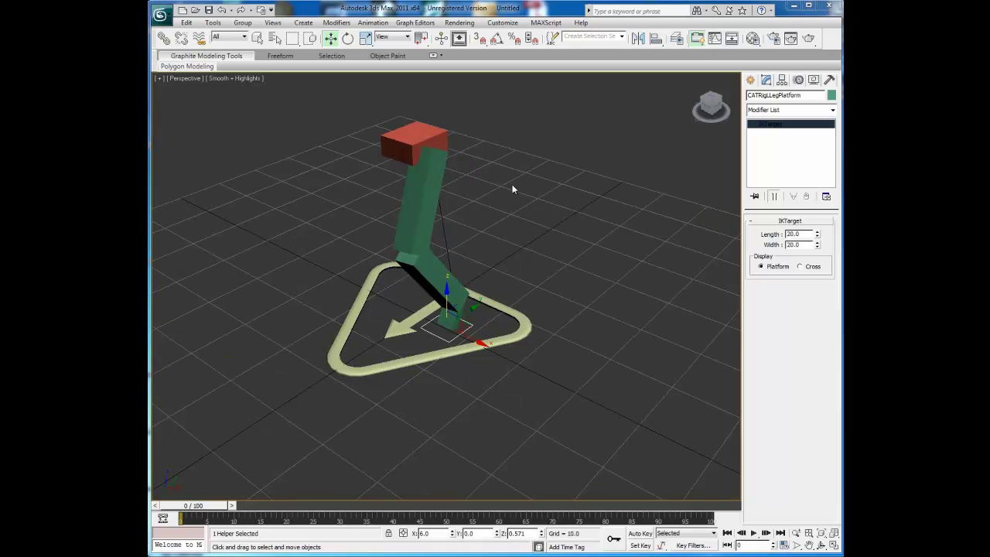
Add an up vector node to the left leg and select the node at the knee in wireframe display
{"action": "left_click", "coordinate": [429, 204]}
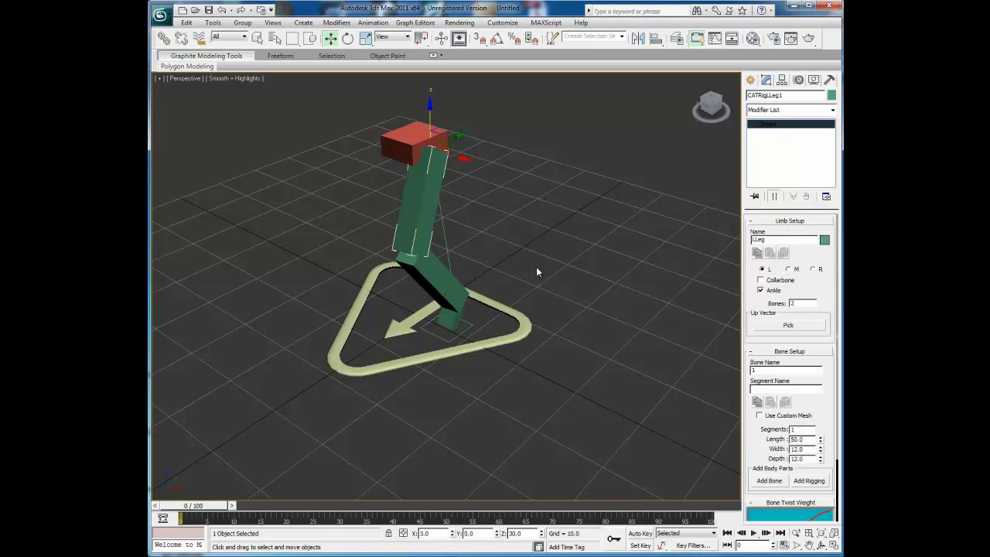
{"action": "left_click", "coordinate": [789, 325]}
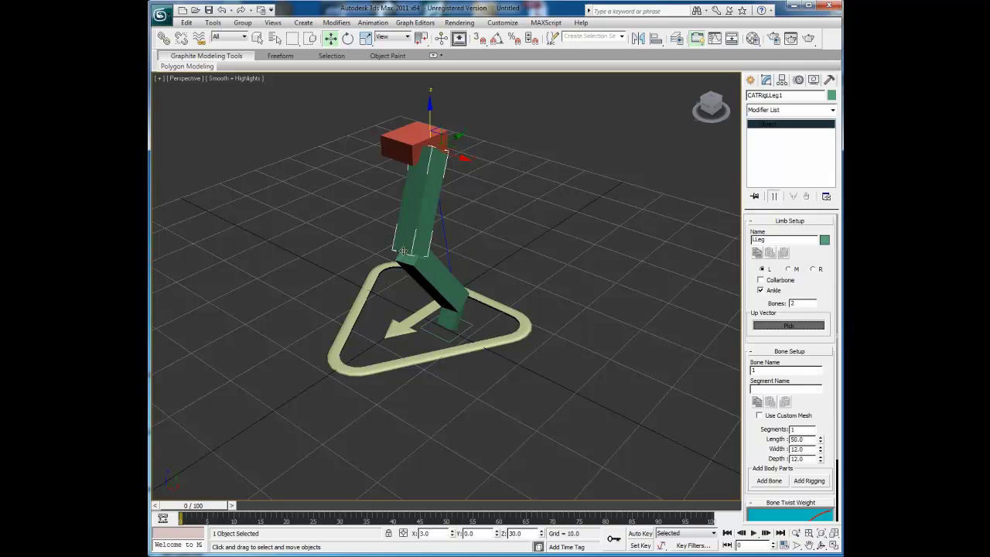
{"action": "left_click", "coordinate": [214, 79]}
{"action": "left_click", "coordinate": [222, 117]}
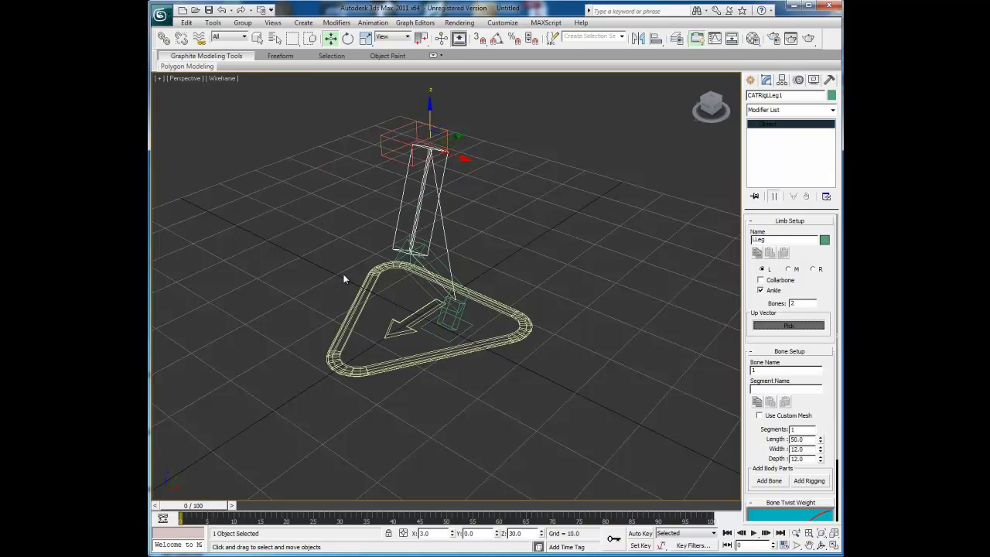
{"action": "scroll", "coordinate": [332, 274], "scroll_direction": "up", "scroll_amount": 3}
{"action": "left_click", "coordinate": [330, 210]}
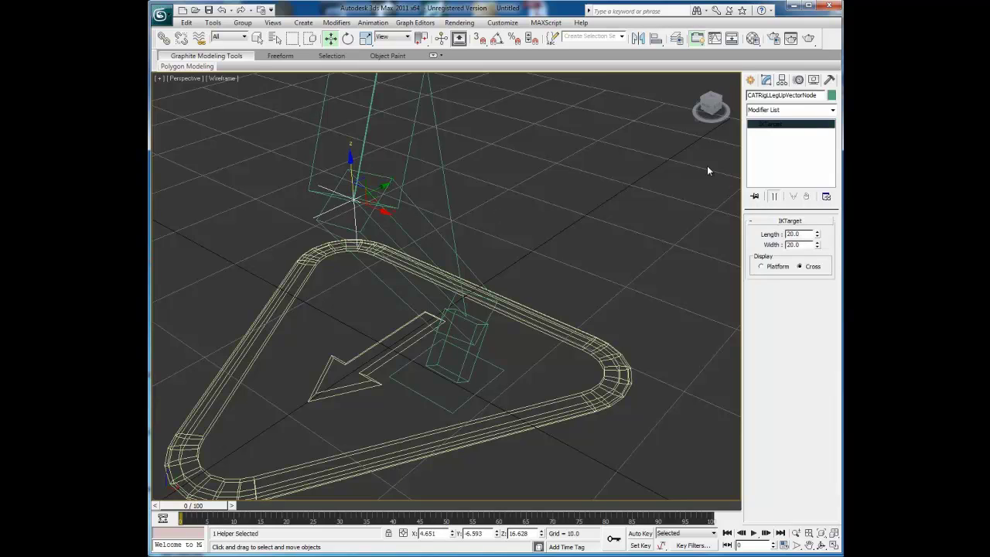
Display the left leg's up vector node as a platform and move it out in front of the knee
{"action": "left_click", "coordinate": [790, 149]}
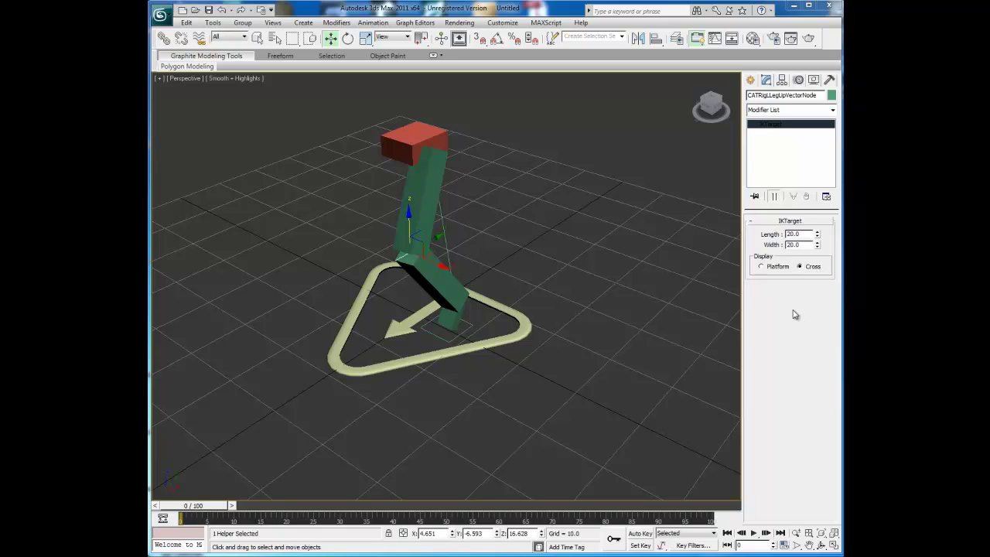
{"action": "left_click", "coordinate": [761, 266]}
{"action": "left_click_drag", "start_coordinate": [440, 236], "coordinate": [397, 235]}
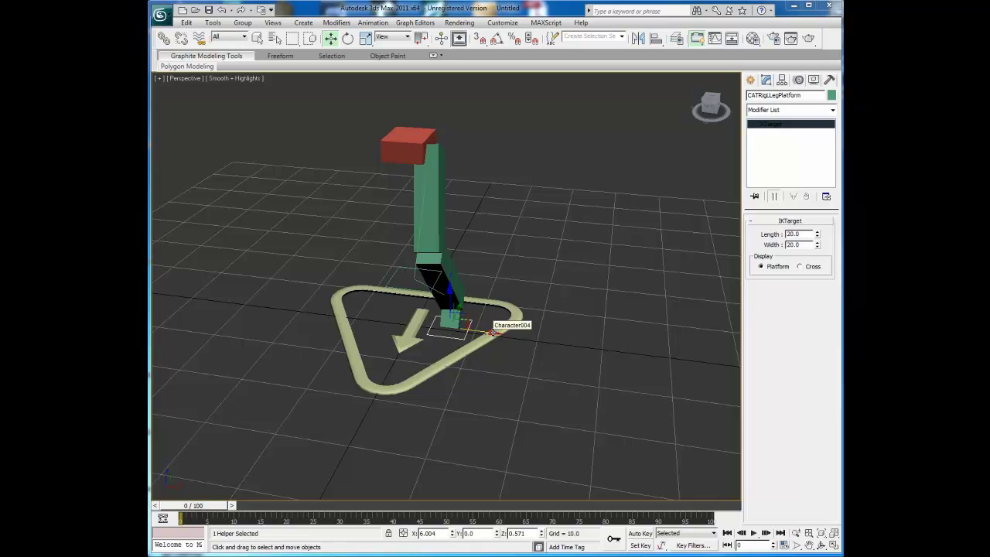
Test the left leg by sliding its foot platform along X to about -6.3 and back to about 6.6
{"action": "left_click_drag", "start_coordinate": [491, 332], "coordinate": [417, 288]}
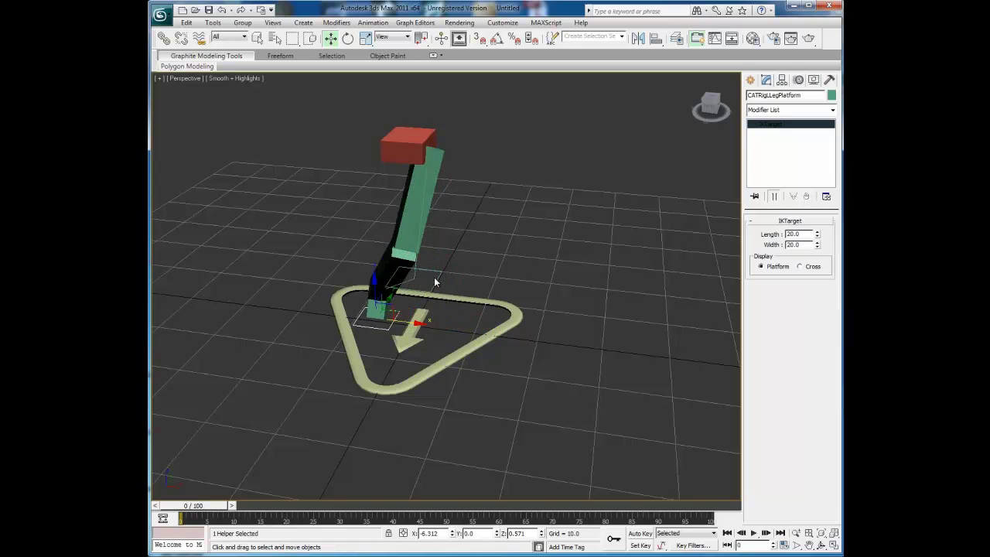
{"action": "left_click", "coordinate": [438, 277]}
{"action": "left_click", "coordinate": [397, 314]}
{"action": "left_click_drag", "start_coordinate": [417, 324], "coordinate": [475, 438]}
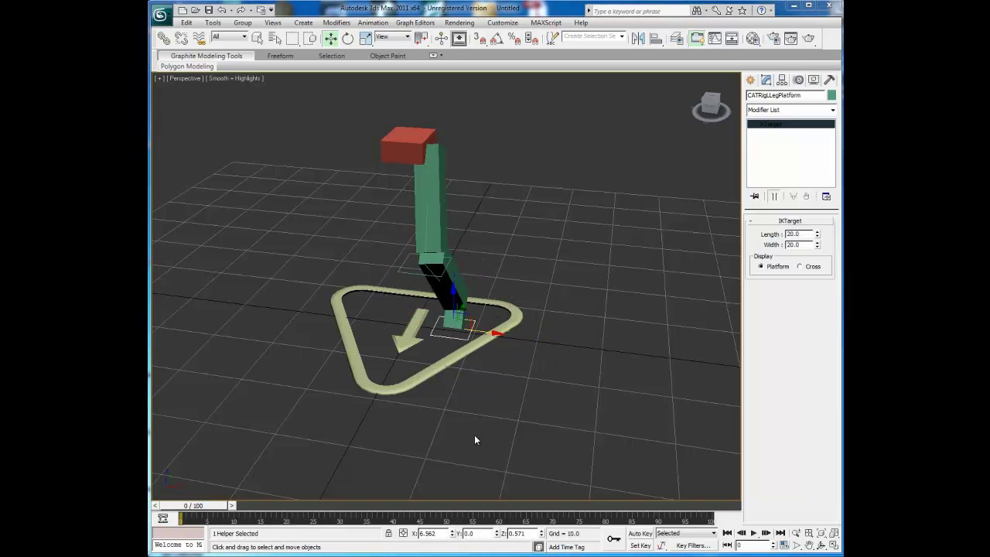
Delete the left leg's up vector node and test the leg by sliding its foot platform slightly along X
{"action": "left_click", "coordinate": [403, 272]}
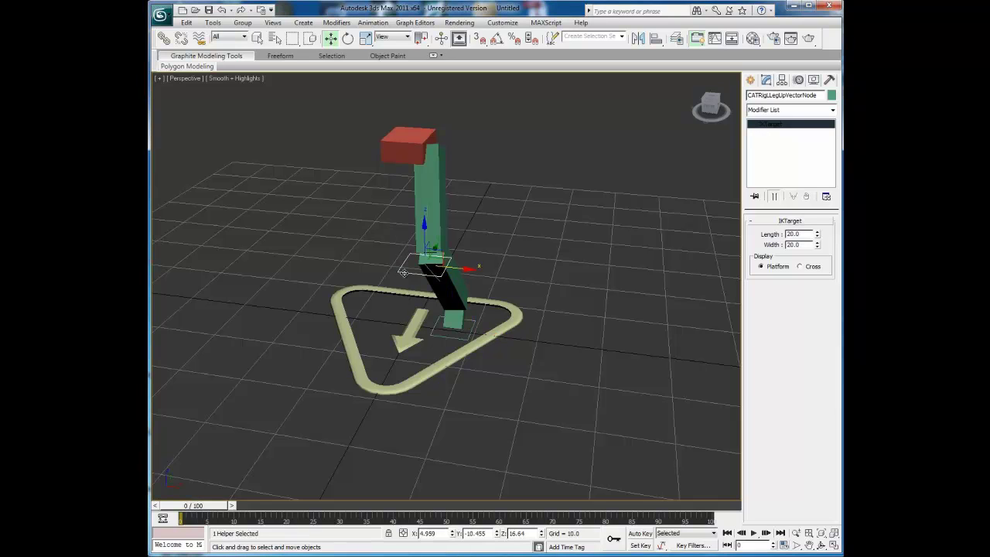
{"action": "left_click", "coordinate": [402, 272]}
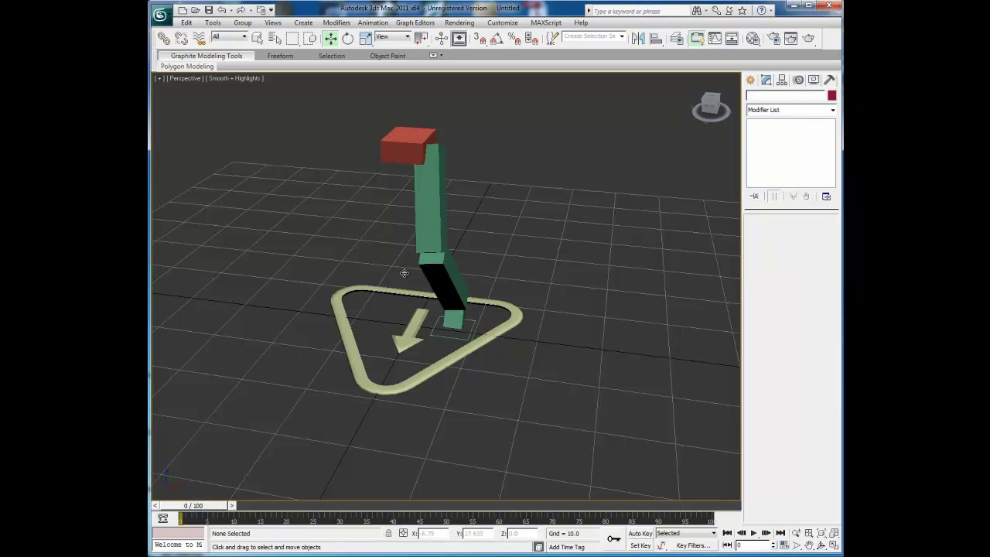
{"action": "left_click", "coordinate": [472, 327]}
{"action": "mouse_move", "coordinate": [496, 333]}
{"action": "left_mouse_down"}
{"action": "mouse_move", "coordinate": [532, 335]}
{"action": "mouse_move", "coordinate": [461, 336]}
{"action": "mouse_move", "coordinate": [509, 334]}
{"action": "mouse_move", "coordinate": [495, 332]}
{"action": "left_mouse_up"}
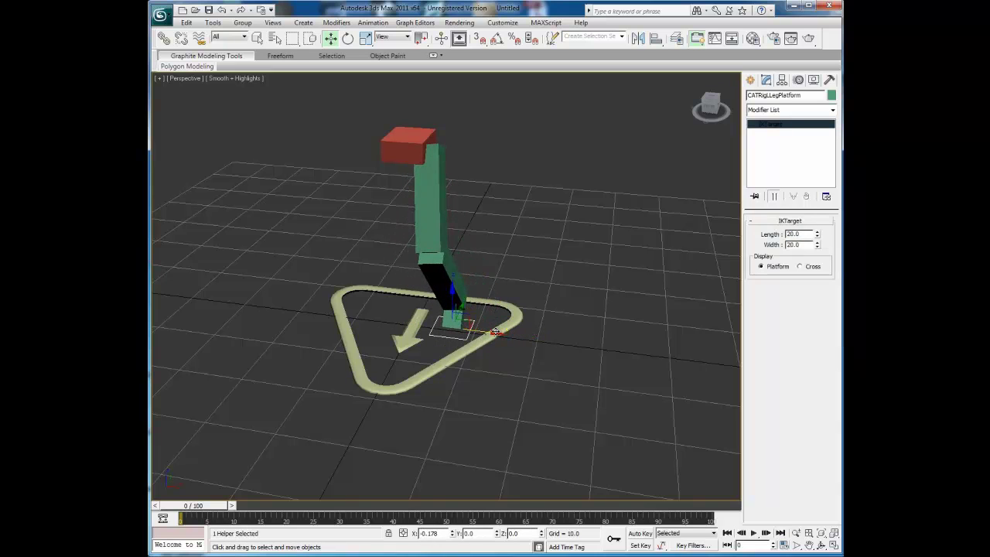
Try dividing the left thigh bone into 3 segments in wireframe display and select its individual segments, ending in shaded display
{"action": "left_click", "coordinate": [421, 205]}
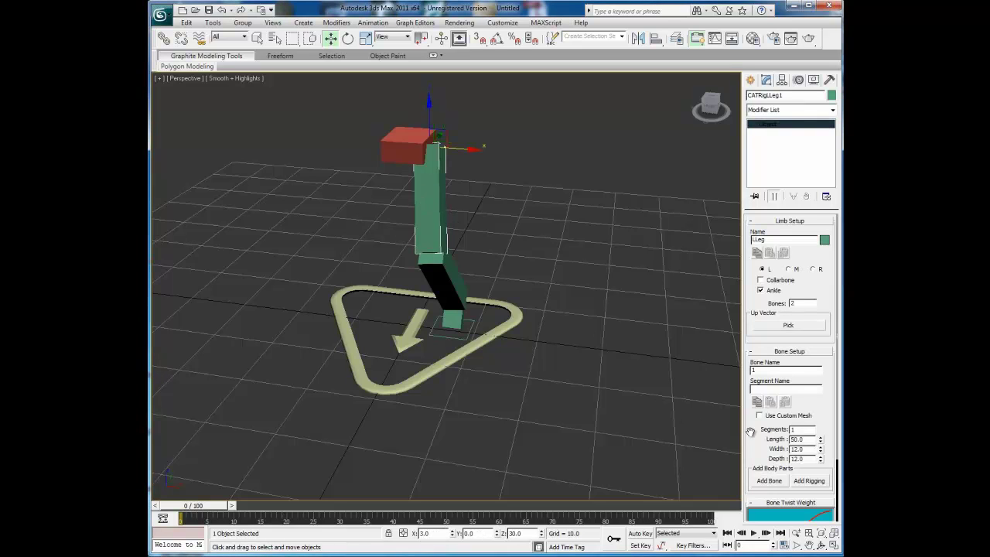
{"action": "left_click_drag", "start_coordinate": [753, 436], "coordinate": [758, 397]}
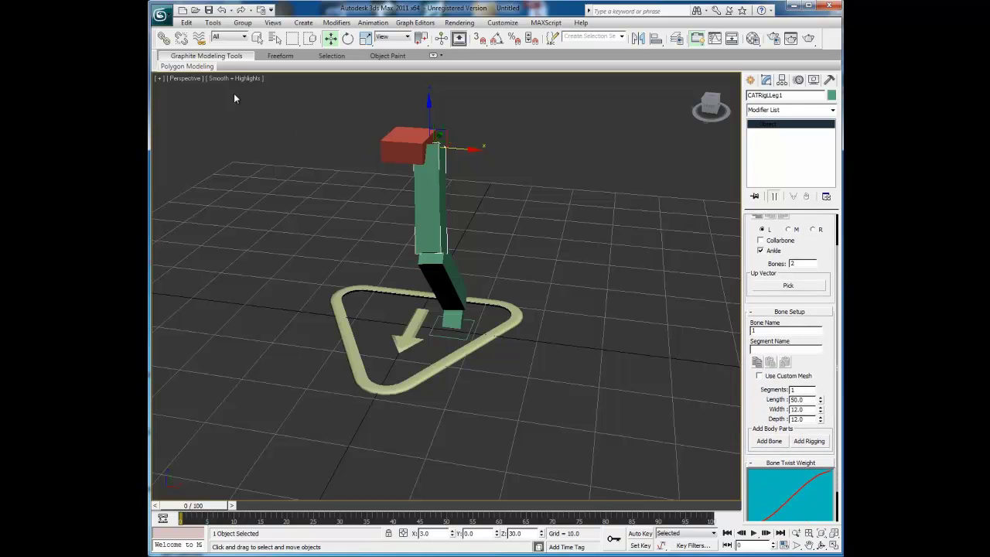
{"action": "left_click", "coordinate": [213, 80]}
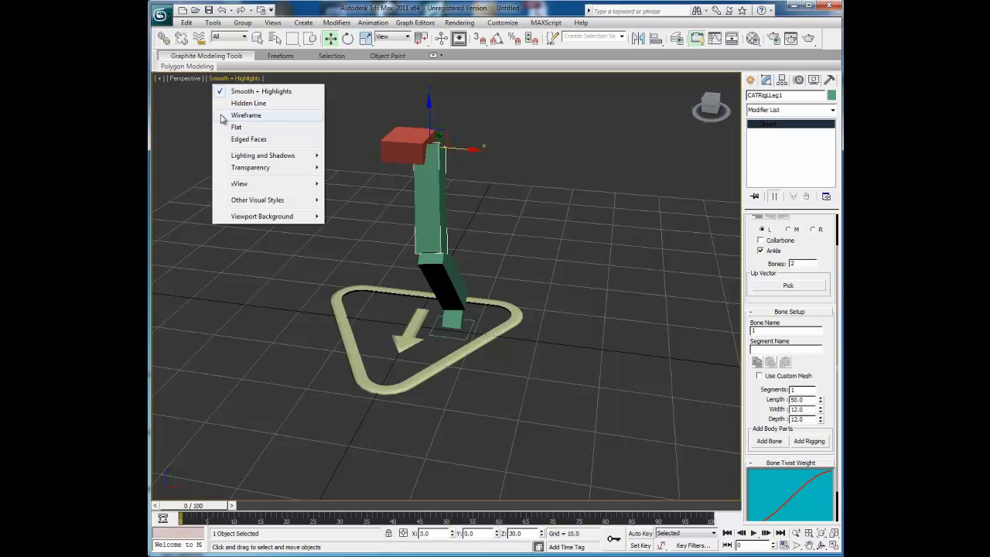
{"action": "left_click", "coordinate": [221, 116]}
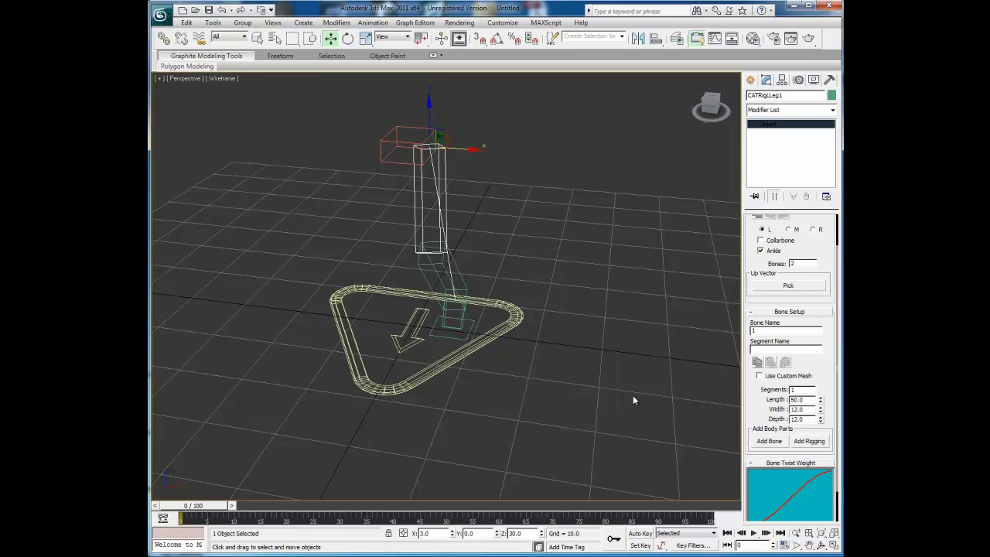
{"action": "double_click", "coordinate": [799, 390]}
{"action": "key", "text": "Return"}
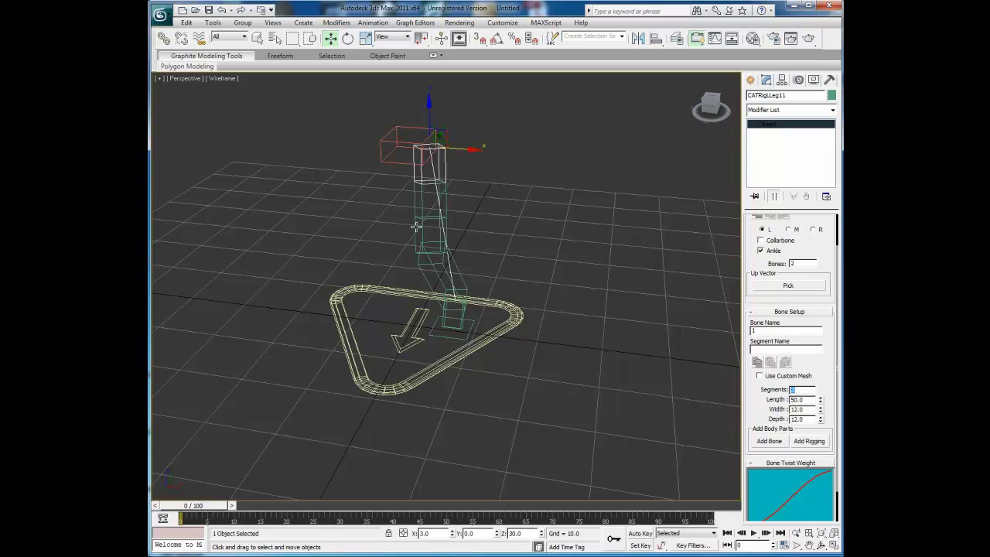
{"action": "left_click", "coordinate": [416, 199]}
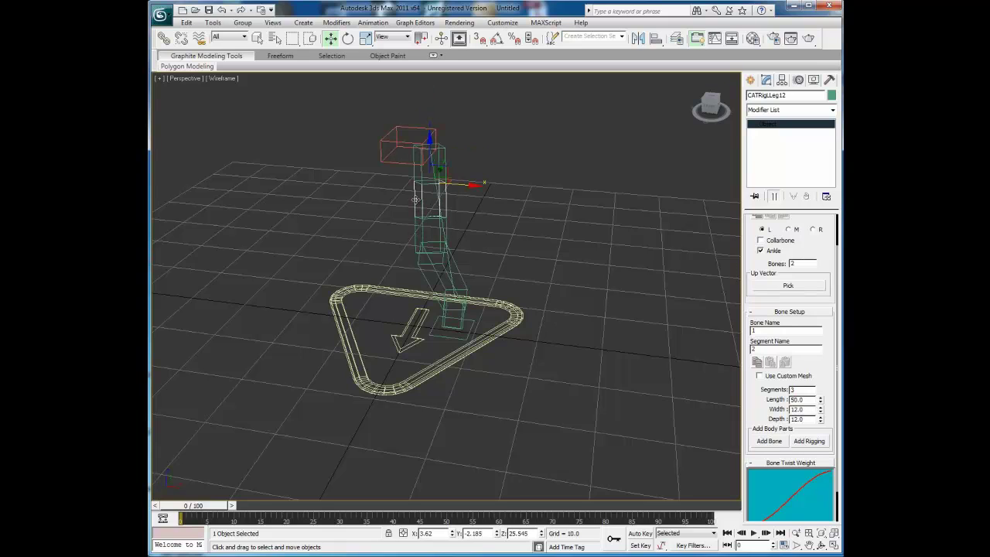
{"action": "left_click", "coordinate": [418, 222]}
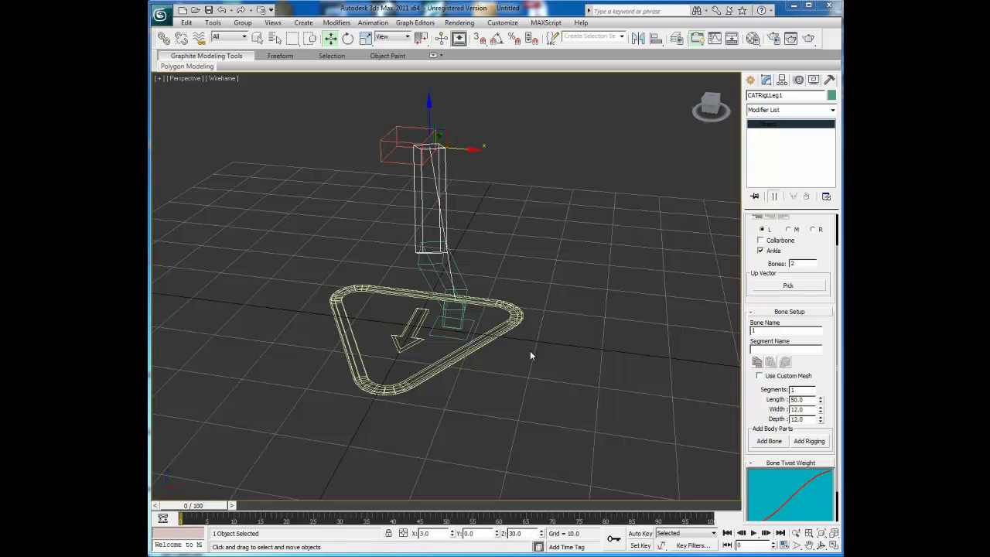
{"action": "double_click", "coordinate": [752, 331]}
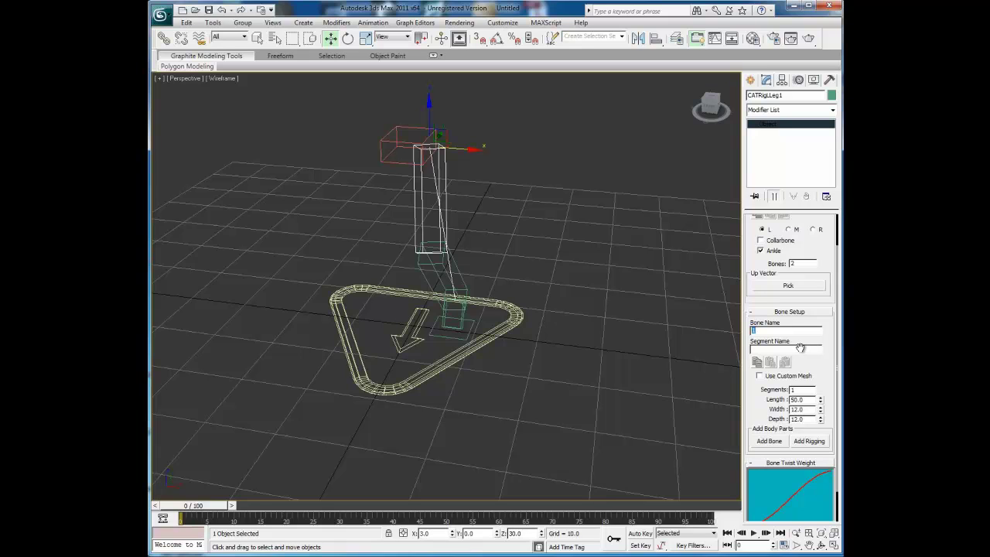
{"action": "key", "text": "F3"}
Divide the left calf bone into 3 segments and add an up vector node to the leg
{"action": "left_click", "coordinate": [443, 270]}
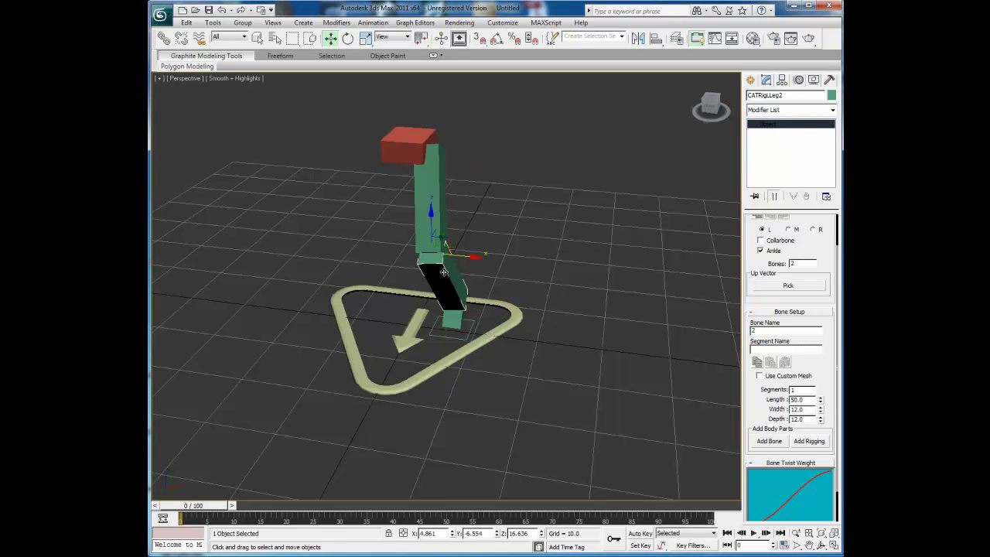
{"action": "double_click", "coordinate": [804, 389]}
{"action": "key", "text": "Return"}
{"action": "left_click", "coordinate": [788, 286]}
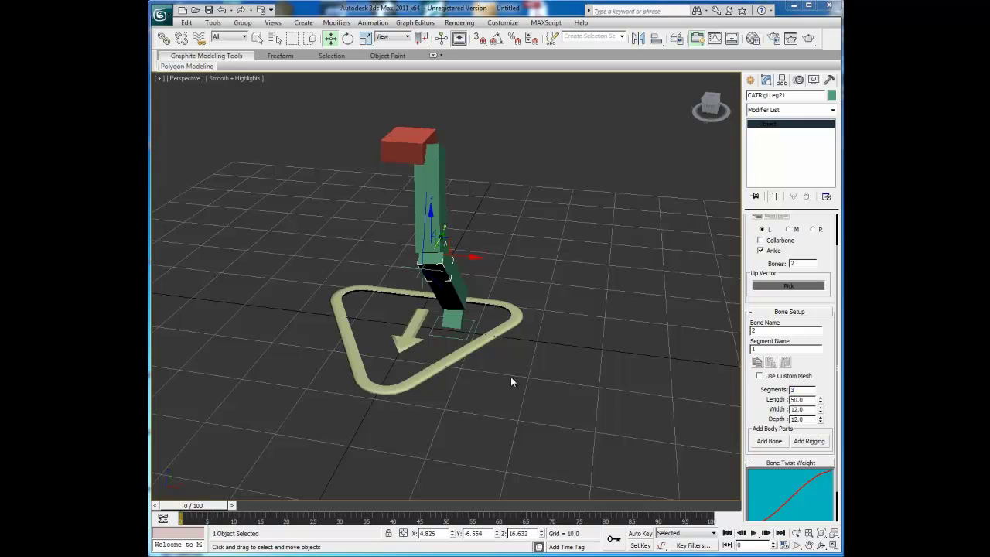
Rotate the left foot platform about its vertical axis and adjust the end tangent of the calf's bone twist weight curve
{"action": "left_click", "coordinate": [468, 331]}
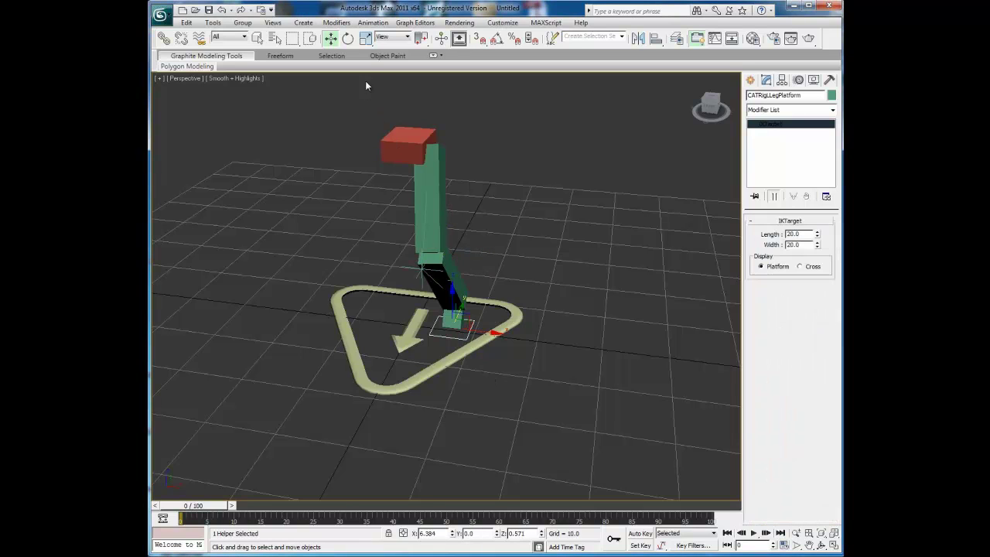
{"action": "left_click", "coordinate": [347, 41]}
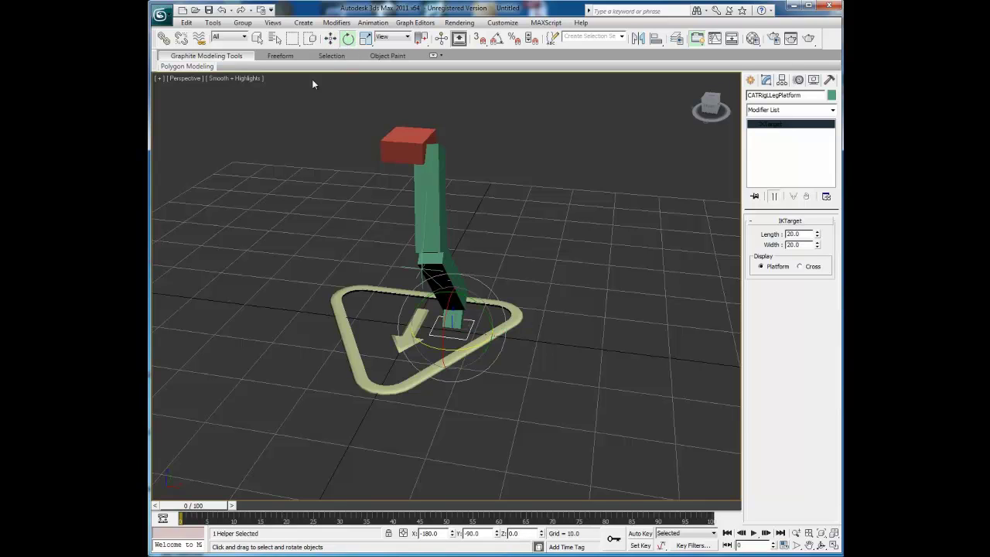
{"action": "left_click_drag", "start_coordinate": [465, 349], "coordinate": [510, 336]}
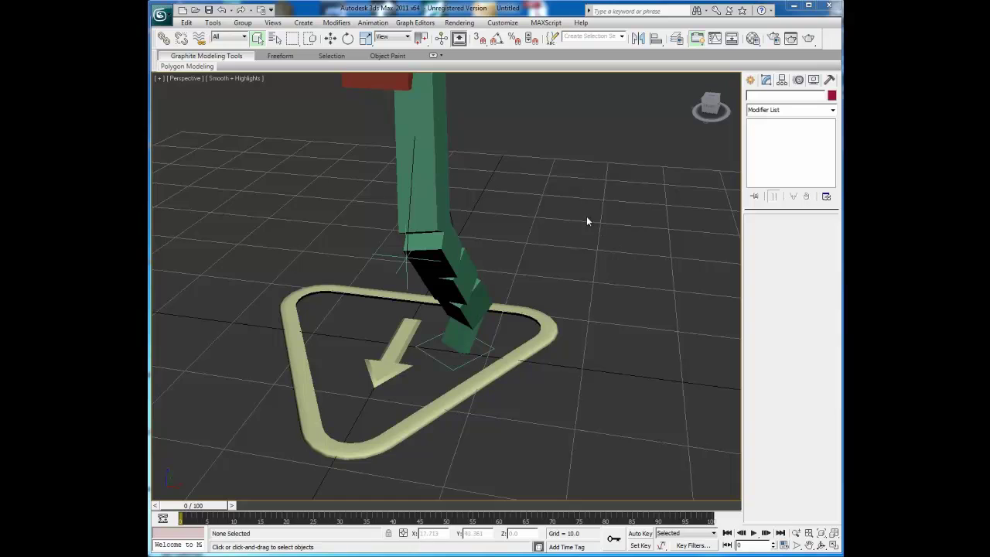
{"action": "left_click", "coordinate": [447, 246]}
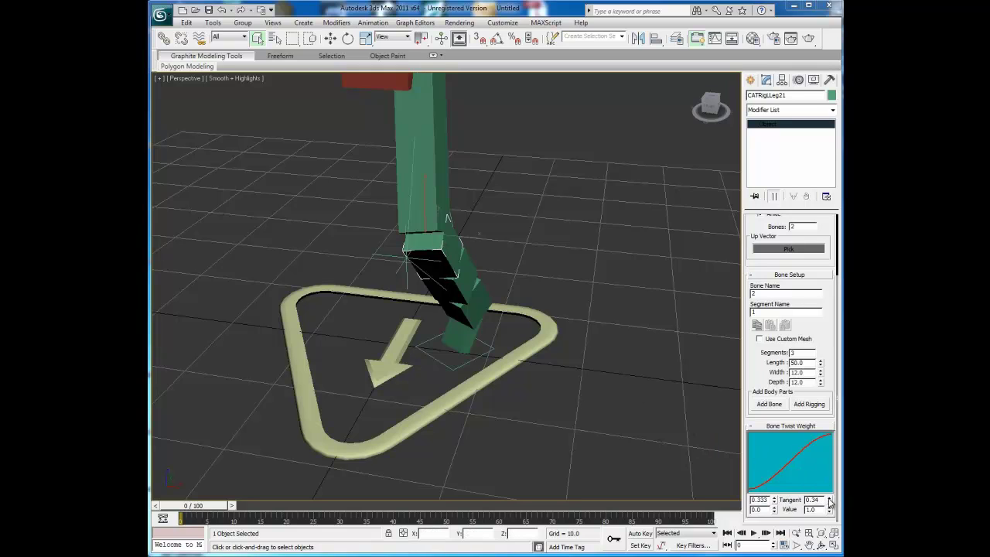
{"action": "left_click_drag", "start_coordinate": [830, 504], "coordinate": [814, 479]}
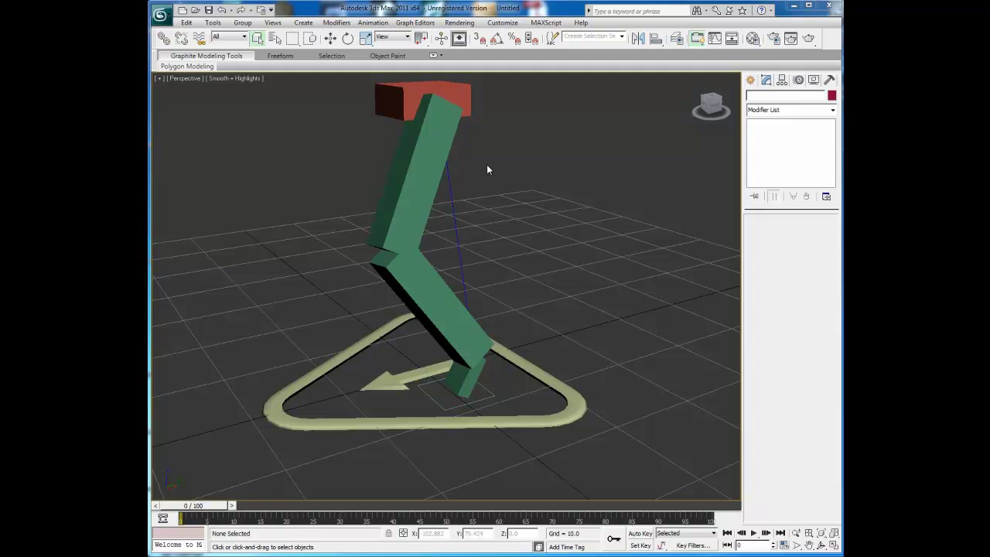
Add an extra bone to the left thigh and select the new bone at the knee
{"action": "left_click", "coordinate": [425, 180]}
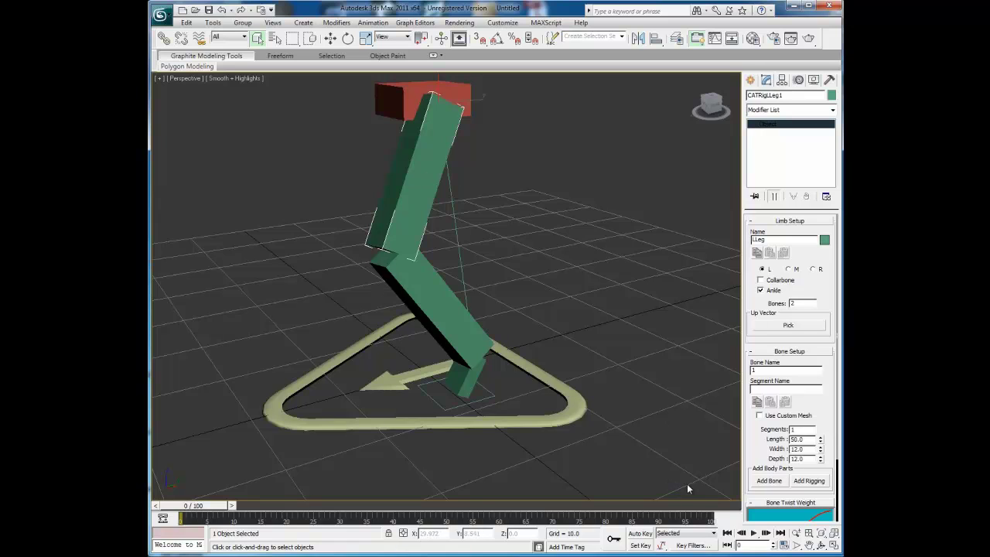
{"action": "left_click", "coordinate": [768, 481]}
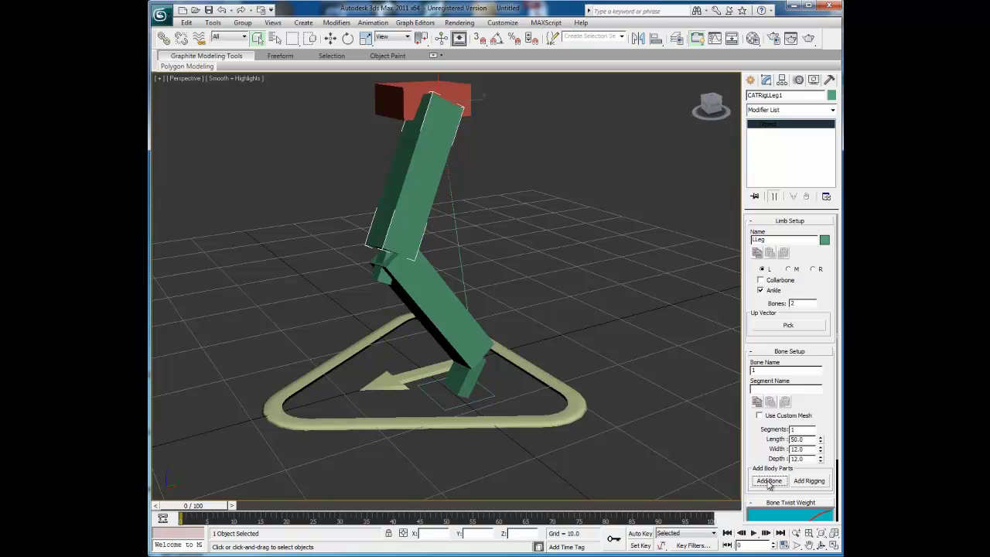
{"action": "left_click", "coordinate": [378, 278]}
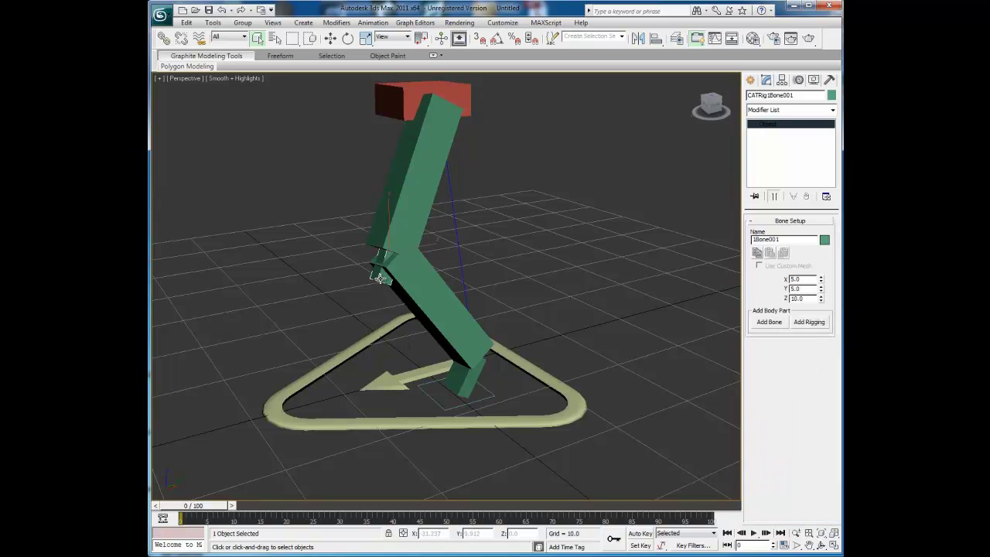
Give the left ankle 5 digits and select one of the toes
{"action": "left_click", "coordinate": [413, 283]}
{"action": "scroll", "coordinate": [413, 283], "scroll_direction": "up", "scroll_amount": 5}
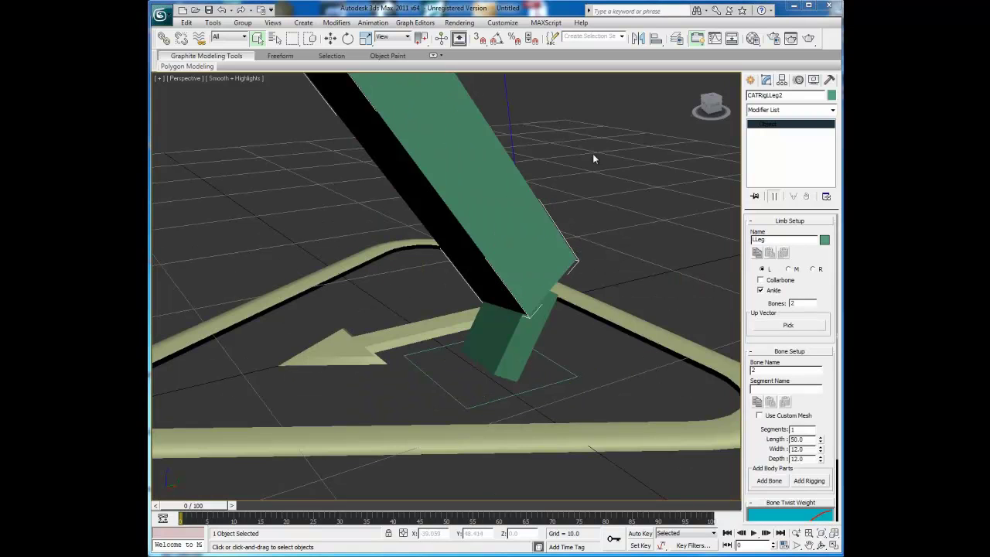
{"action": "left_click", "coordinate": [524, 338]}
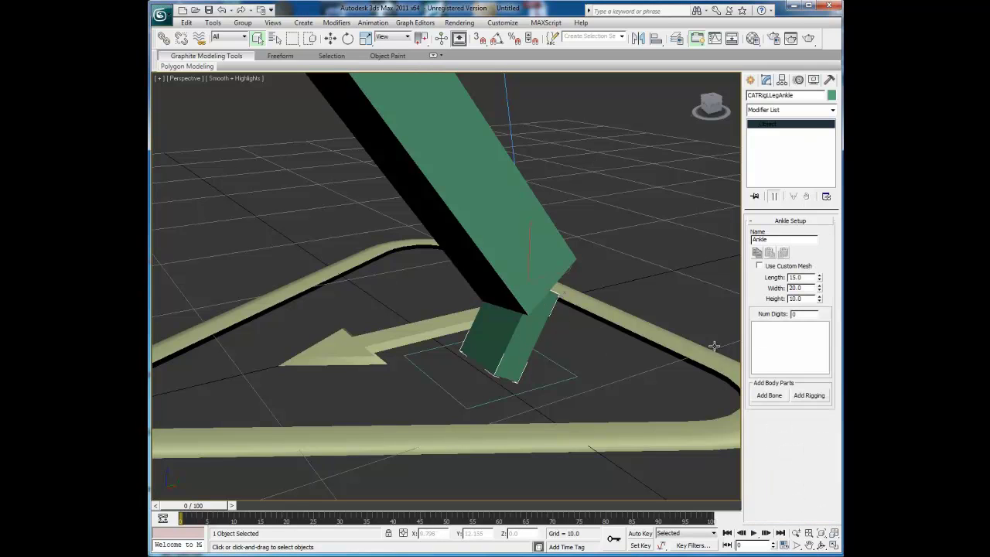
{"action": "left_click", "coordinate": [805, 313]}
{"action": "key", "text": "Return"}
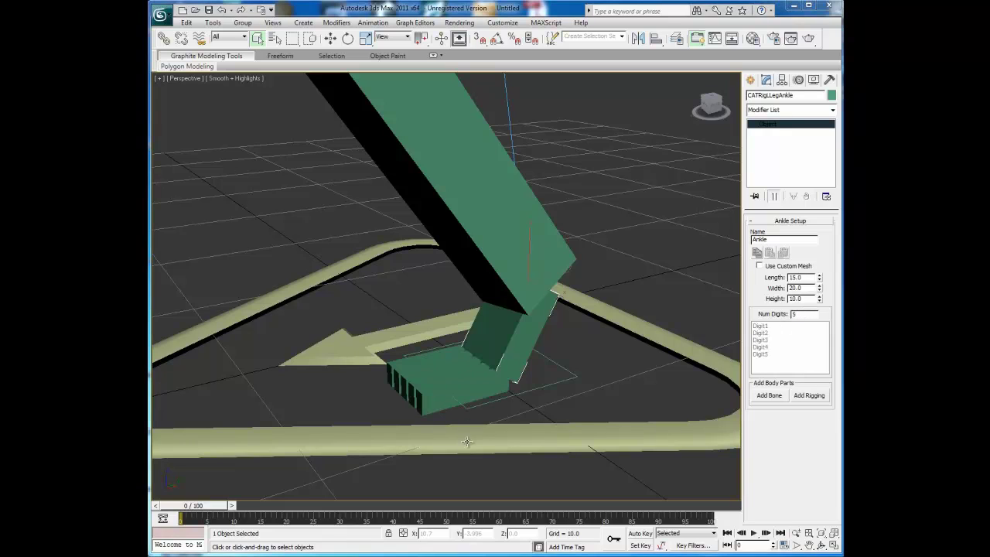
{"action": "left_click", "coordinate": [436, 401]}
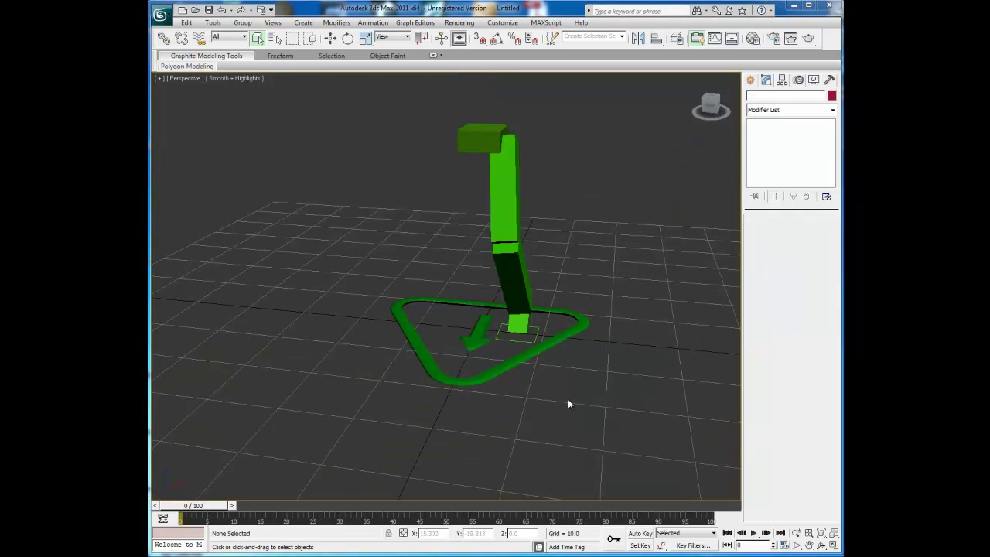
Rename the hub as Pelvis and add a second leg to it
{"action": "left_click", "coordinate": [468, 143]}
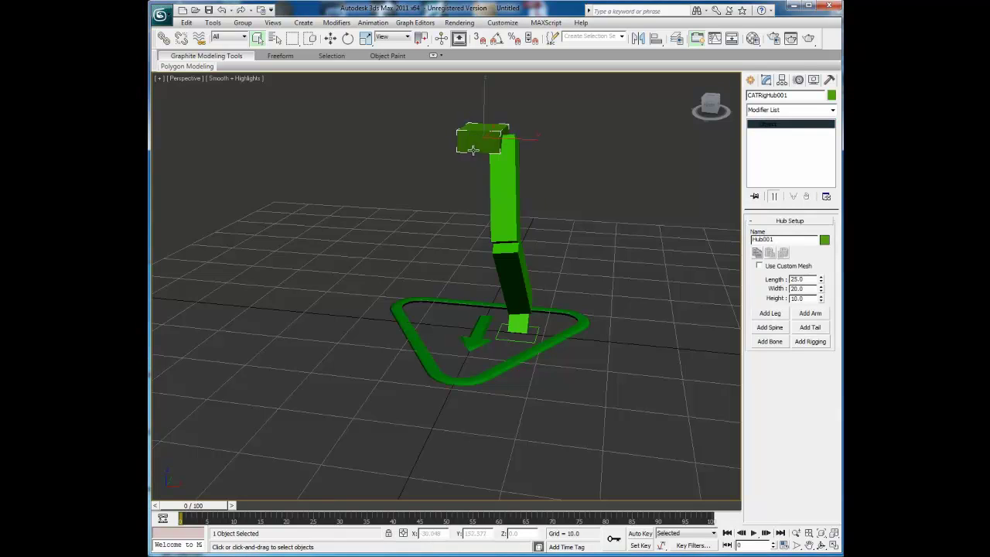
{"action": "left_click", "coordinate": [770, 314]}
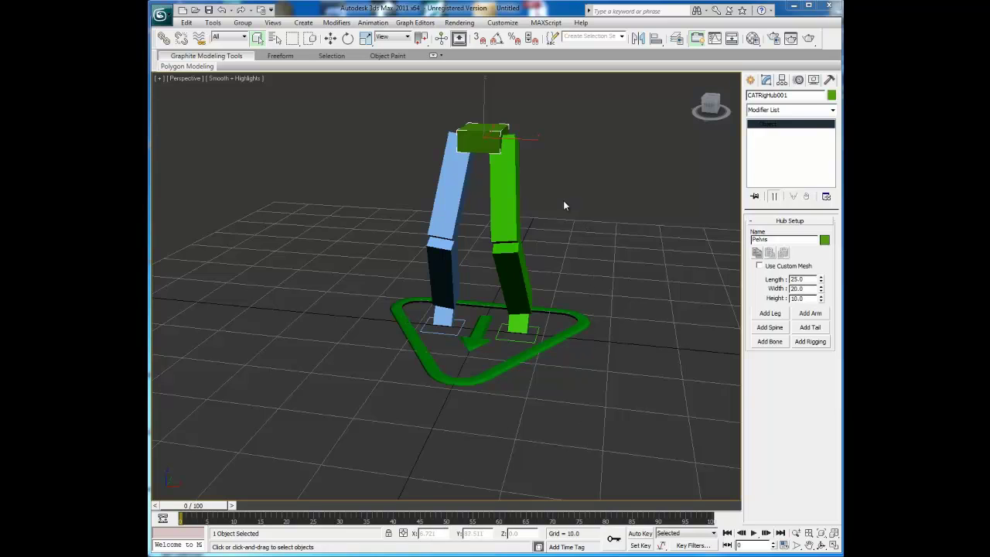
Select all bones of the left leg and change their object colour to golden yellow
{"action": "double_click", "coordinate": [503, 177]}
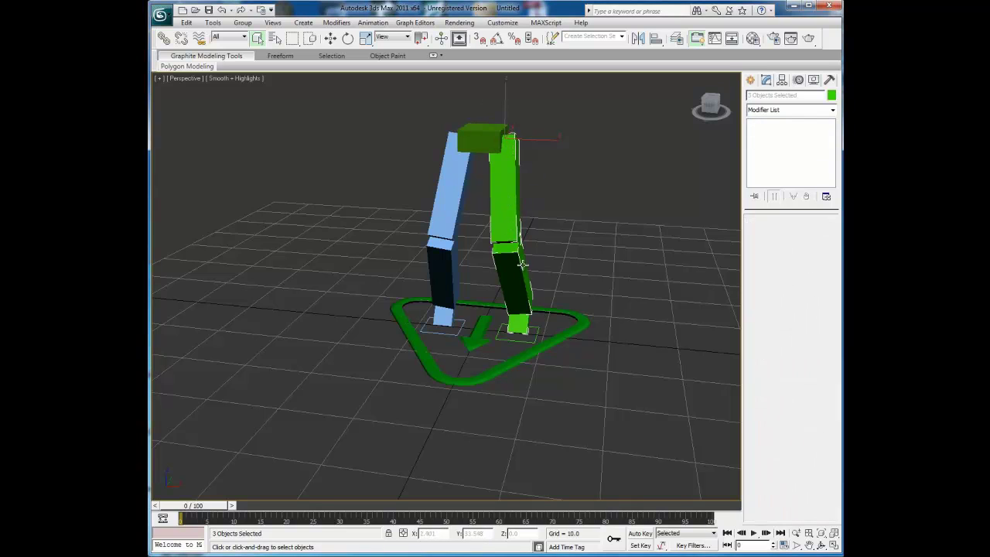
{"action": "left_click", "coordinate": [830, 95]}
{"action": "left_click", "coordinate": [441, 251]}
{"action": "left_click", "coordinate": [550, 342]}
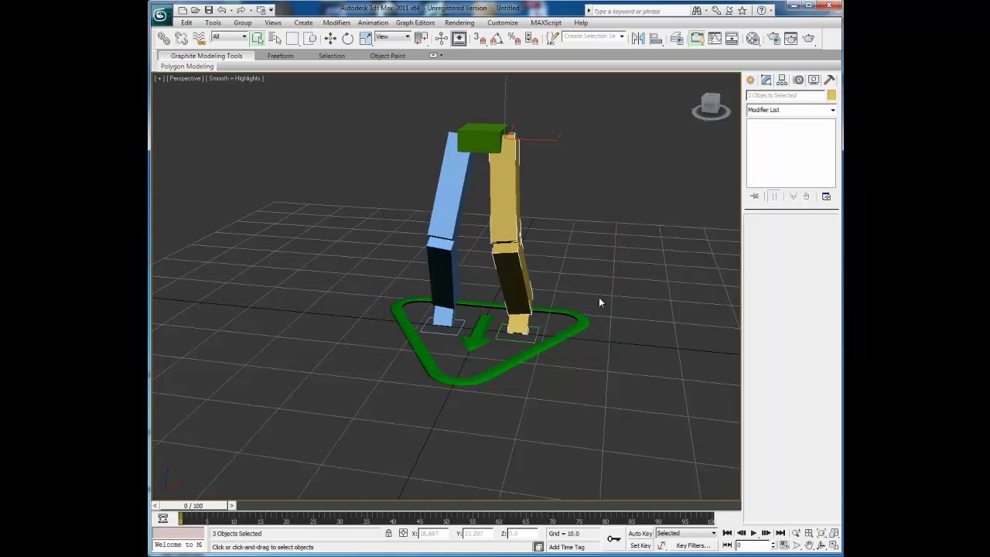
Change the object colour of the right leg's bones to light red
{"action": "left_click", "coordinate": [446, 202]}
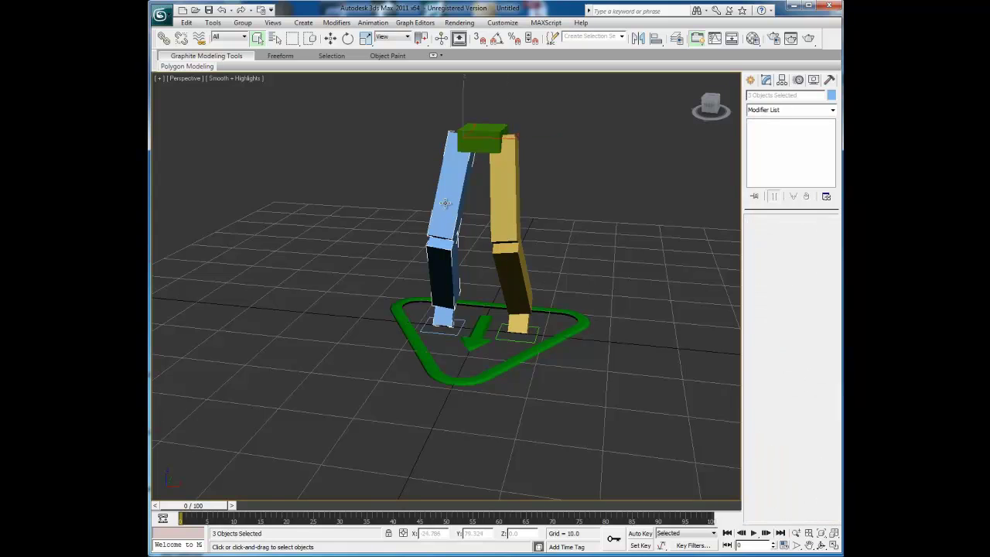
{"action": "left_click", "coordinate": [831, 95]}
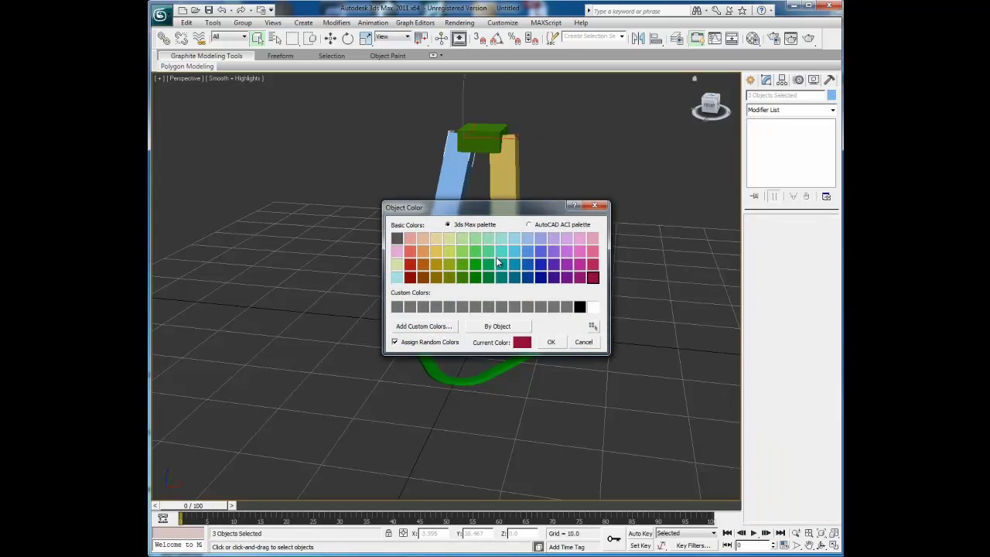
{"action": "left_click", "coordinate": [411, 251]}
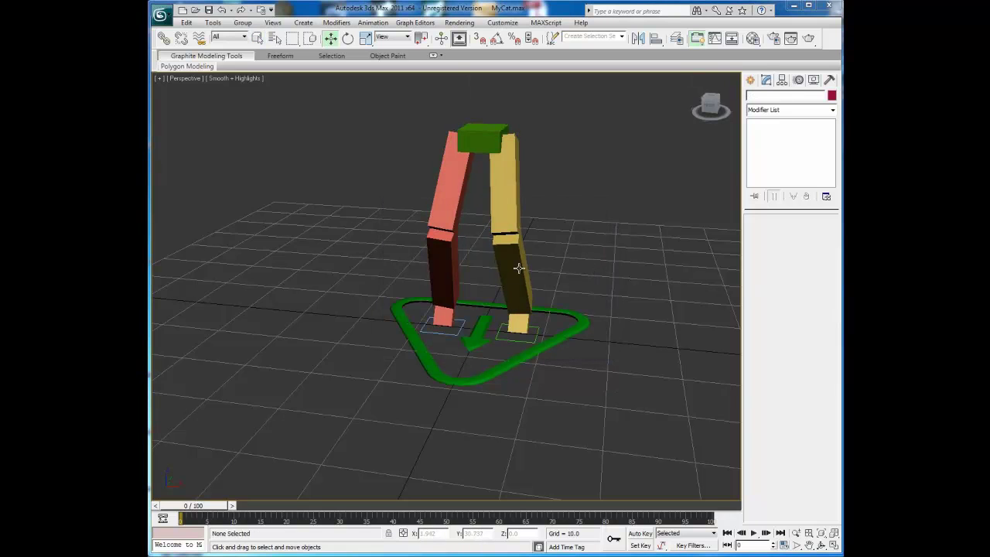
Lengthen the left calf bone to about 62.1 by raising its knee end to about 20.6 in Z, and select the right calf
{"action": "left_click", "coordinate": [517, 268]}
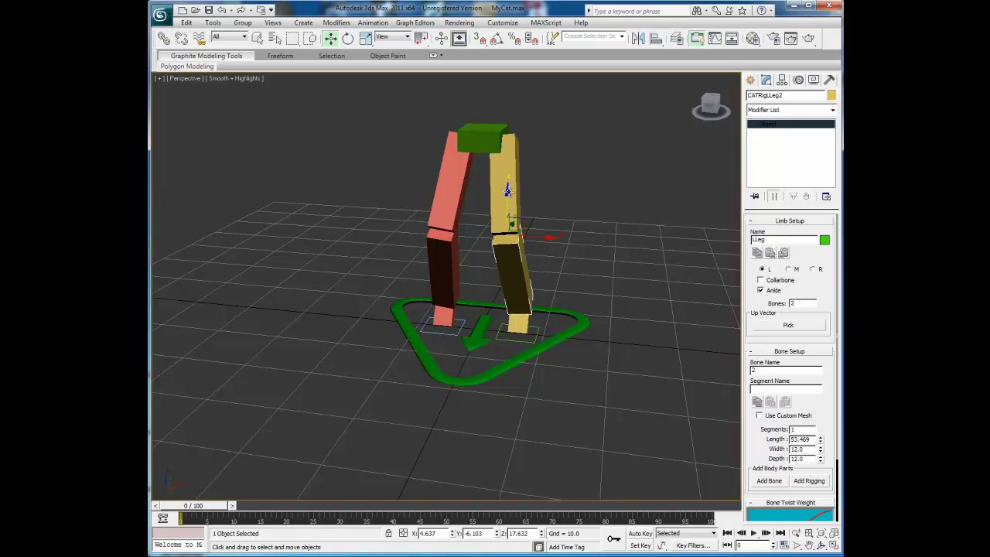
{"action": "left_click_drag", "start_coordinate": [508, 191], "coordinate": [507, 169]}
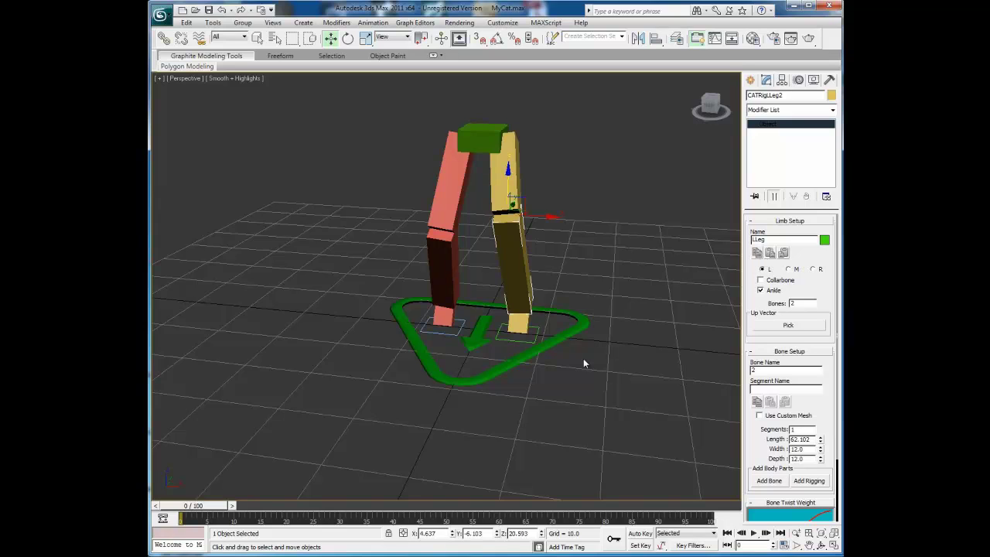
{"action": "left_click", "coordinate": [438, 261]}
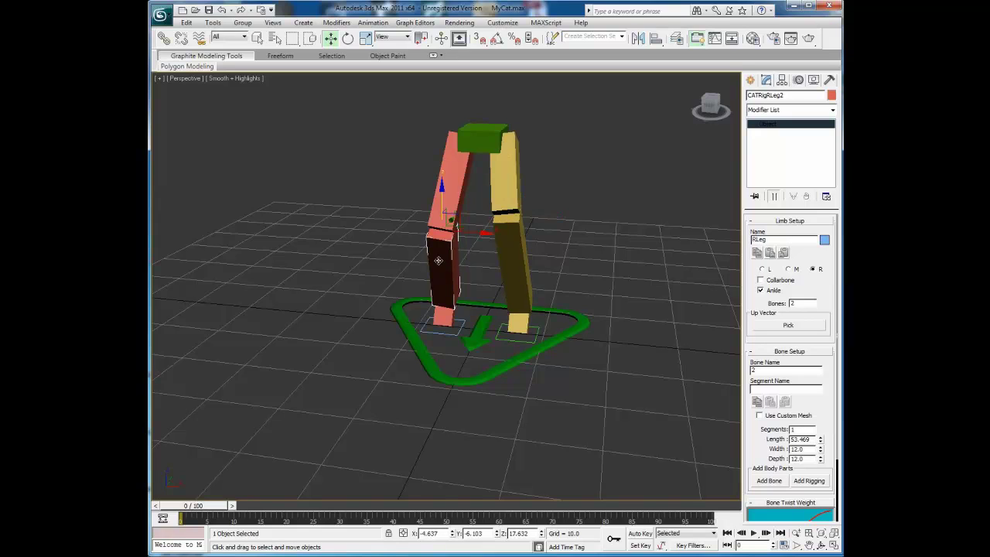
Paste the left leg's limb settings mirrored onto the right leg
{"action": "left_click", "coordinate": [781, 254]}
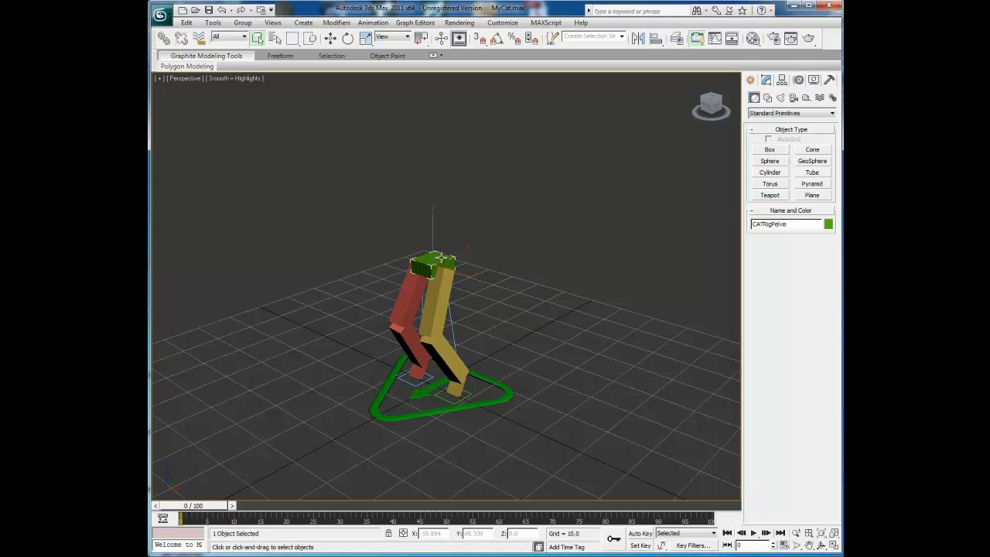
Add a spine to the pelvis and move its upper hub forward to about X -0.5, Y -3.9
{"action": "left_click", "coordinate": [765, 81]}
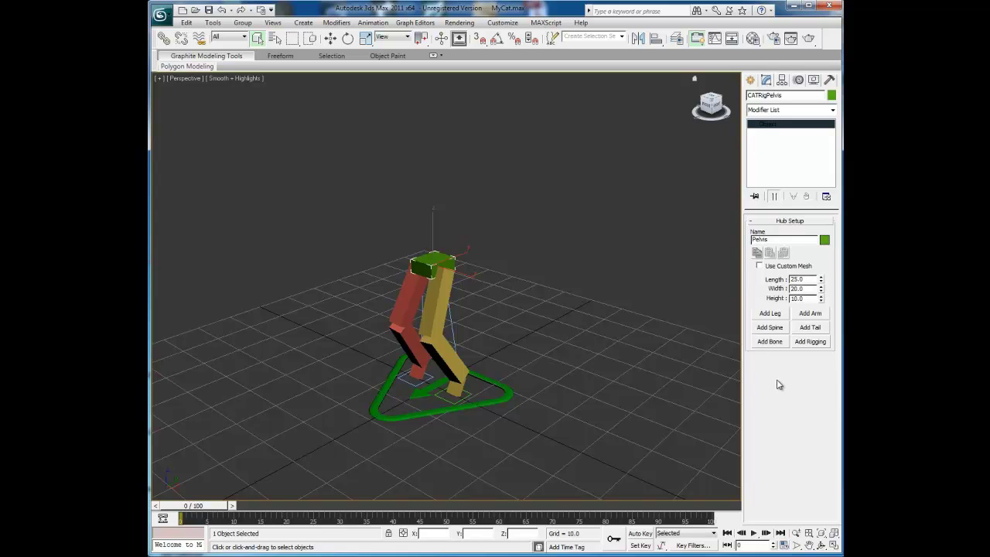
{"action": "left_click", "coordinate": [773, 328]}
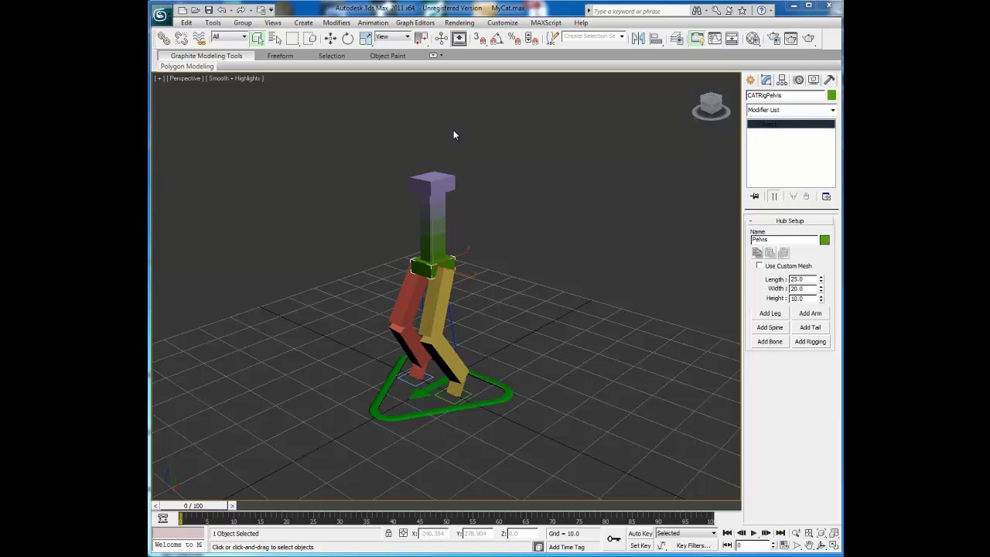
{"action": "left_click", "coordinate": [426, 184]}
{"action": "left_click", "coordinate": [330, 39]}
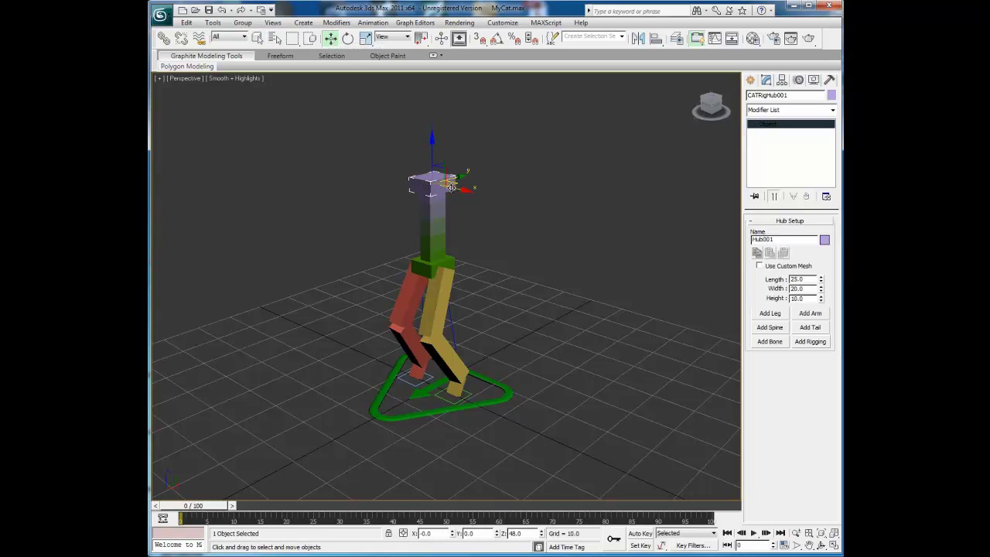
{"action": "mouse_move", "coordinate": [450, 186]}
{"action": "left_mouse_down"}
{"action": "mouse_move", "coordinate": [466, 178]}
{"action": "mouse_move", "coordinate": [435, 188]}
{"action": "left_mouse_up"}
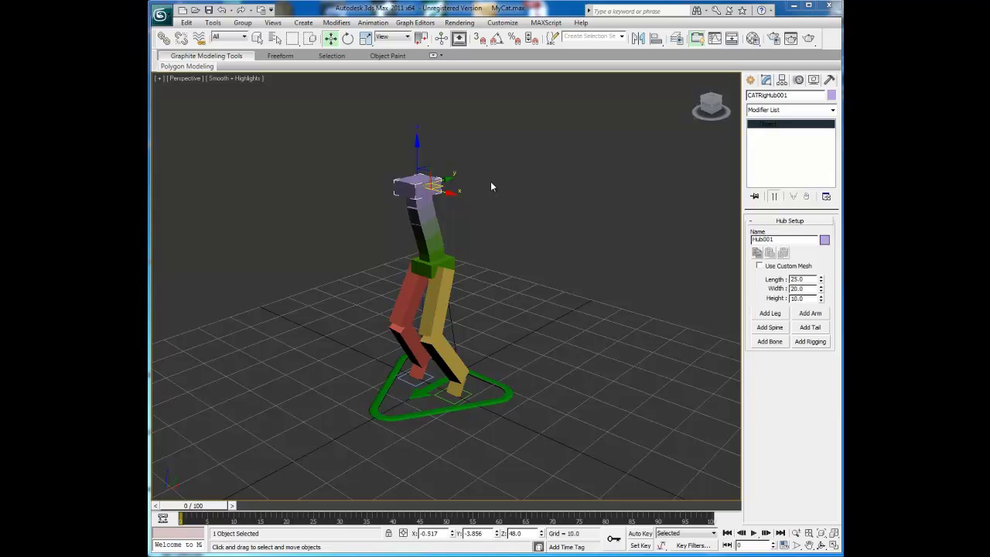
Set the number of bones in the spine above the pelvis to 4
{"action": "left_click", "coordinate": [525, 344]}
{"action": "scroll", "coordinate": [525, 343], "scroll_direction": "up", "scroll_amount": 3}
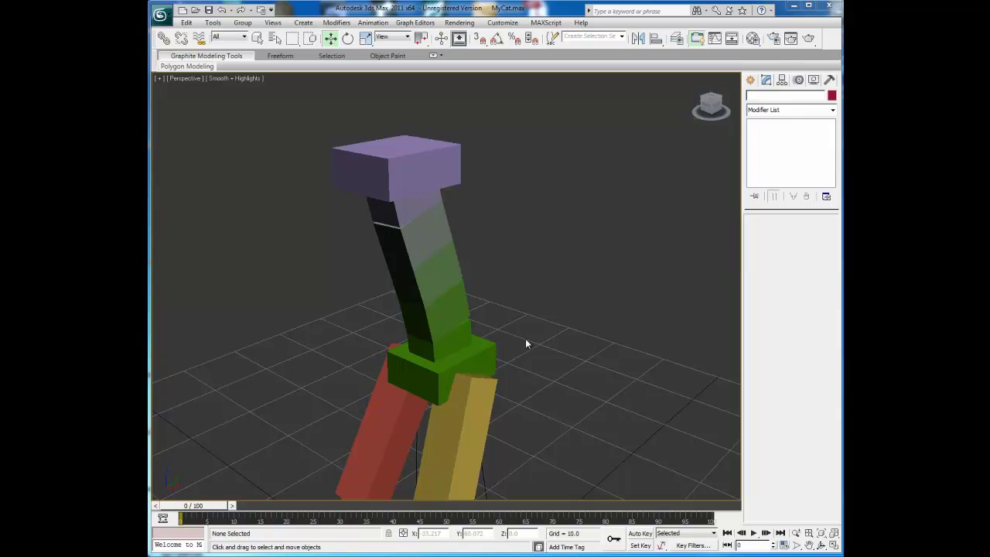
{"action": "left_click", "coordinate": [452, 341]}
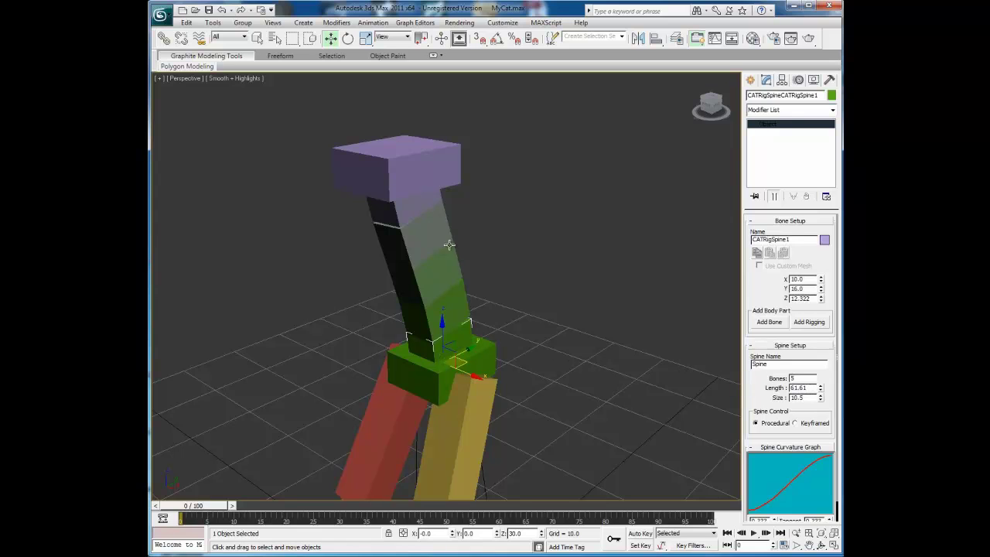
{"action": "double_click", "coordinate": [792, 377]}
{"action": "type", "text": "4"}
{"action": "key", "text": "Return"}
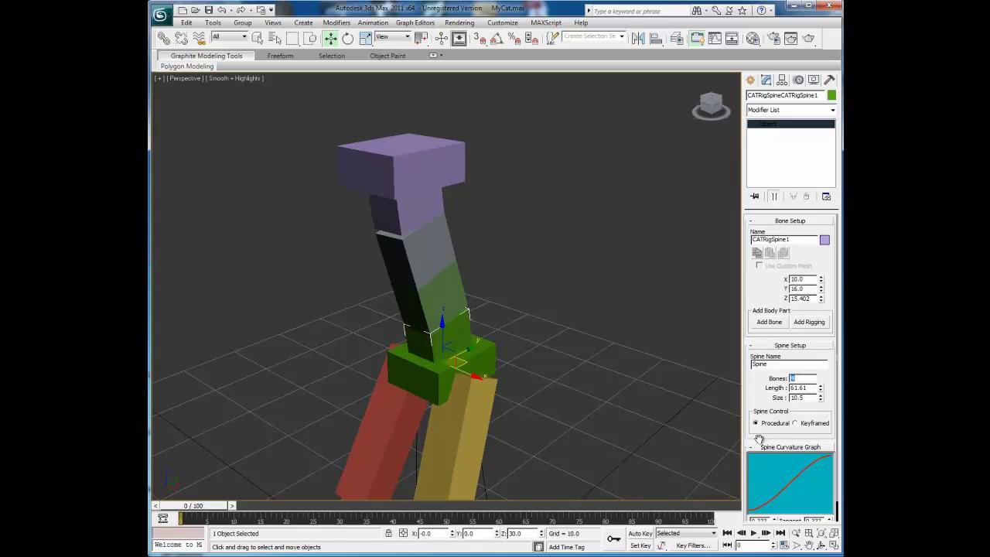
Reshape the lower spine's curvature graph by setting its end tangent to about 0.61
{"action": "scroll", "coordinate": [759, 440], "scroll_direction": "down", "scroll_amount": 1}
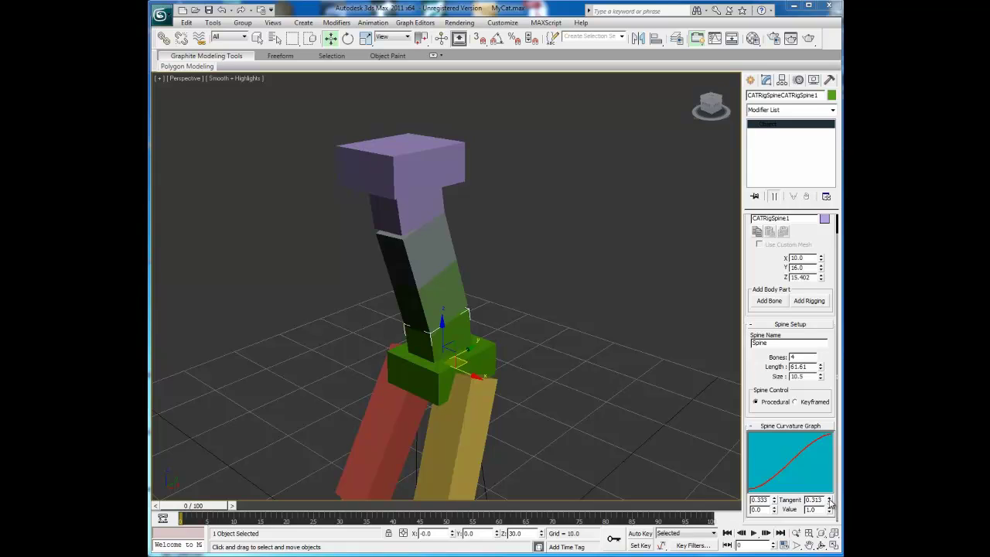
{"action": "left_click_drag", "start_coordinate": [831, 502], "coordinate": [824, 454]}
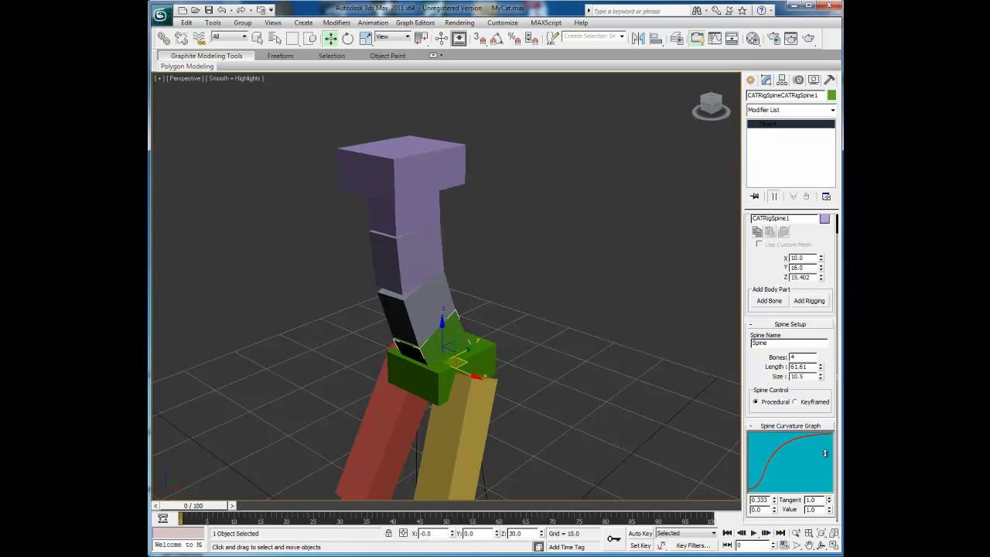
{"action": "left_click_drag", "start_coordinate": [825, 454], "coordinate": [827, 483]}
Add another spine on the upper hub as a neck and reduce it to 2 bones
{"action": "scroll", "coordinate": [511, 147], "scroll_direction": "down", "scroll_amount": 3}
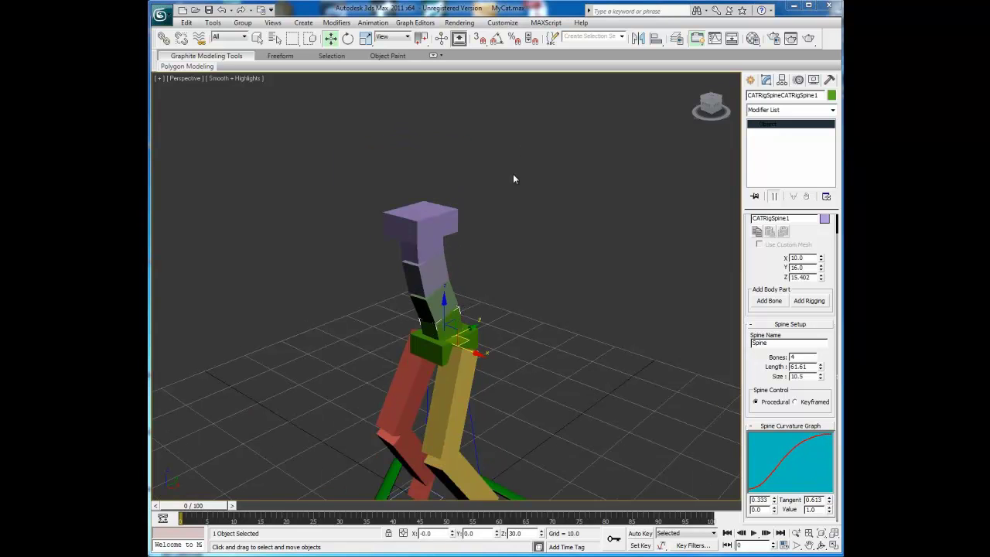
{"action": "left_click", "coordinate": [429, 231]}
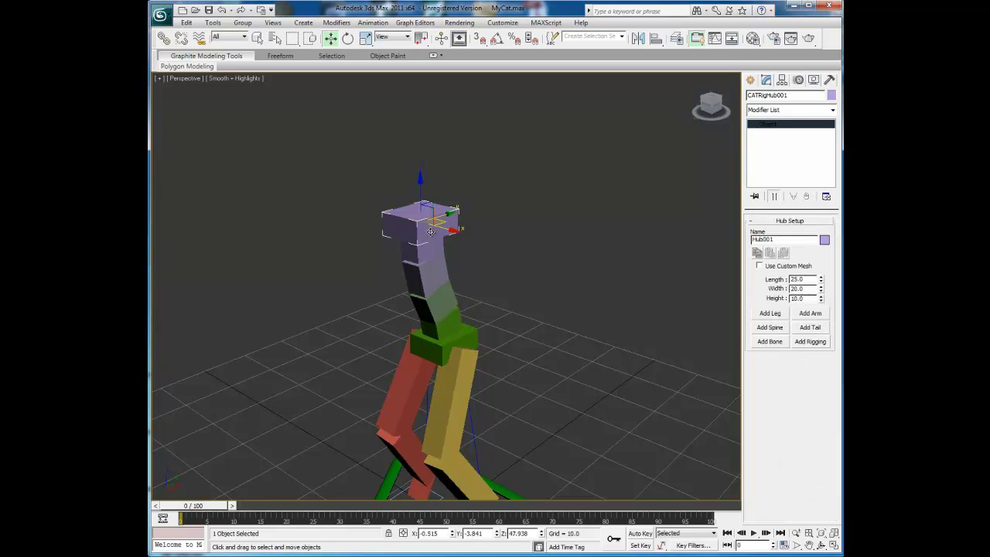
{"action": "left_click", "coordinate": [773, 330]}
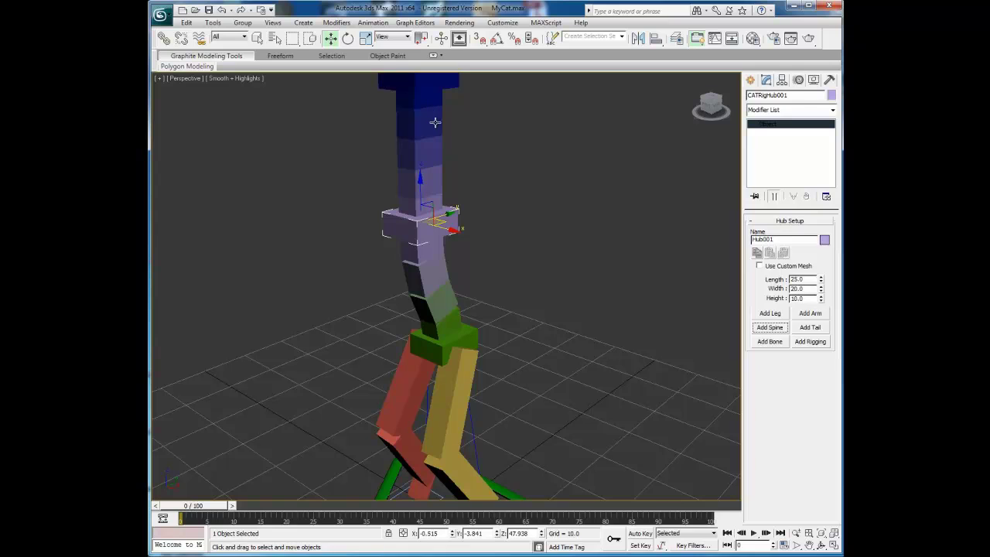
{"action": "left_click", "coordinate": [438, 199]}
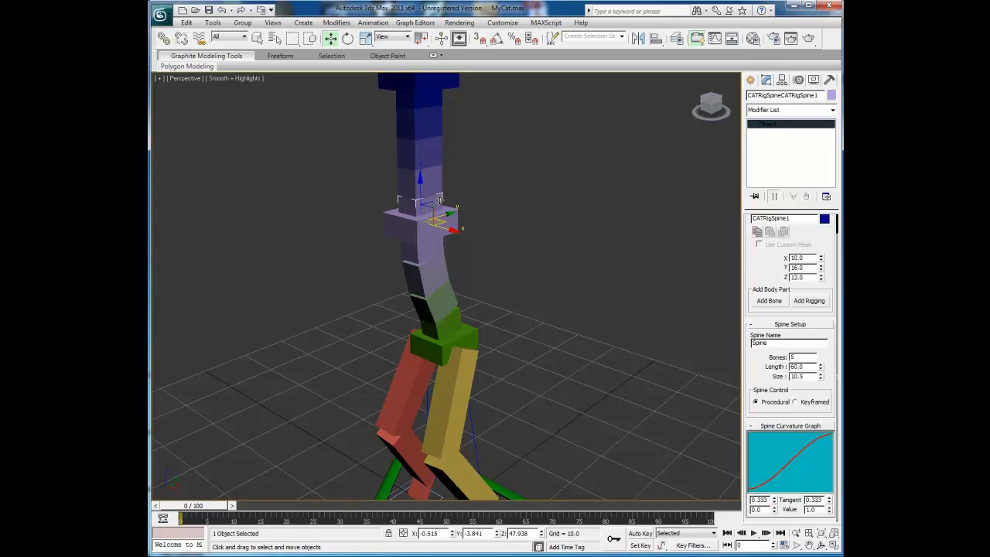
{"action": "double_click", "coordinate": [797, 358]}
{"action": "type", "text": "2"}
{"action": "key", "text": "Return"}
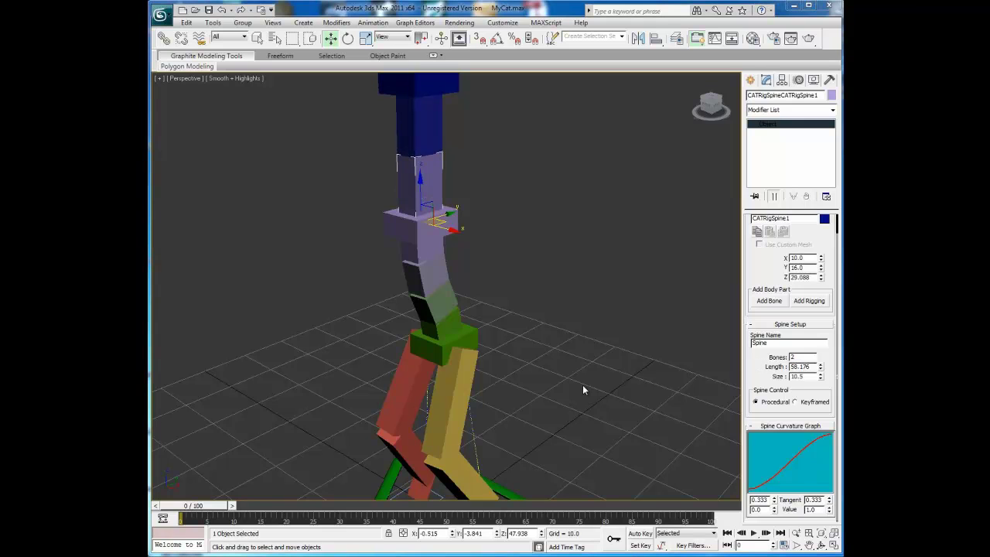
Shorten the neck spine to a length of about 23.3 and clear the selection
{"action": "left_click", "coordinate": [820, 369]}
{"action": "left_click_drag", "start_coordinate": [822, 373], "coordinate": [825, 401]}
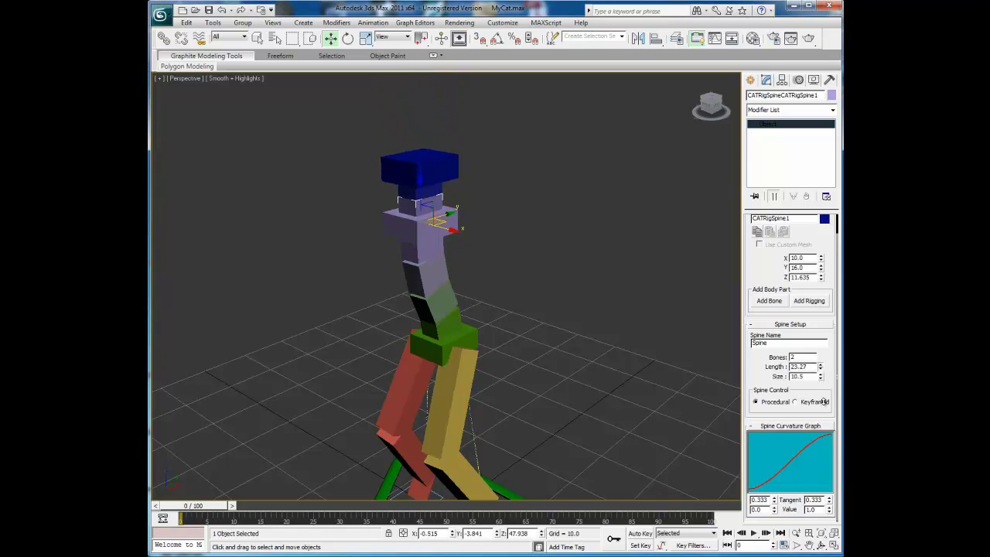
{"action": "left_click", "coordinate": [499, 189]}
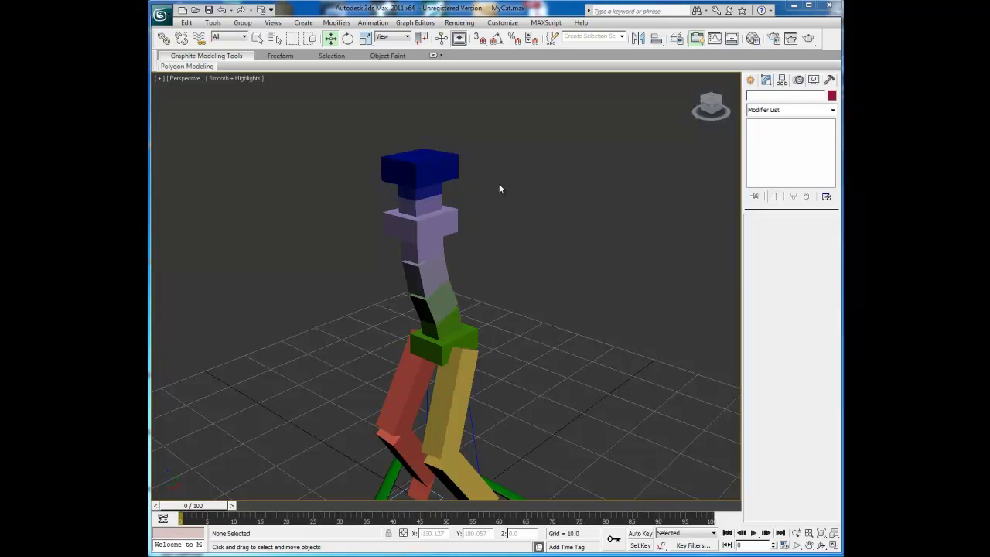
Enlarge the head hub to length 38.25, width 34.2 and height 20.3, and lengthen the neck to about 31
{"action": "left_click", "coordinate": [418, 168]}
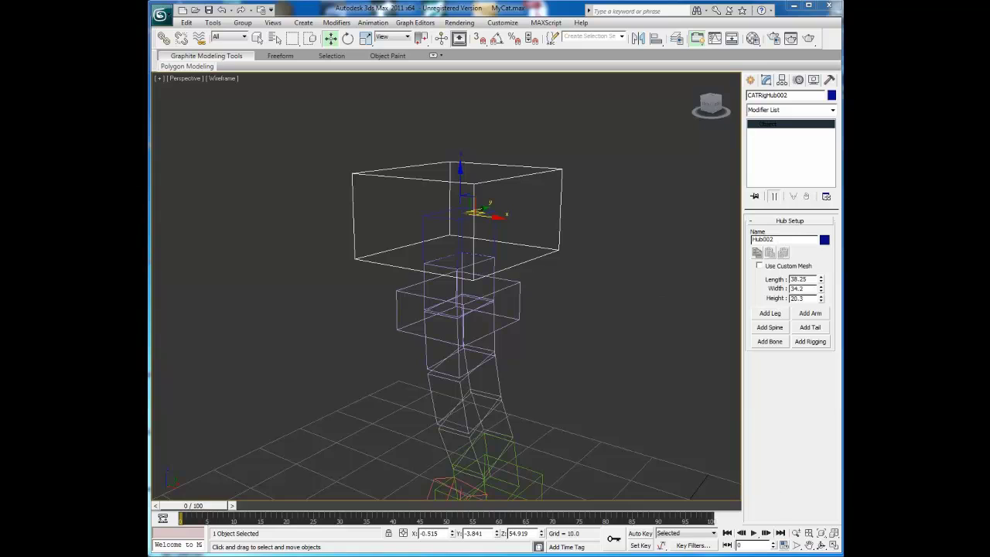
{"action": "key", "text": "Page_Down"}
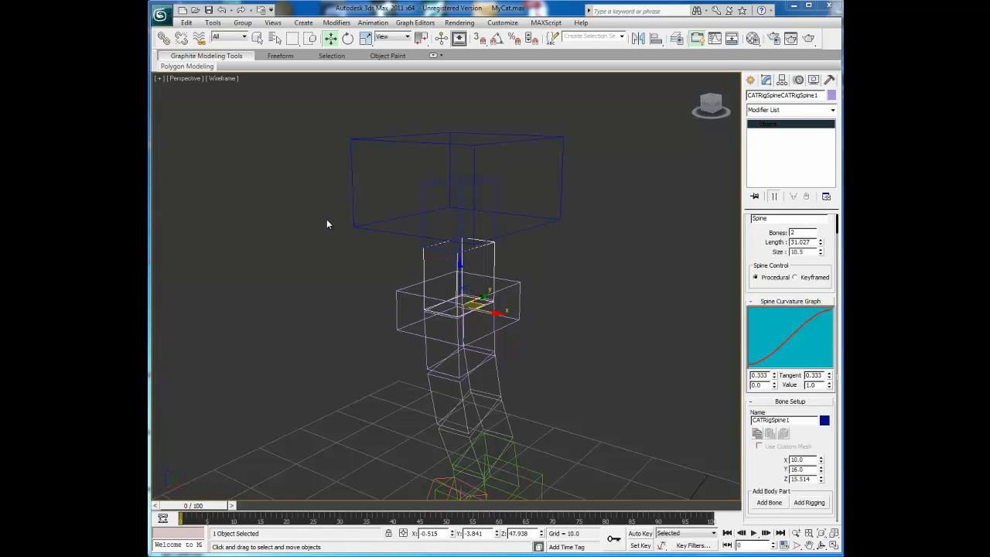
Using the Local coordinate system, slim the upper neck bone to X 7.7 and Y 12.48 and adjust its Z size
{"action": "left_click", "coordinate": [422, 202]}
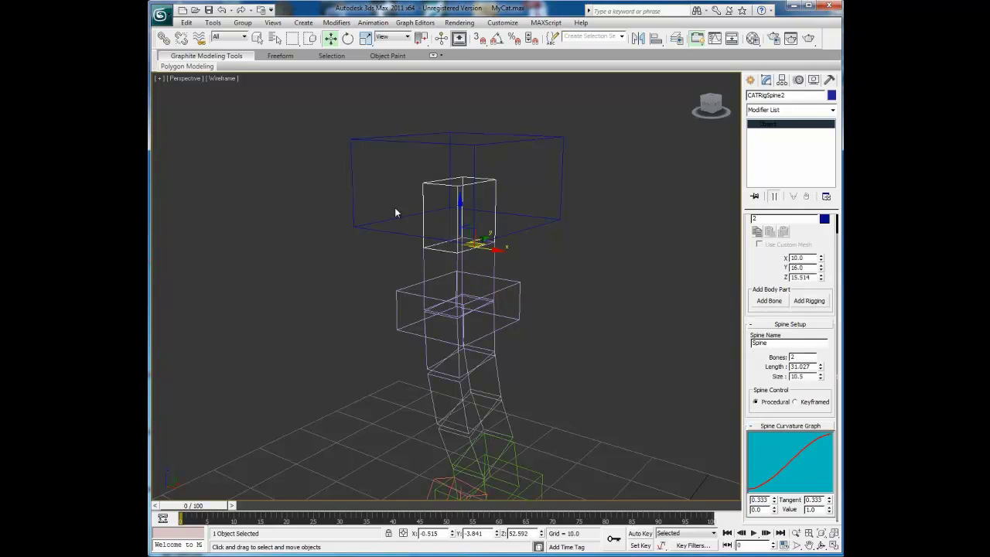
{"action": "left_click", "coordinate": [407, 37]}
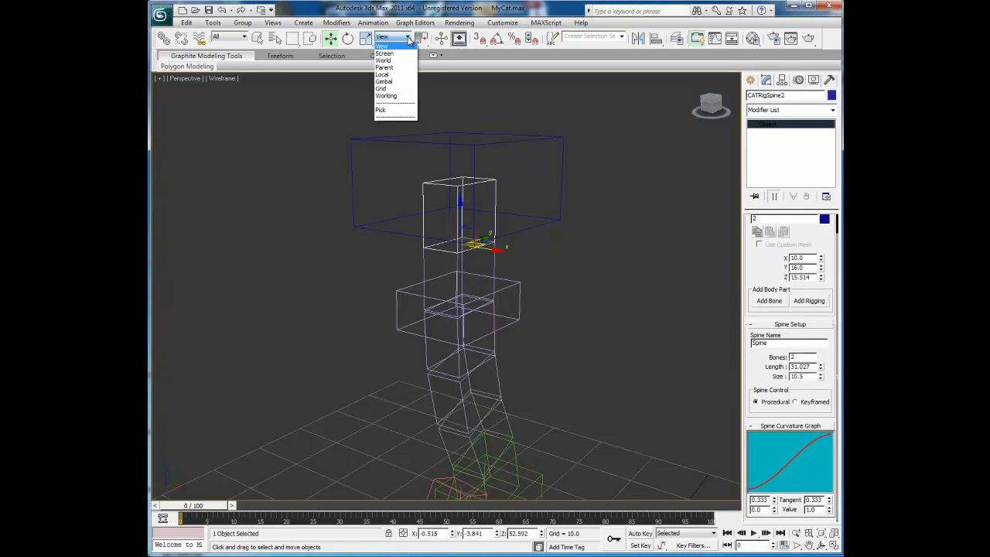
{"action": "left_click", "coordinate": [393, 74]}
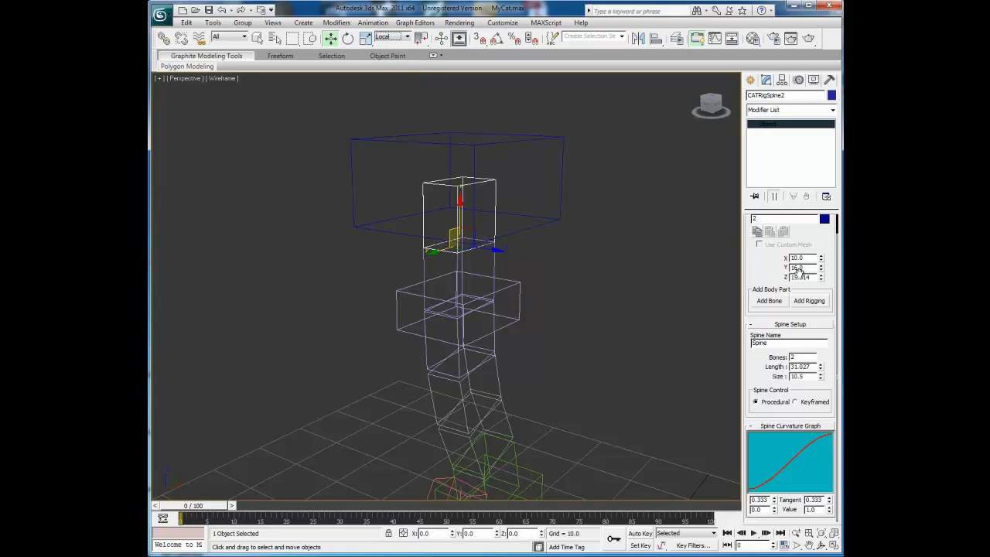
{"action": "left_click_drag", "start_coordinate": [820, 260], "coordinate": [823, 279]}
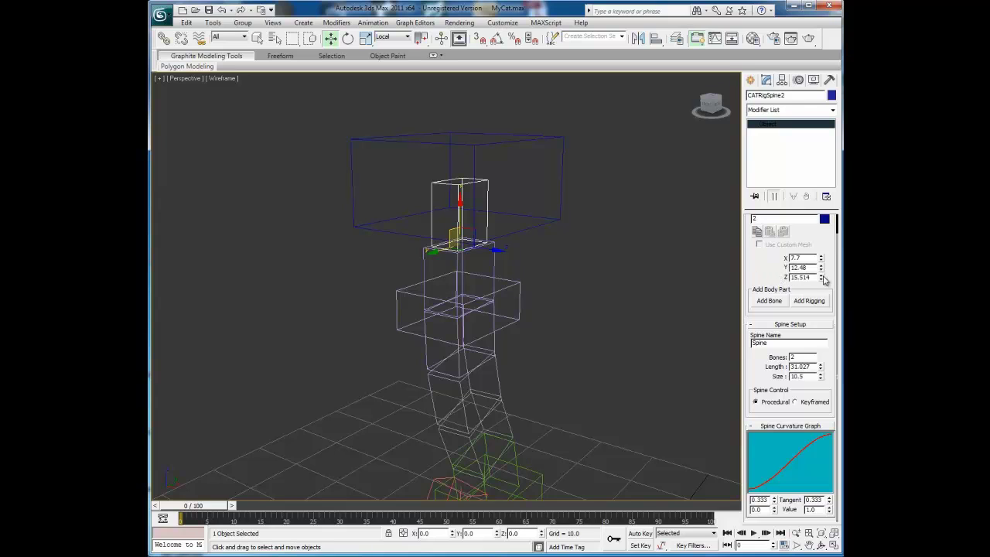
{"action": "mouse_move", "coordinate": [821, 277]}
{"action": "left_mouse_down"}
{"action": "mouse_move", "coordinate": [823, 304]}
{"action": "mouse_move", "coordinate": [822, 261]}
{"action": "left_mouse_up"}
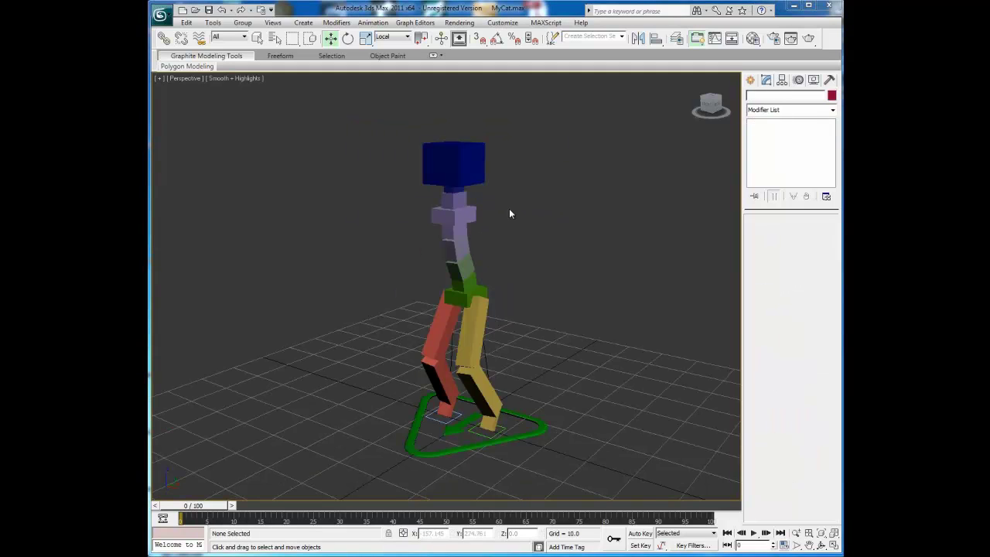
Resize the chest hub to length 9.5 and width 41.4, and add an arm to it
{"action": "left_click", "coordinate": [466, 217]}
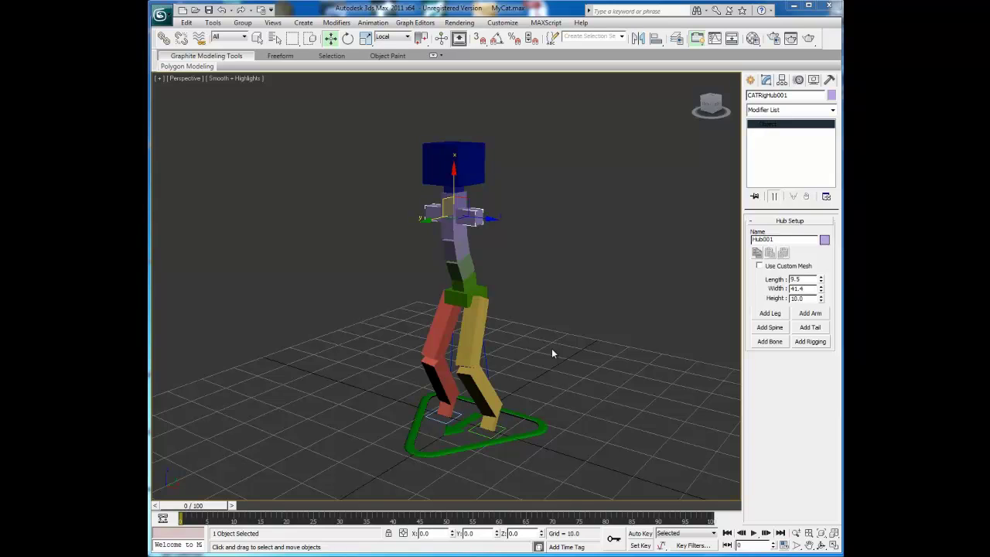
{"action": "left_click", "coordinate": [810, 315]}
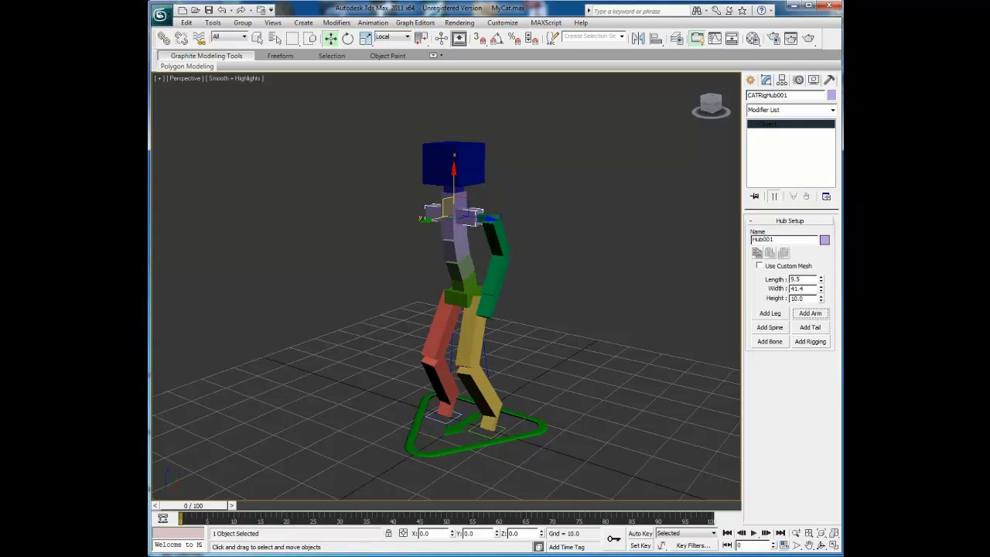
{"action": "middle_click_drag", "start_coordinate": [526, 344], "coordinate": [551, 348], "text": "alt"}
{"action": "left_click", "coordinate": [552, 348]}
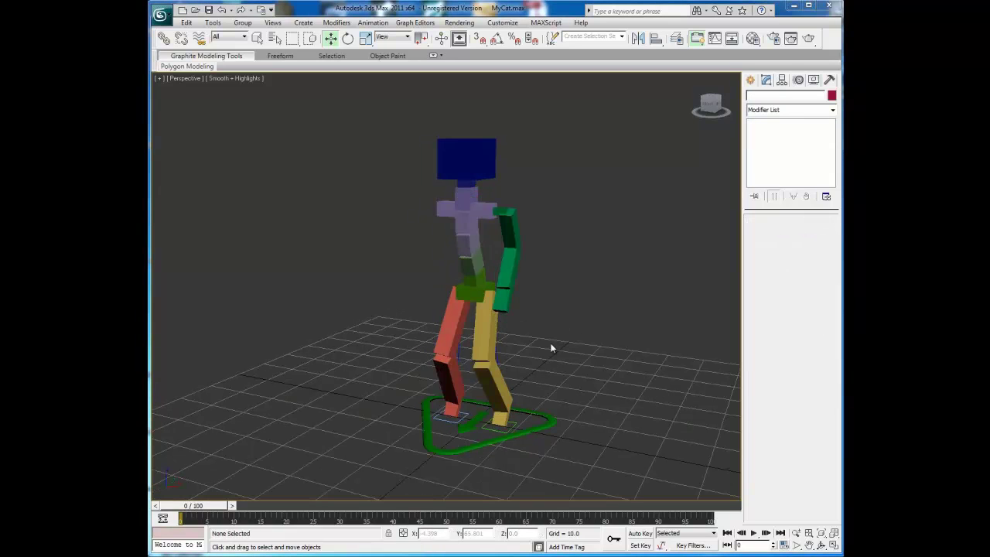
Pose the left arm by moving the palm about 2.3, the upper arm about 1.2 and the forearm about 1.8 outward along X
{"action": "left_click", "coordinate": [503, 301]}
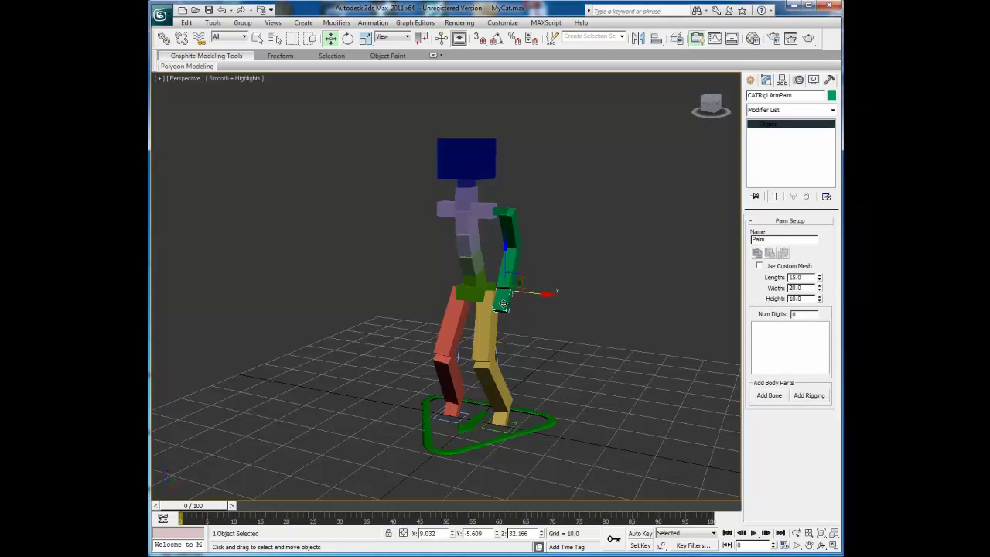
{"action": "left_click_drag", "start_coordinate": [546, 293], "coordinate": [557, 290]}
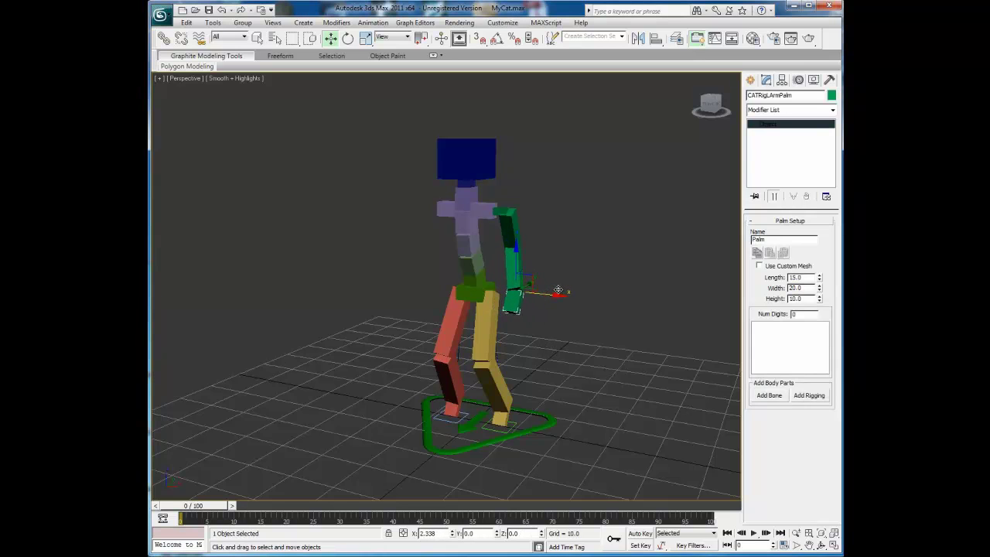
{"action": "left_click", "coordinate": [513, 231]}
{"action": "left_click_drag", "start_coordinate": [550, 214], "coordinate": [557, 214]}
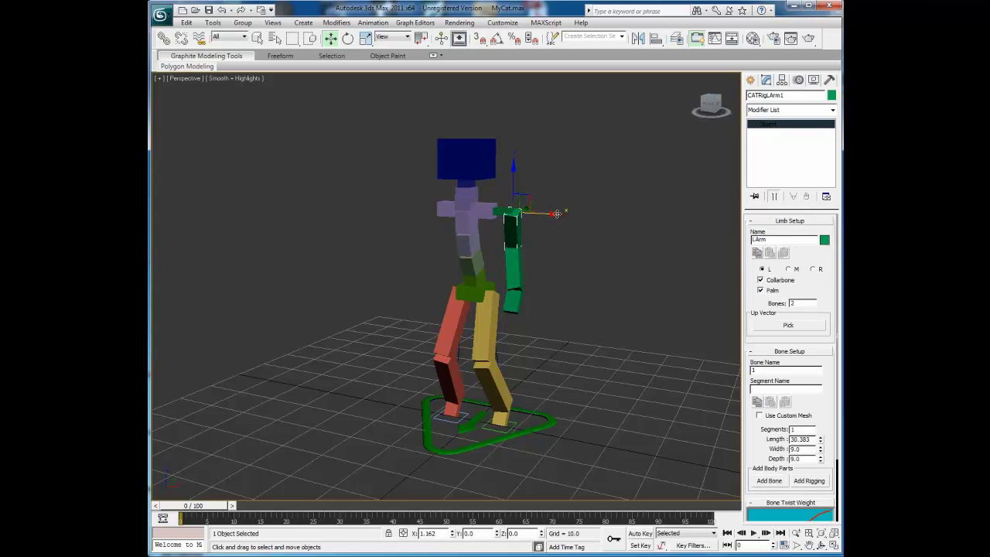
{"action": "left_click", "coordinate": [520, 268]}
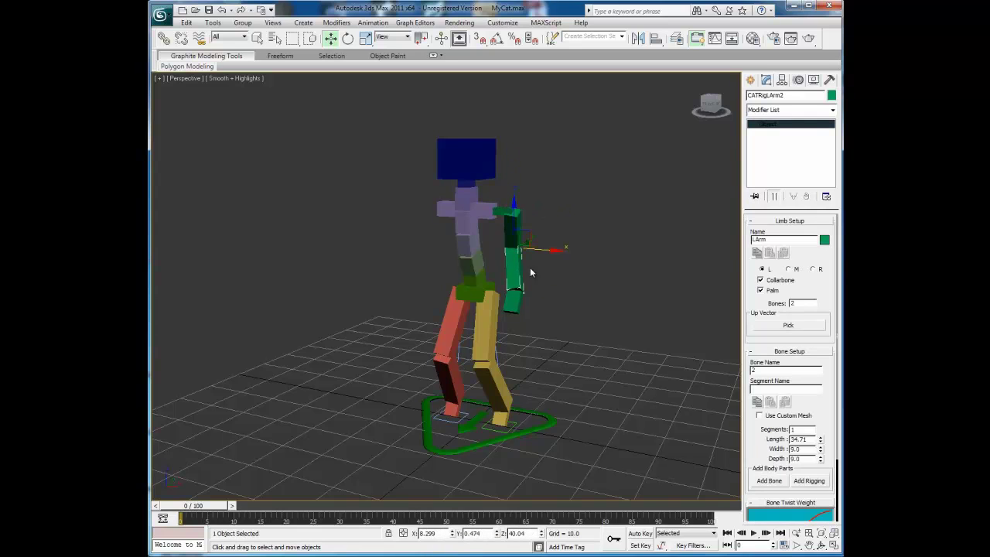
{"action": "left_click_drag", "start_coordinate": [550, 248], "coordinate": [558, 248]}
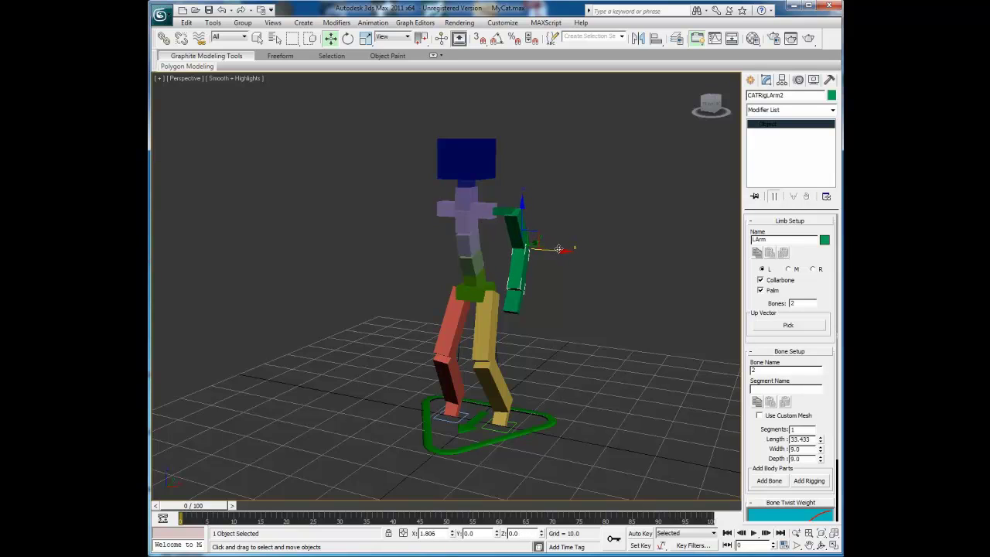
Rotate the left palm about the vertical axis to turn the hand
{"action": "left_click", "coordinate": [514, 307]}
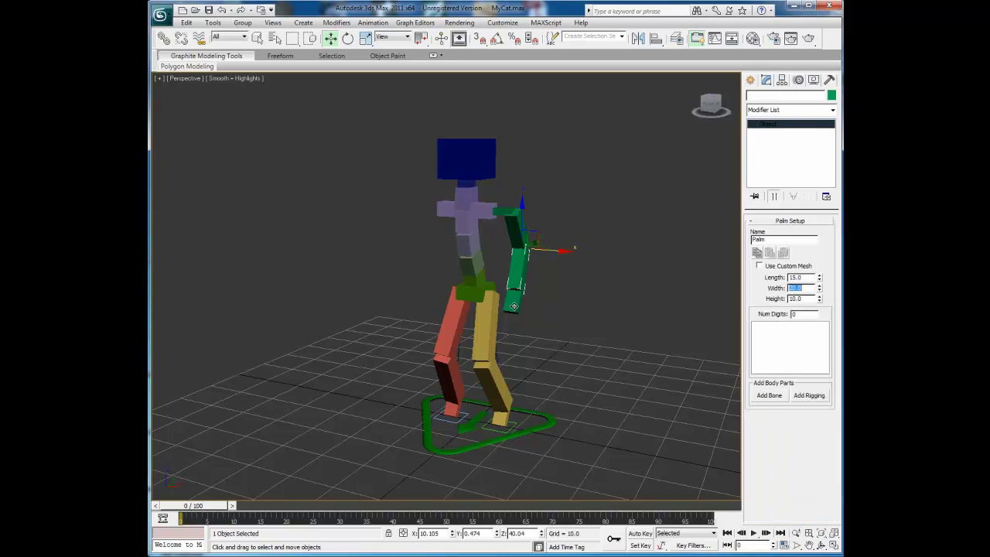
{"action": "left_click", "coordinate": [348, 38]}
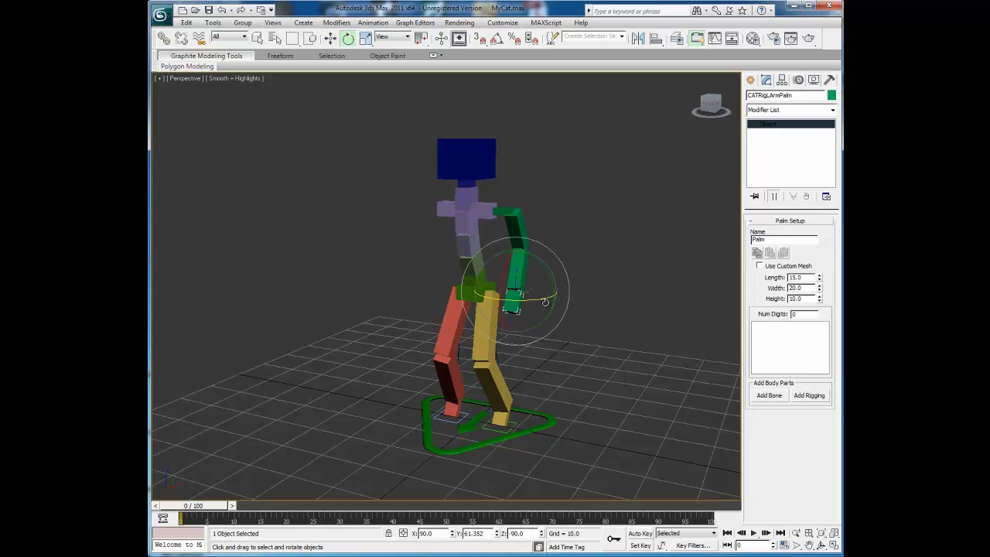
{"action": "left_click_drag", "start_coordinate": [546, 298], "coordinate": [495, 295]}
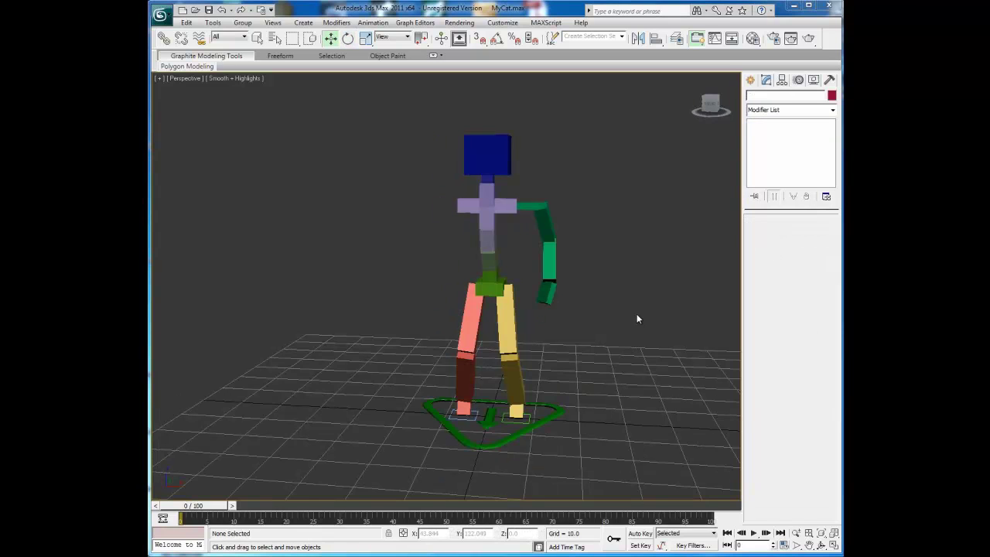
Give the left palm five digits and adjust the palm's width
{"action": "left_click", "coordinate": [546, 292]}
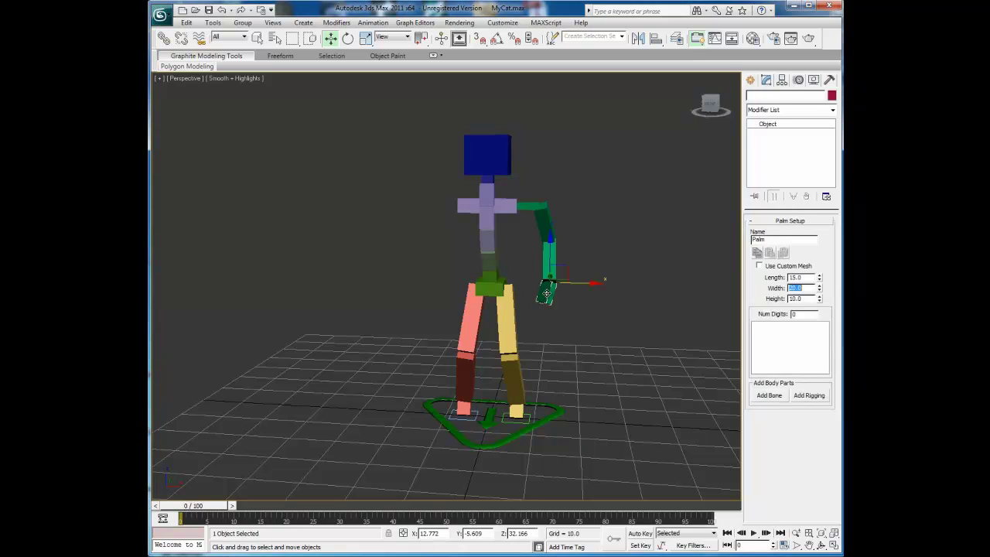
{"action": "double_click", "coordinate": [797, 315]}
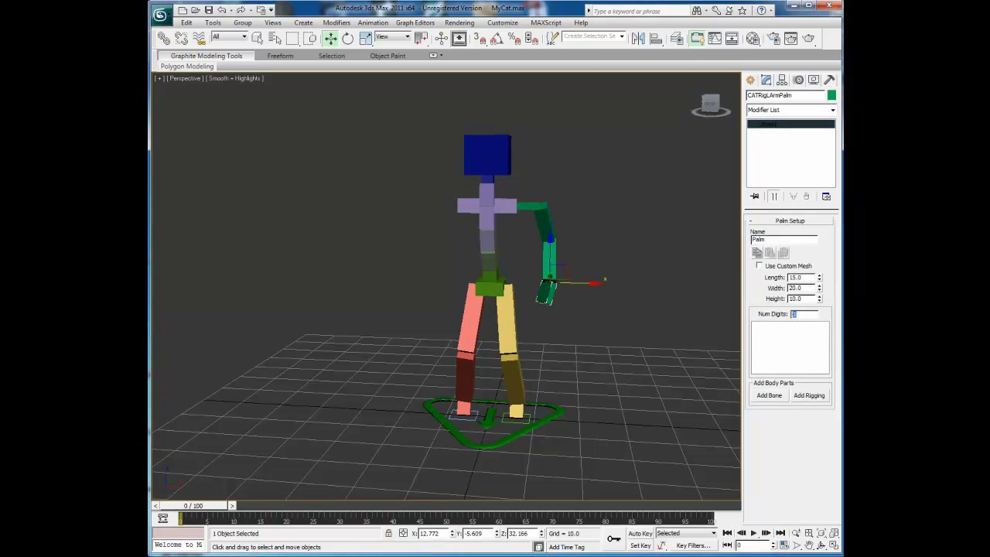
{"action": "key", "text": "Return"}
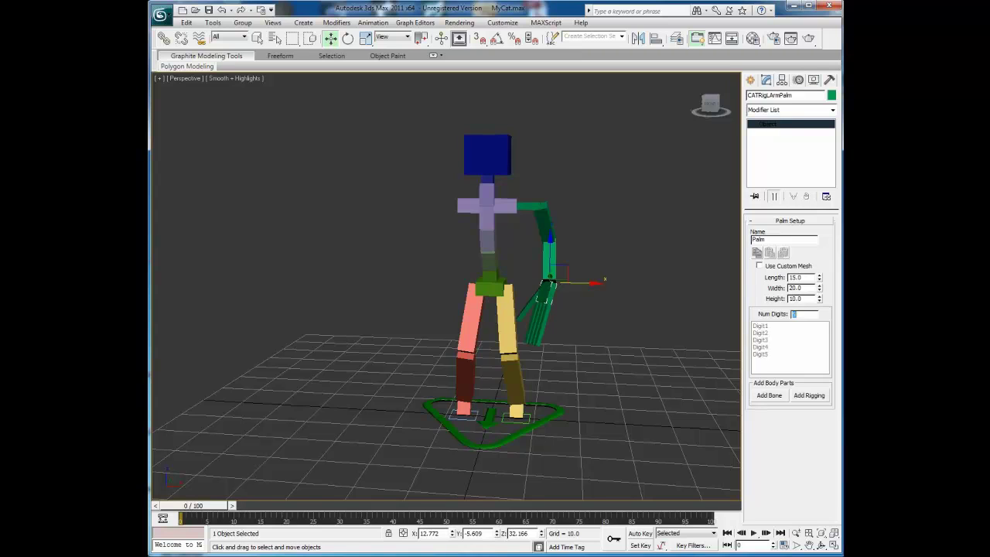
{"action": "left_click_drag", "start_coordinate": [820, 284], "coordinate": [821, 290]}
{"action": "left_click_drag", "start_coordinate": [821, 291], "coordinate": [822, 290]}
Reduce digits 5, 4, 3 and 2 of the left hand to one bone each
{"action": "left_click", "coordinate": [547, 350]}
{"action": "scroll", "coordinate": [548, 349], "scroll_direction": "up", "scroll_amount": 5}
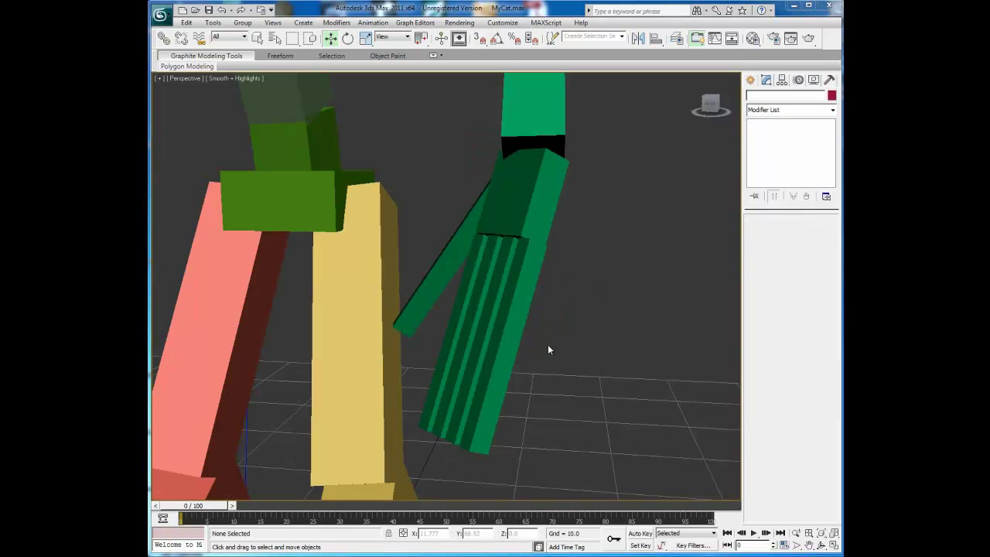
{"action": "left_click", "coordinate": [526, 277]}
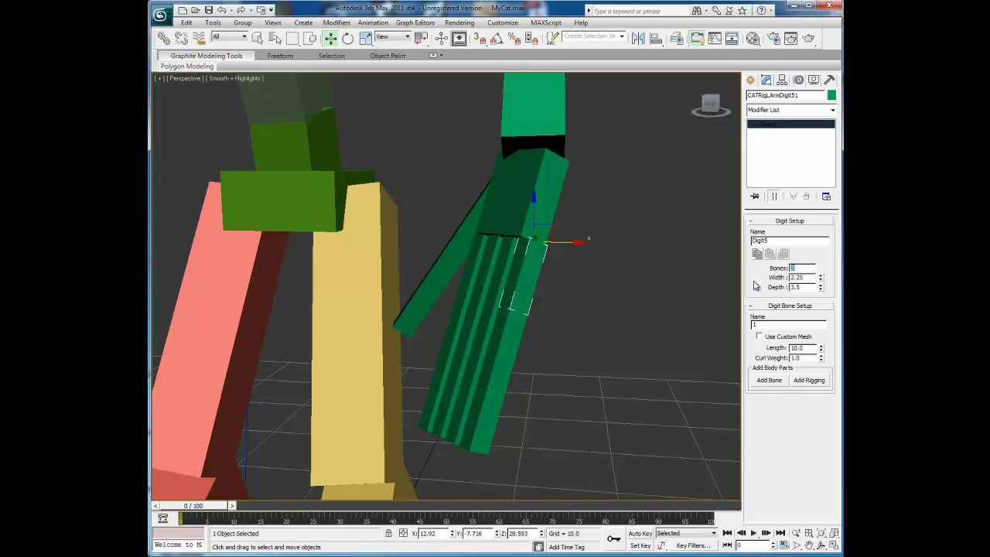
{"action": "key", "text": "Return"}
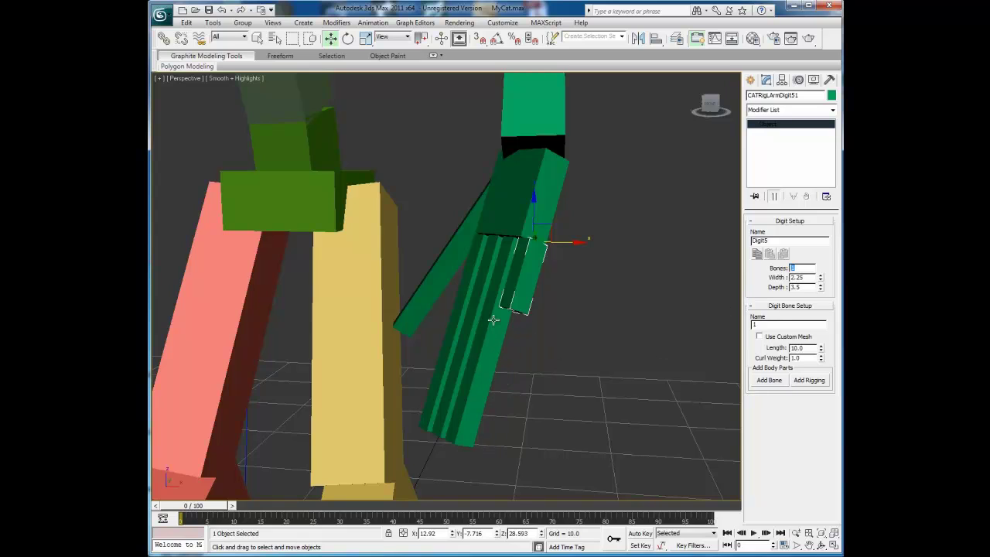
{"action": "left_click", "coordinate": [493, 285]}
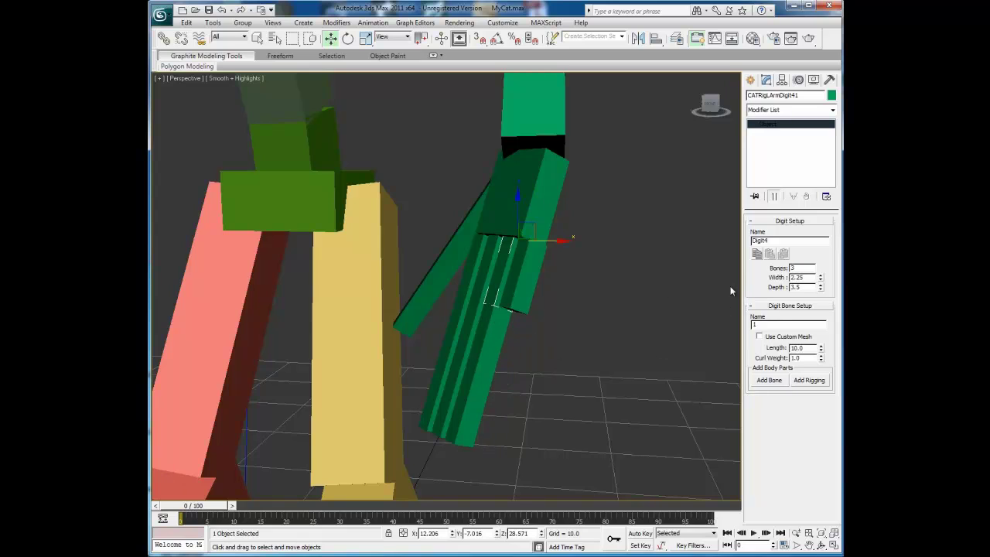
{"action": "type", "text": "1"}
{"action": "key", "text": "Return"}
{"action": "left_click", "coordinate": [481, 329]}
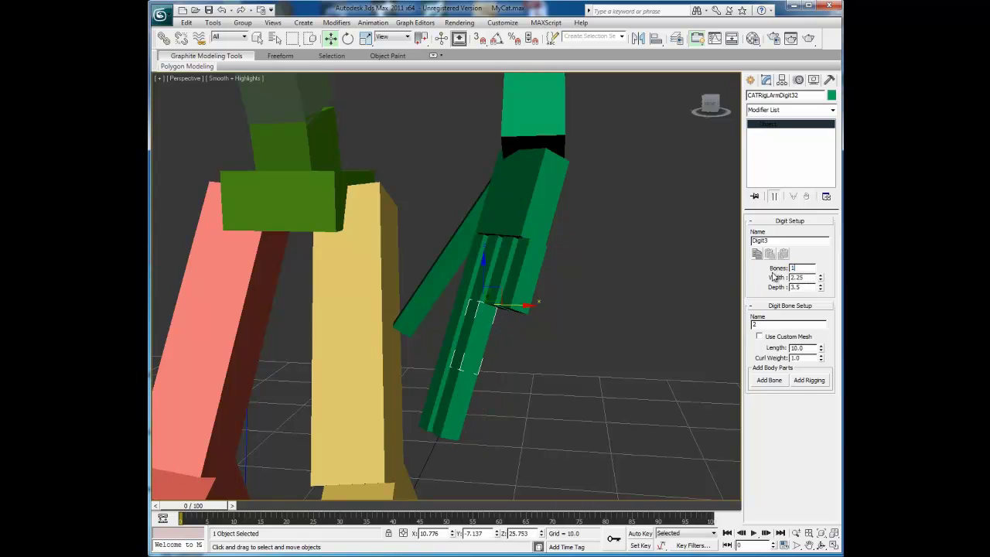
{"action": "type", "text": "1"}
{"action": "key", "text": "Return"}
{"action": "left_click", "coordinate": [454, 340]}
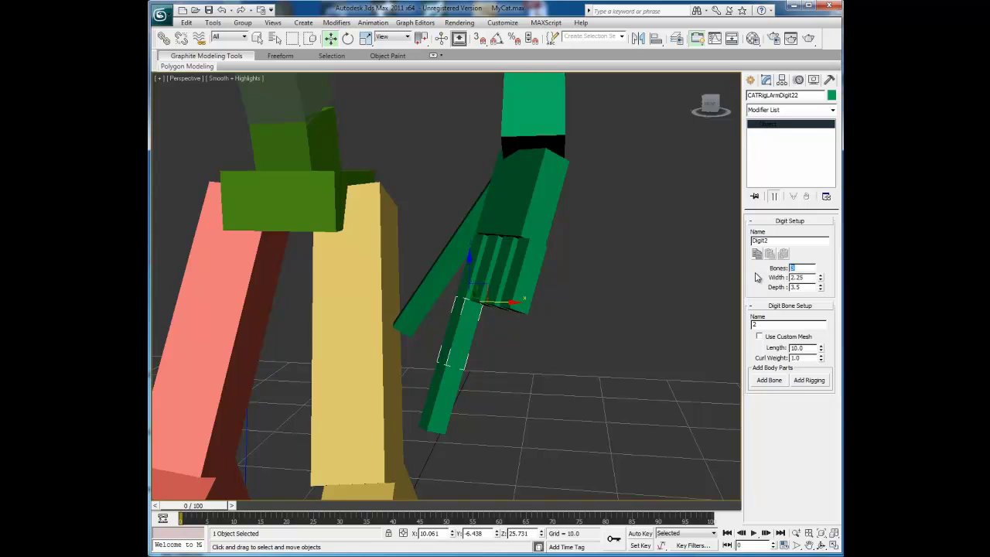
{"action": "key", "text": "Tab"}
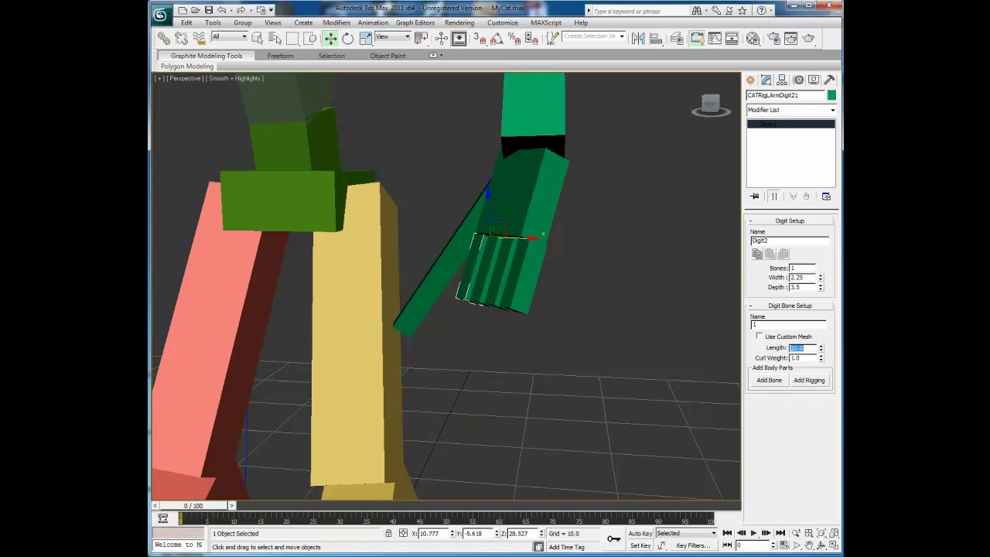
Vary the left hand's finger lengths by lengthening the bones of digits 5 and 4
{"action": "type", "text": "10.5"}
{"action": "left_click", "coordinate": [535, 253]}
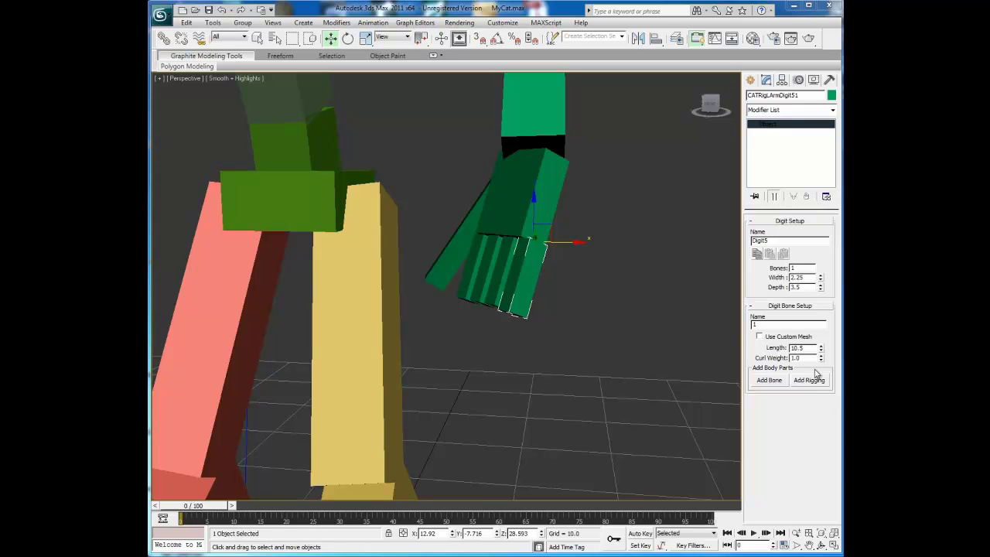
{"action": "left_click_drag", "start_coordinate": [822, 351], "coordinate": [814, 318]}
{"action": "left_click", "coordinate": [503, 263]}
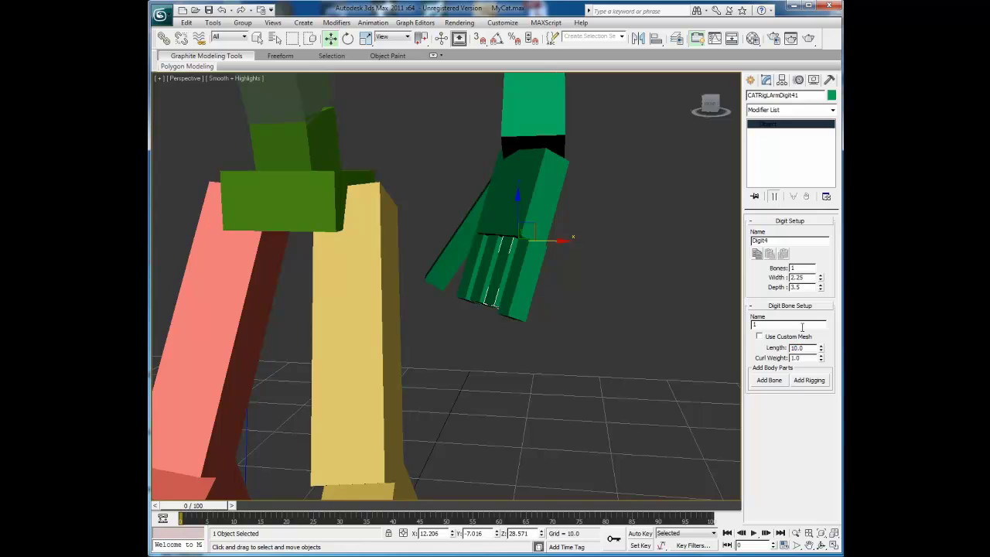
{"action": "left_click_drag", "start_coordinate": [822, 352], "coordinate": [805, 291]}
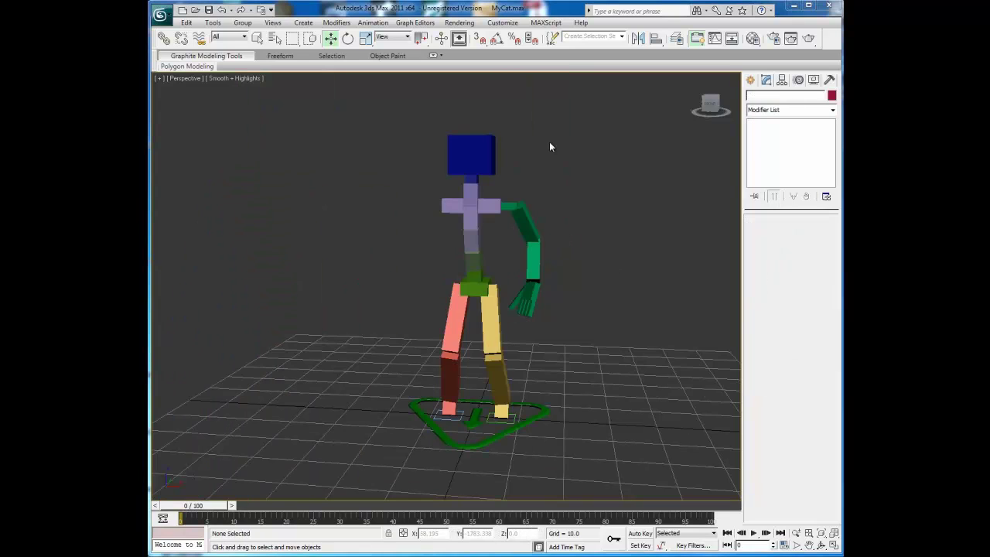
Add the opposite arm to the chest hub as a mirrored copy of the left arm
{"action": "left_click", "coordinate": [485, 206]}
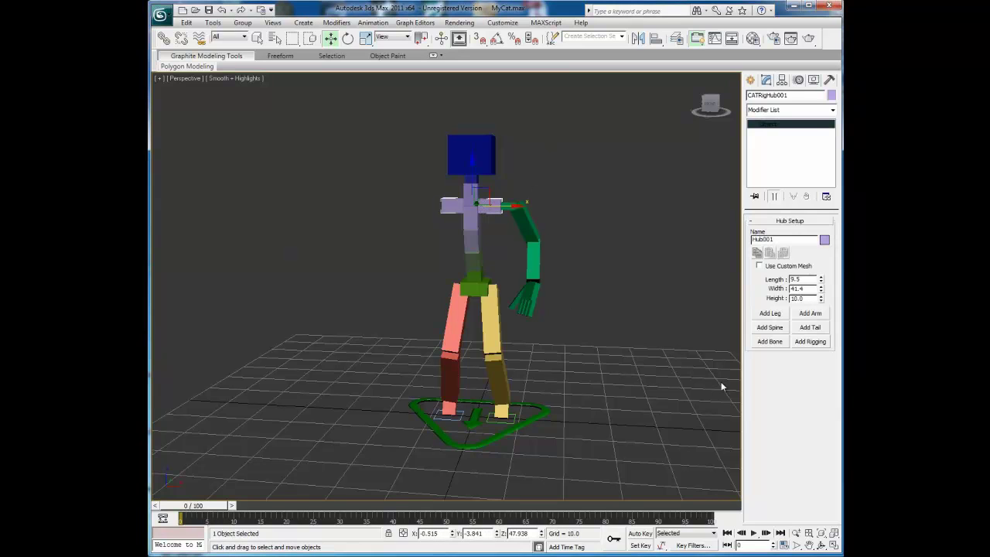
{"action": "left_click", "coordinate": [812, 314]}
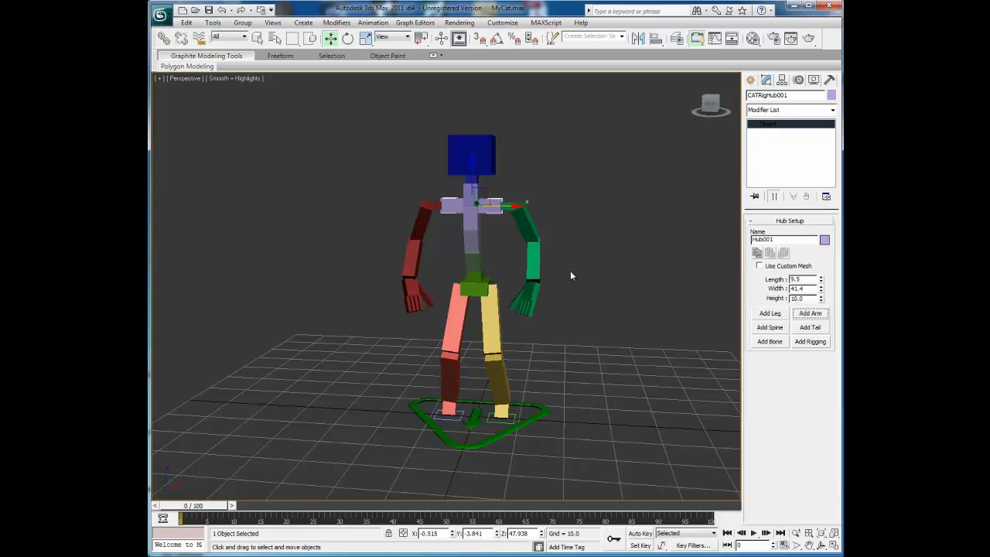
{"action": "left_click", "coordinate": [562, 137]}
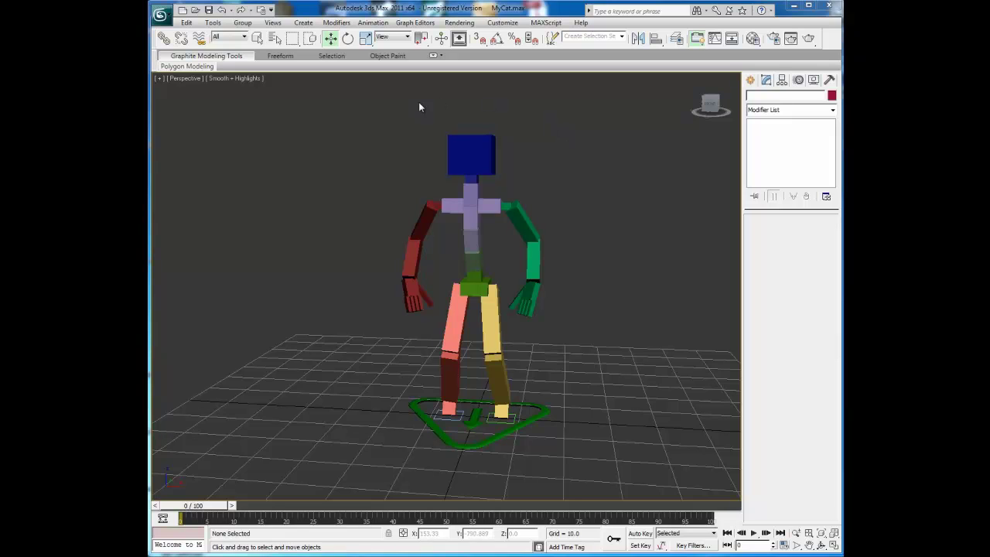
Add a CATMotion layer to the character rig through its motion layer settings
{"action": "left_click", "coordinate": [478, 445]}
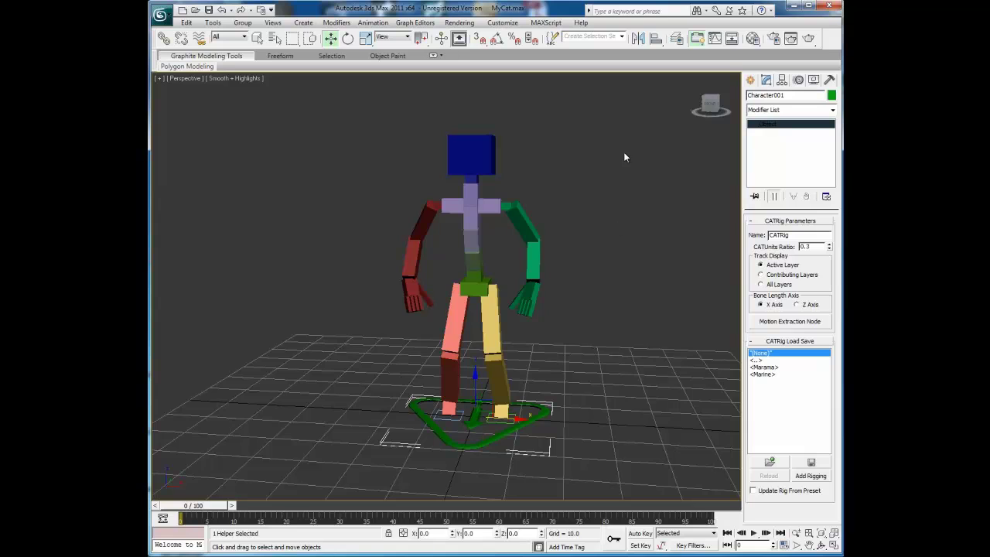
{"action": "left_click", "coordinate": [798, 80]}
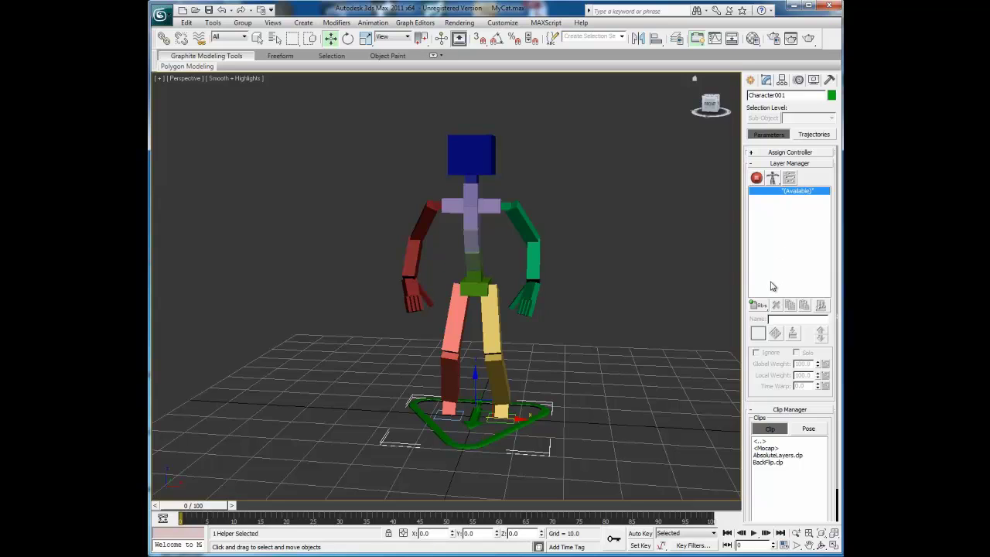
{"action": "left_click", "coordinate": [761, 307]}
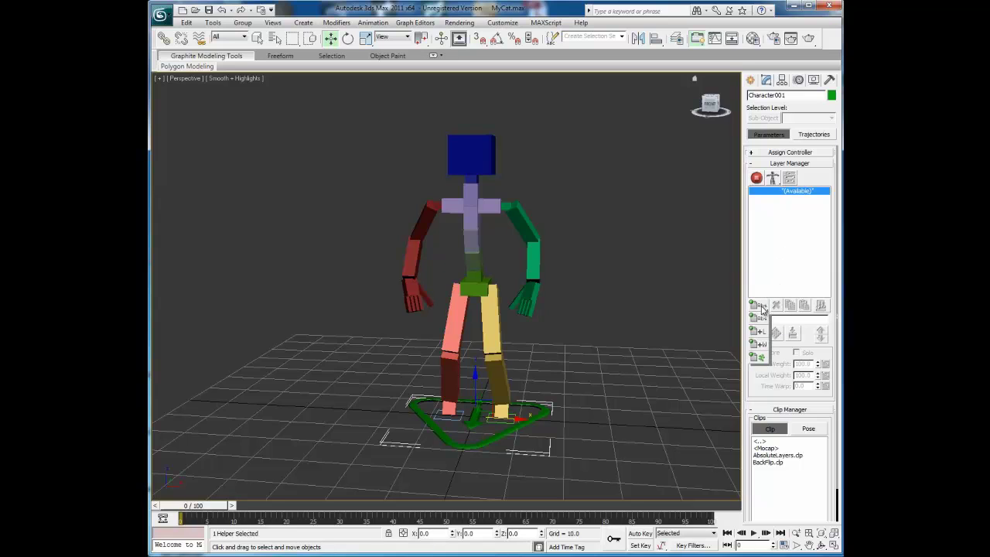
{"action": "left_click_drag", "start_coordinate": [762, 309], "coordinate": [762, 361]}
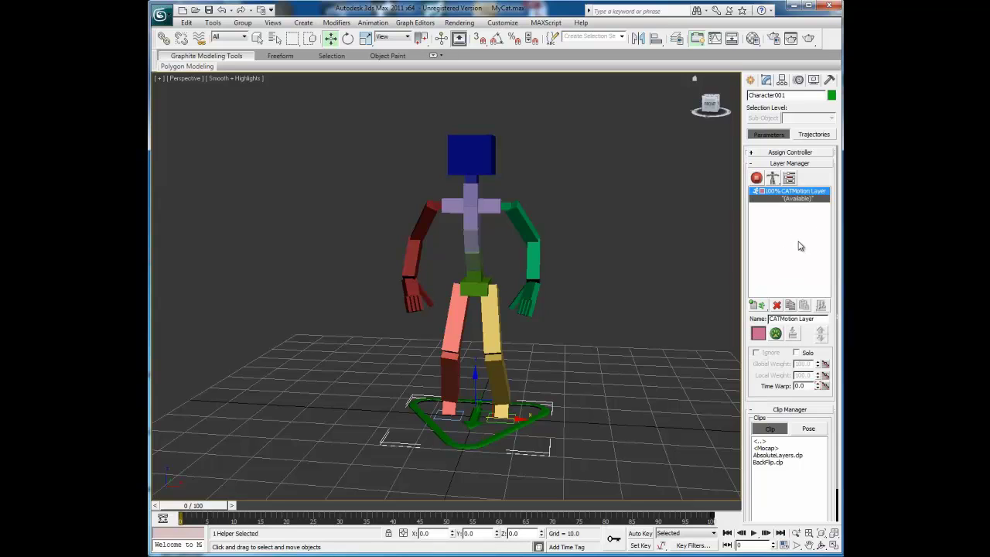
Switch the rig from setup to animation mode and play back the walk on the spot
{"action": "left_click", "coordinate": [757, 179]}
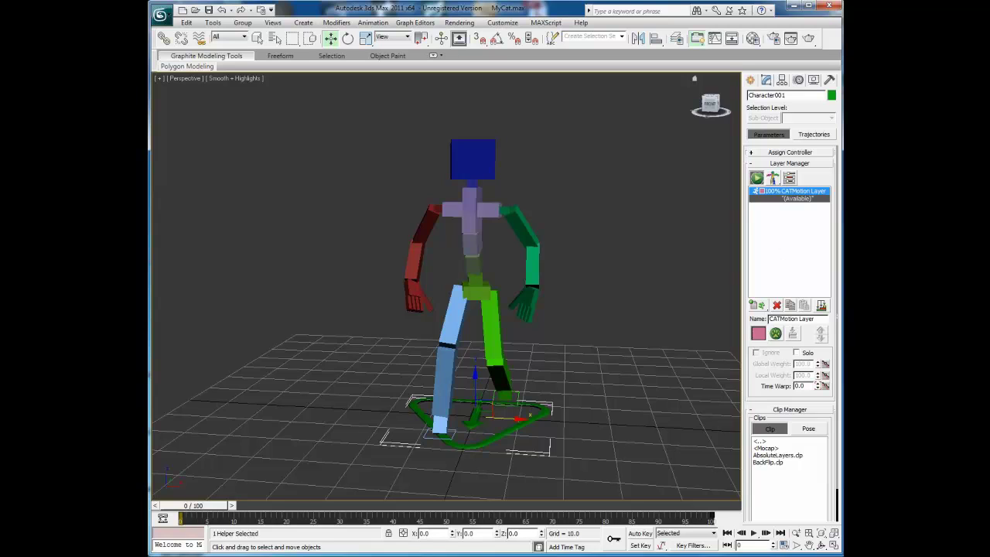
{"action": "left_click", "coordinate": [753, 533]}
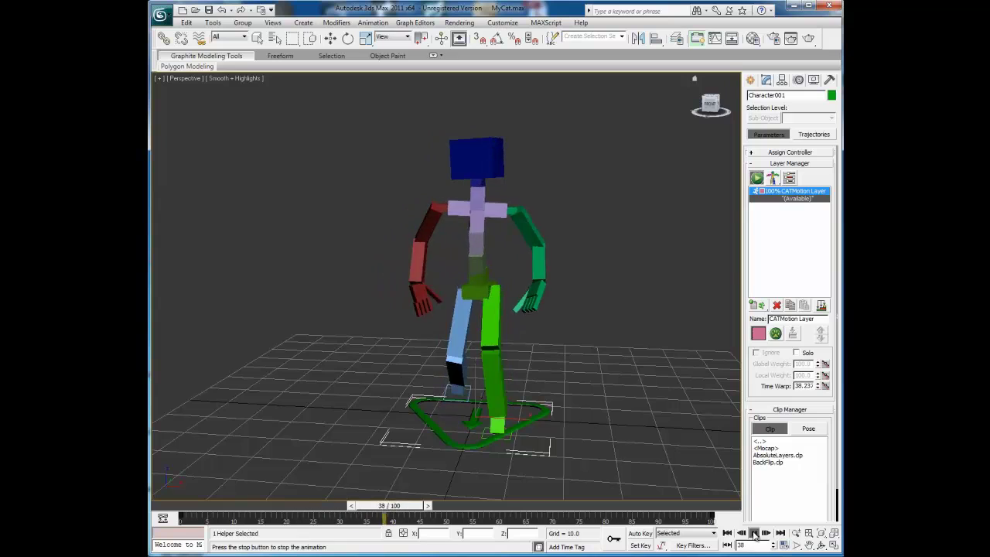
{"action": "left_click", "coordinate": [753, 533]}
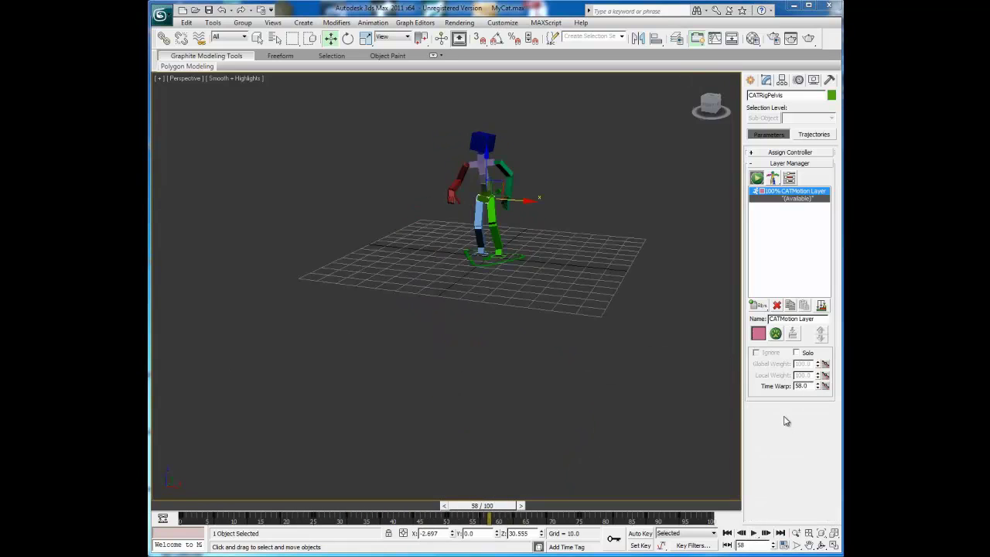
Set the CATMotion walk mode to Walk On Line in the global settings and play back the animation
{"action": "left_click", "coordinate": [775, 333]}
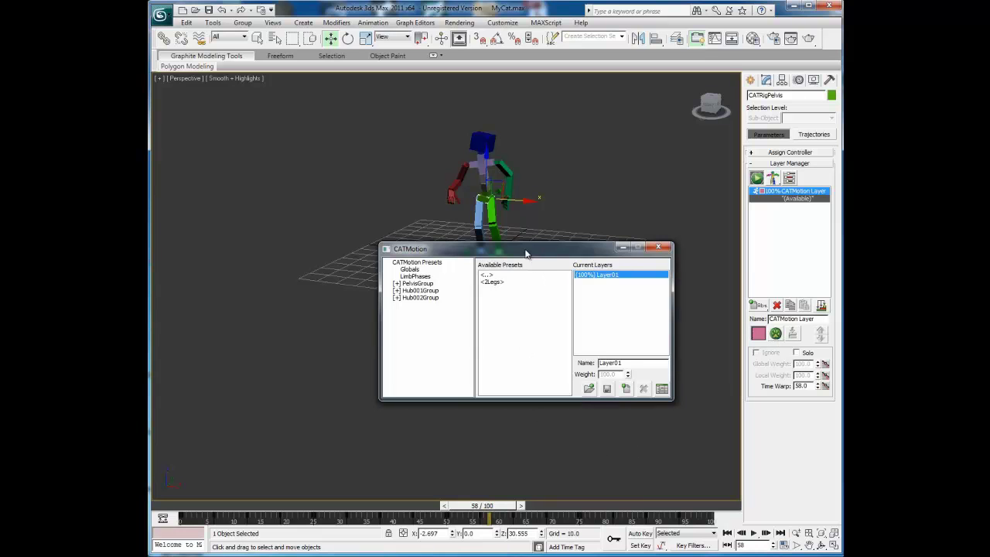
{"action": "left_click_drag", "start_coordinate": [525, 252], "coordinate": [672, 43]}
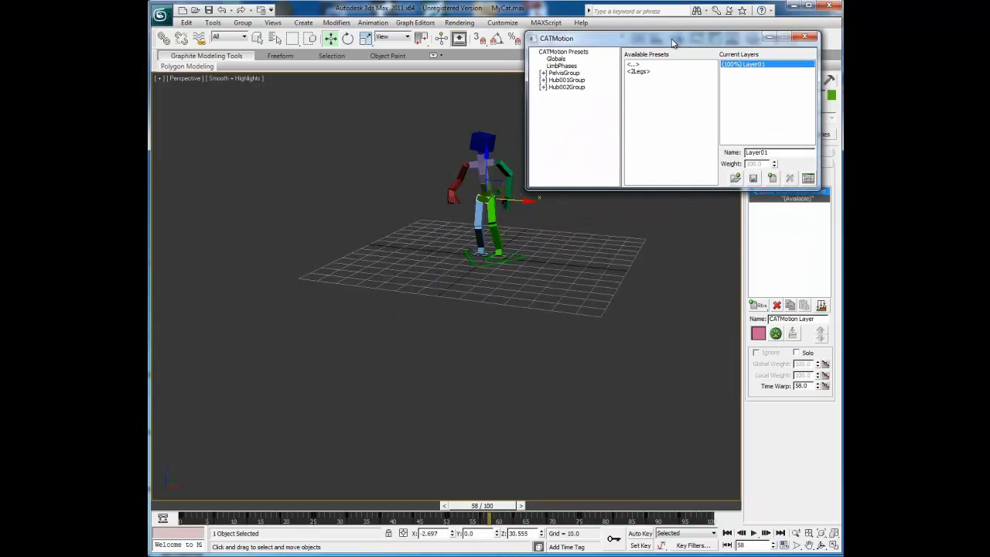
{"action": "left_click", "coordinate": [556, 59]}
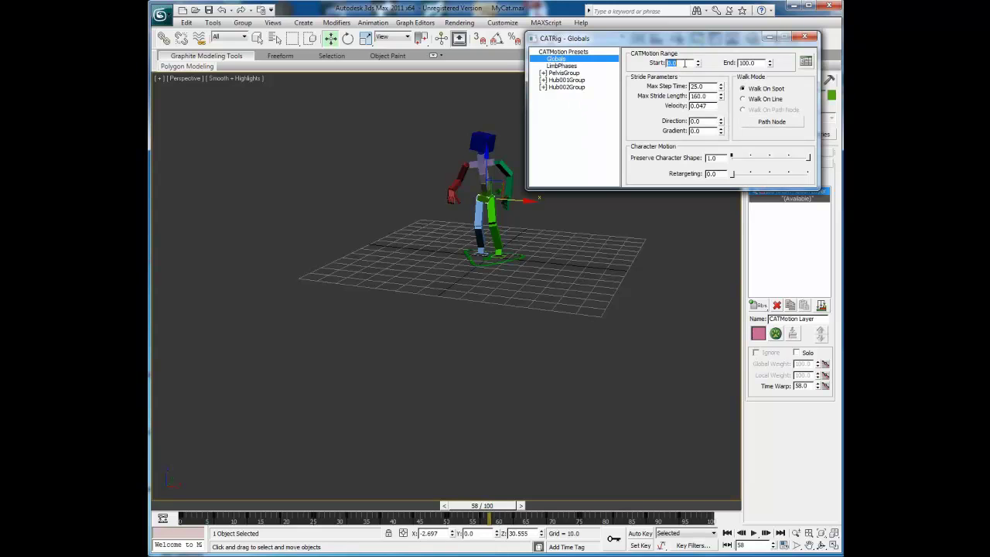
{"action": "left_click", "coordinate": [743, 100]}
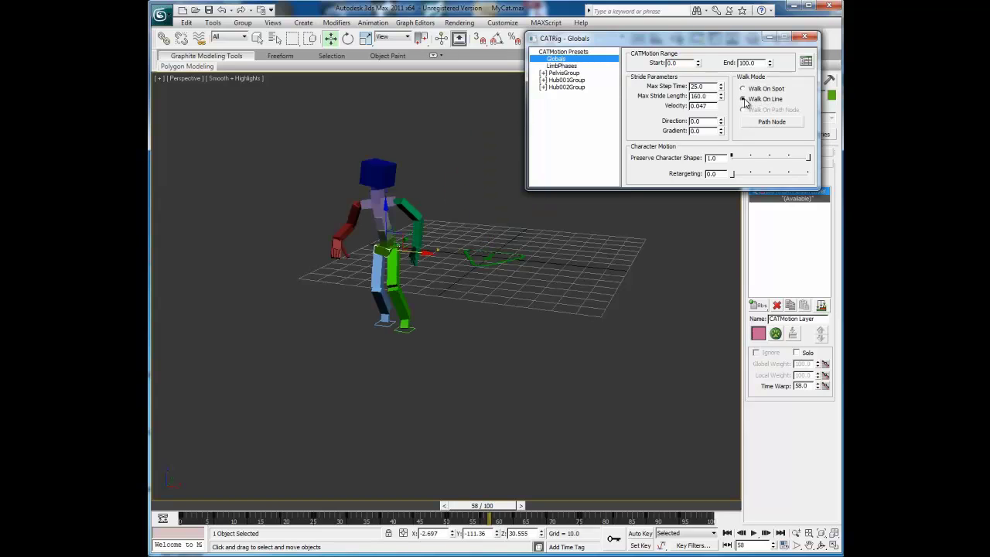
{"action": "left_click", "coordinate": [754, 534]}
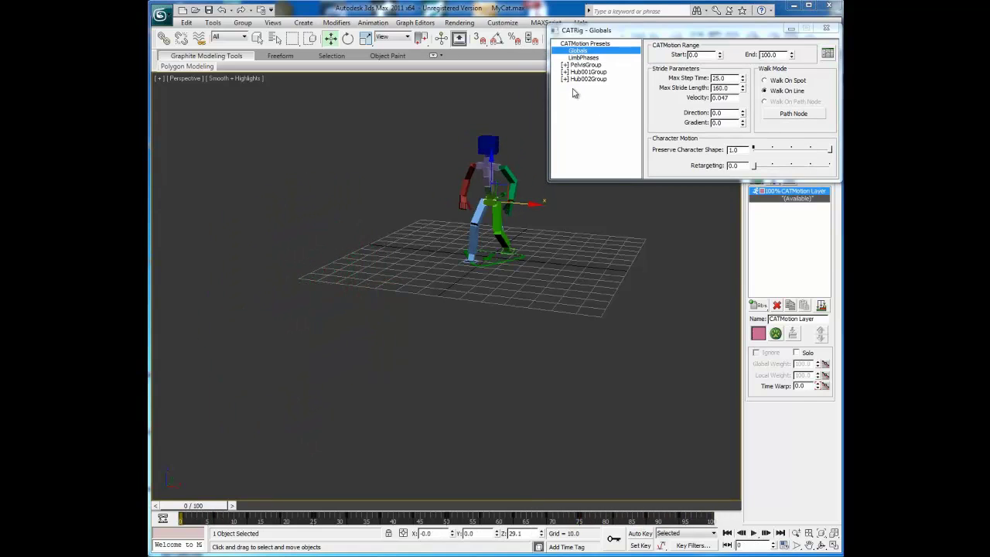
Load the GameCharWalk preset from the 2Legs presets into a new CATMotion layer and play it back from the start
{"action": "left_click", "coordinate": [582, 44]}
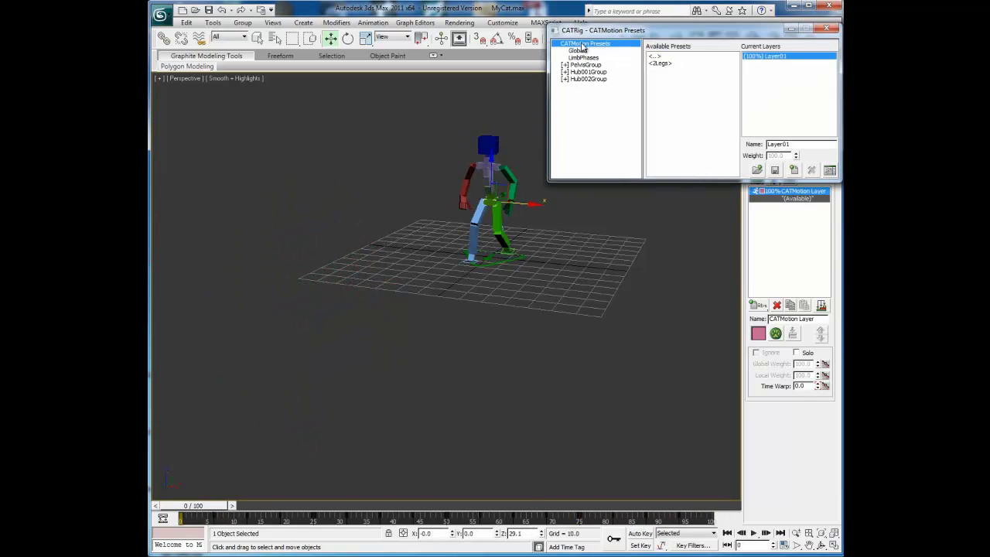
{"action": "left_click", "coordinate": [663, 66]}
{"action": "double_click", "coordinate": [664, 67]}
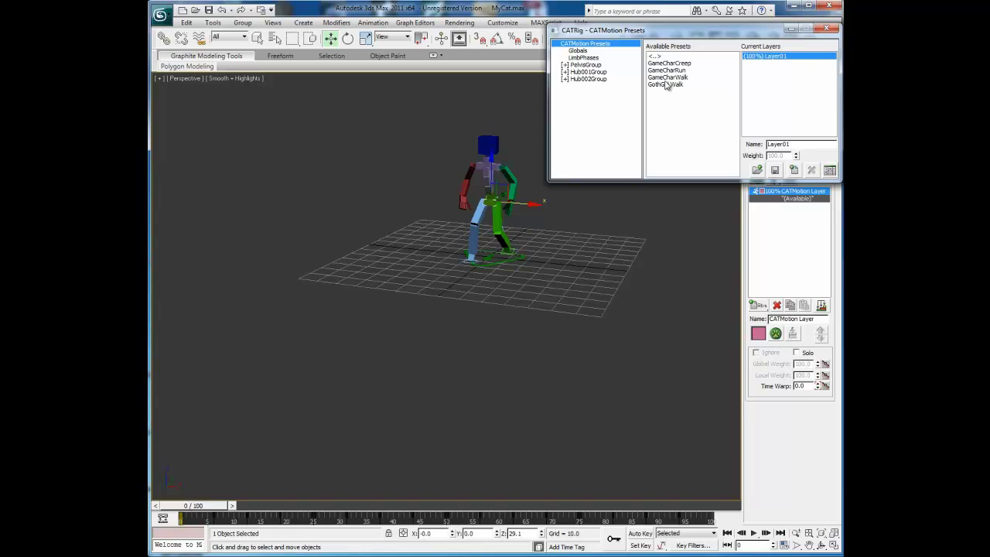
{"action": "double_click", "coordinate": [667, 78]}
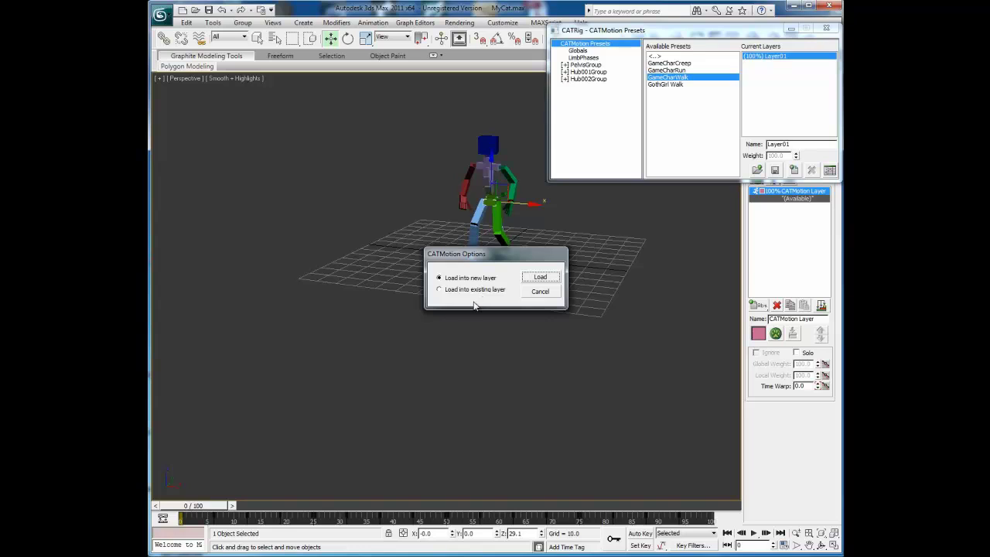
{"action": "left_click", "coordinate": [540, 277]}
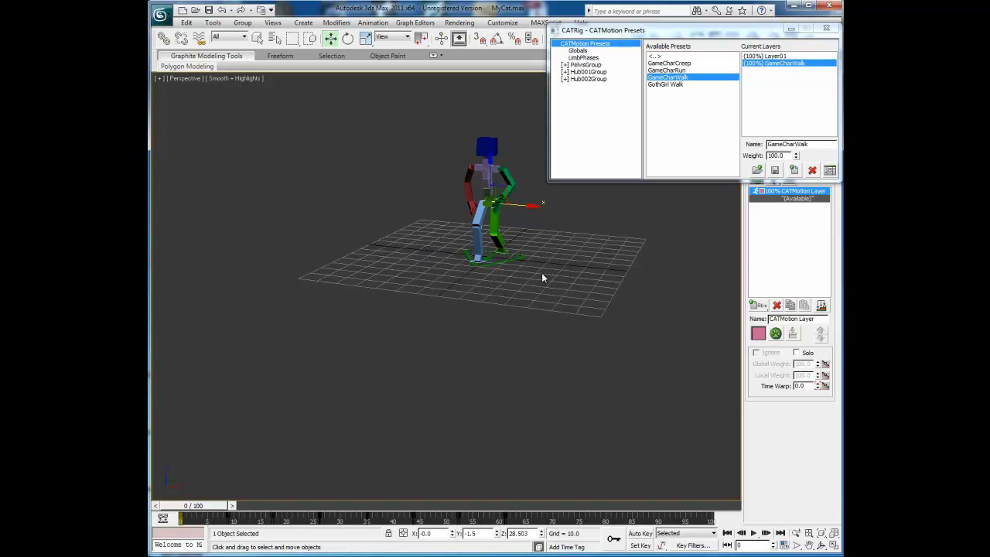
{"action": "left_click", "coordinate": [753, 532]}
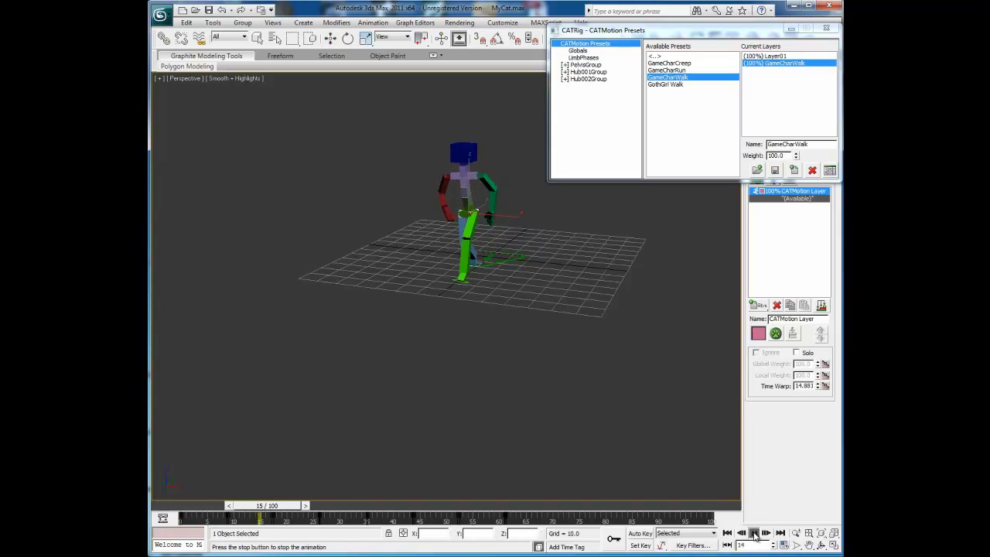
{"action": "left_click", "coordinate": [727, 532]}
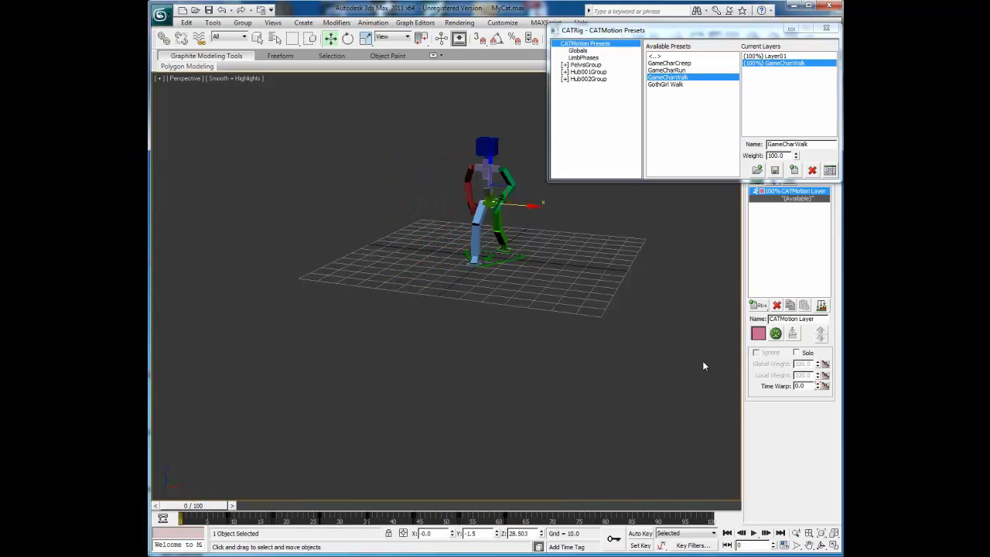
Load the GothGirl Walk preset into a new CATMotion layer and play back the animation
{"action": "double_click", "coordinate": [672, 86]}
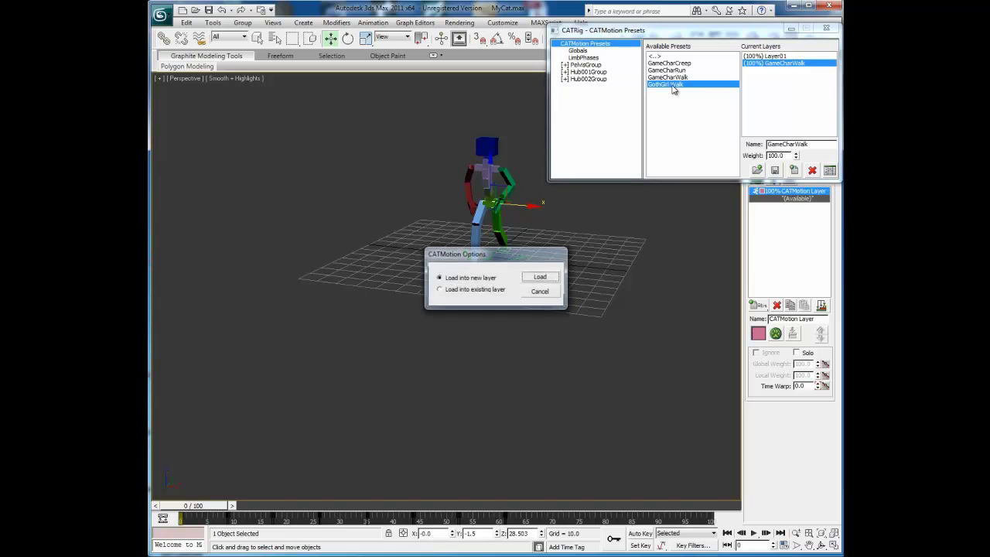
{"action": "left_click", "coordinate": [540, 277]}
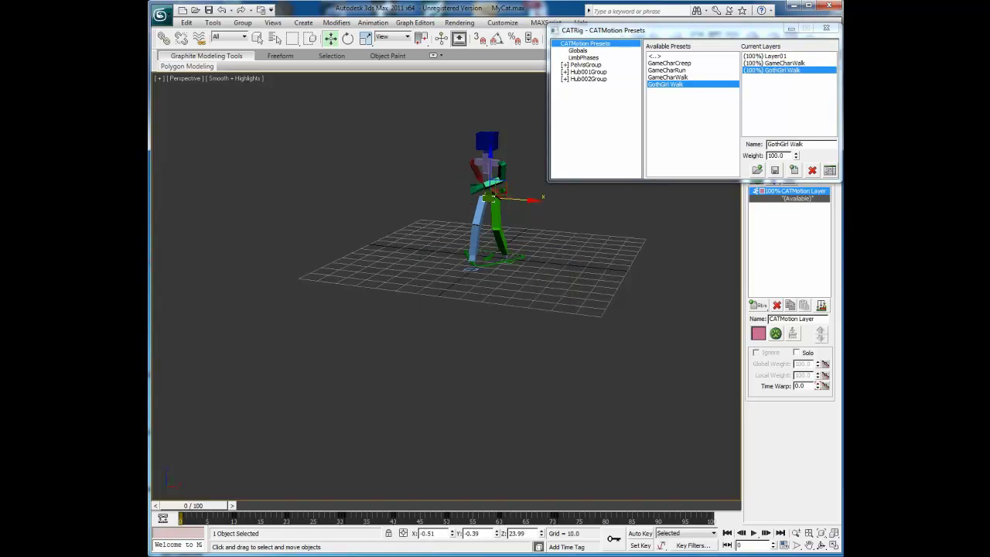
{"action": "left_click", "coordinate": [754, 533]}
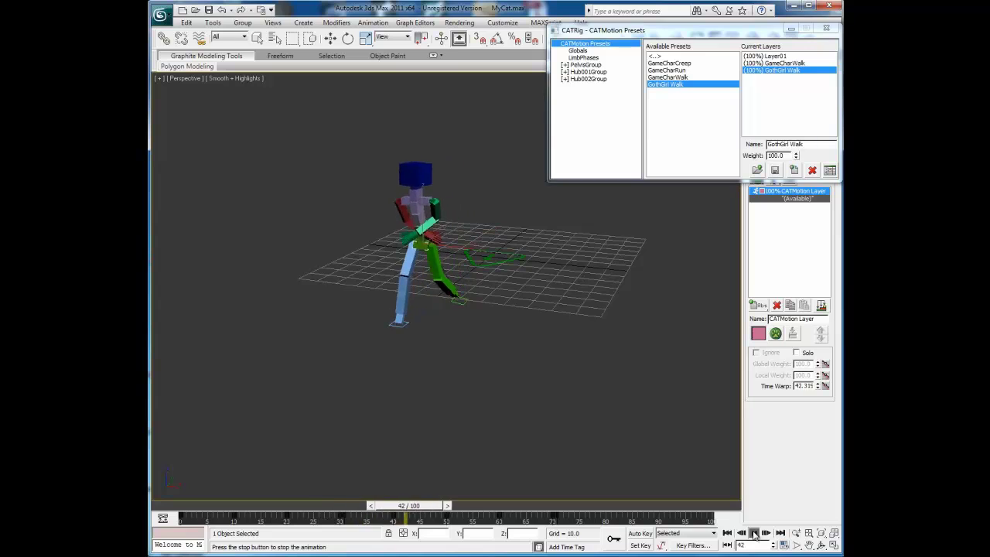
{"action": "left_click", "coordinate": [754, 533]}
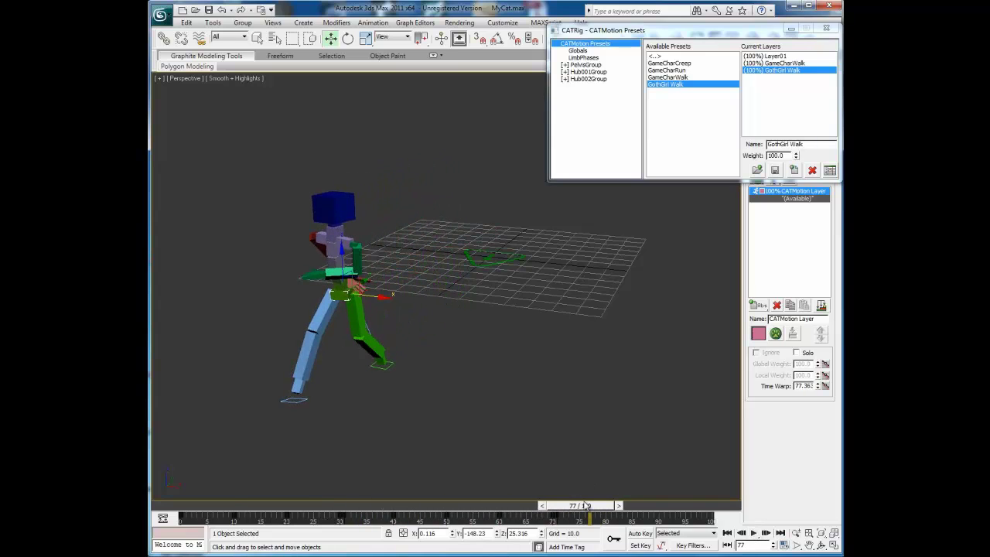
Load the GameCharRun preset into a new CATMotion layer and play back the run
{"action": "double_click", "coordinate": [666, 70]}
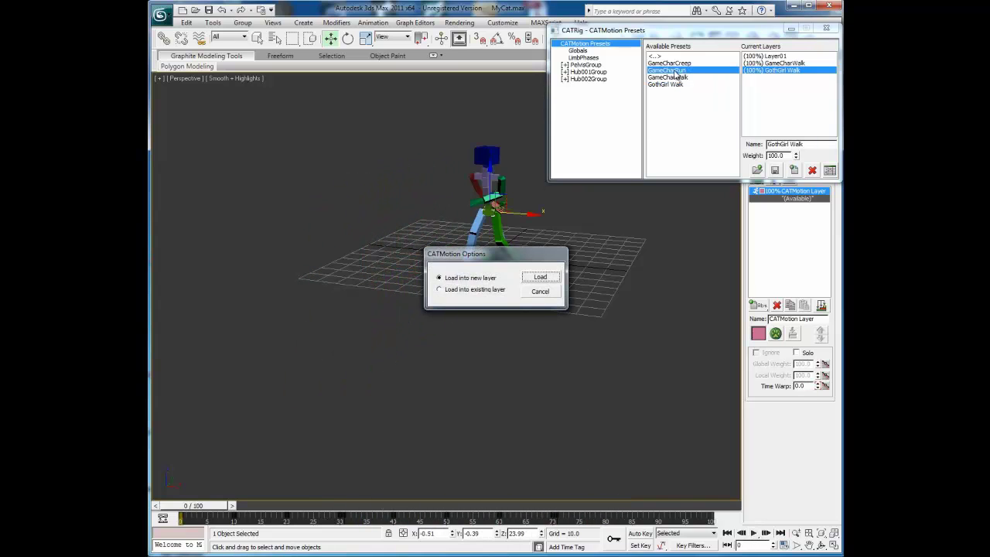
{"action": "left_click", "coordinate": [552, 281]}
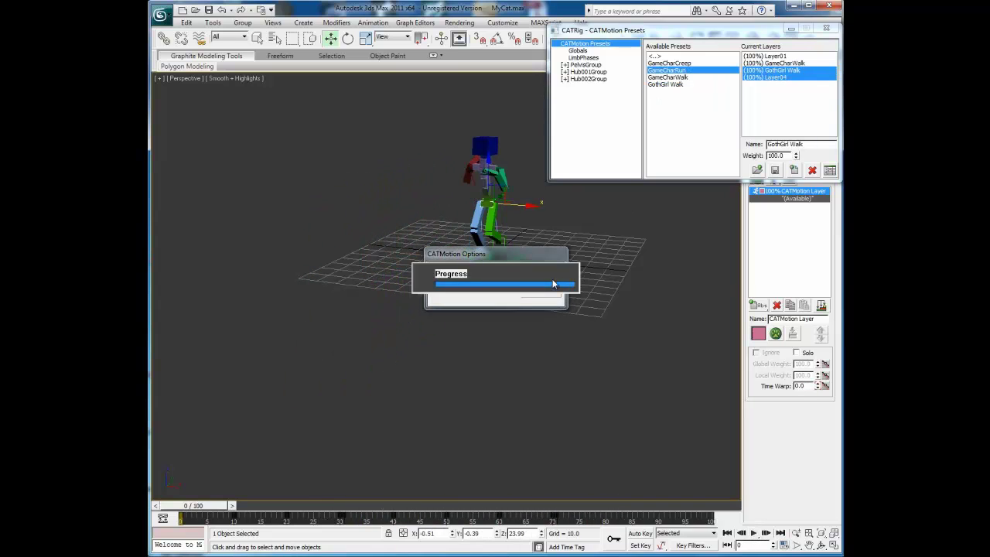
{"action": "left_click", "coordinate": [753, 533]}
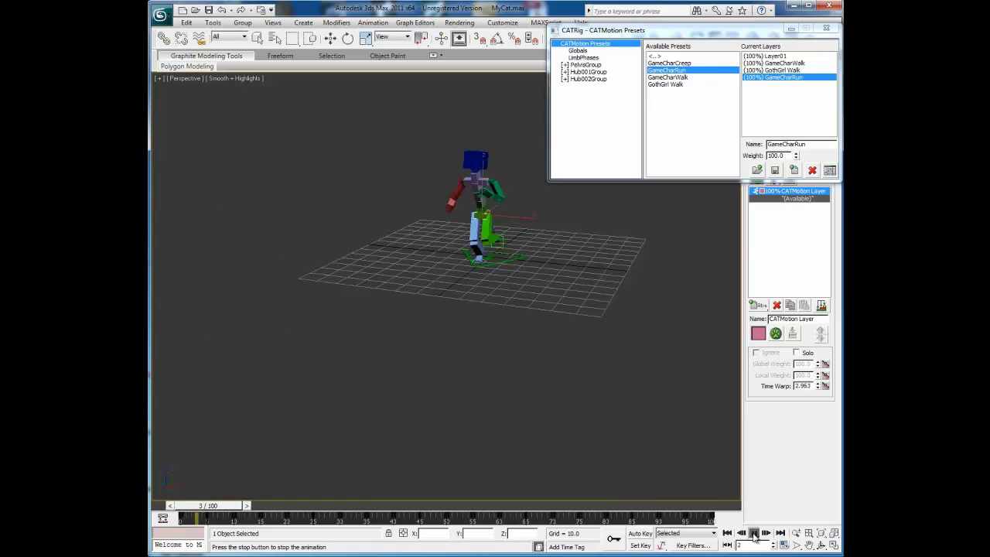
{"action": "left_click", "coordinate": [754, 534]}
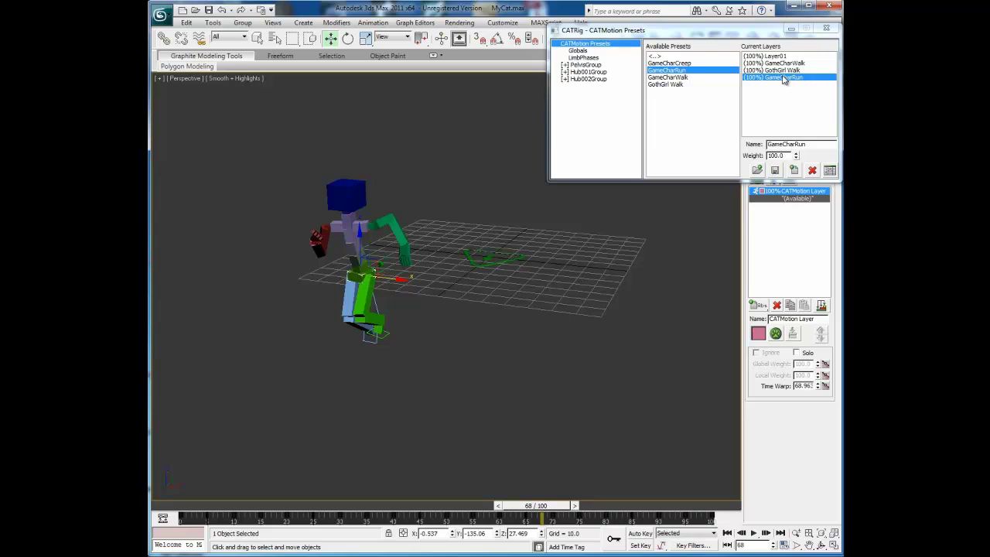
Delete the GameCharRun layer from the current CATMotion layers and select the GameCharWalk layer
{"action": "left_click", "coordinate": [812, 170]}
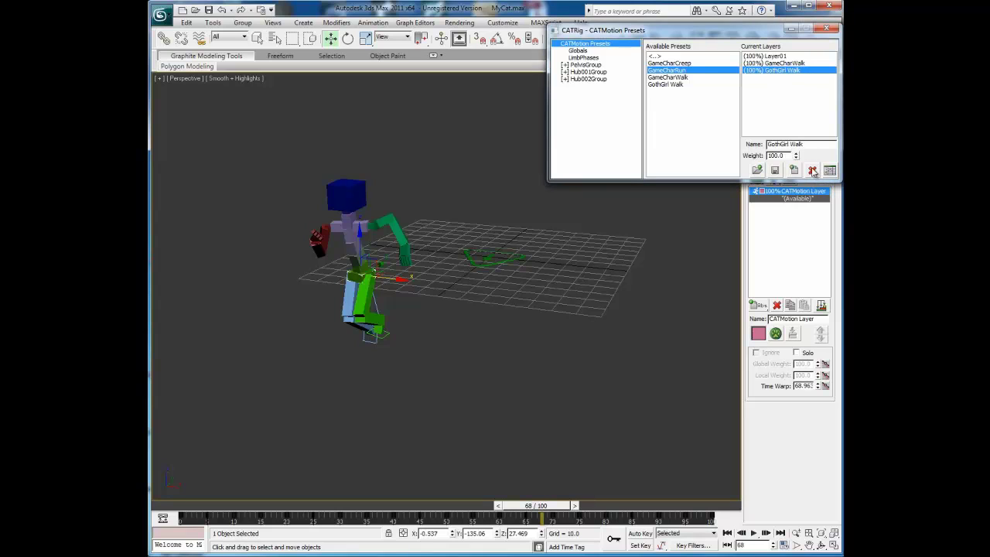
{"action": "left_click", "coordinate": [781, 62]}
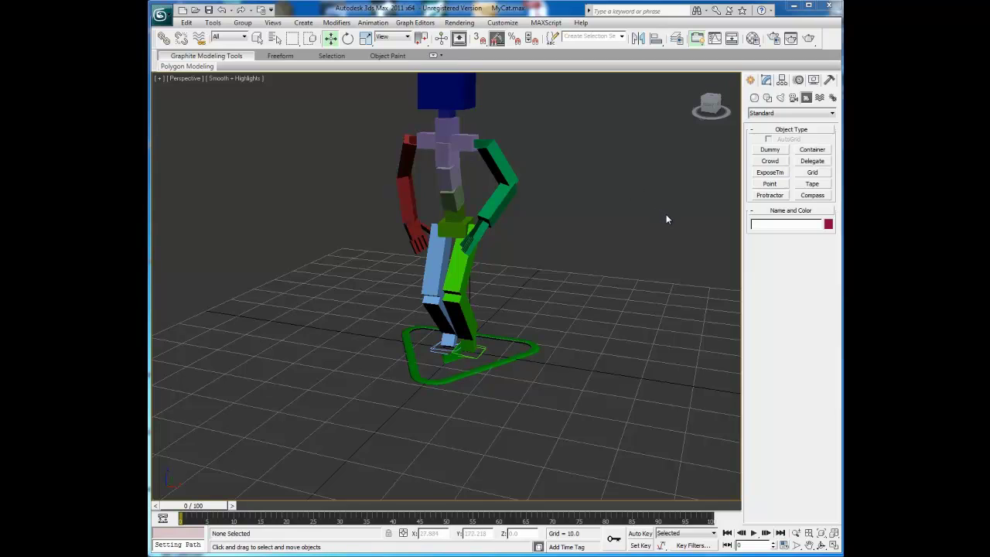
Create a Point helper on the ground beside the rig and rotate it freely in the Local coordinate system
{"action": "left_click", "coordinate": [772, 185]}
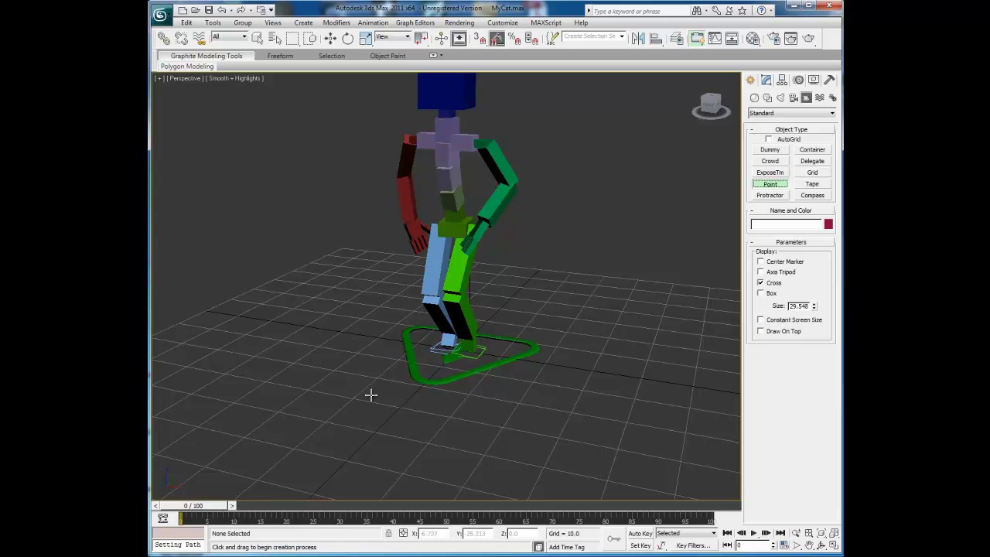
{"action": "left_click", "coordinate": [361, 351]}
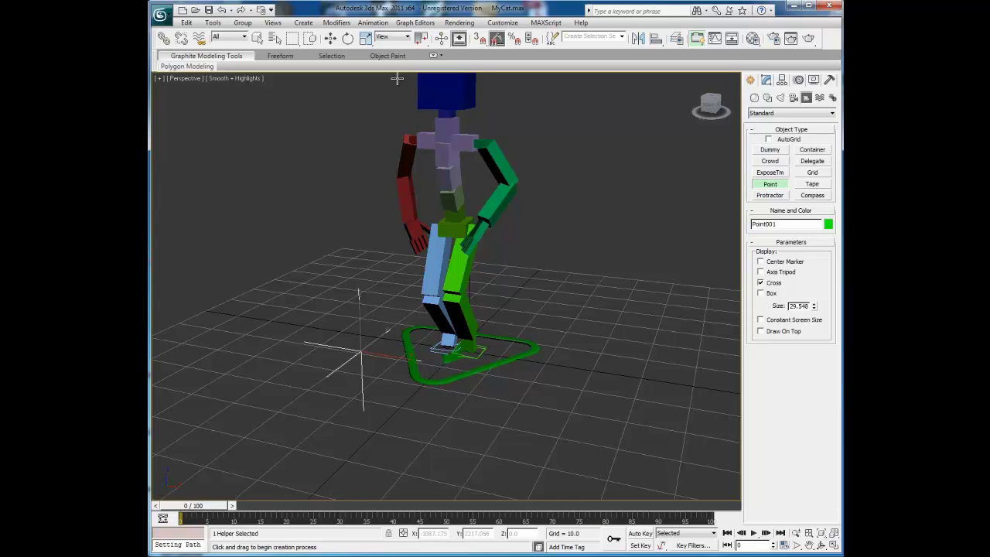
{"action": "left_click", "coordinate": [407, 37]}
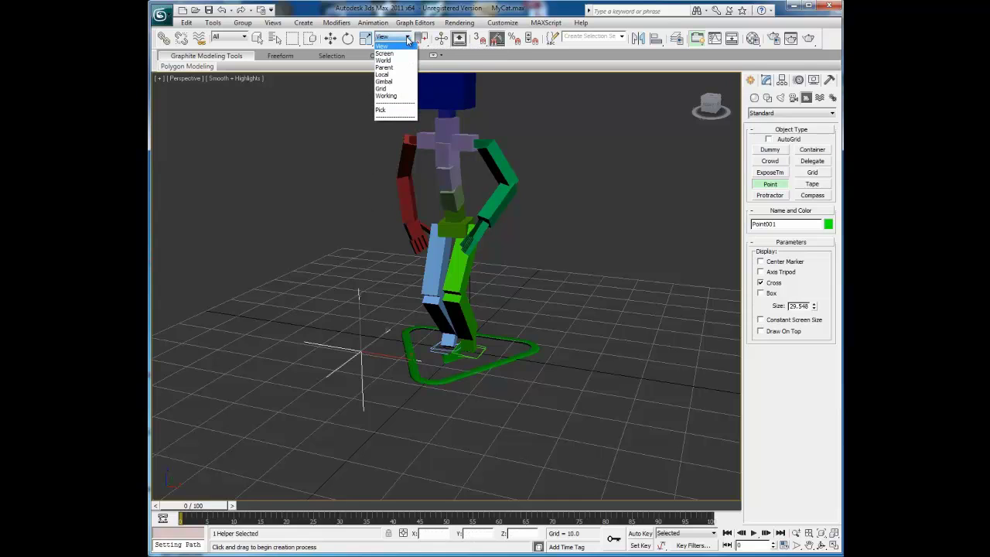
{"action": "left_click", "coordinate": [399, 81]}
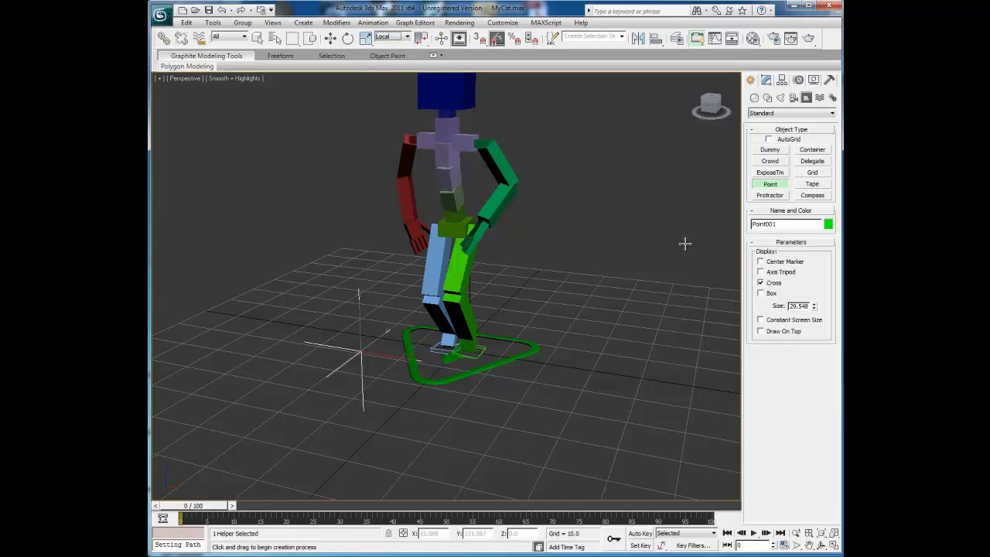
{"action": "key", "text": "e"}
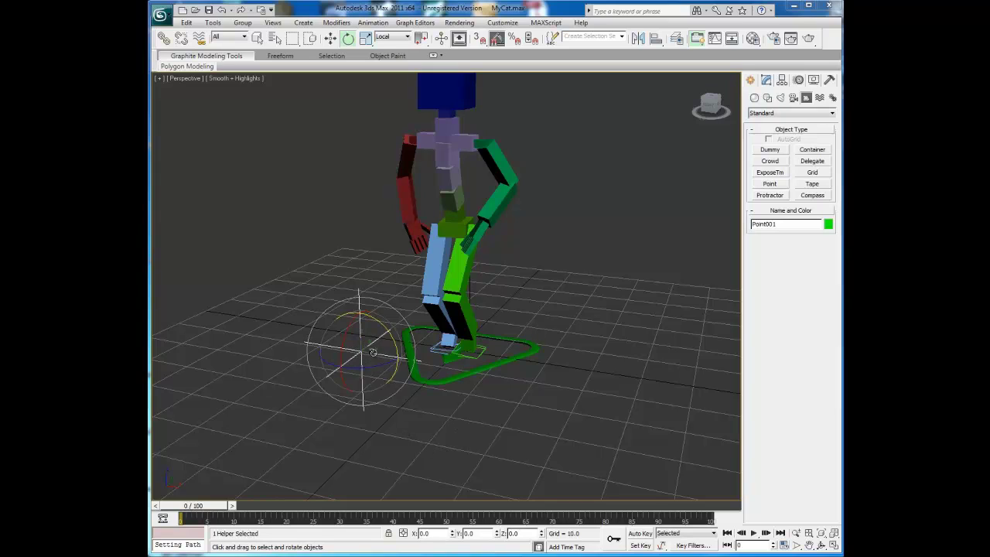
{"action": "left_click_drag", "start_coordinate": [393, 343], "coordinate": [384, 296]}
{"action": "left_click_drag", "start_coordinate": [376, 366], "coordinate": [332, 375]}
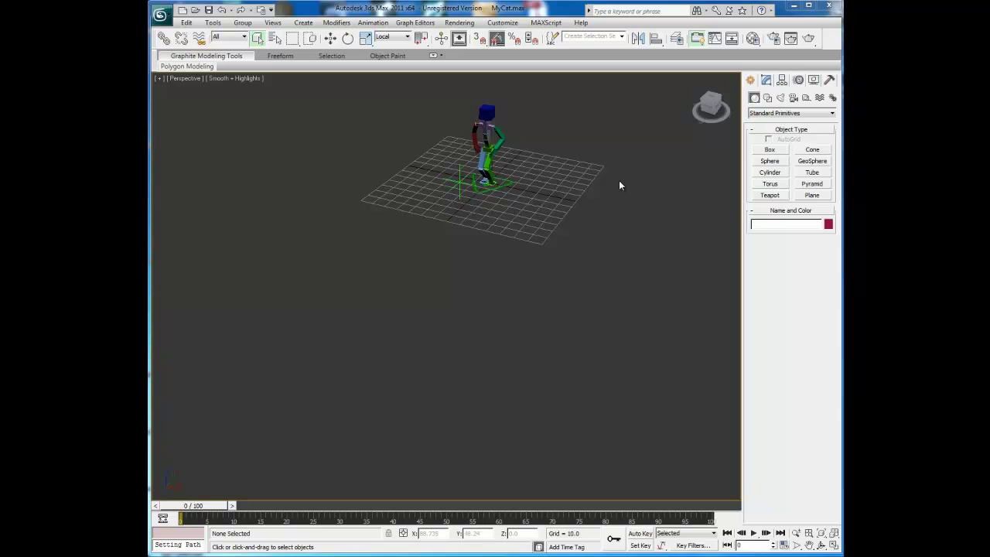
Draw a smooth five-point line that winds across the ground from just in front of the rig
{"action": "left_click", "coordinate": [767, 98]}
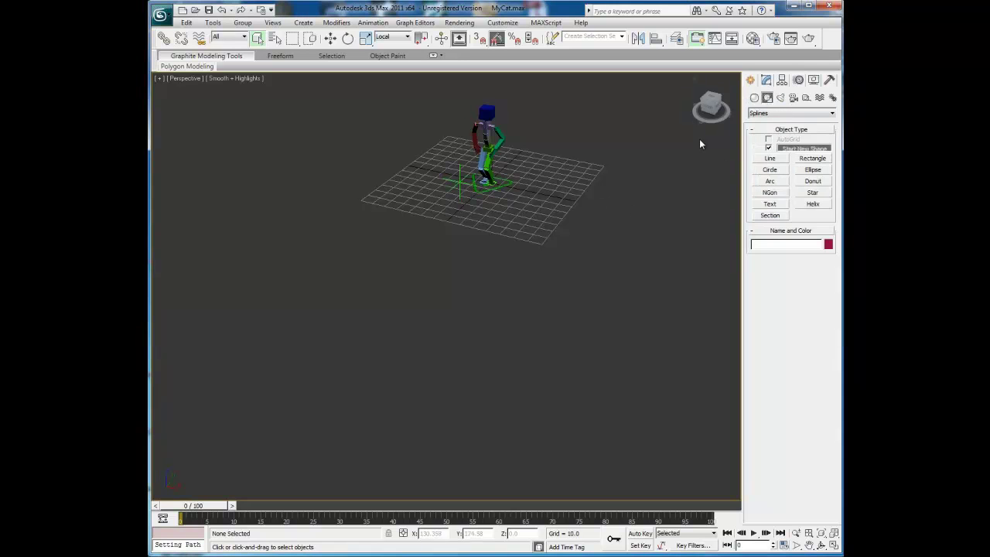
{"action": "left_click", "coordinate": [770, 158]}
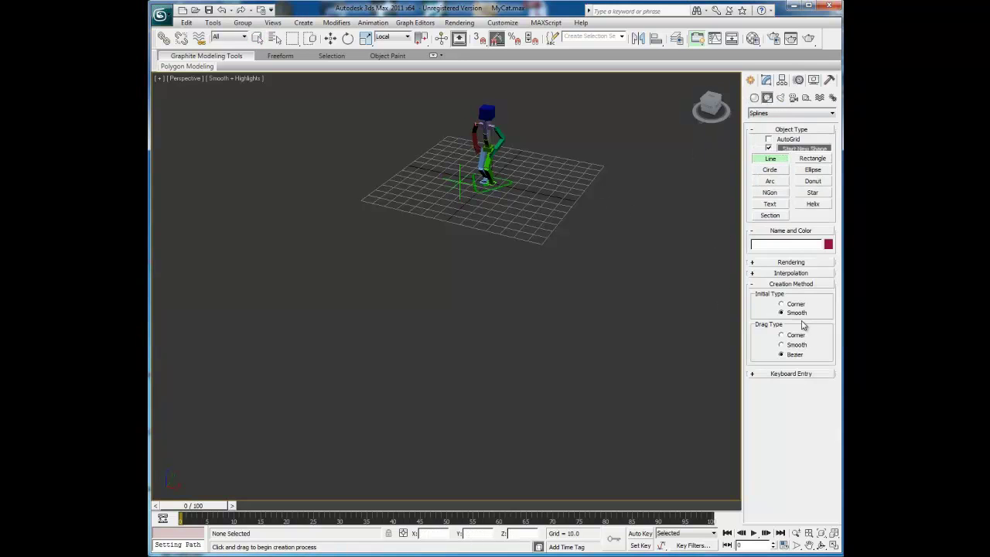
{"action": "left_click", "coordinate": [472, 199]}
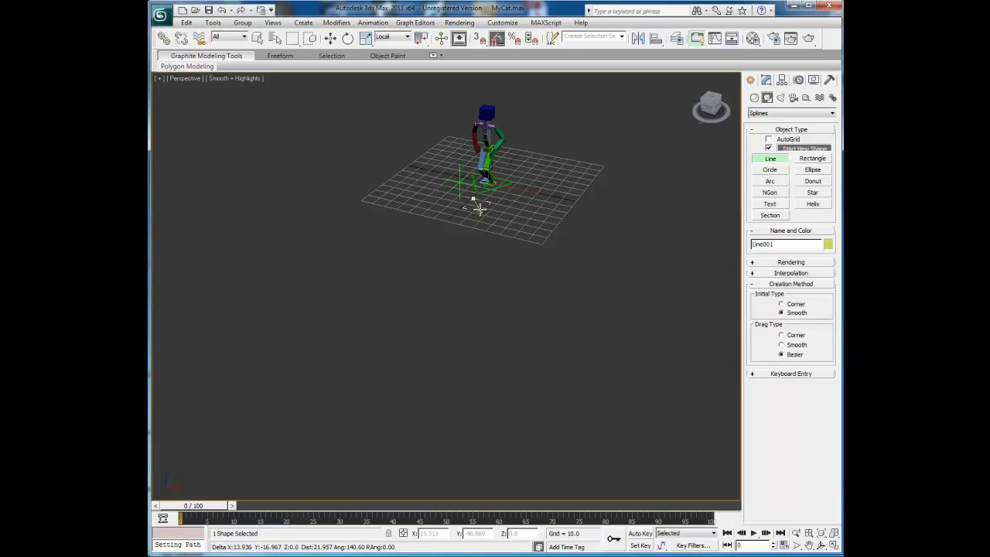
{"action": "left_click", "coordinate": [518, 256]}
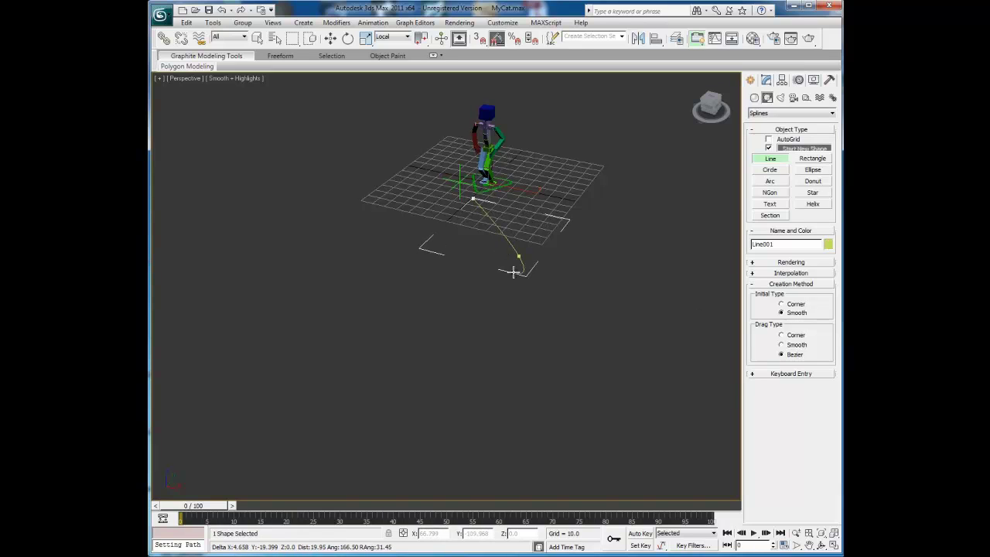
{"action": "left_click", "coordinate": [457, 320]}
{"action": "left_click", "coordinate": [361, 343]}
{"action": "left_click", "coordinate": [335, 453]}
{"action": "right_click", "coordinate": [335, 453]}
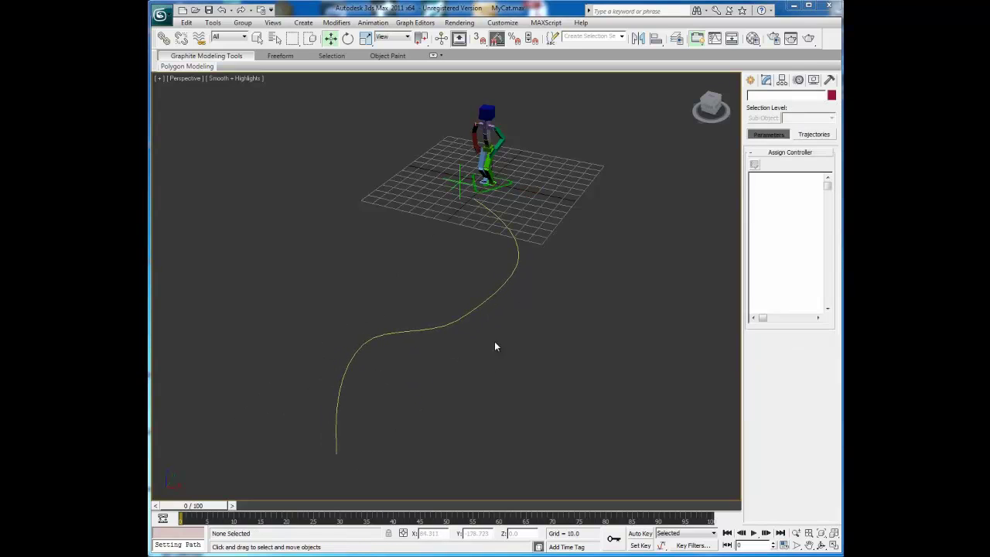
Assign the point helper as the path node in the CATMotion global settings of the rig's pelvis layer
{"action": "left_click", "coordinate": [486, 147]}
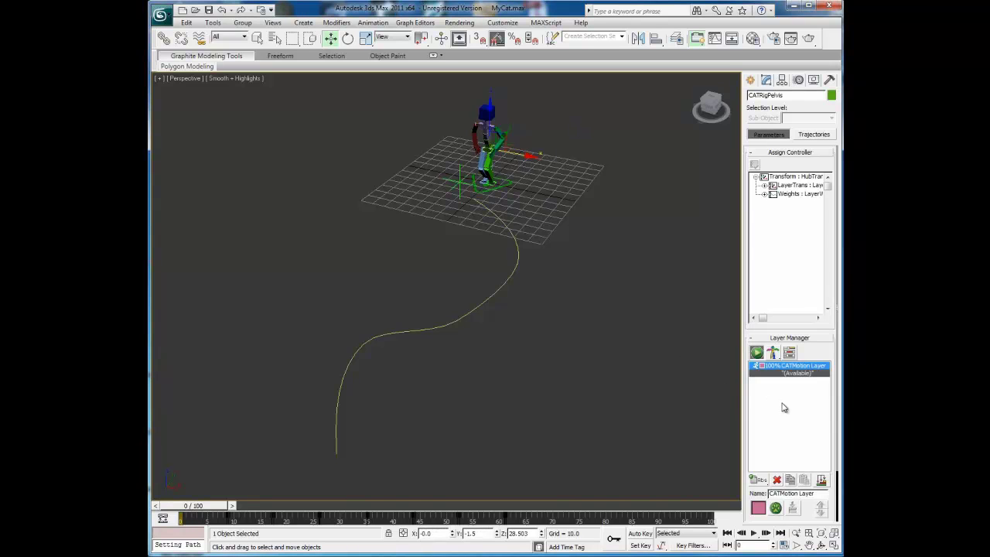
{"action": "left_click", "coordinate": [775, 507]}
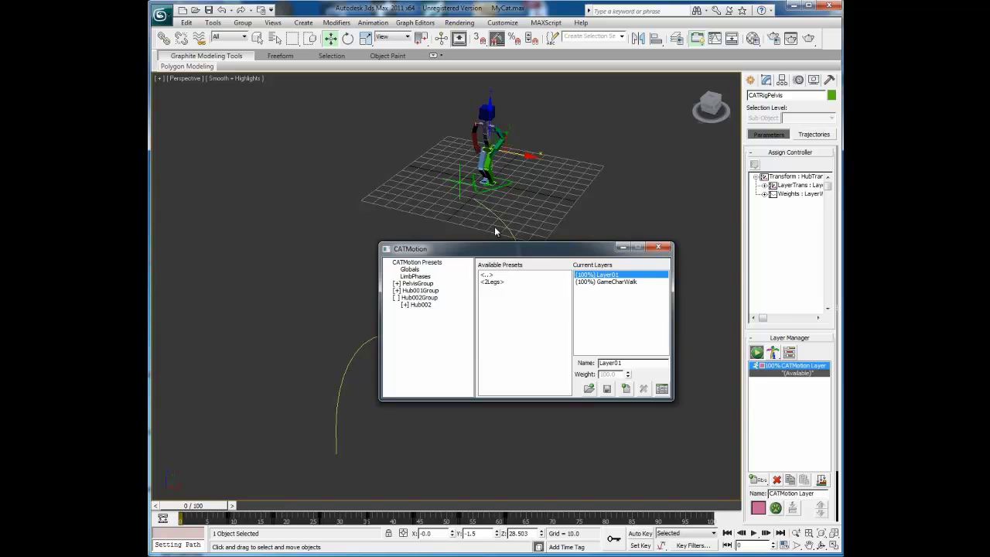
{"action": "left_click_drag", "start_coordinate": [504, 249], "coordinate": [659, 58]}
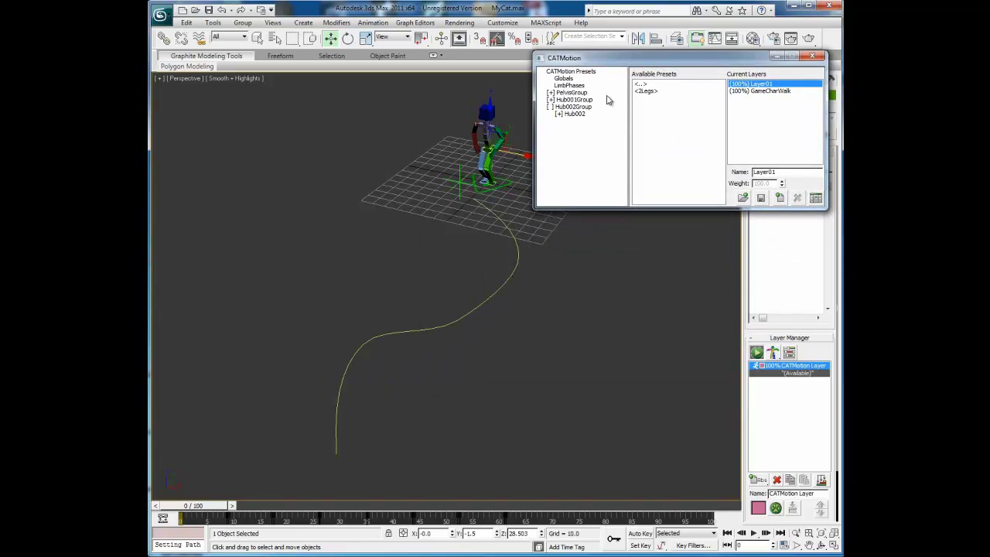
{"action": "left_click", "coordinate": [568, 79]}
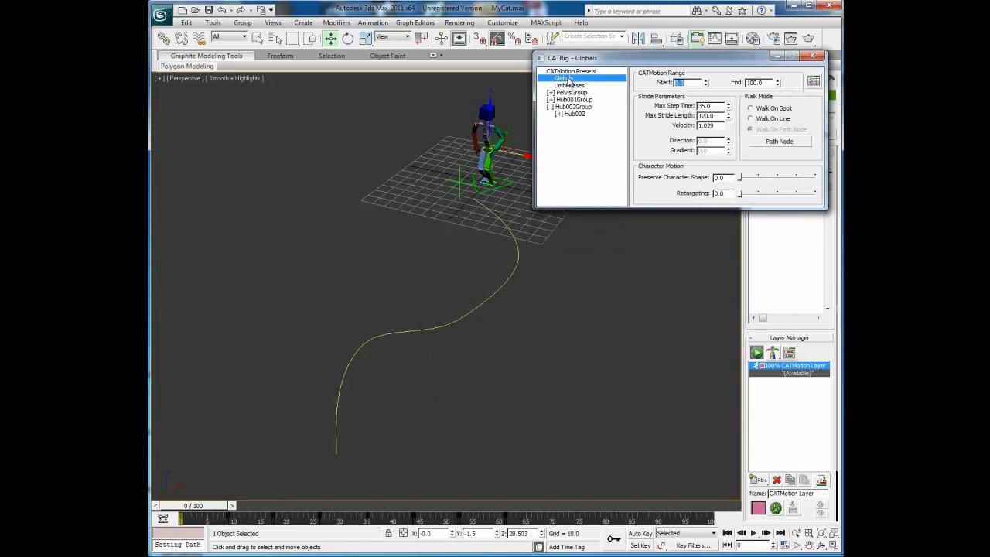
{"action": "left_click", "coordinate": [779, 142]}
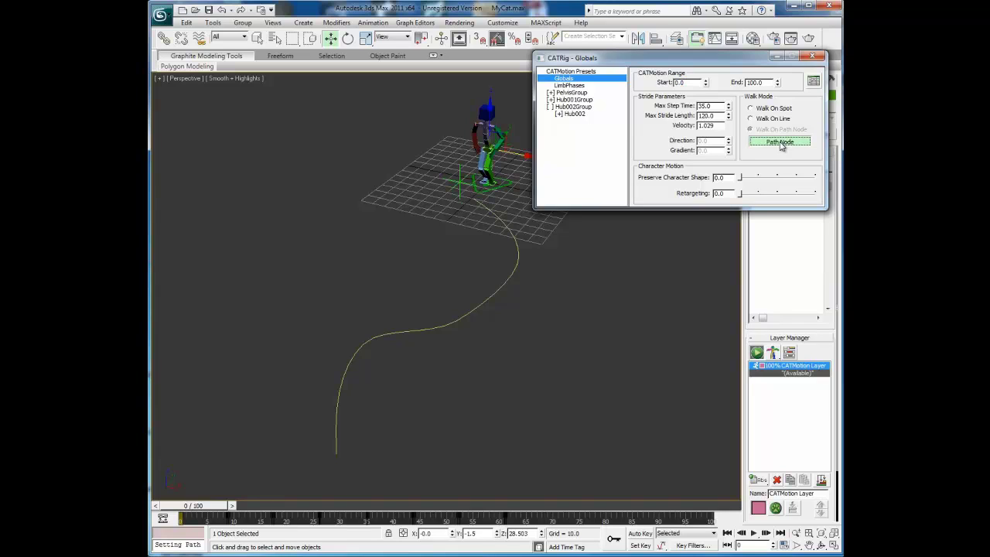
{"action": "left_click", "coordinate": [448, 180]}
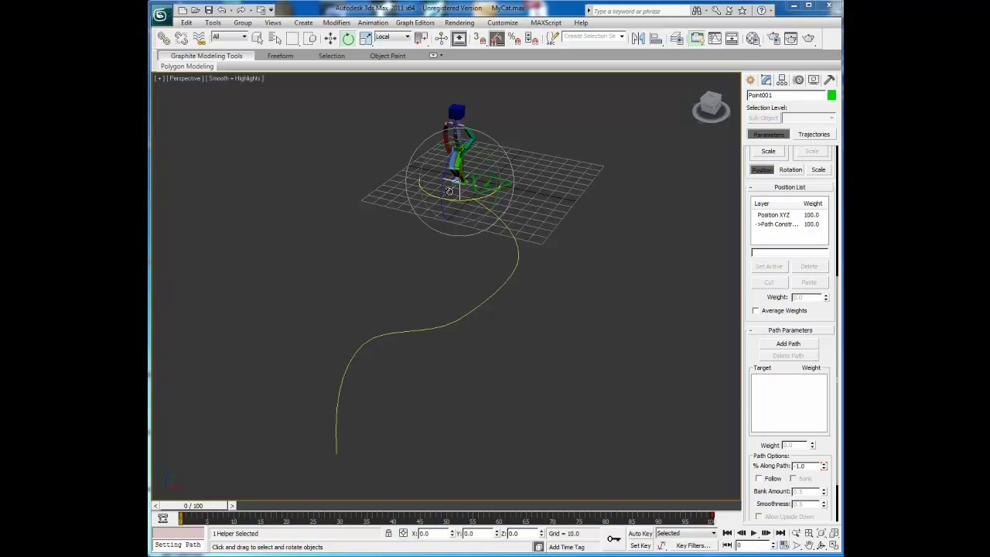
Attach the point helper to the curved line with a Path Constraint and play back the animation
{"action": "left_click", "coordinate": [259, 37]}
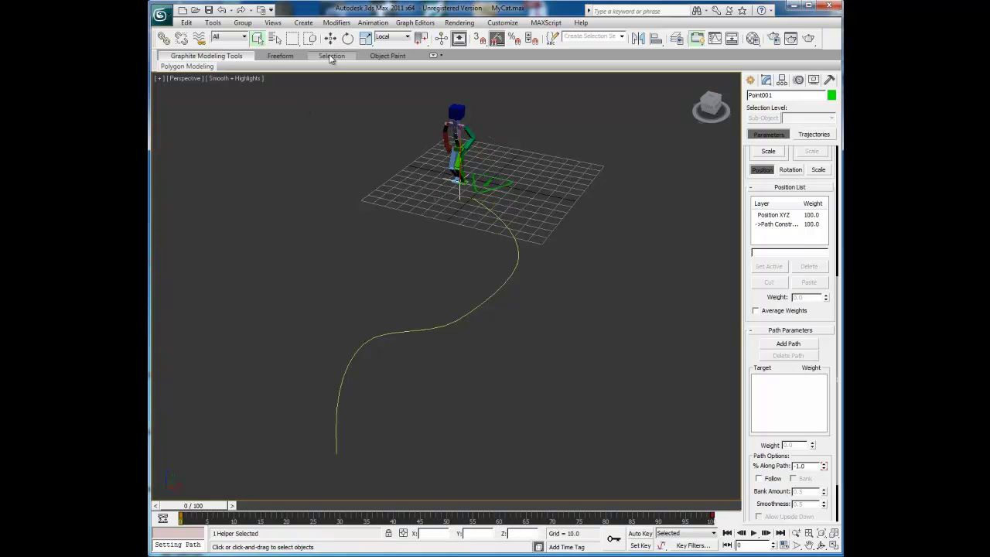
{"action": "left_click", "coordinate": [371, 27]}
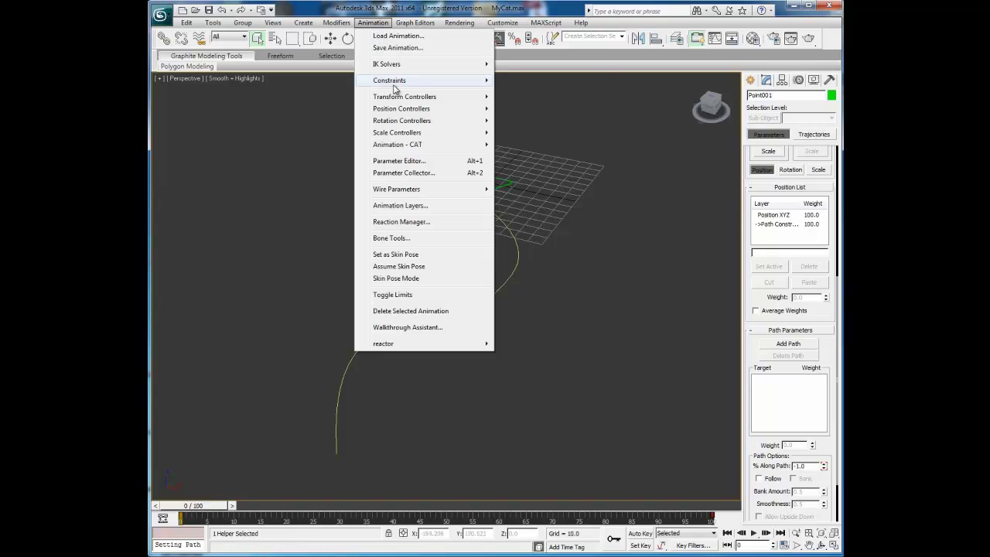
{"action": "mouse_move", "coordinate": [394, 83]}
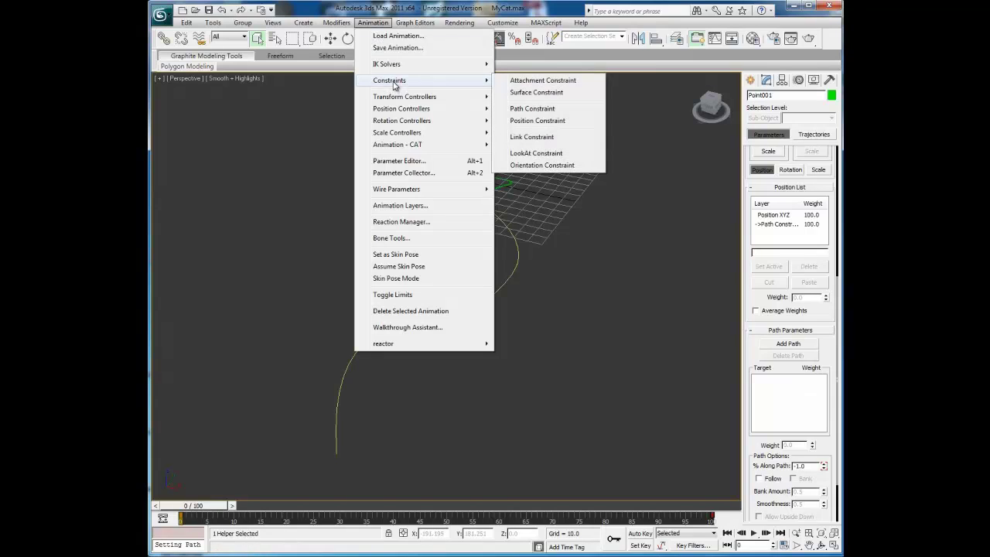
{"action": "left_click", "coordinate": [573, 111]}
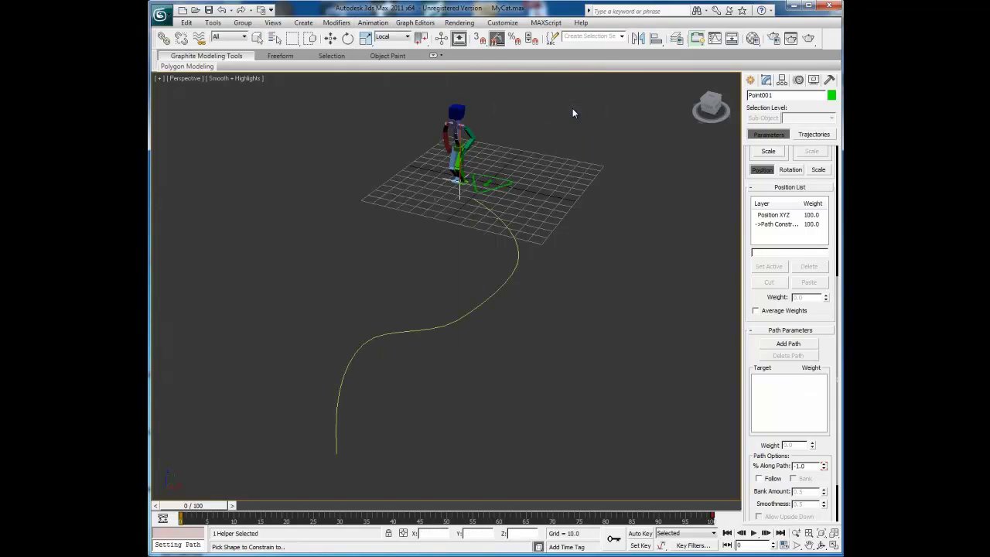
{"action": "left_click", "coordinate": [494, 292]}
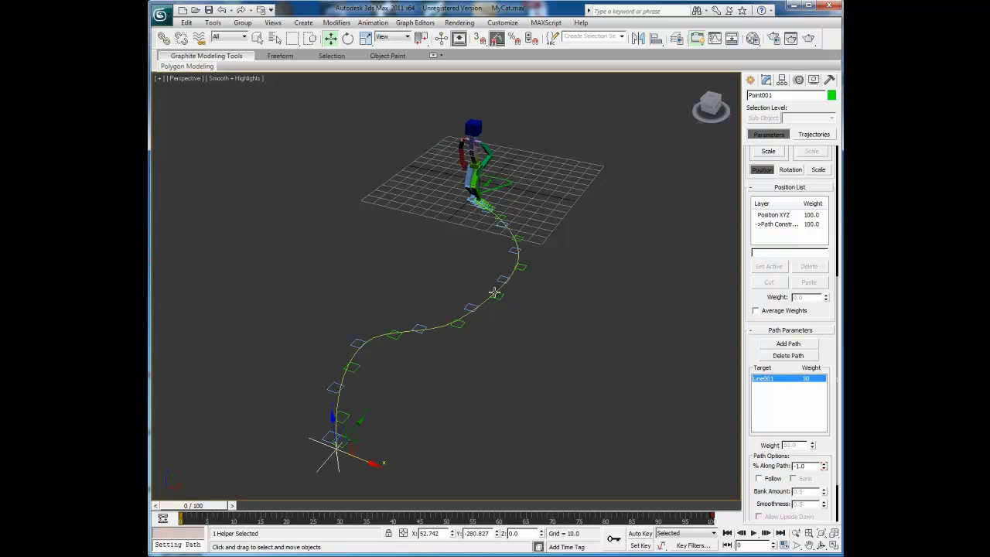
{"action": "left_click", "coordinate": [754, 533]}
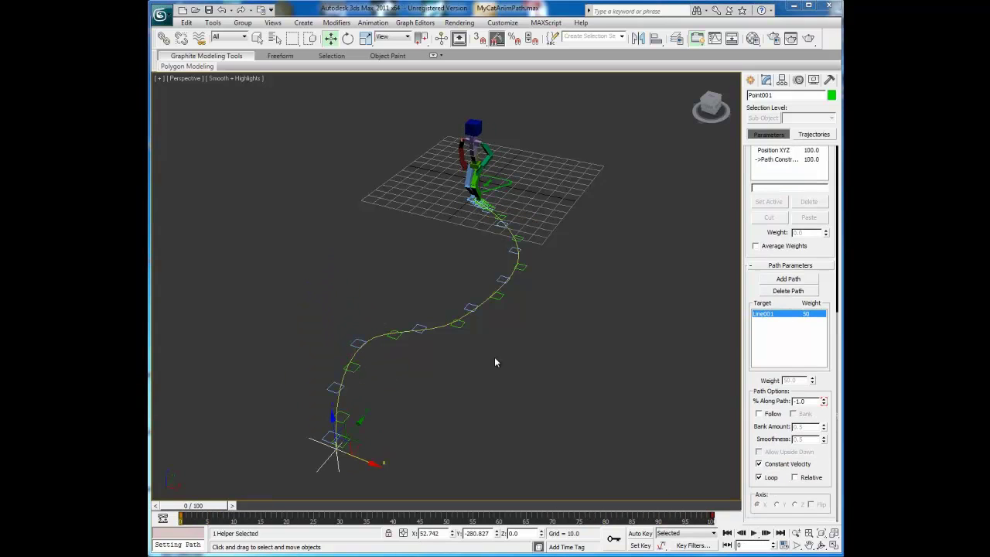
Make the helper follow the path along a flipped Y axis in the Path Constraint options and play back the walk
{"action": "left_click", "coordinate": [760, 415]}
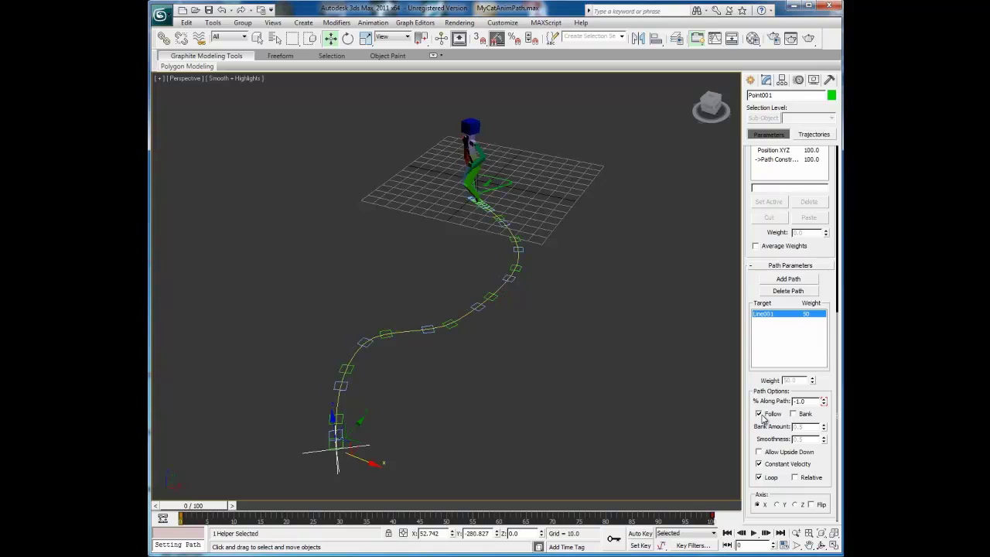
{"action": "left_click", "coordinate": [794, 505]}
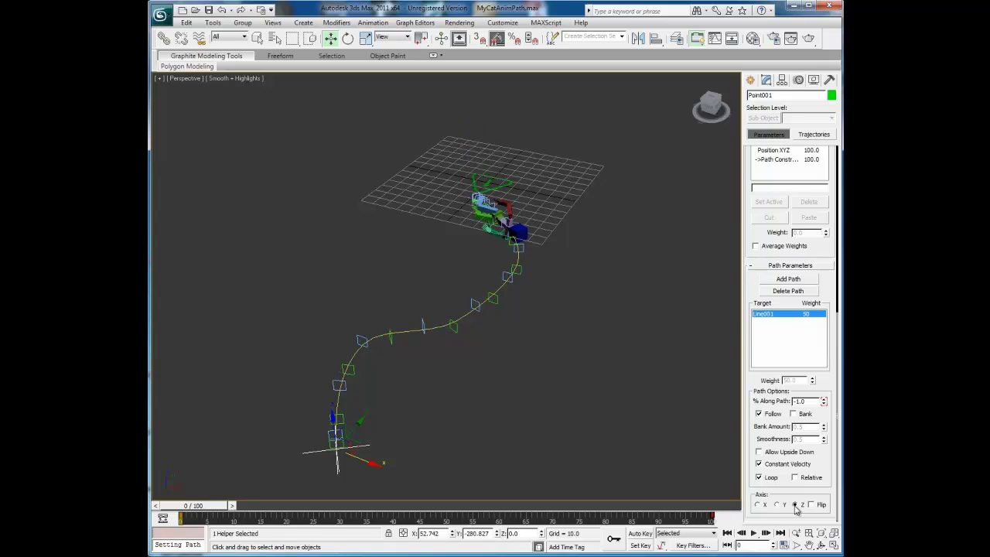
{"action": "left_click", "coordinate": [777, 505]}
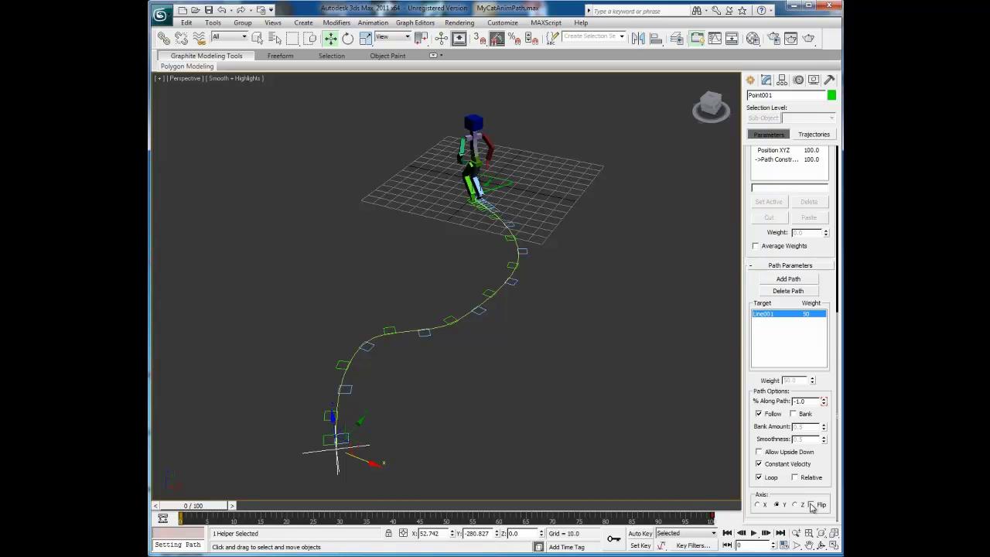
{"action": "left_click", "coordinate": [811, 505]}
{"action": "left_click", "coordinate": [753, 533]}
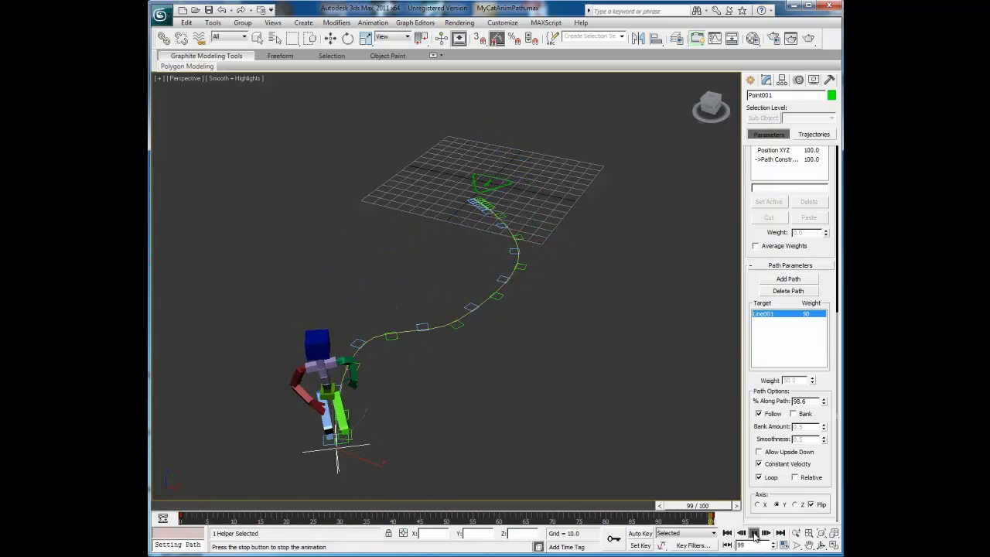
{"action": "left_click", "coordinate": [754, 533]}
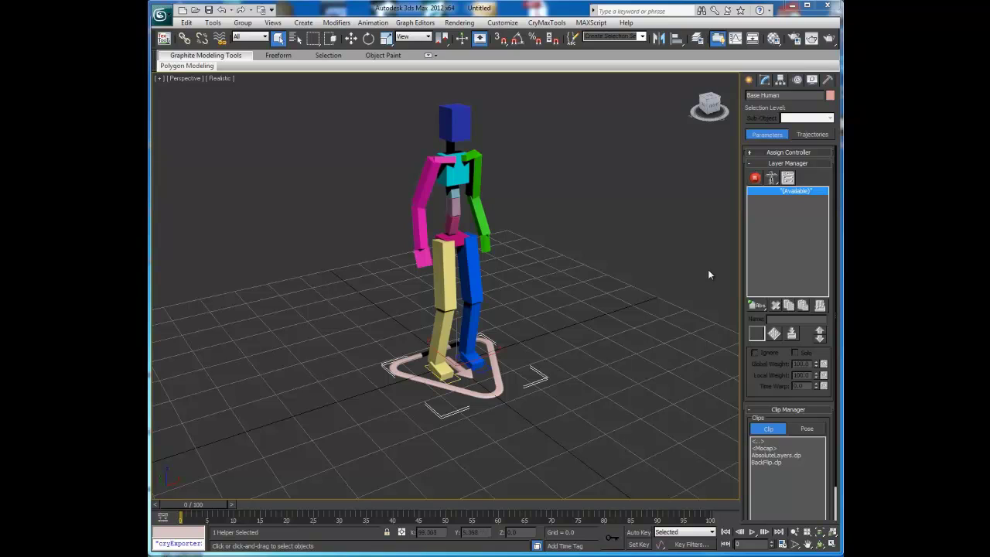
Add a CATMotion layer to the Base Human rig, activate it, and play the walk with the CATMotion global settings open
{"action": "left_click_drag", "start_coordinate": [756, 307], "coordinate": [760, 362]}
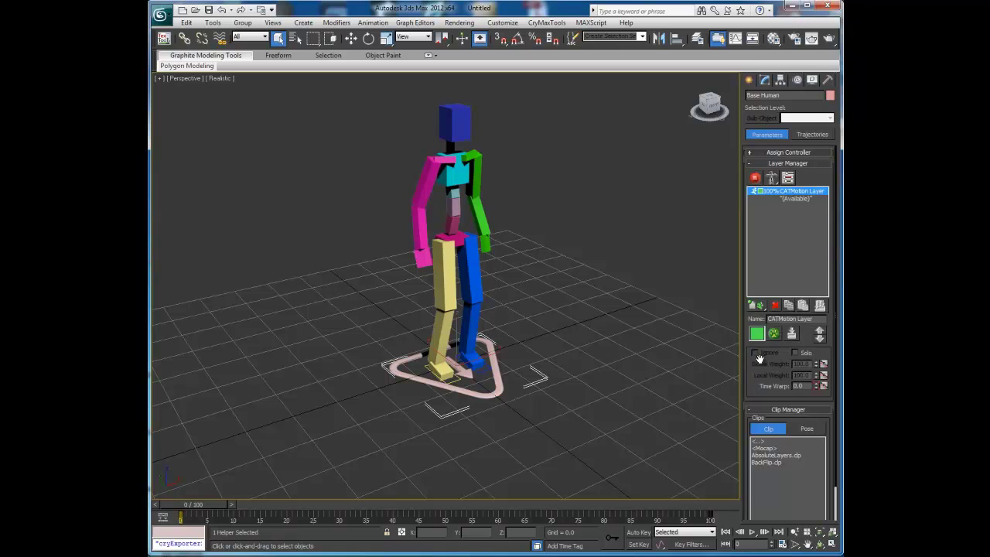
{"action": "left_click", "coordinate": [755, 179]}
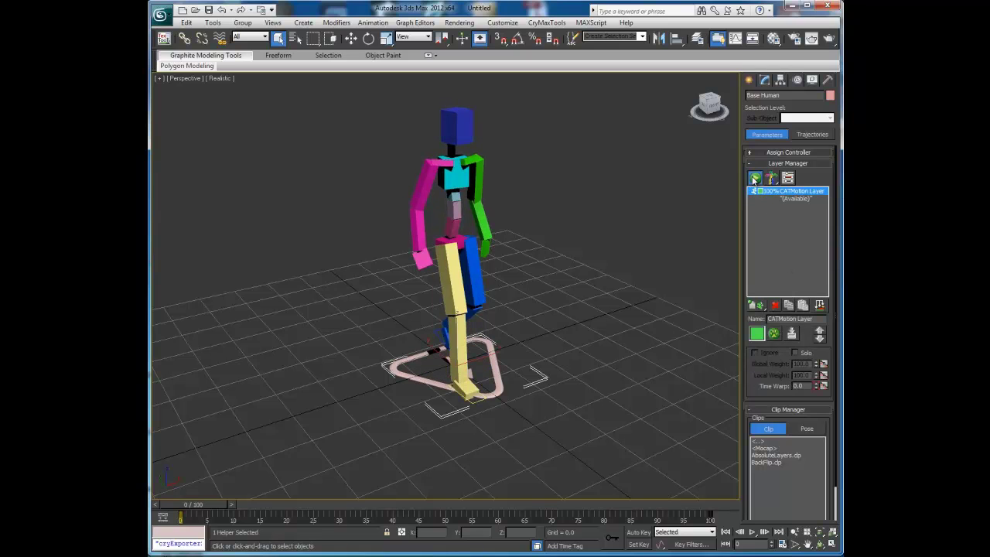
{"action": "left_click", "coordinate": [773, 333]}
{"action": "left_click_drag", "start_coordinate": [528, 247], "coordinate": [664, 69]}
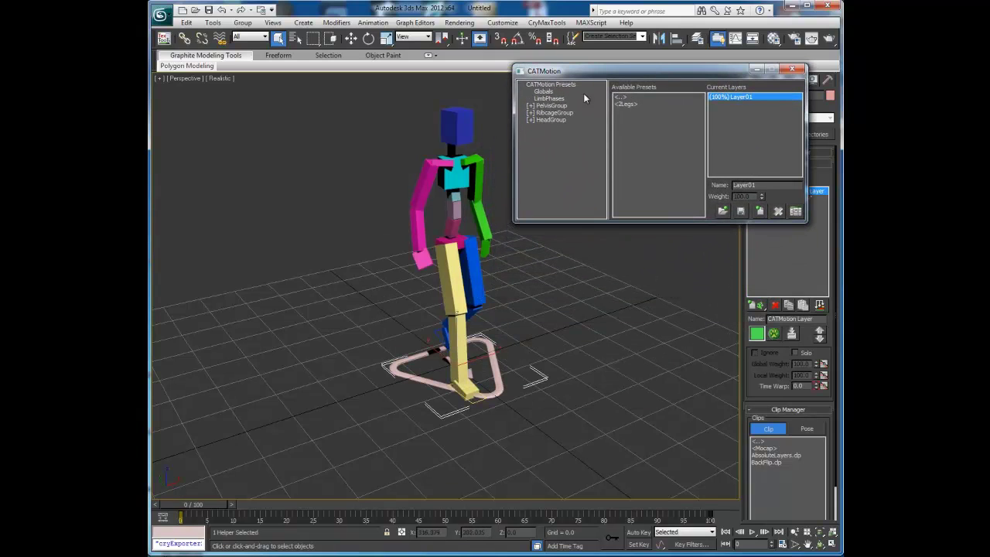
{"action": "left_click", "coordinate": [545, 92]}
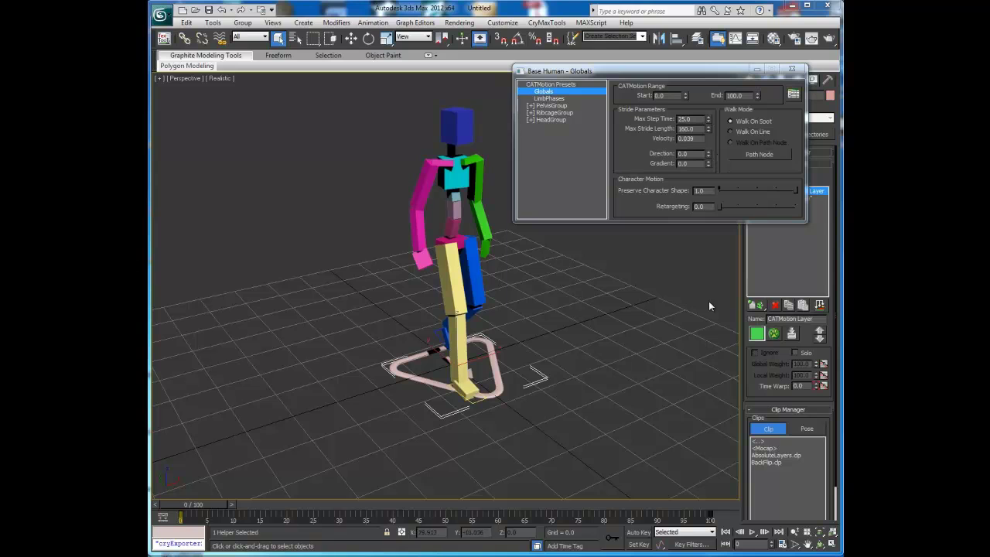
{"action": "left_click", "coordinate": [752, 533]}
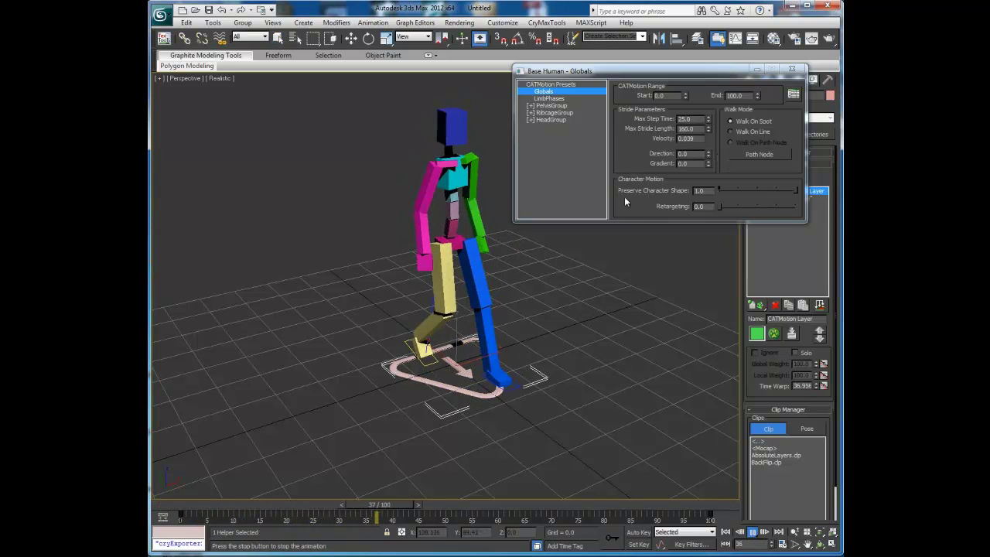
Test CATMotion walk directions of 90 and 180 degrees during playback, and return the direction to 90
{"action": "left_click", "coordinate": [683, 153]}
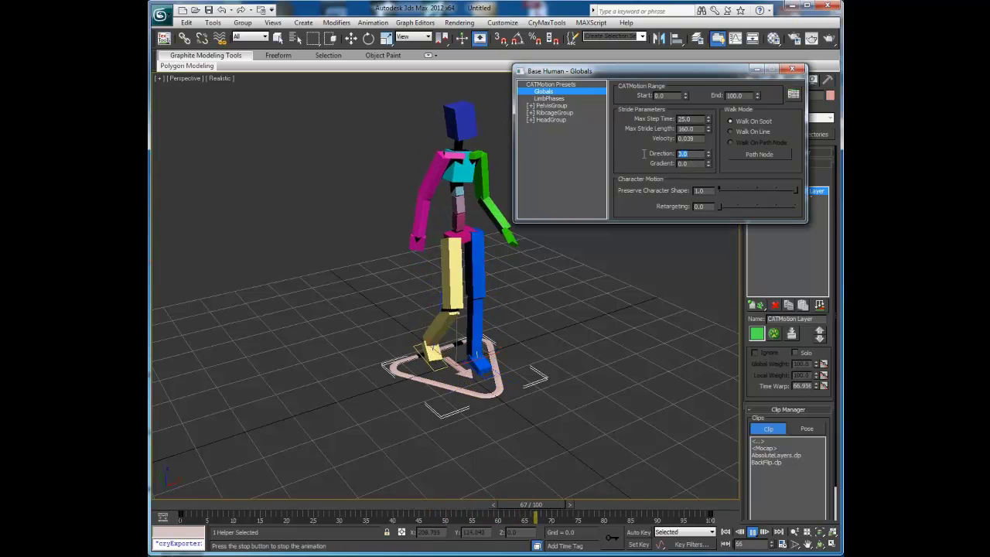
{"action": "type", "text": "90"}
{"action": "key", "text": "Return"}
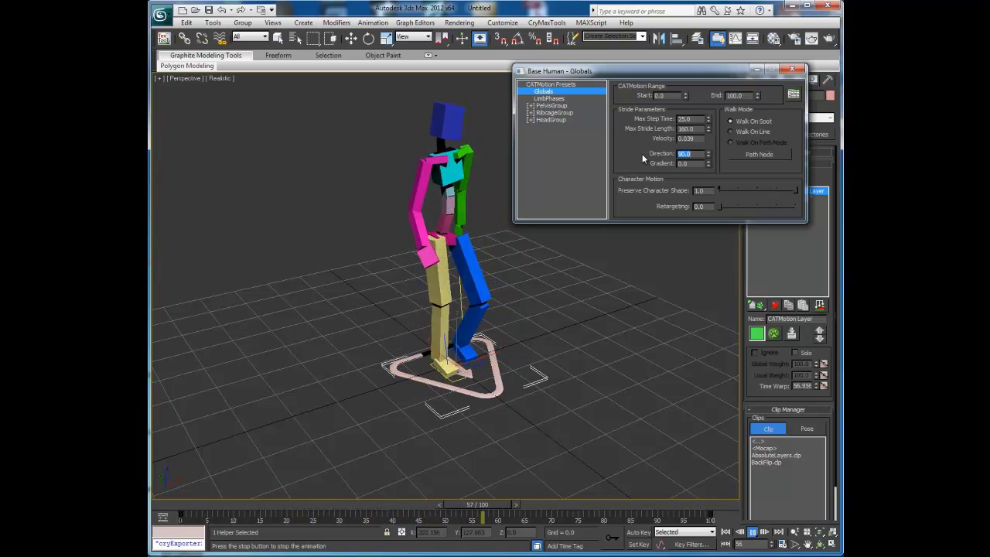
{"action": "type", "text": "180"}
{"action": "key", "text": "Return"}
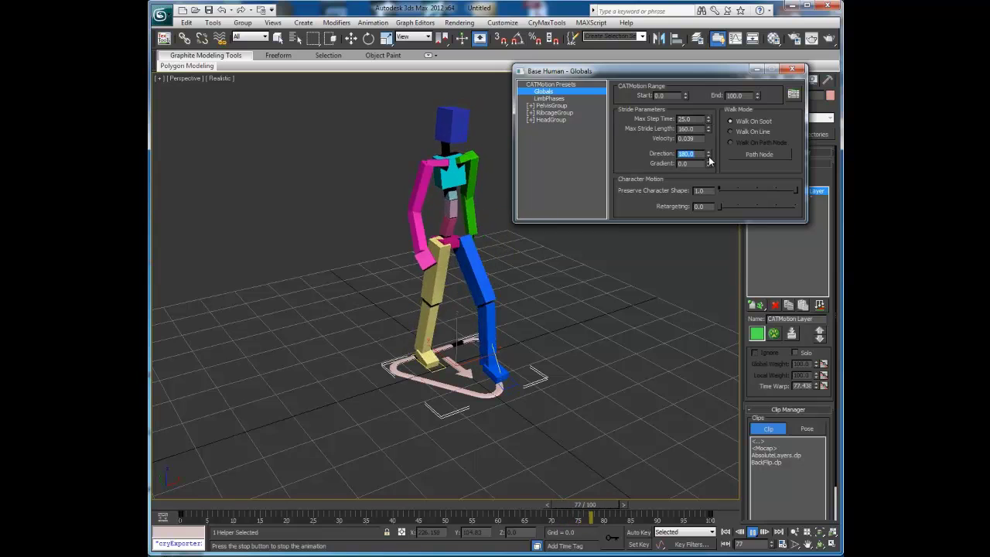
{"action": "left_click_drag", "start_coordinate": [708, 167], "coordinate": [672, 291]}
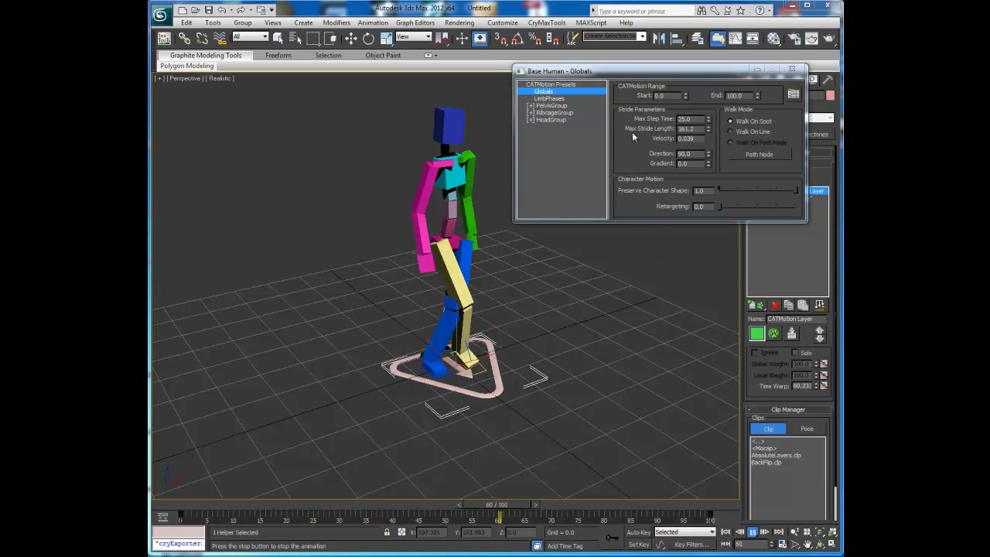
Reduce the walk's maximum stride length to about 56.6 in the CATMotion global settings
{"action": "left_click_drag", "start_coordinate": [707, 133], "coordinate": [719, 253]}
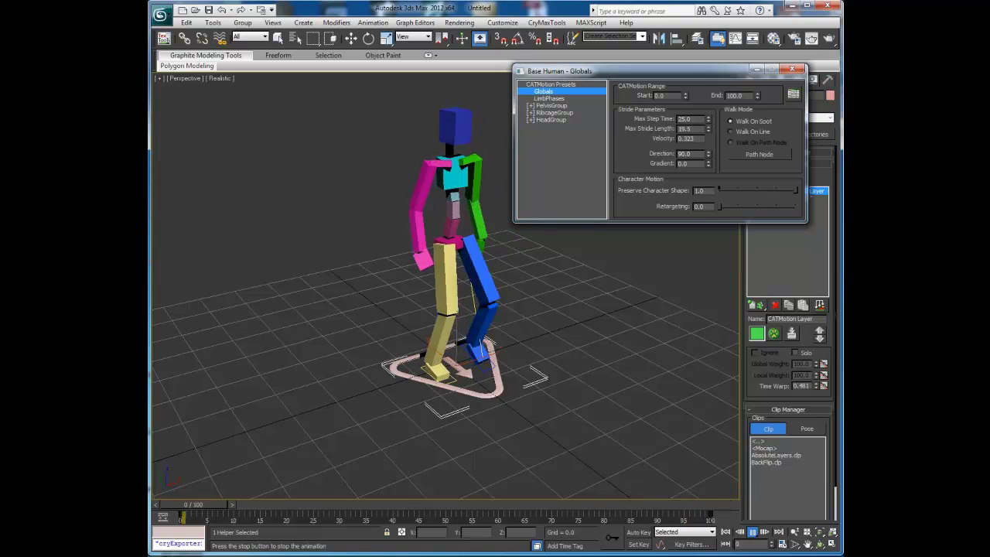
{"action": "key", "text": "ctrl+z"}
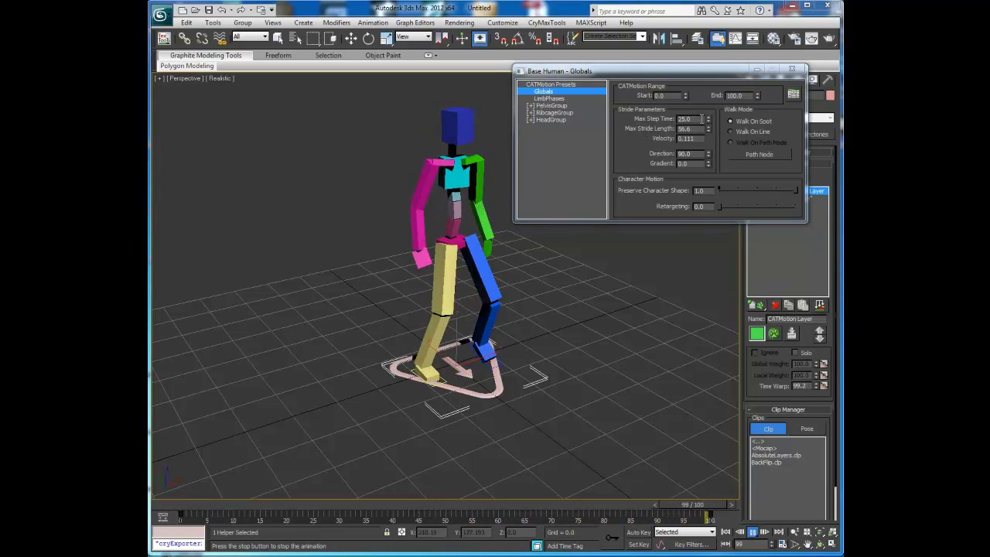
Test maximum step times of about 7.7 and 28.9, return the value to 25, and vary the walk's gradient
{"action": "left_click_drag", "start_coordinate": [707, 121], "coordinate": [705, 214]}
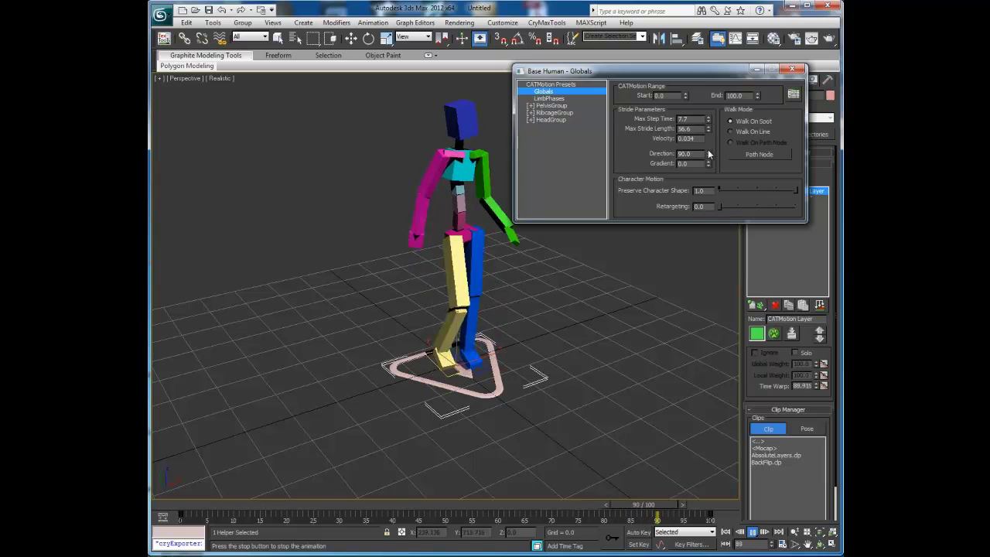
{"action": "left_click_drag", "start_coordinate": [708, 118], "coordinate": [710, 4]}
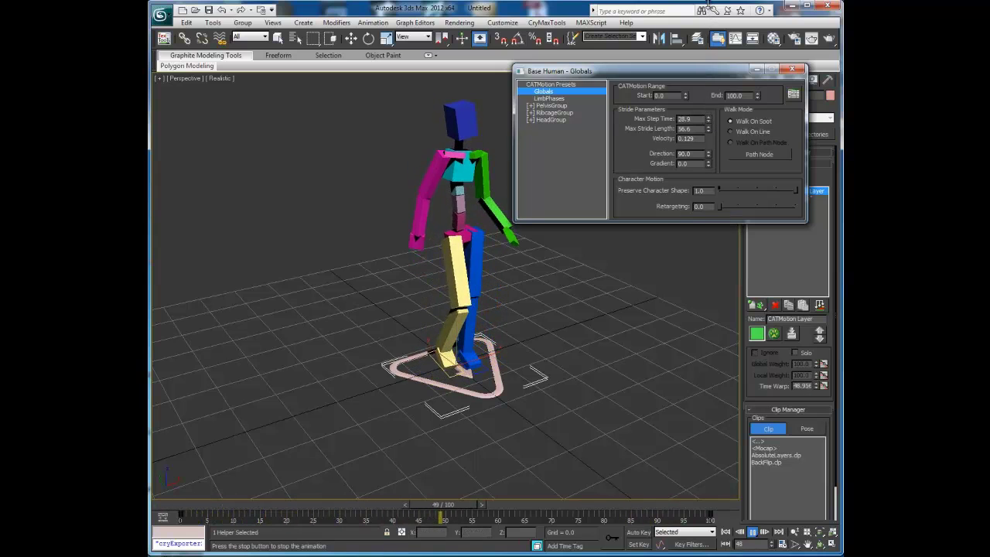
{"action": "left_click_drag", "start_coordinate": [708, 120], "coordinate": [645, 160]}
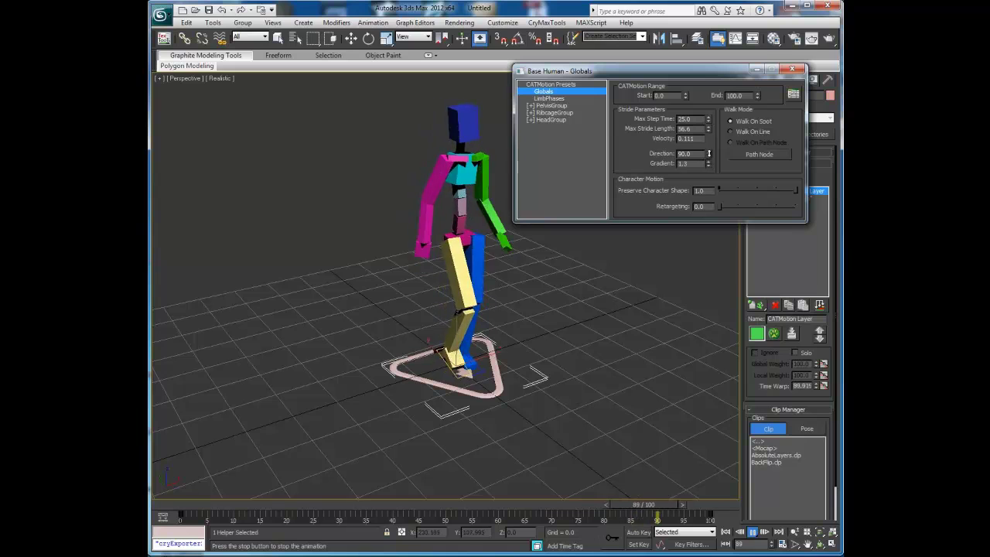
{"action": "left_click_drag", "start_coordinate": [708, 165], "coordinate": [716, 260]}
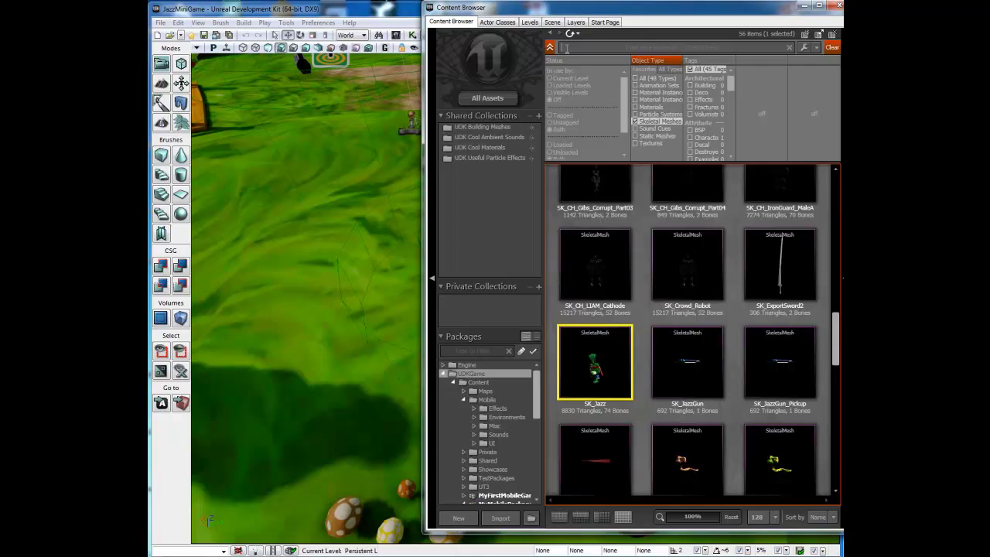
In the Unreal Development Kit, filter the skeletal meshes by "j", open SK_Jazz in the AnimSet Editor and view it from the front
{"action": "left_click", "coordinate": [567, 48]}
{"action": "type", "text": "j"}
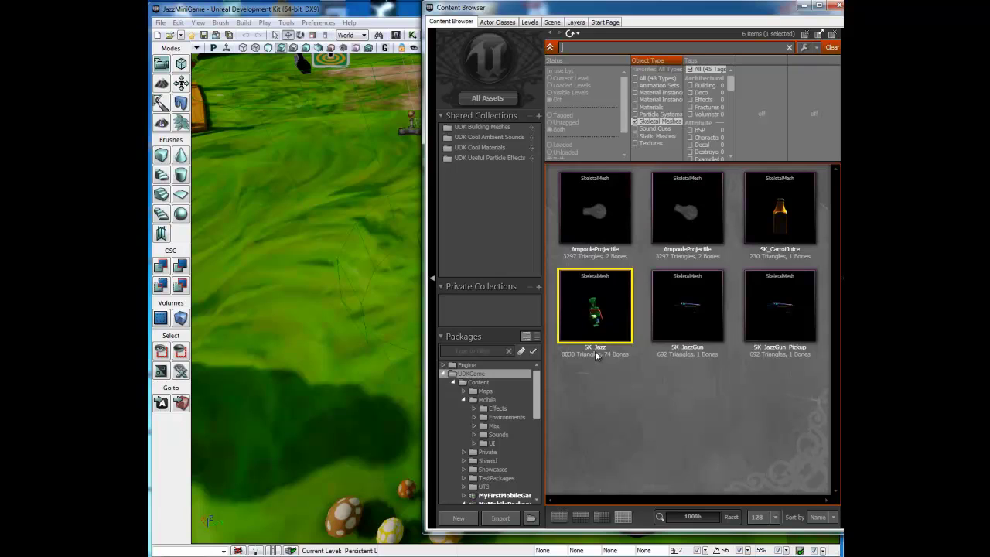
{"action": "mouse_move", "coordinate": [606, 322]}
{"action": "double_click", "coordinate": [609, 313]}
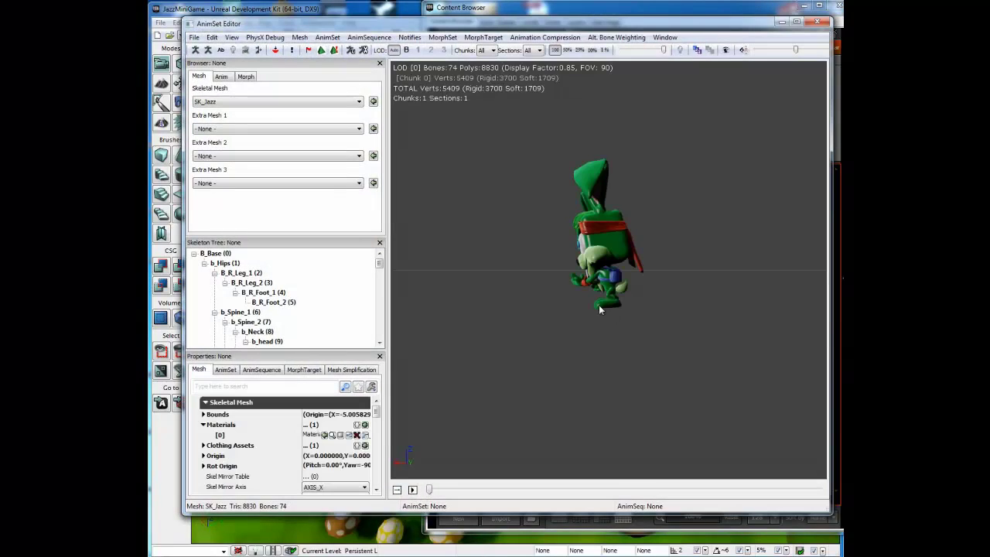
{"action": "left_click_drag", "start_coordinate": [582, 319], "coordinate": [665, 327]}
{"action": "right_click_drag", "start_coordinate": [669, 328], "coordinate": [557, 310]}
{"action": "middle_click_drag", "start_coordinate": [534, 319], "coordinate": [543, 341]}
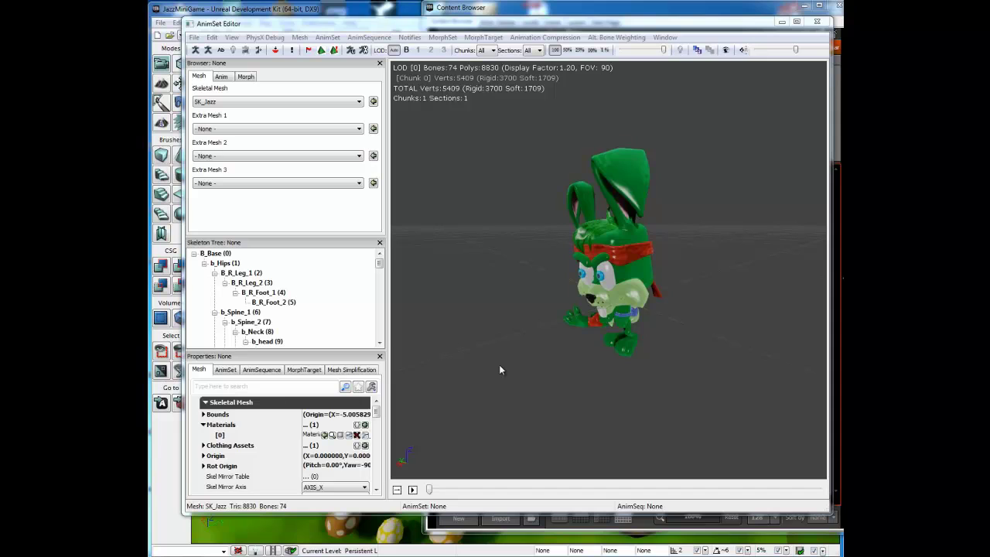
Inspect the bones B_R_Foot_2, b_Spine_1 and B_Base of the SK_Jazz skeleton by selecting each one
{"action": "left_click", "coordinate": [215, 253]}
{"action": "left_click", "coordinate": [225, 263]}
{"action": "left_click", "coordinate": [271, 302]}
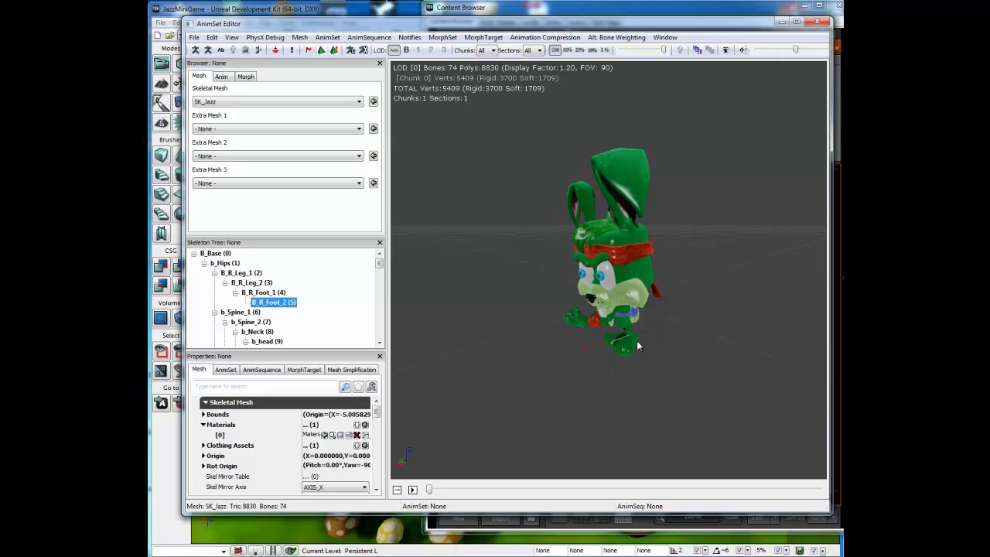
{"action": "left_click", "coordinate": [244, 313]}
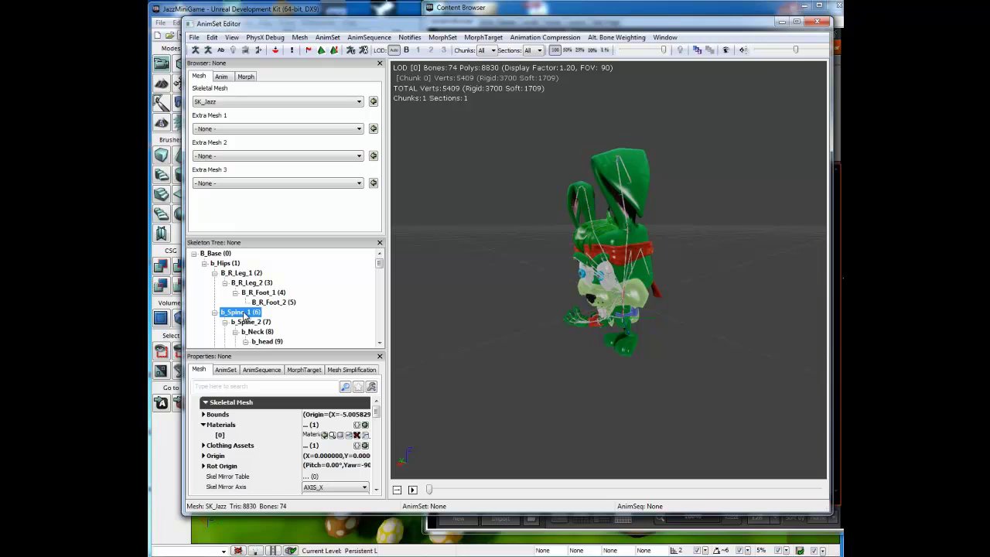
{"action": "left_click", "coordinate": [220, 256]}
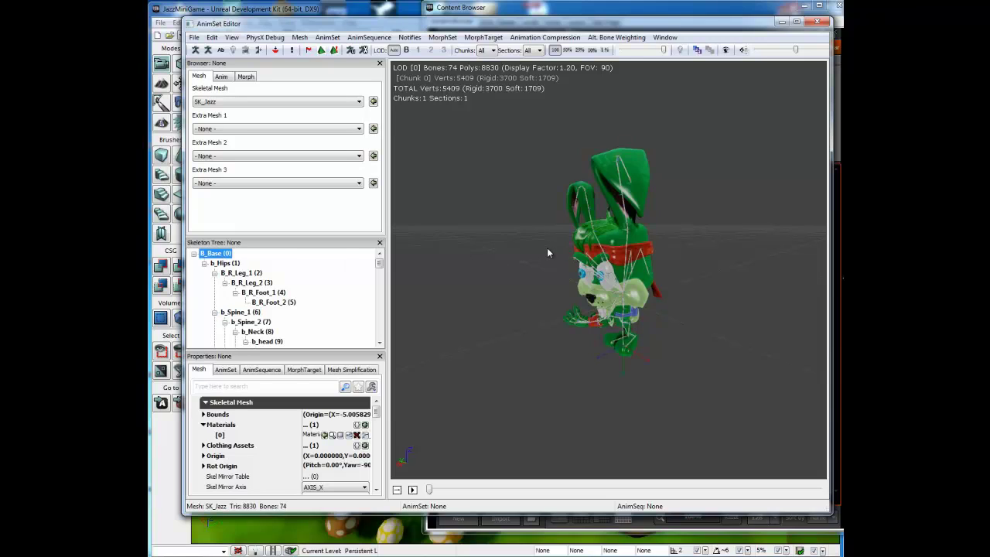
Load the SK_Jazz_Anims animation set and play its Walk_Forward sequence in a loop
{"action": "left_click", "coordinate": [221, 76]}
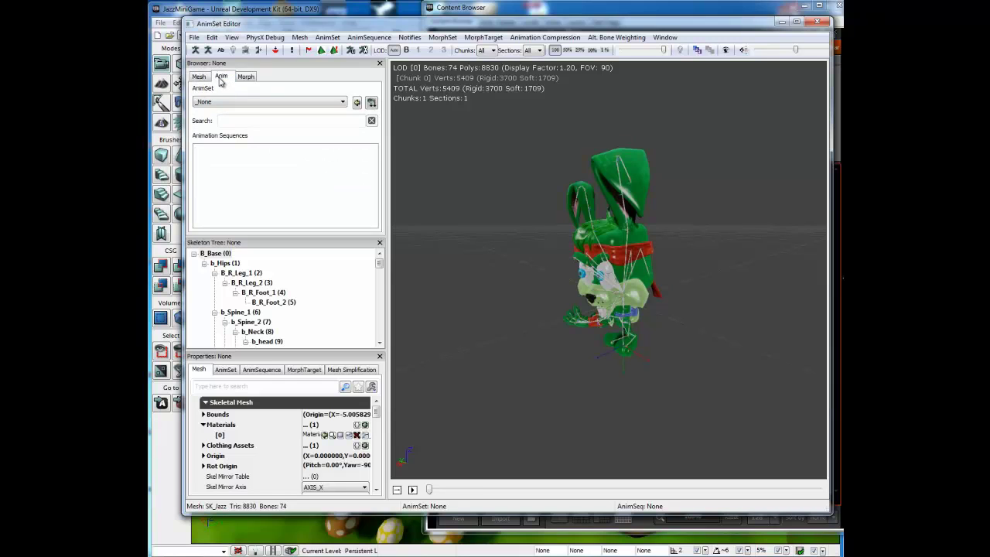
{"action": "left_click", "coordinate": [222, 103]}
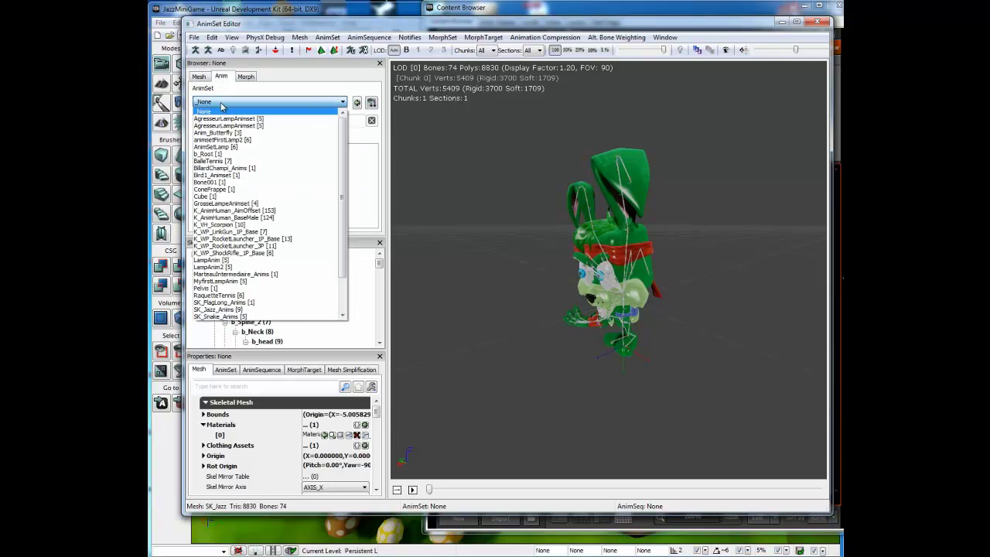
{"action": "left_click", "coordinate": [236, 309]}
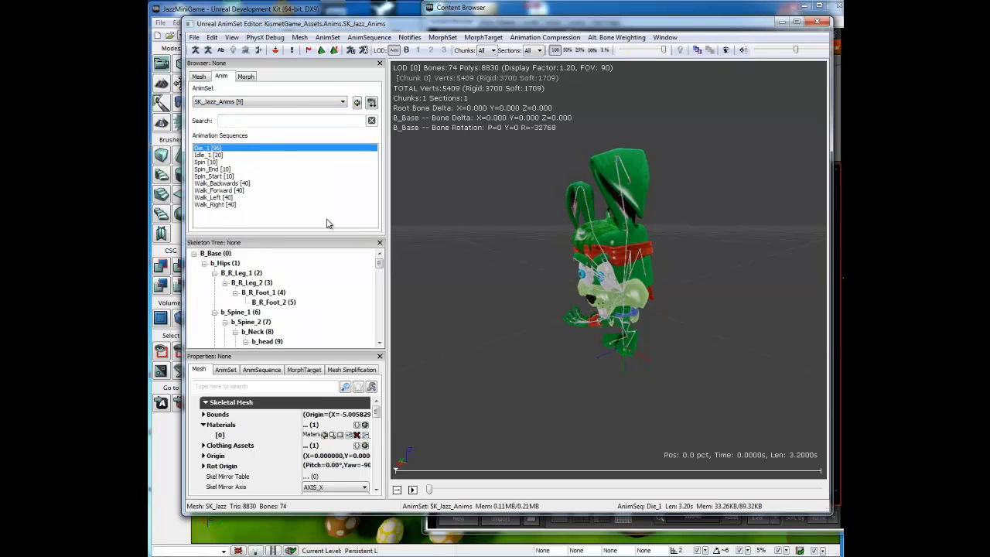
{"action": "left_click", "coordinate": [217, 190]}
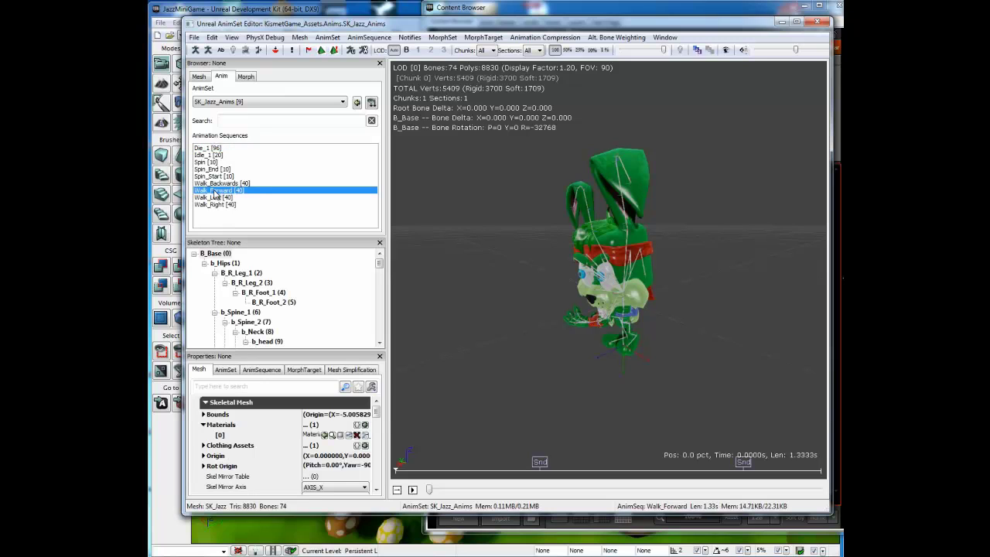
{"action": "left_click", "coordinate": [412, 490]}
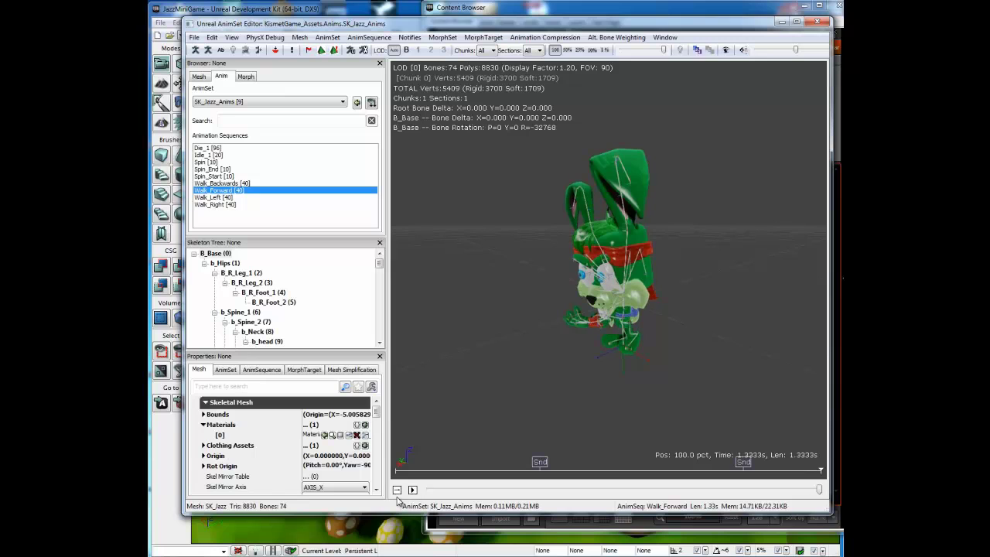
{"action": "left_click_drag", "start_coordinate": [452, 447], "coordinate": [543, 370]}
{"action": "left_click", "coordinate": [413, 490]}
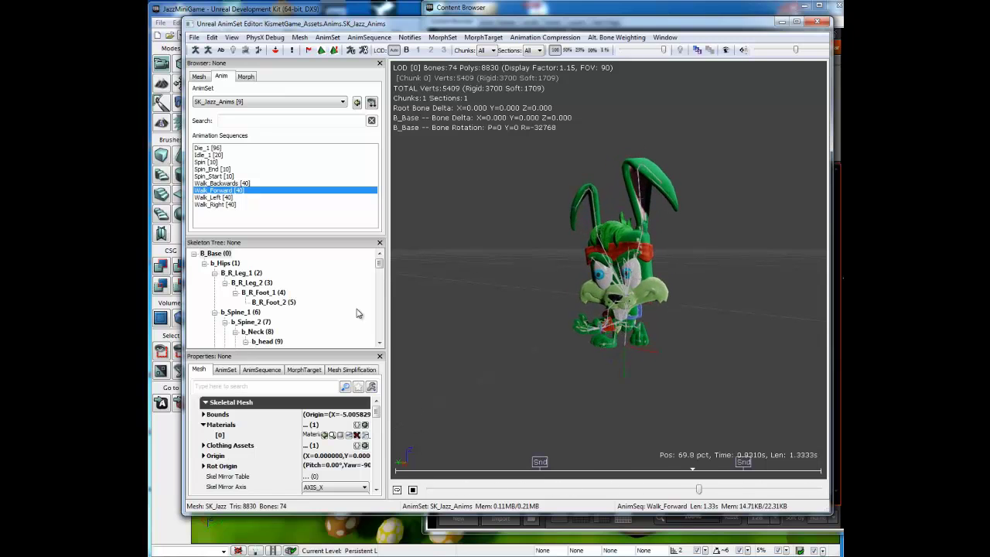
Preview the Walk_Backwards, Walk_Forward and Walk_Left sequences on the character for comparison
{"action": "left_click", "coordinate": [229, 184]}
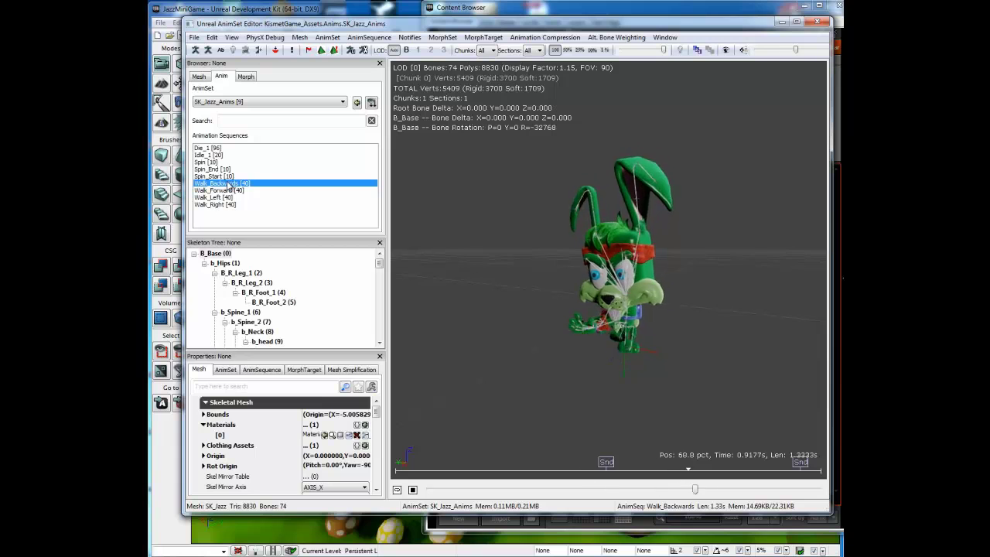
{"action": "left_click", "coordinate": [228, 191]}
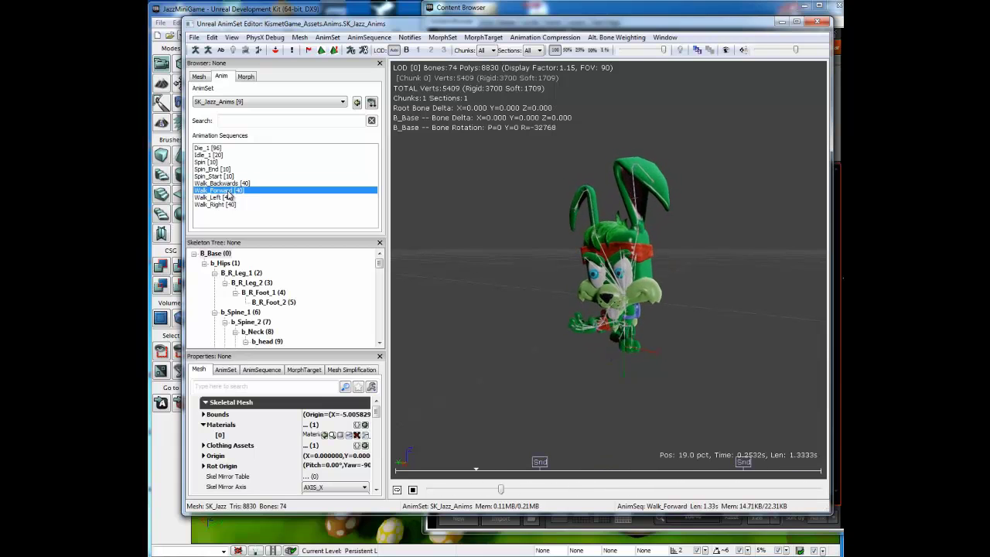
{"action": "left_click", "coordinate": [223, 198]}
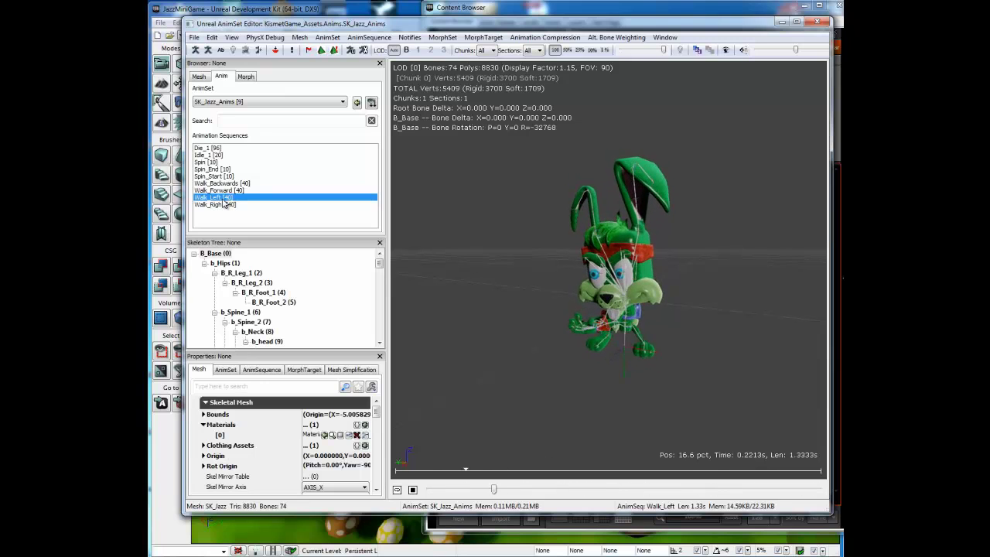
Preview the Walk_Right sequence, and with playback stopped cycle the character's mesh rendering mode through wireframe and bones only
{"action": "left_click", "coordinate": [222, 206]}
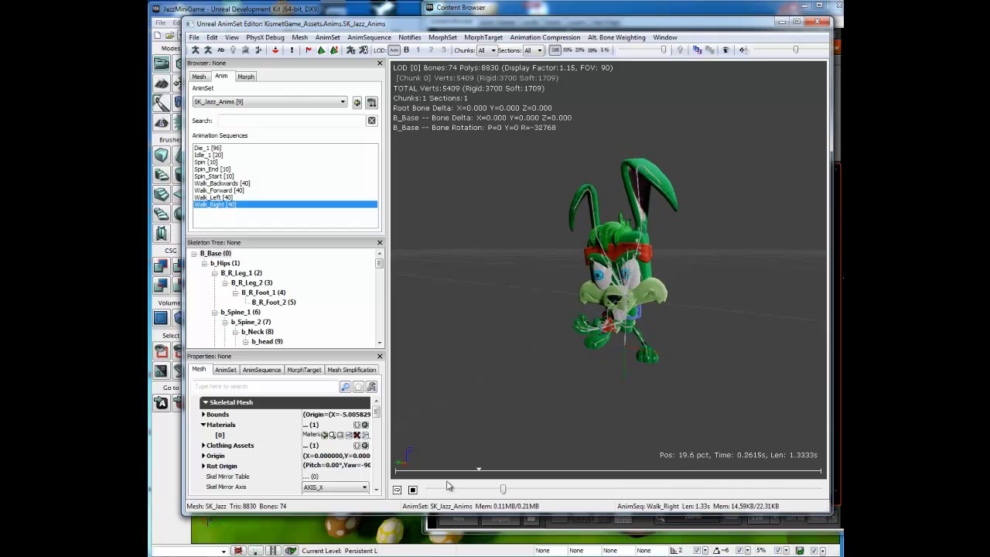
{"action": "left_click", "coordinate": [412, 490]}
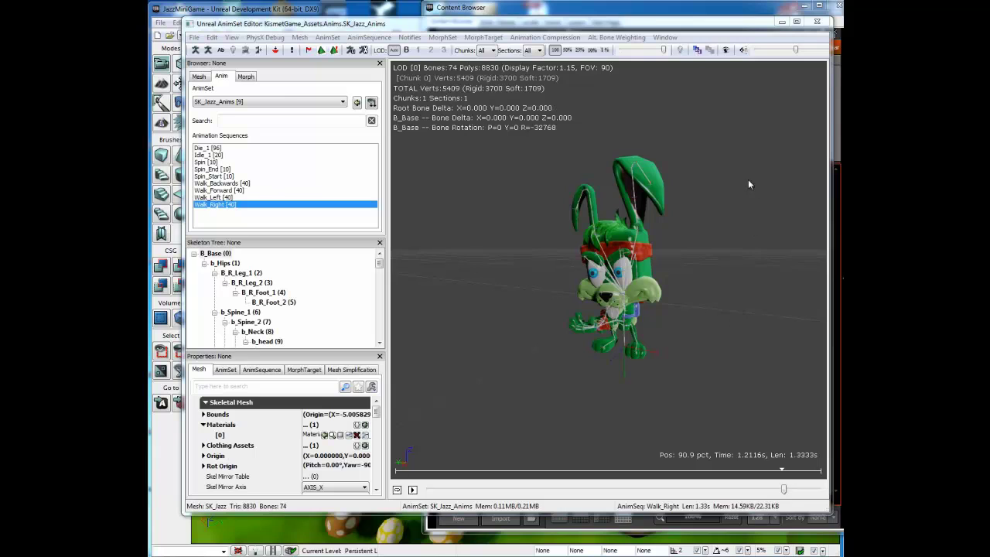
{"action": "left_click", "coordinate": [234, 51]}
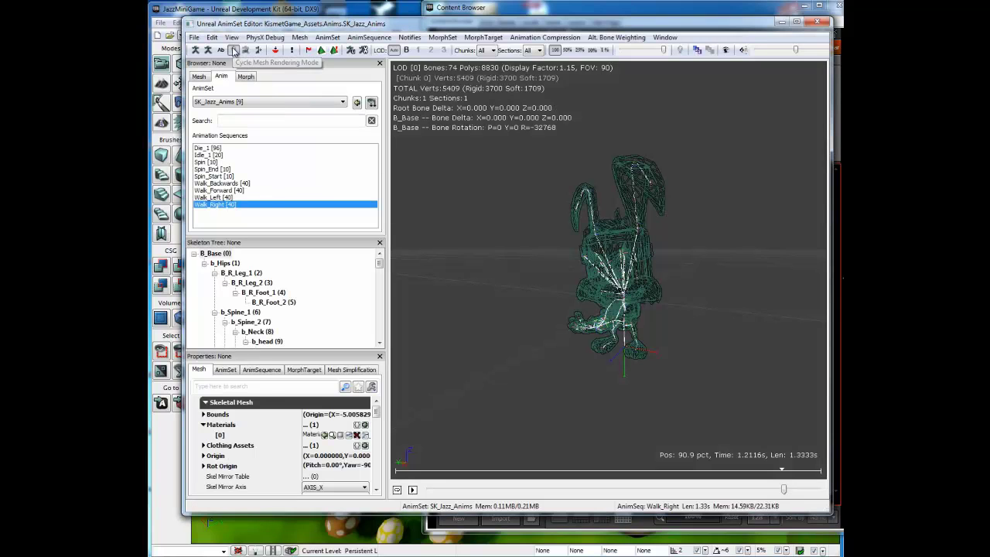
{"action": "left_click", "coordinate": [233, 50]}
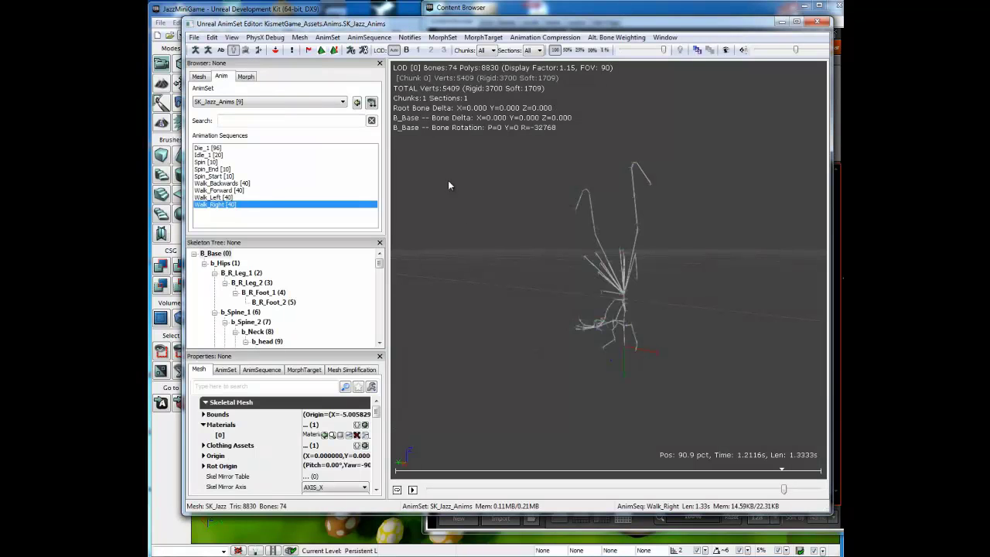
{"action": "left_click", "coordinate": [234, 50]}
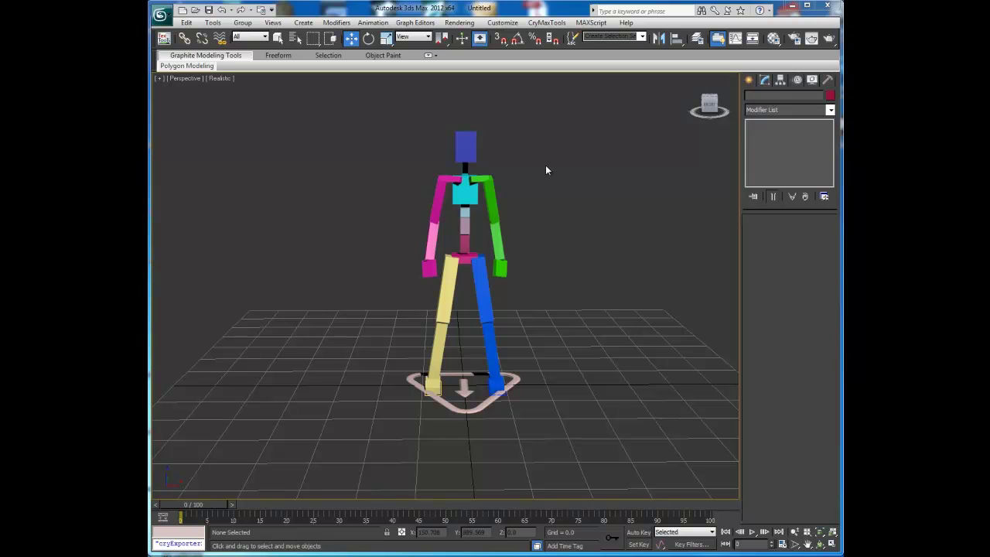
In 3ds Max, apply an Edit Poly modifier to the head bone of the CAT human rig
{"action": "left_click", "coordinate": [469, 143]}
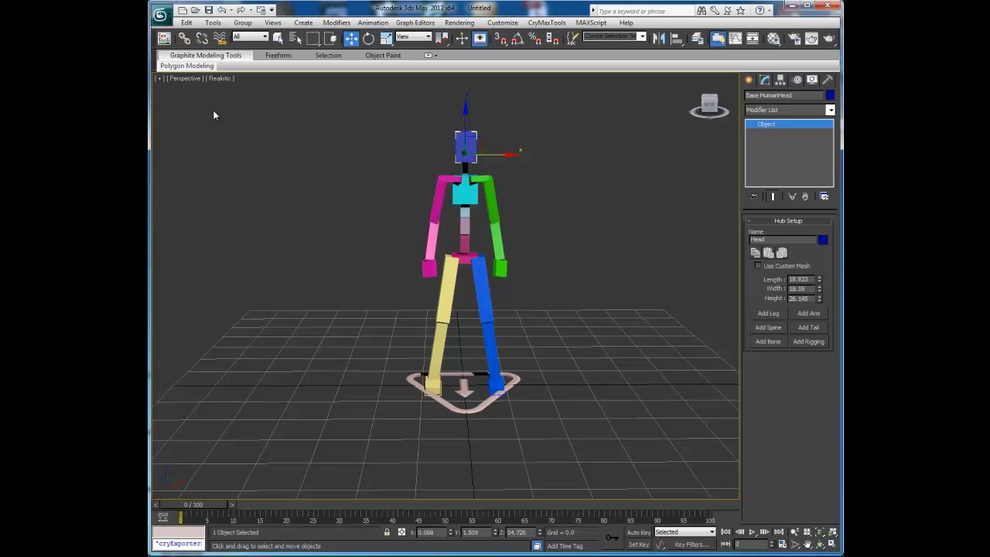
{"action": "mouse_move", "coordinate": [186, 66]}
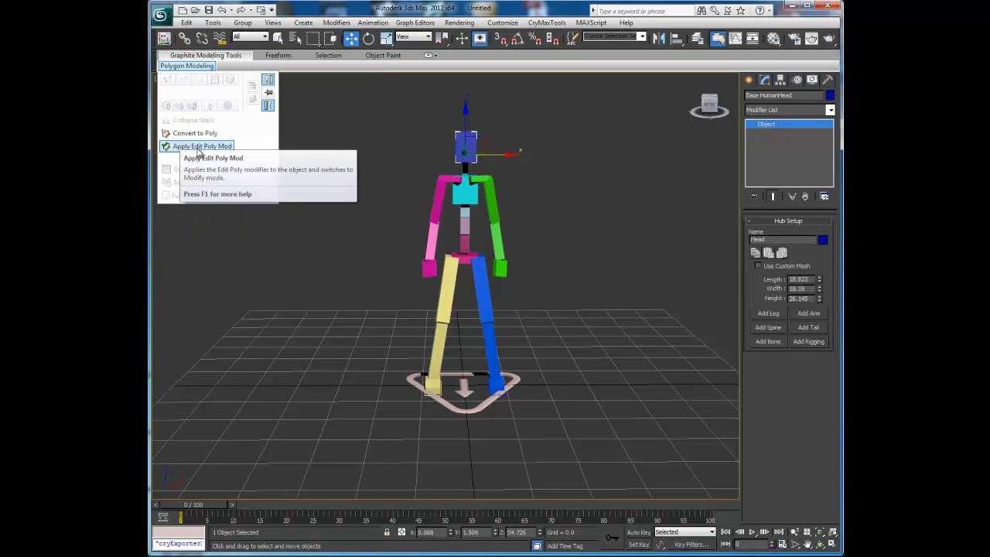
{"action": "left_click", "coordinate": [200, 147]}
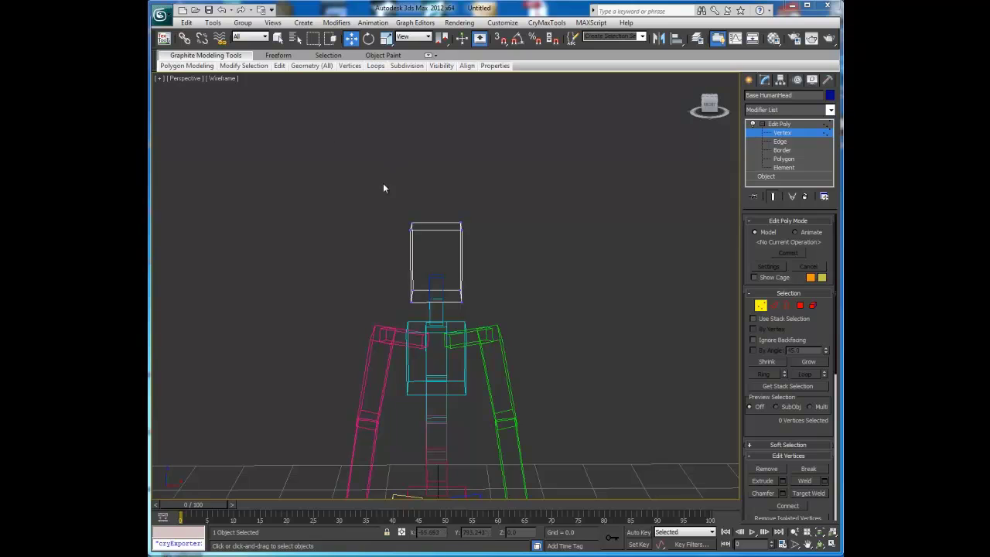
Try to reshape the head box at sub-object level by moving one of its top corner vertices
{"action": "left_click", "coordinate": [785, 158]}
{"action": "left_click", "coordinate": [445, 259]}
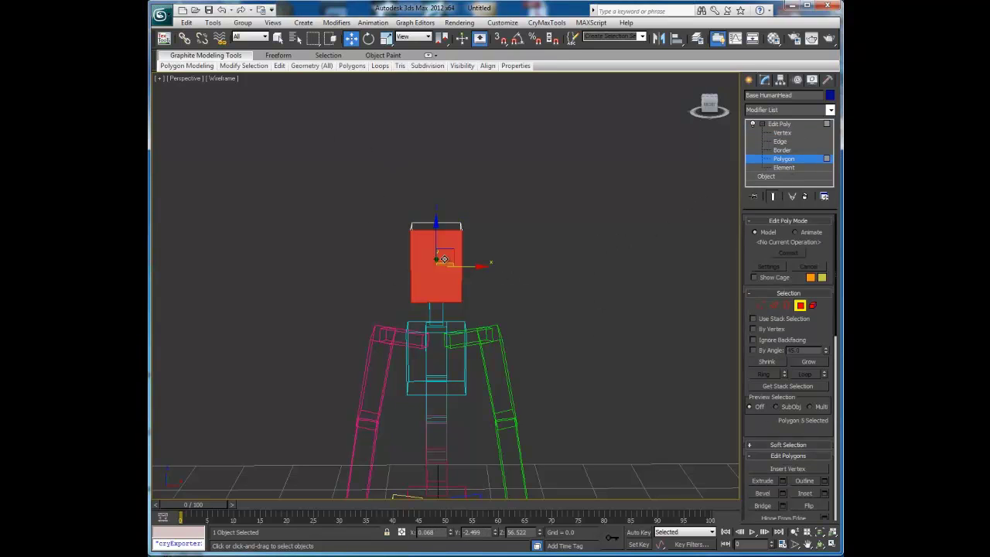
{"action": "left_click", "coordinate": [553, 215]}
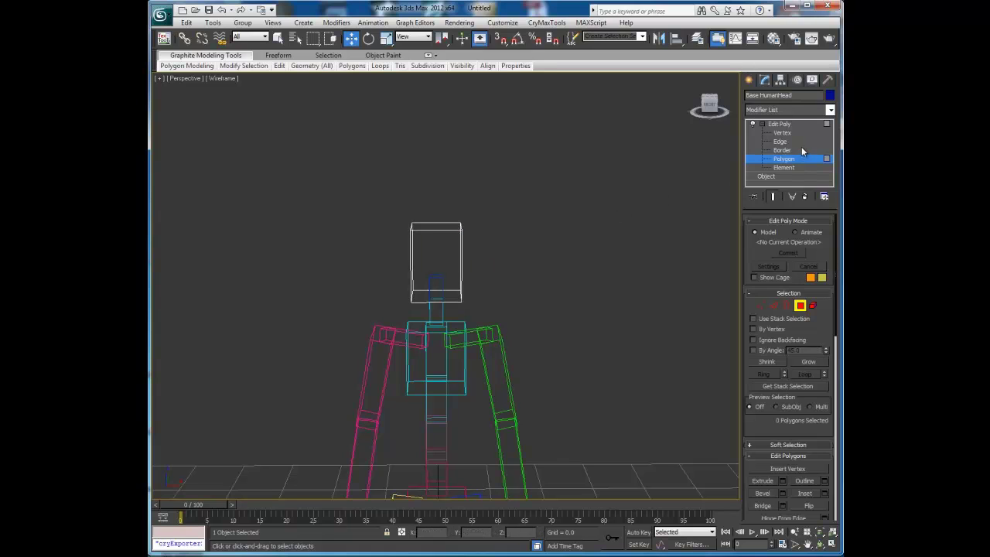
{"action": "left_click", "coordinate": [782, 133]}
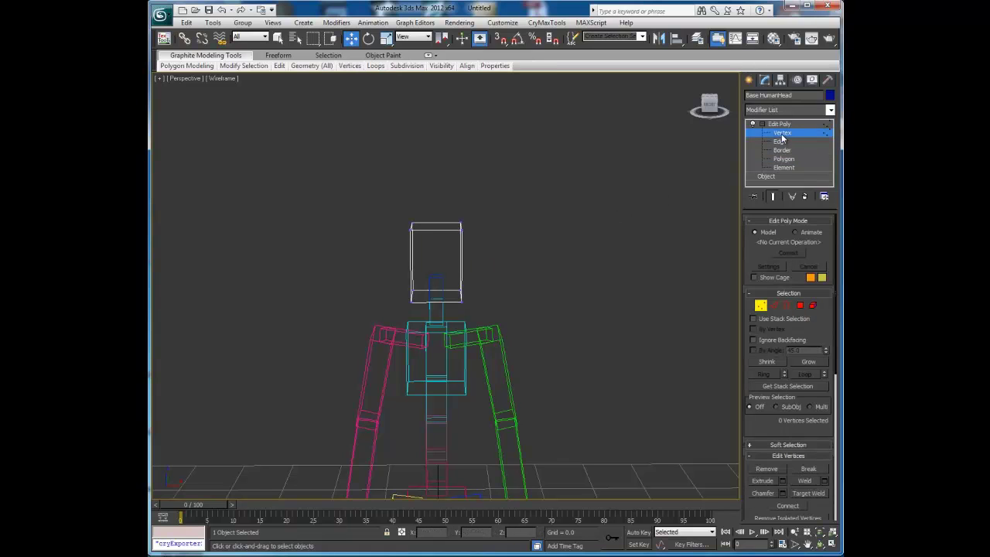
{"action": "left_click", "coordinate": [460, 222]}
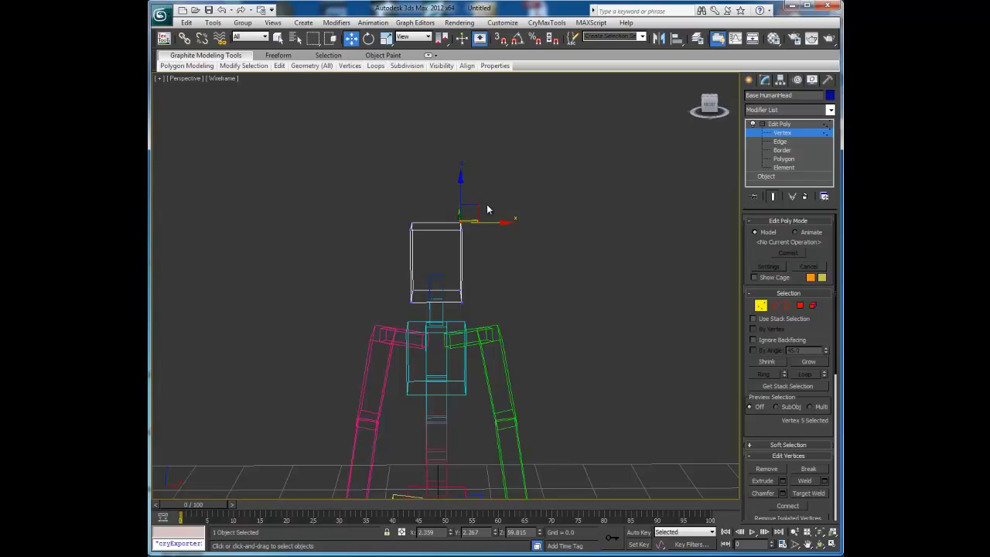
{"action": "left_click_drag", "start_coordinate": [473, 207], "coordinate": [489, 187]}
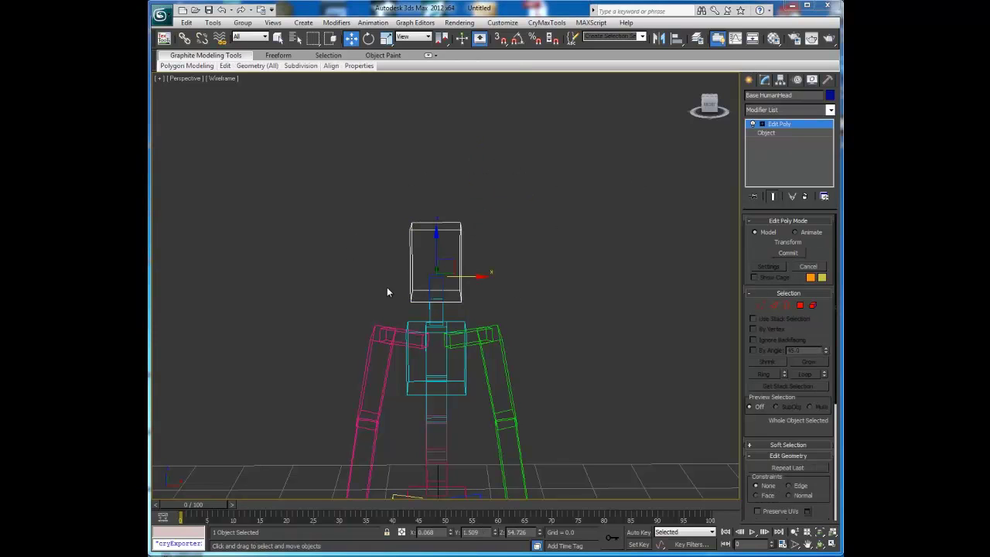
Add a MeshSmooth modifier to the head and set its subdivision method to Classic
{"action": "left_click", "coordinate": [830, 109]}
{"action": "left_click_drag", "start_coordinate": [831, 136], "coordinate": [831, 175]}
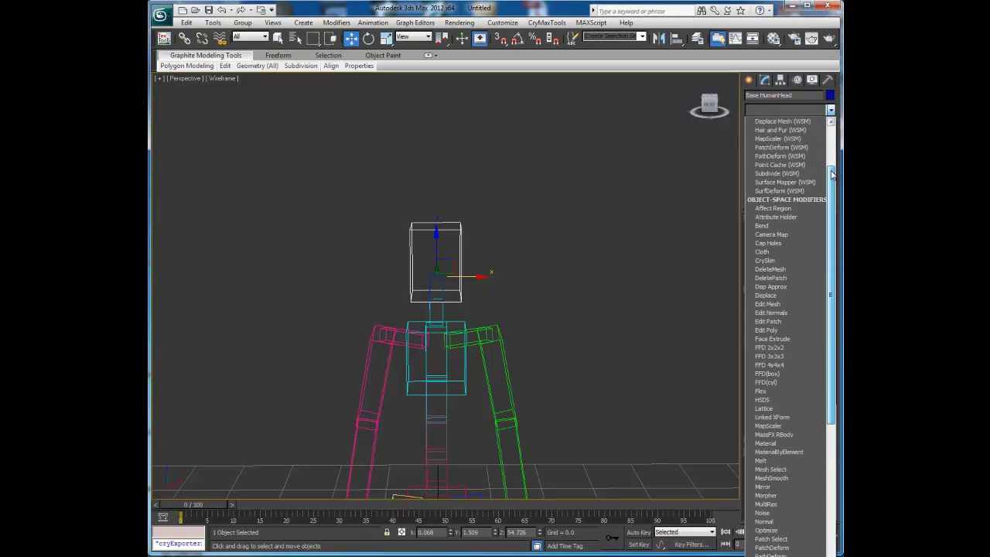
{"action": "left_click", "coordinate": [784, 476]}
{"action": "left_click", "coordinate": [783, 246]}
{"action": "left_click", "coordinate": [760, 253]}
{"action": "middle_click_drag", "start_coordinate": [599, 290], "coordinate": [559, 265], "text": "alt"}
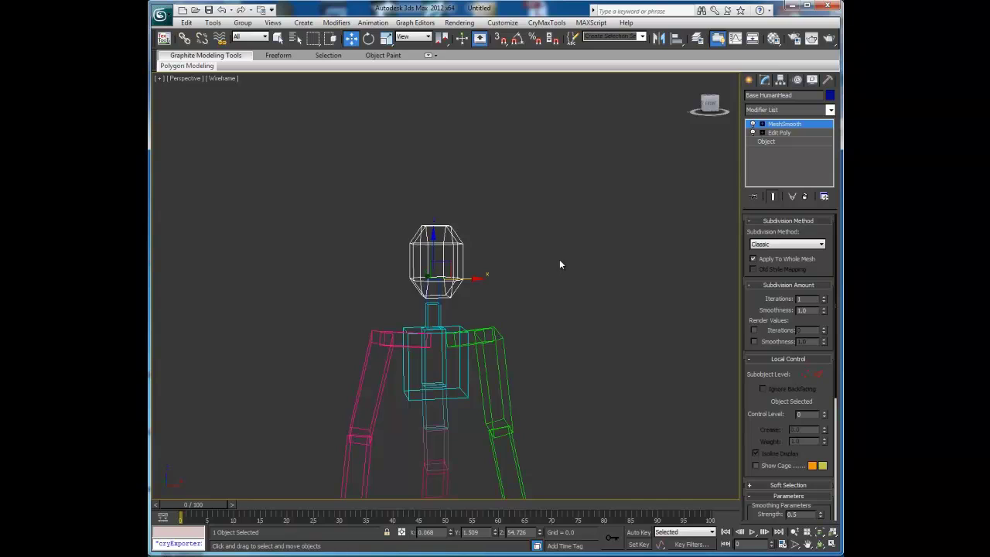
{"action": "middle_click_drag", "start_coordinate": [569, 179], "coordinate": [569, 132]}
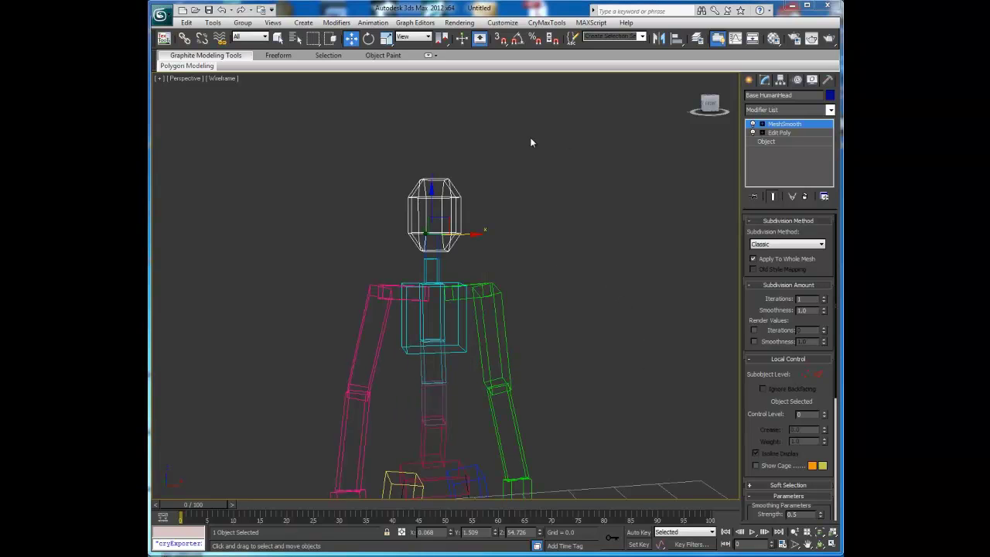
Add a UVW Map modifier with Box mapping to the smoothed head
{"action": "left_click", "coordinate": [829, 109]}
{"action": "scroll", "coordinate": [778, 464], "scroll_direction": "down", "scroll_amount": 11}
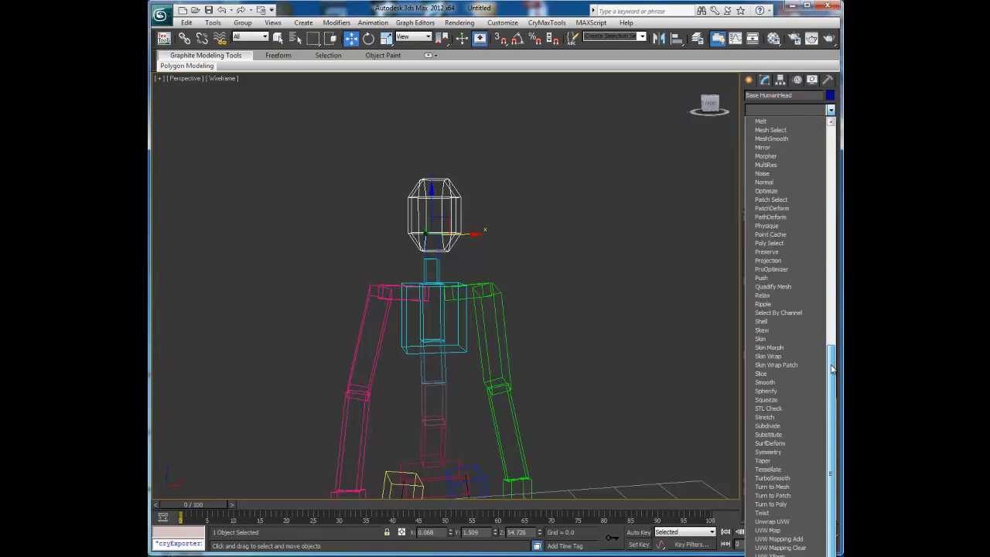
{"action": "left_click", "coordinate": [768, 529]}
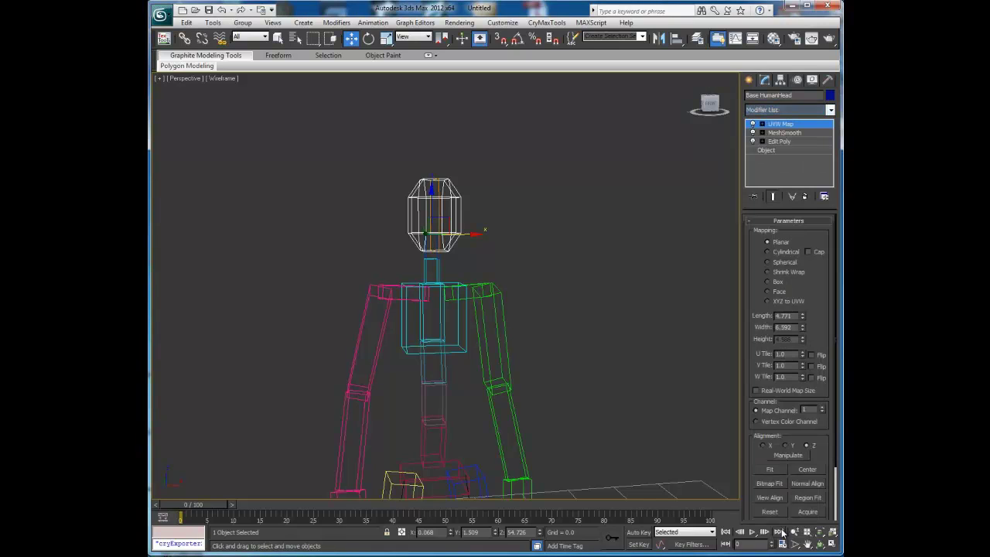
{"action": "left_click", "coordinate": [768, 283]}
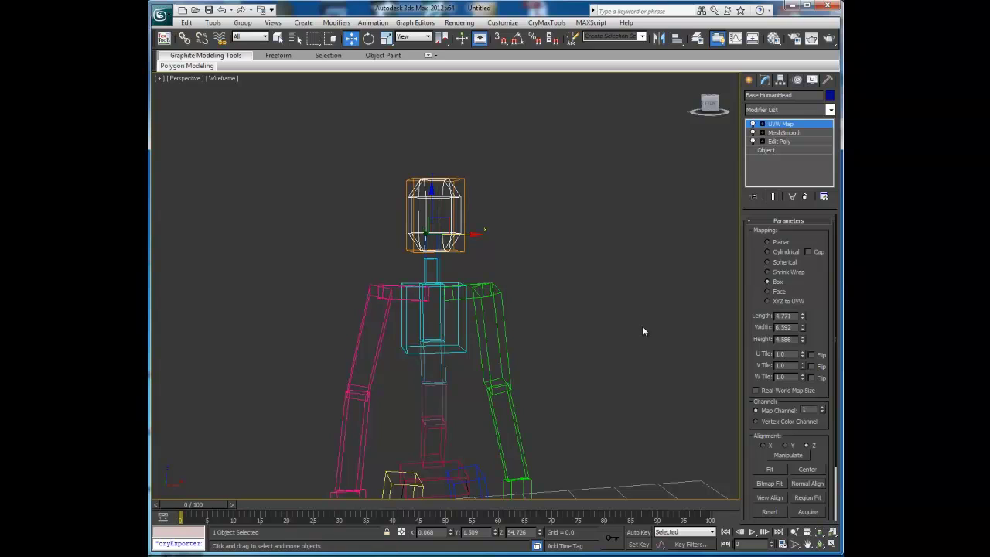
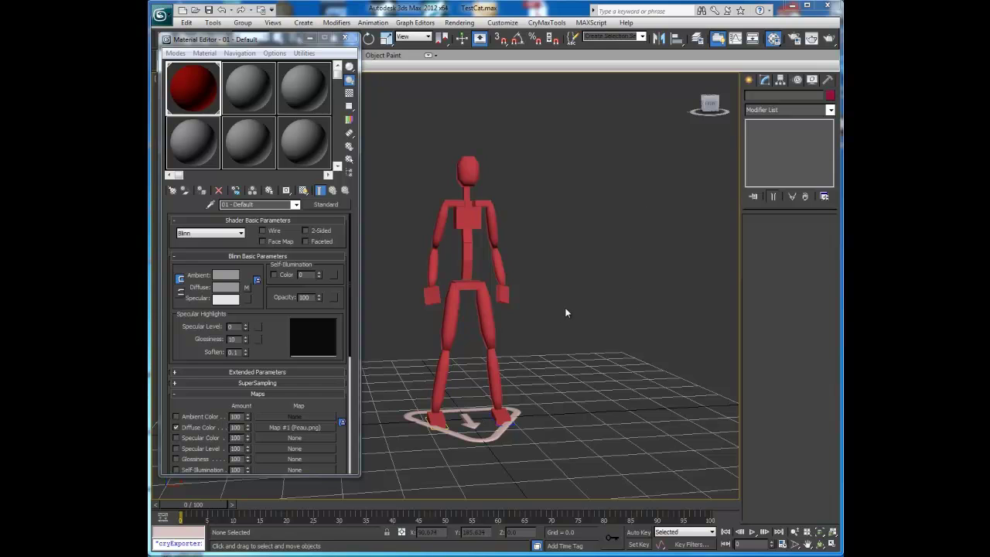
Enter polygon editing in the head's Edit Poly modifier and bring the polygon material ID settings into view
{"action": "left_click", "coordinate": [486, 321]}
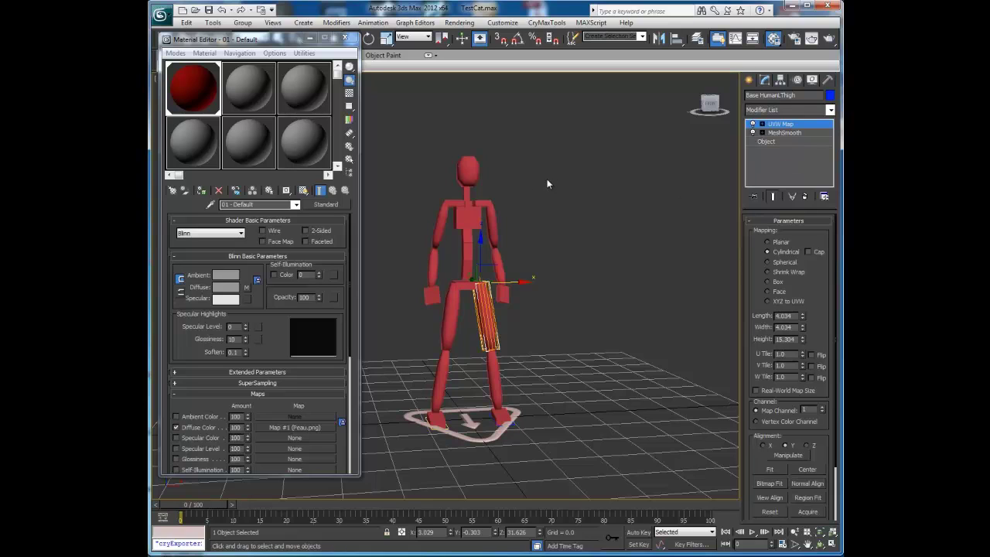
{"action": "left_click", "coordinate": [474, 168]}
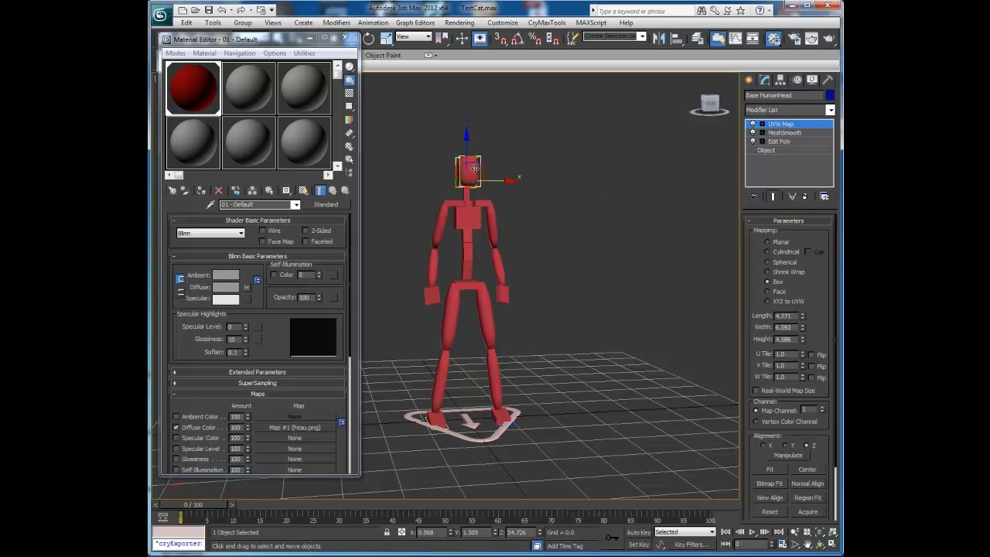
{"action": "left_click", "coordinate": [789, 143]}
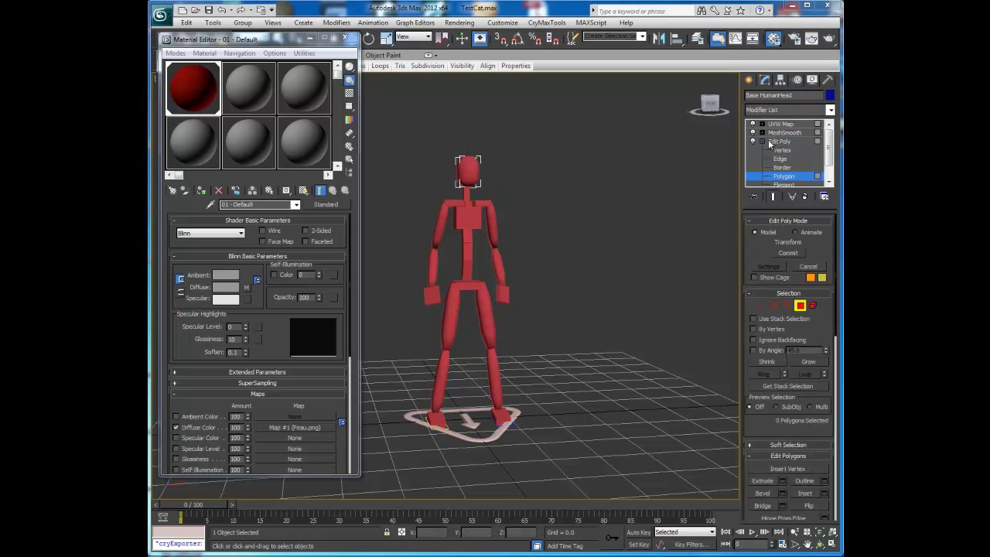
{"action": "left_click", "coordinate": [806, 179]}
{"action": "left_click", "coordinate": [783, 176]}
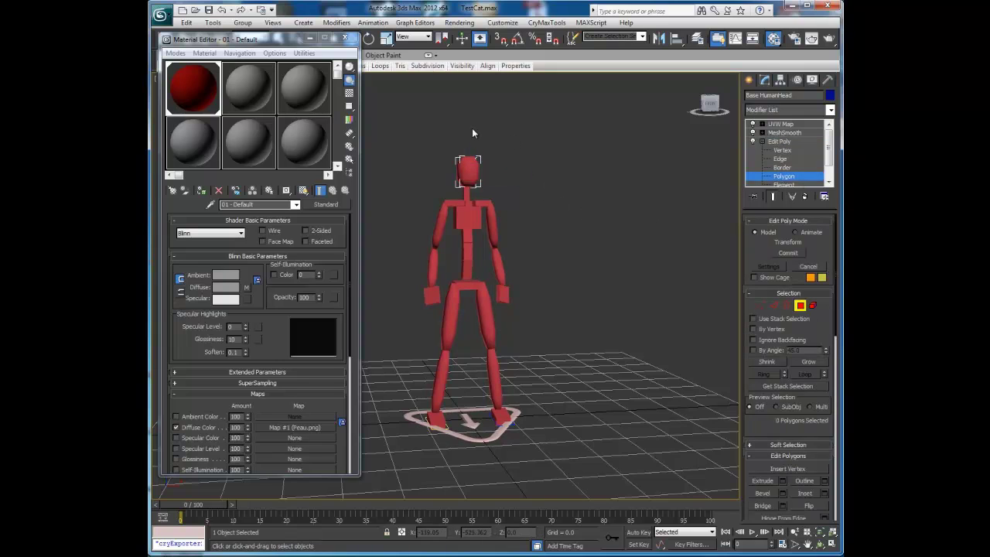
{"action": "left_click_drag", "start_coordinate": [423, 130], "coordinate": [499, 199]}
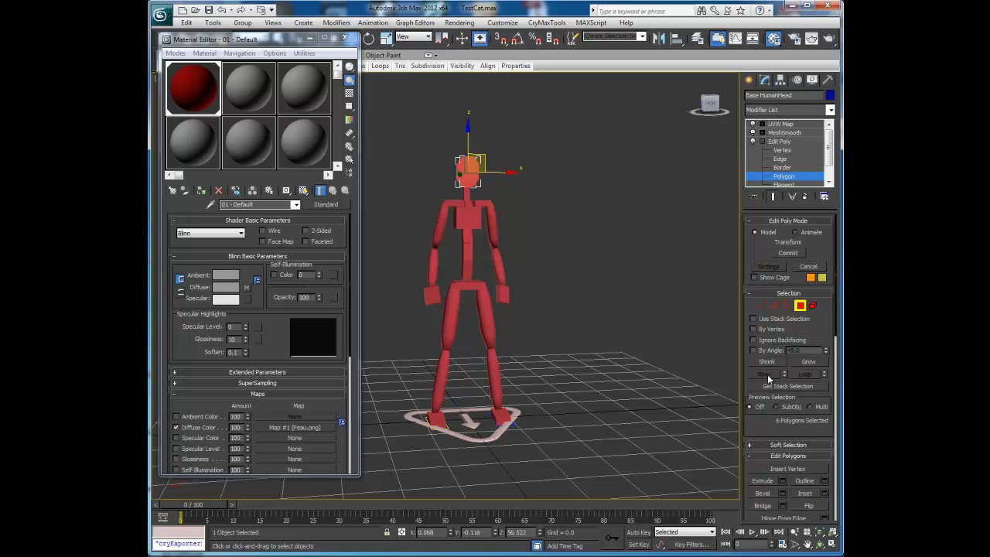
{"action": "left_click_drag", "start_coordinate": [736, 393], "coordinate": [700, 399]}
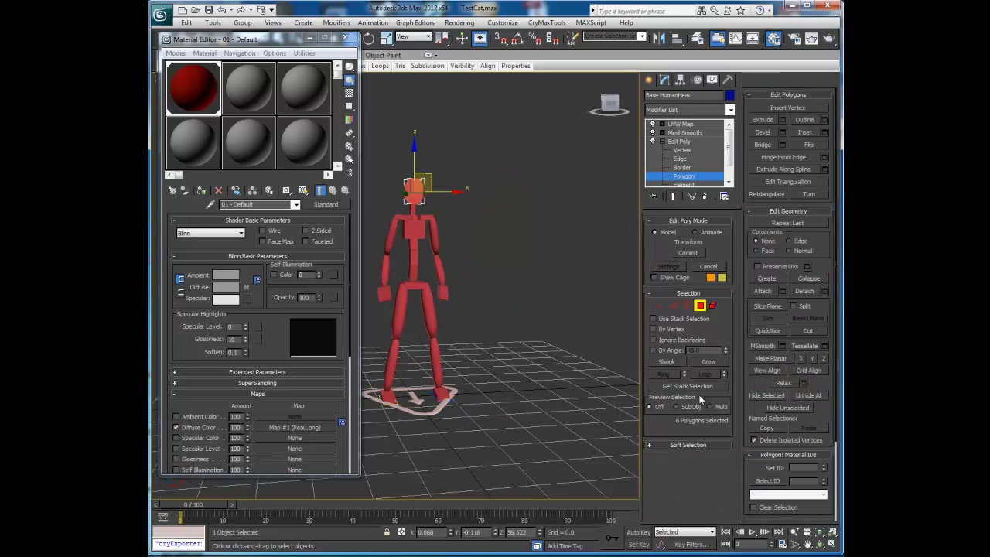
{"action": "left_click_drag", "start_coordinate": [827, 412], "coordinate": [841, 287]}
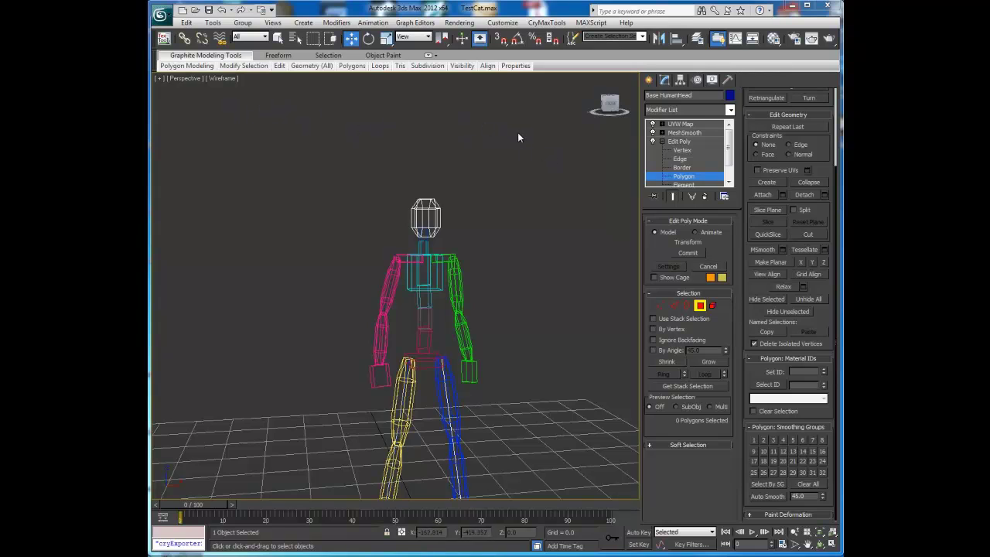
Select the head's polygons by material ID, stepping through the IDs from 1 to check which faces use each
{"action": "left_click", "coordinate": [825, 384]}
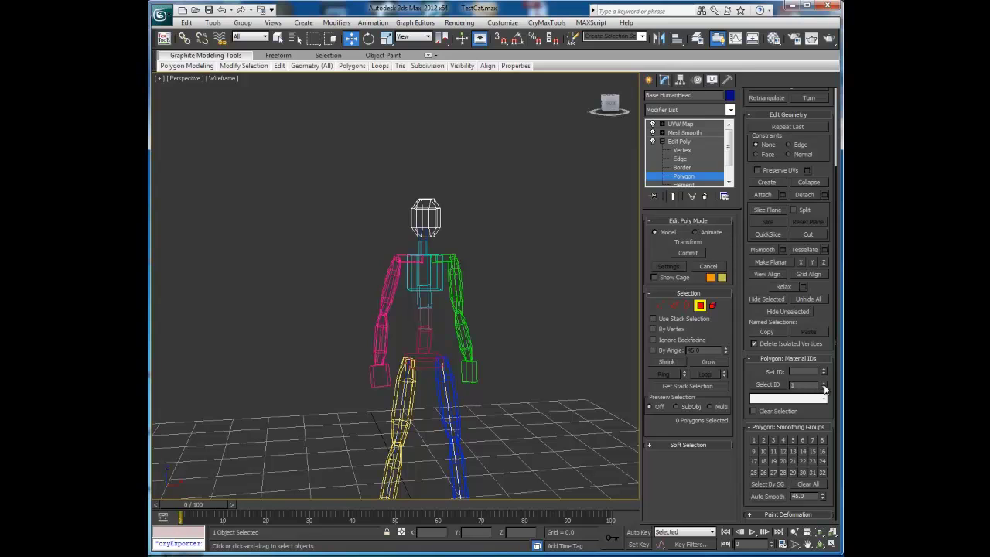
{"action": "left_click", "coordinate": [766, 386]}
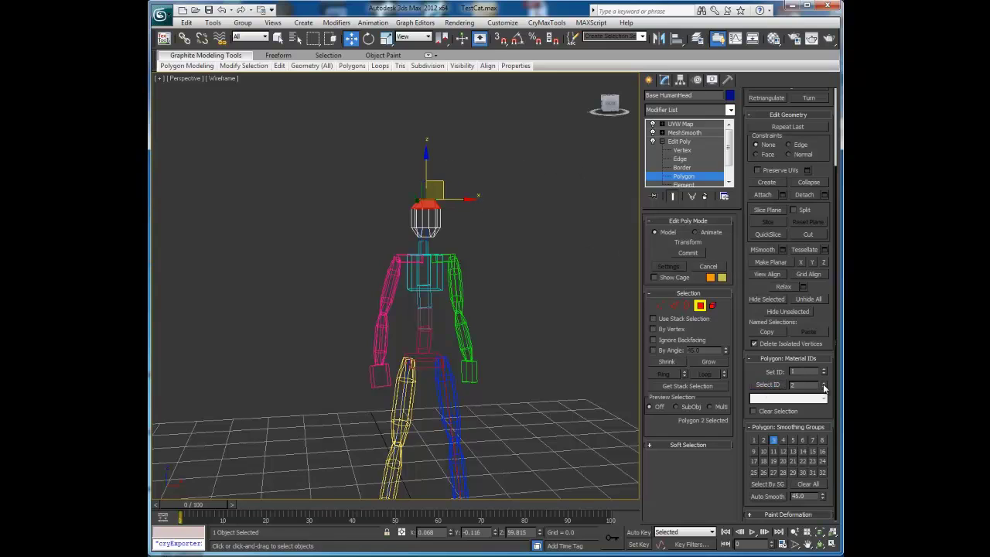
{"action": "left_click", "coordinate": [770, 386]}
{"action": "left_click", "coordinate": [823, 382]}
{"action": "left_click", "coordinate": [823, 382]}
{"action": "left_click", "coordinate": [823, 382]}
{"action": "left_click", "coordinate": [766, 385]}
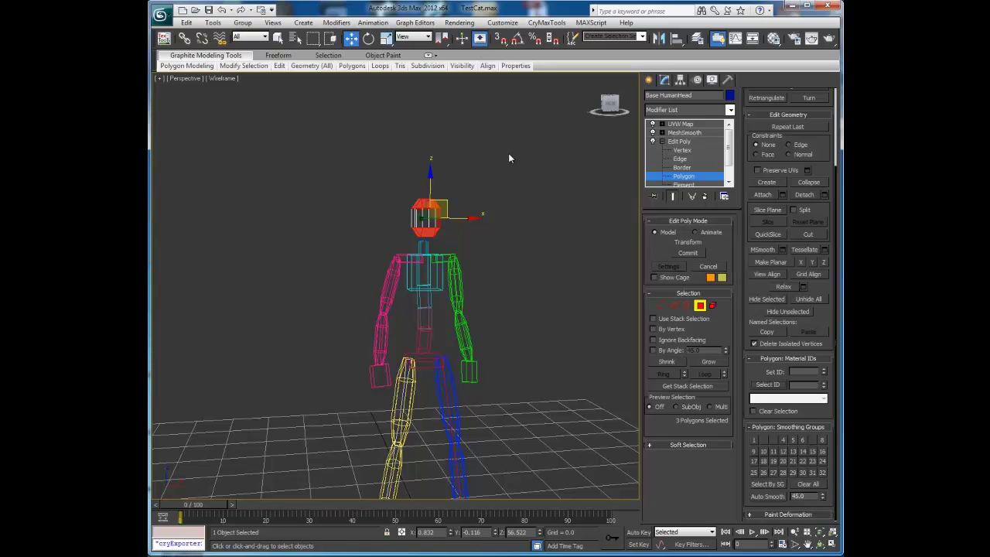
Select all the head's polygons, assign them a single material ID, and leave polygon editing
{"action": "left_click_drag", "start_coordinate": [488, 141], "coordinate": [395, 244]}
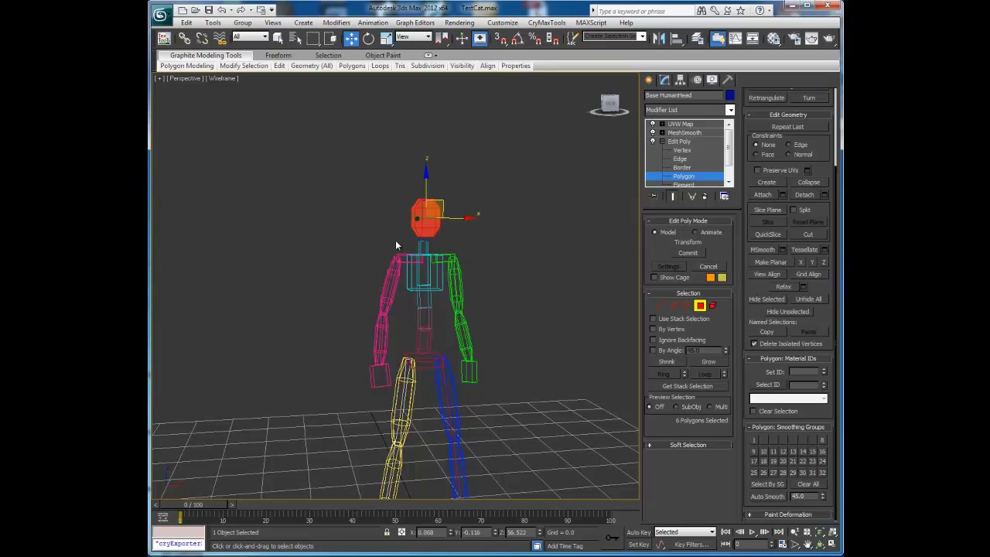
{"action": "double_click", "coordinate": [807, 372]}
{"action": "key", "text": "4"}
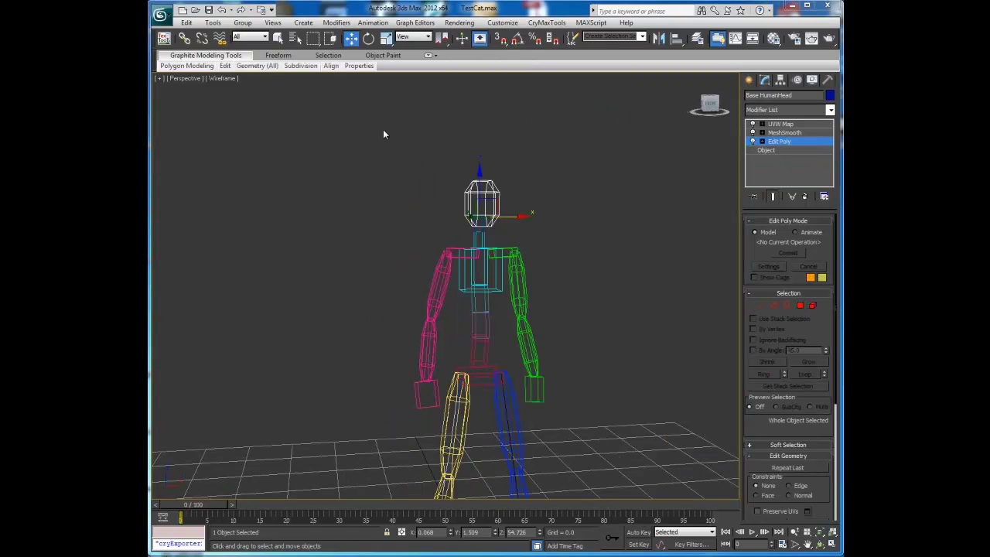
{"action": "middle_click_drag", "start_coordinate": [354, 302], "coordinate": [357, 226]}
{"action": "scroll", "coordinate": [357, 226], "scroll_direction": "down", "scroll_amount": 3}
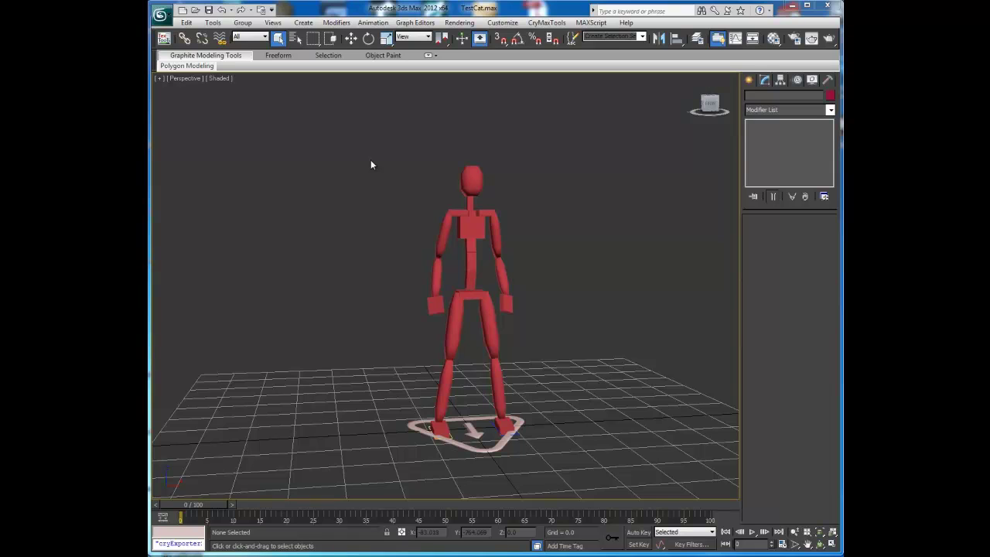
Export the character as the Autodesk FBX file CatTest in the ExportPerso folder, replacing the existing file and accepting the export options
{"action": "left_click", "coordinate": [160, 19]}
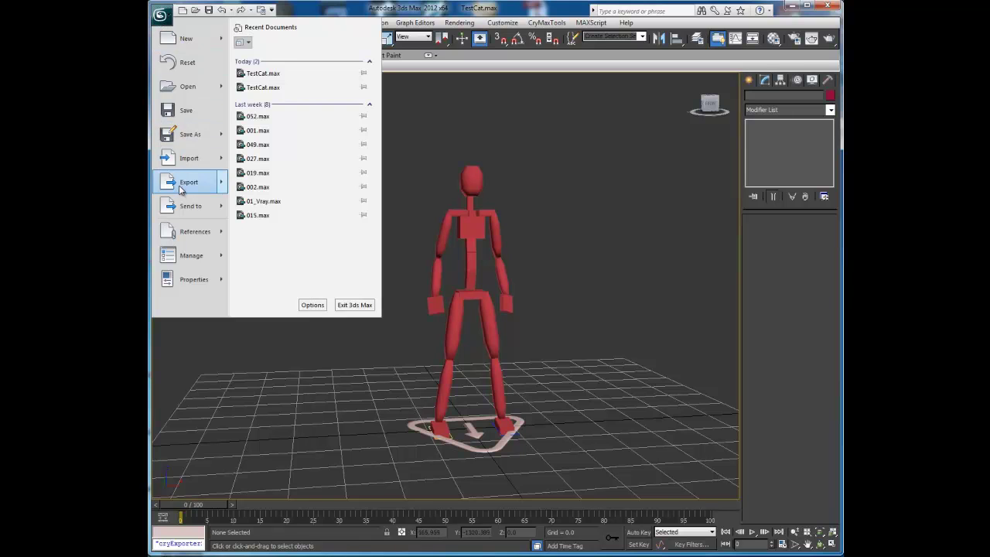
{"action": "mouse_move", "coordinate": [180, 189]}
{"action": "left_click", "coordinate": [272, 69]}
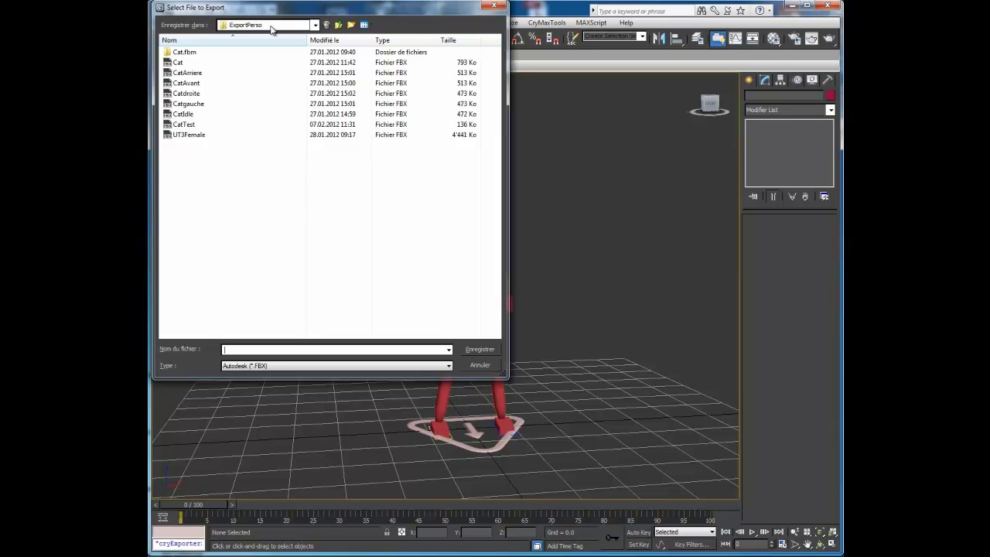
{"action": "left_click", "coordinate": [239, 350]}
{"action": "left_click", "coordinate": [183, 125]}
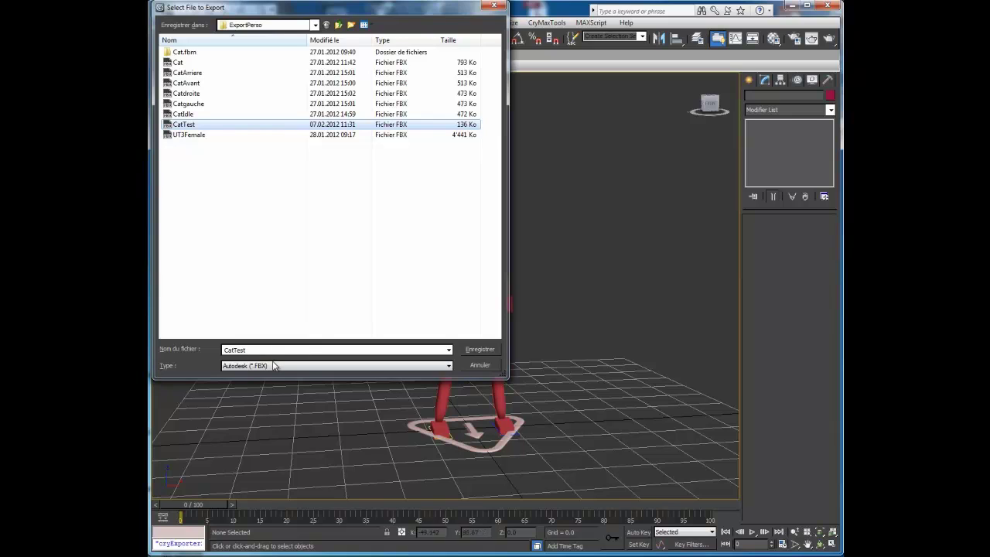
{"action": "left_click", "coordinate": [225, 369]}
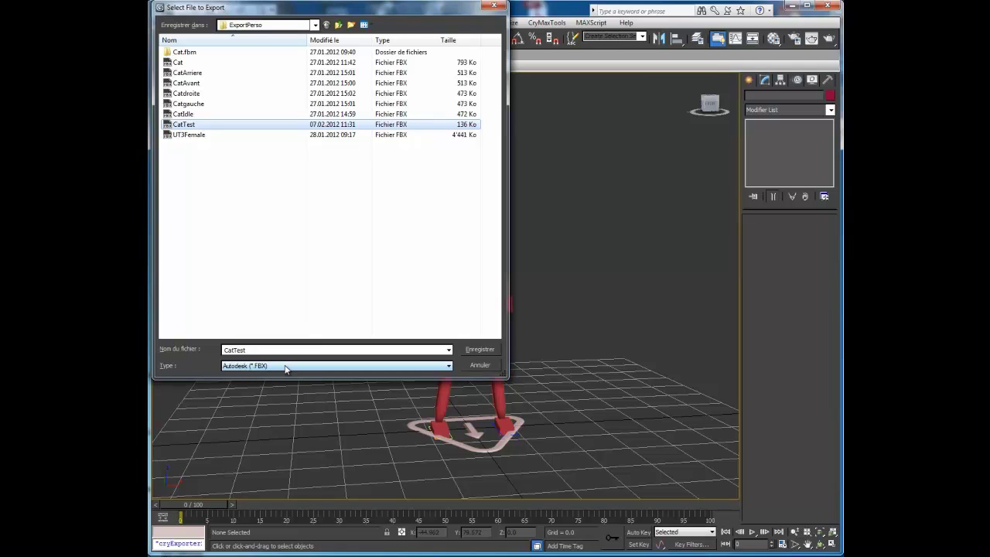
{"action": "left_click", "coordinate": [483, 349]}
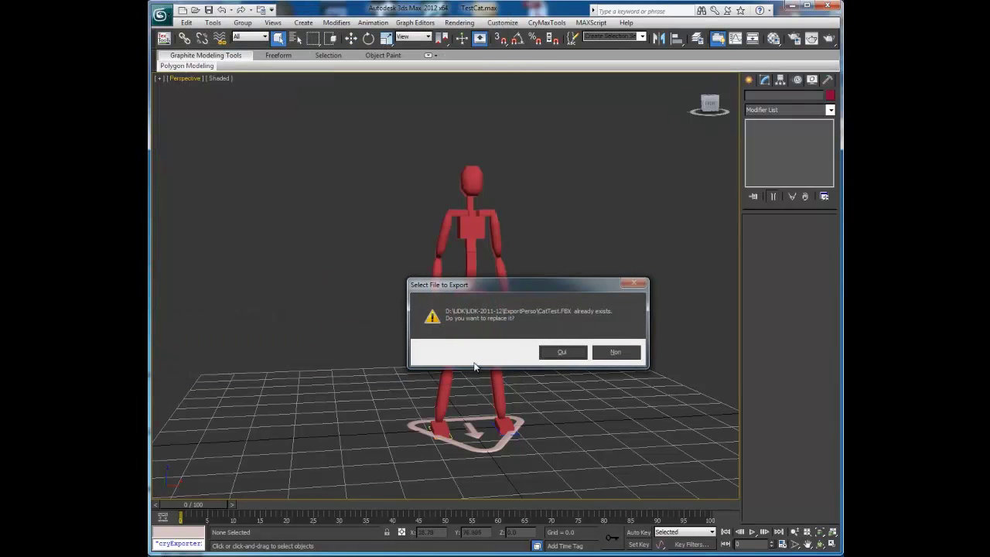
{"action": "left_click", "coordinate": [570, 354]}
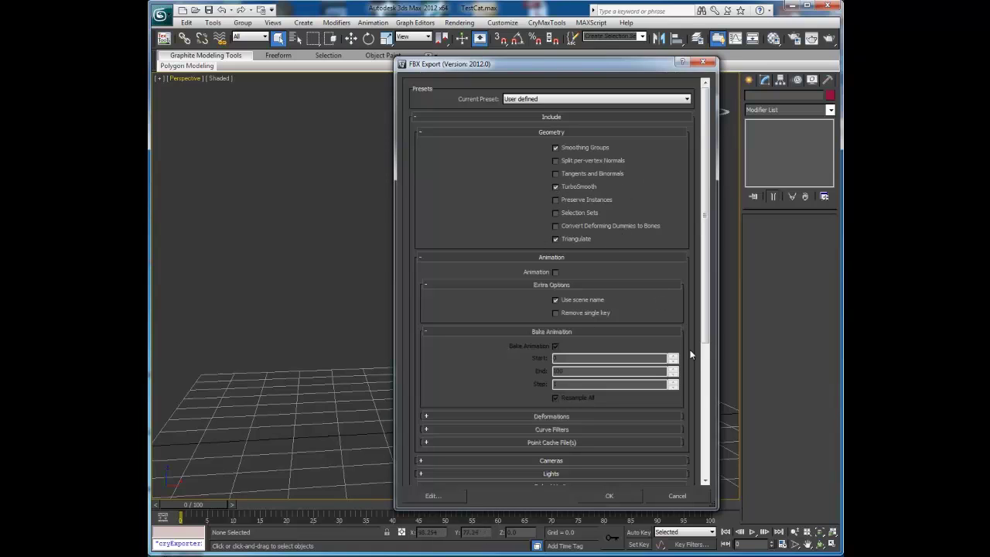
{"action": "left_click_drag", "start_coordinate": [706, 309], "coordinate": [705, 395]}
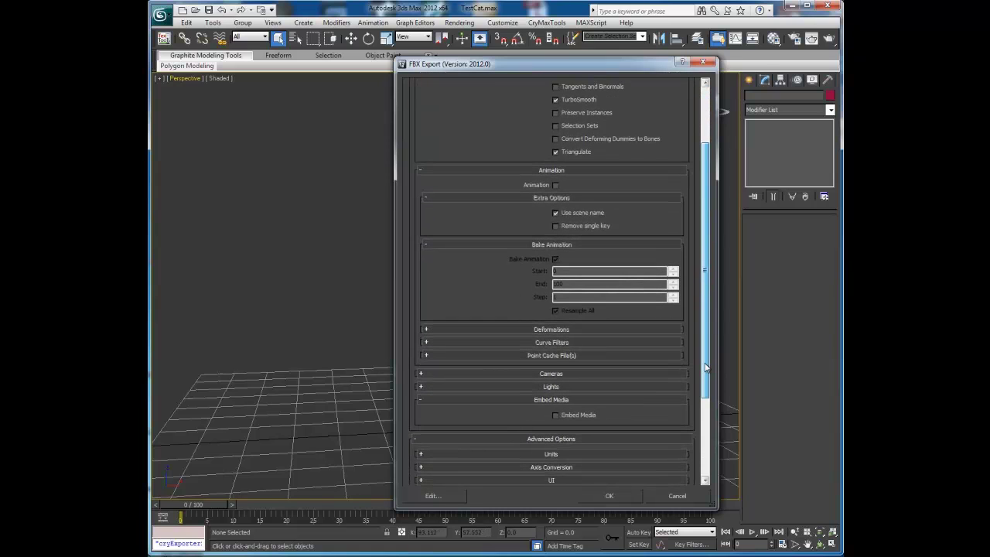
{"action": "left_click", "coordinate": [610, 496]}
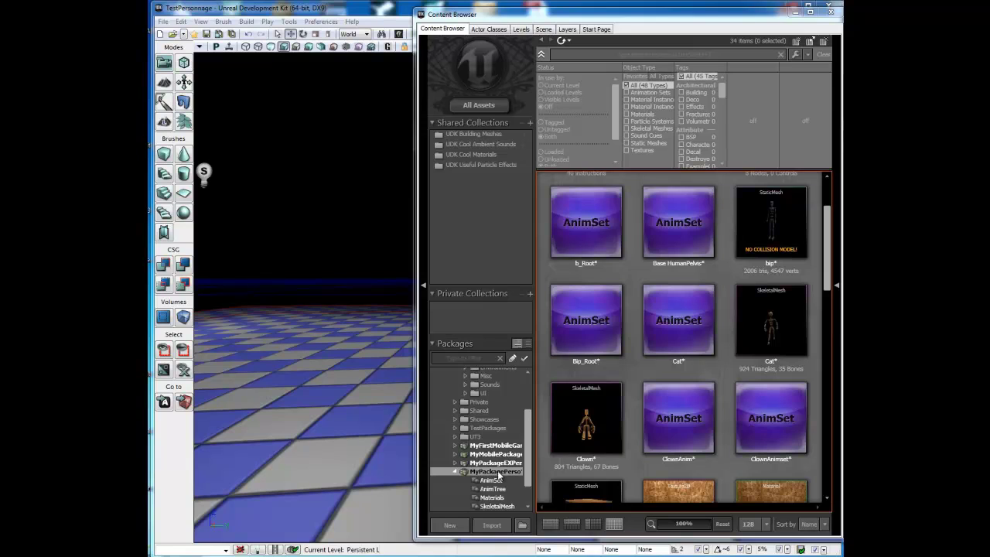
Start importing the CatTest FBX file from ExportPerso into MyPackagePerso, with SkeletalMesh as its grouping
{"action": "left_click", "coordinate": [493, 526]}
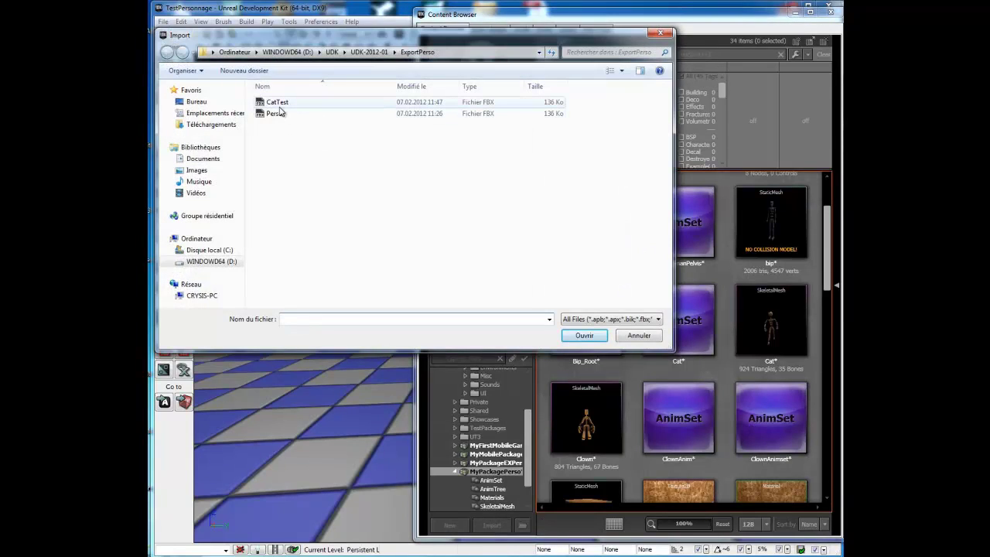
{"action": "left_click", "coordinate": [276, 103]}
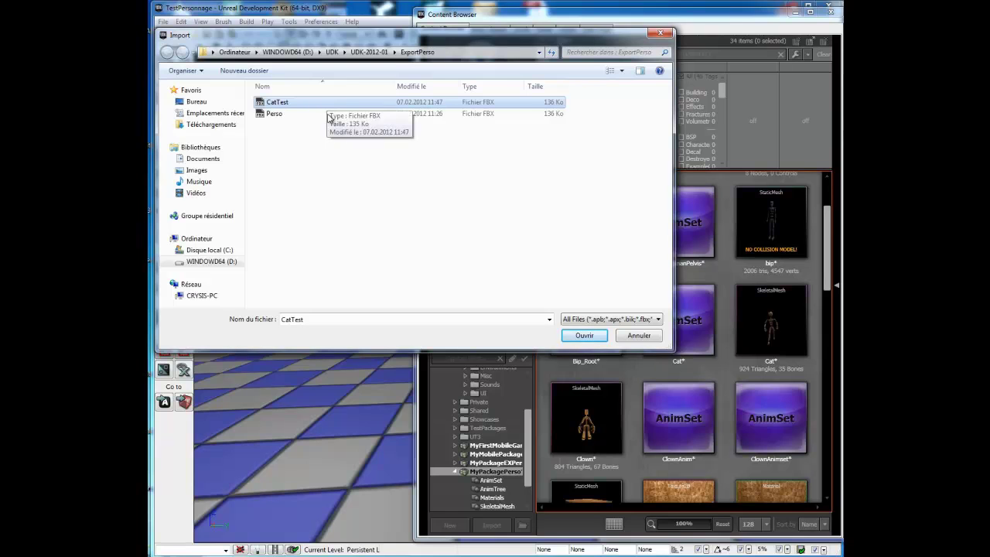
{"action": "left_click", "coordinate": [585, 336]}
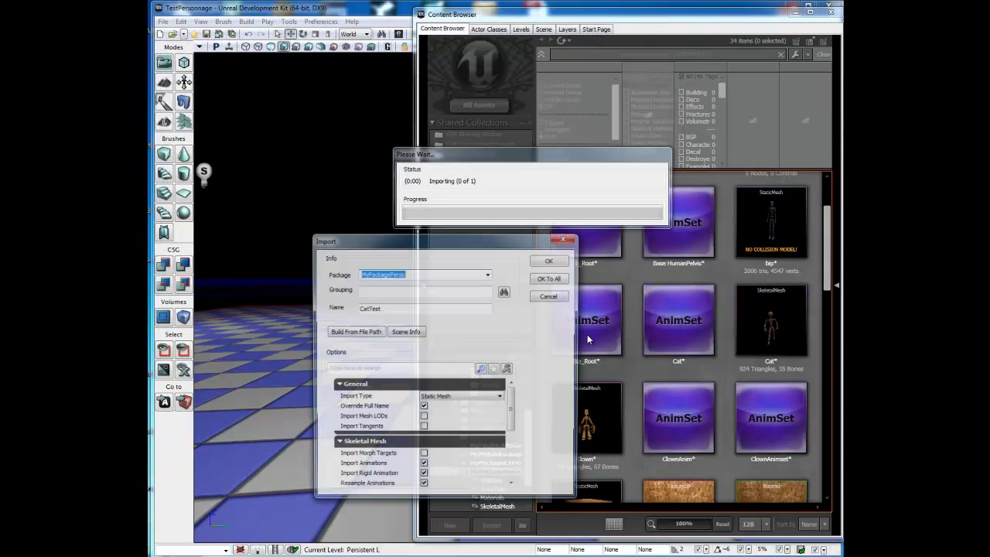
{"action": "left_click", "coordinate": [504, 291]}
{"action": "left_click", "coordinate": [492, 328]}
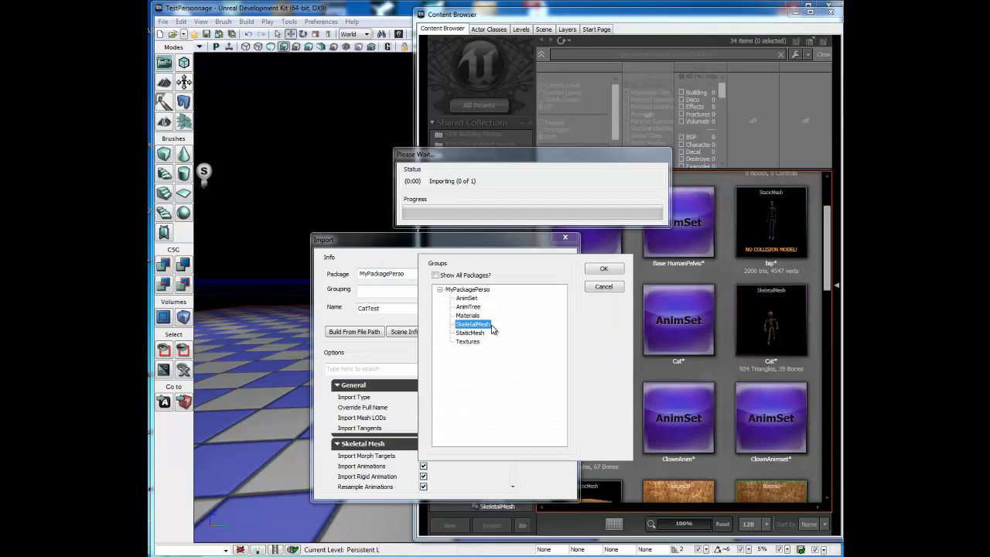
{"action": "left_click", "coordinate": [602, 270]}
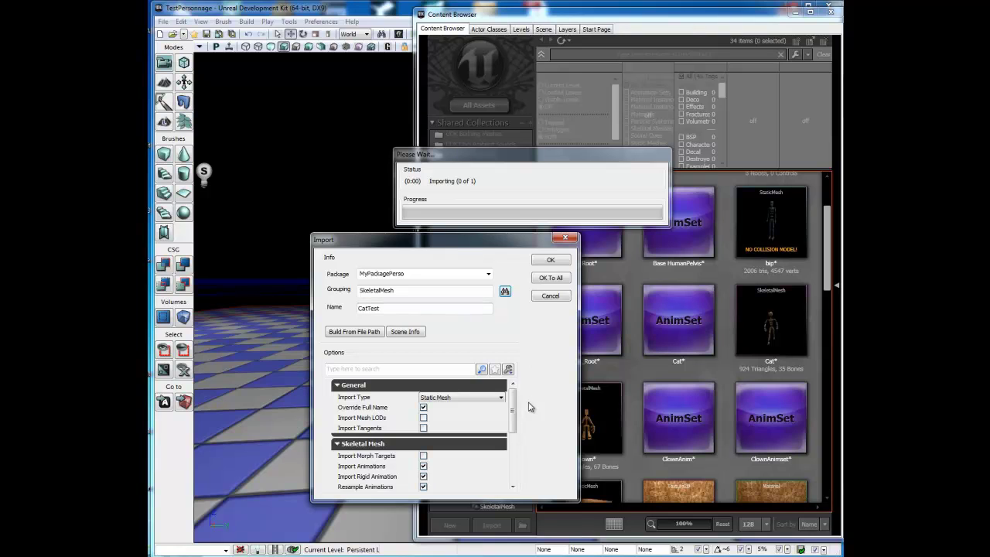
Set the import type to Skeletal Mesh, leave Import Materials and Import Textures off, and run the CatTest import
{"action": "mouse_move", "coordinate": [512, 406]}
{"action": "left_mouse_down"}
{"action": "mouse_move", "coordinate": [513, 453]}
{"action": "mouse_move", "coordinate": [513, 394]}
{"action": "left_mouse_up"}
{"action": "left_click", "coordinate": [453, 399]}
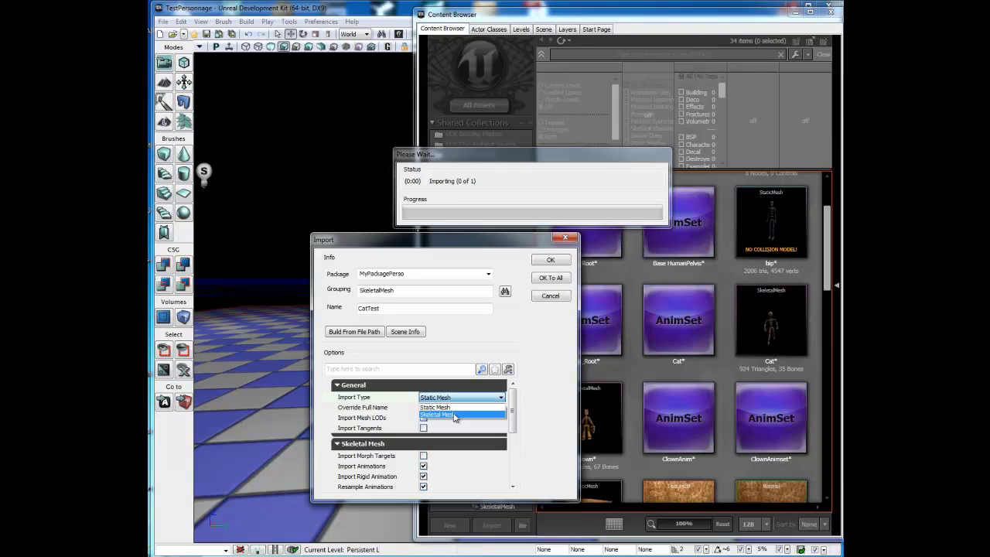
{"action": "left_click", "coordinate": [455, 418]}
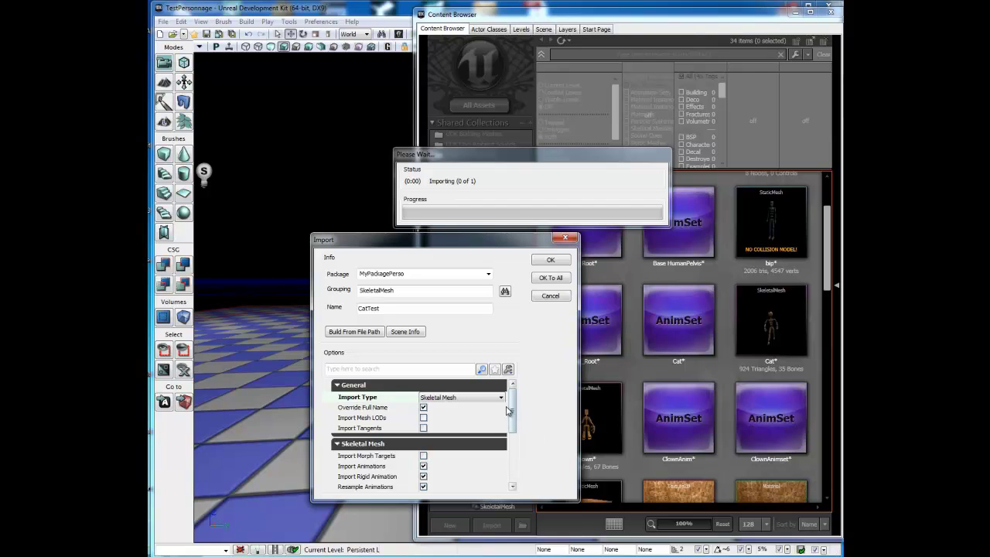
{"action": "left_click_drag", "start_coordinate": [513, 407], "coordinate": [517, 459]}
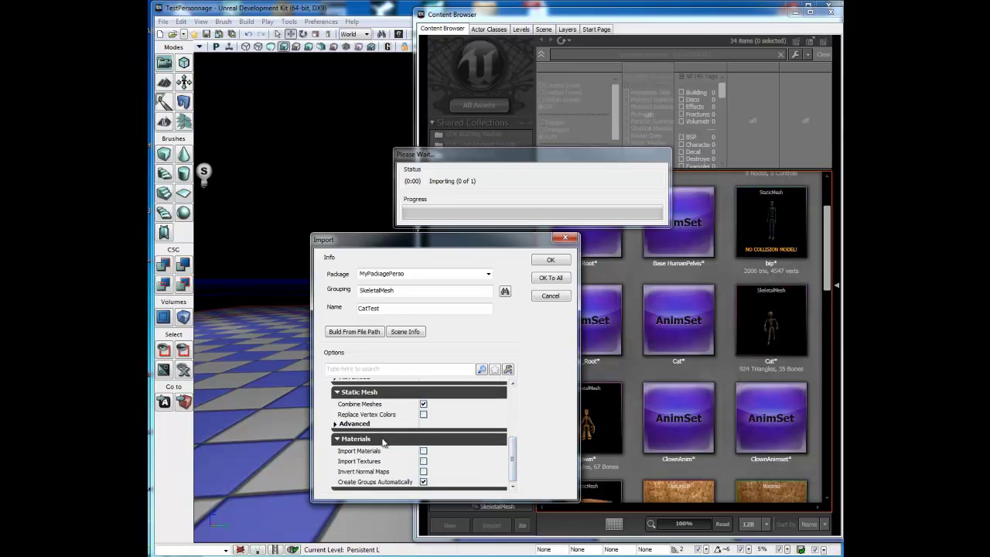
{"action": "left_click", "coordinate": [550, 277]}
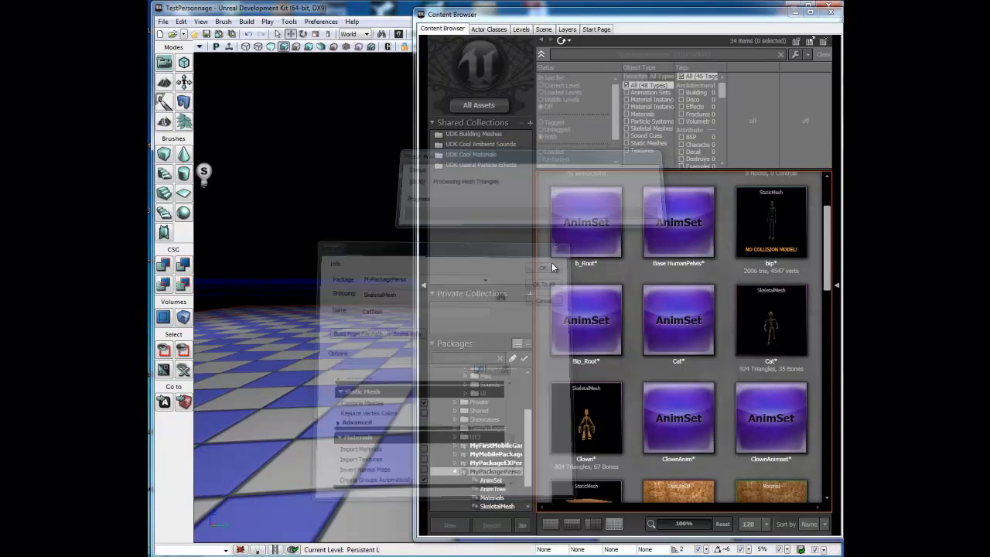
Open the imported CatTest skeletal mesh in the AnimSet Editor and inspect the character in the preview
{"action": "mouse_move", "coordinate": [769, 189]}
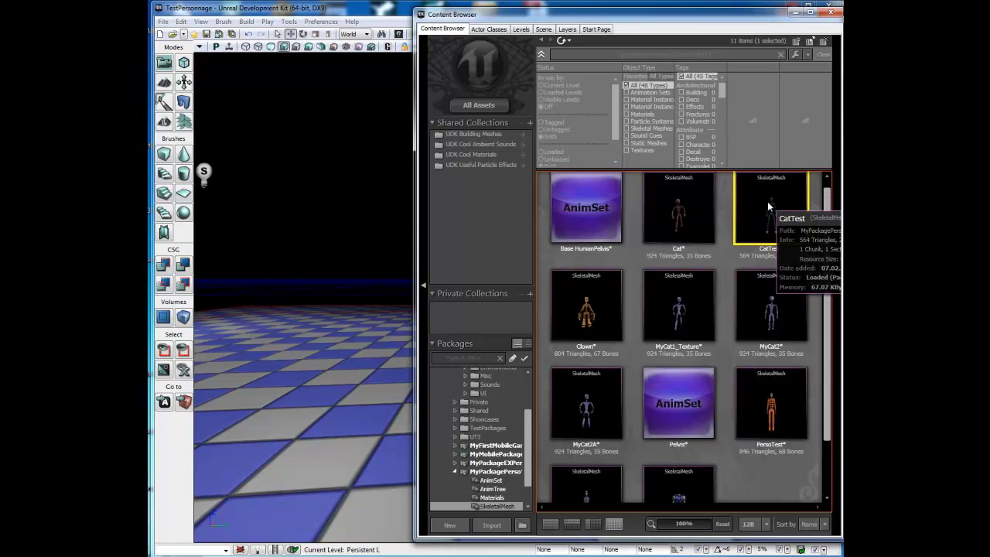
{"action": "double_click", "coordinate": [770, 207]}
{"action": "left_click_drag", "start_coordinate": [594, 316], "coordinate": [594, 247]}
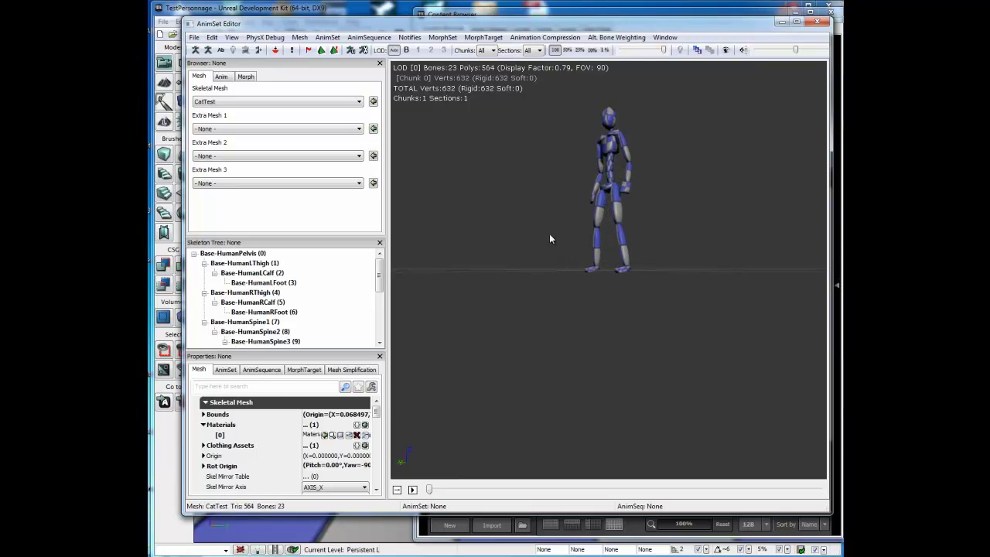
{"action": "mouse_move", "coordinate": [547, 223]}
{"action": "left_mouse_down"}
{"action": "mouse_move", "coordinate": [548, 243]}
{"action": "mouse_move", "coordinate": [543, 221]}
{"action": "left_mouse_up"}
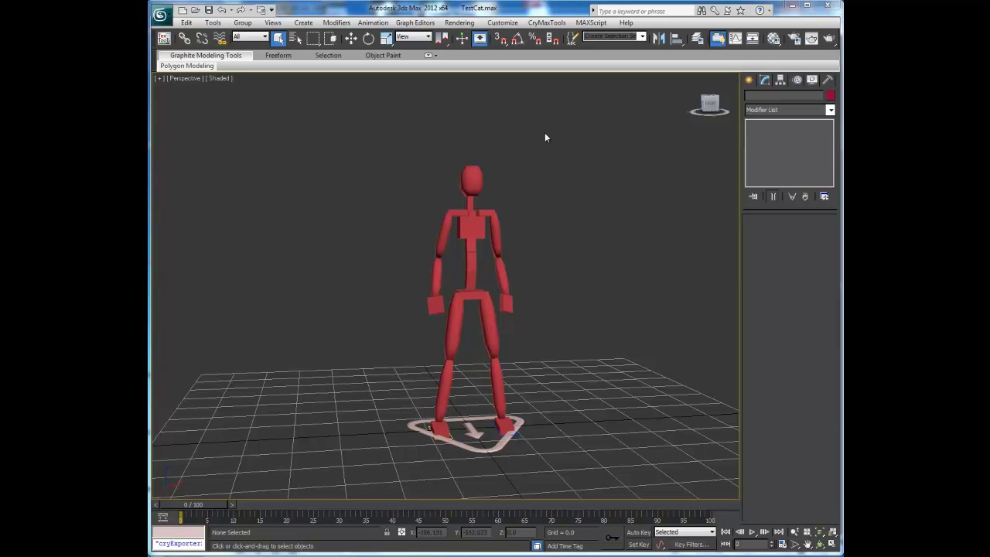
Switch to 3ds Max and export the character over the existing CatTest FBX file with Embed Media enabled
{"action": "left_click", "coordinate": [160, 15]}
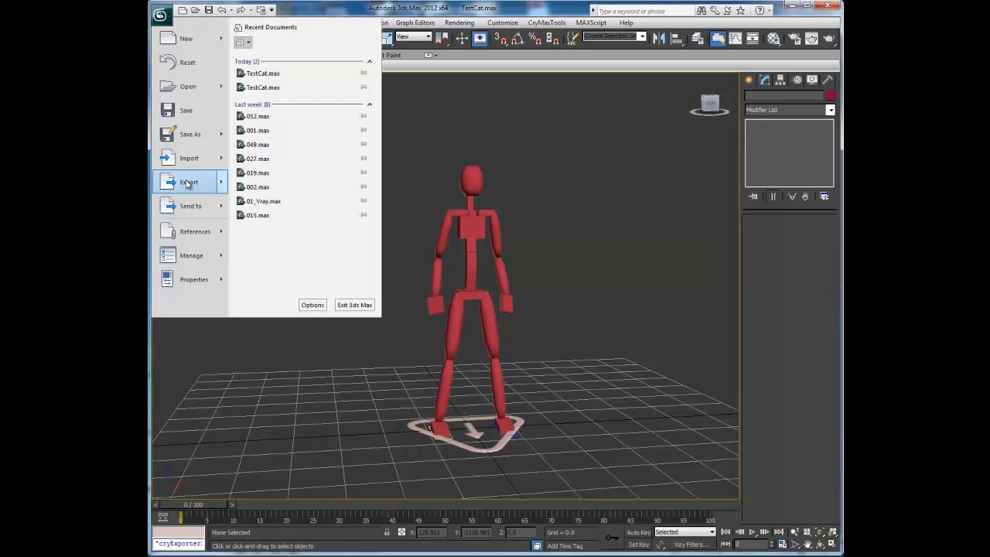
{"action": "mouse_move", "coordinate": [188, 184]}
{"action": "left_click", "coordinate": [283, 74]}
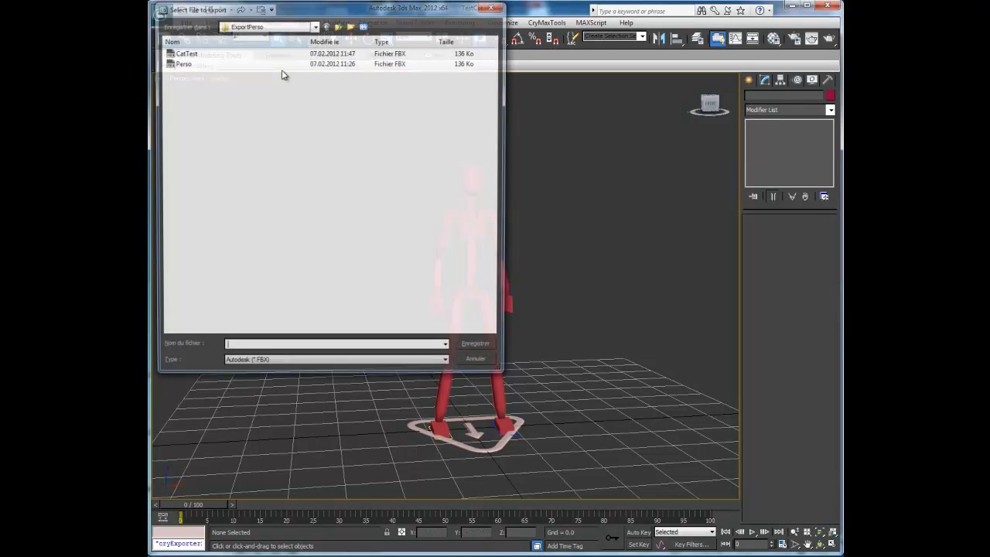
{"action": "left_click", "coordinate": [190, 52]}
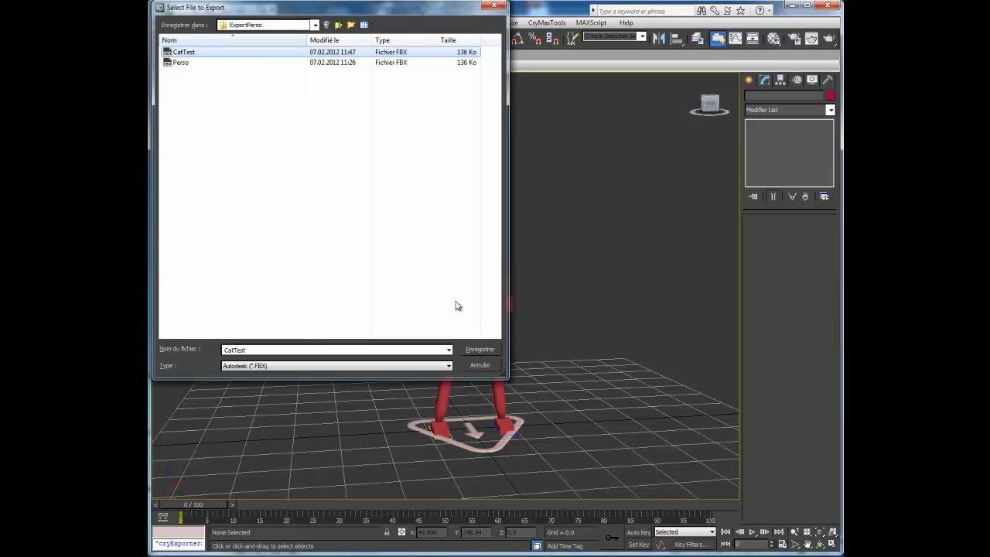
{"action": "left_click", "coordinate": [480, 349]}
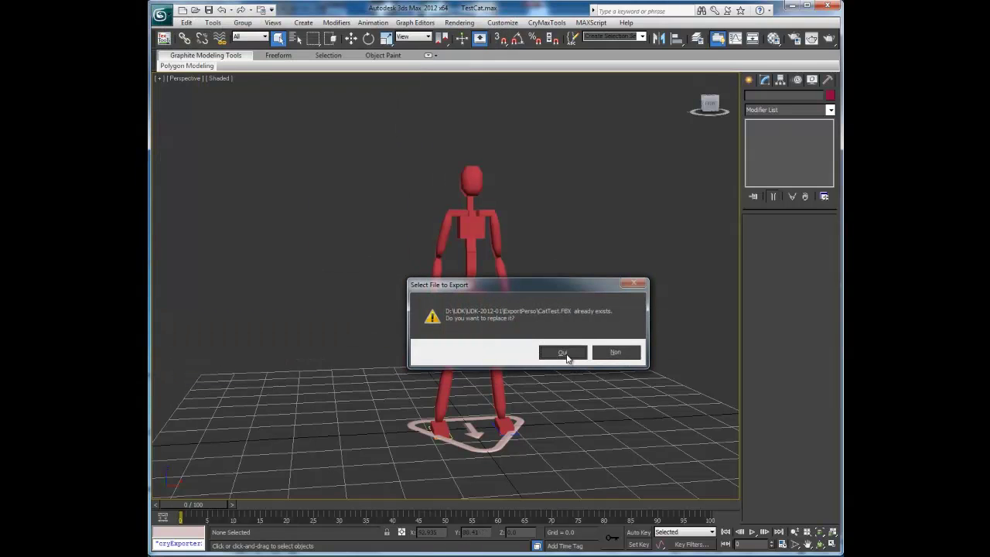
{"action": "left_click", "coordinate": [566, 354]}
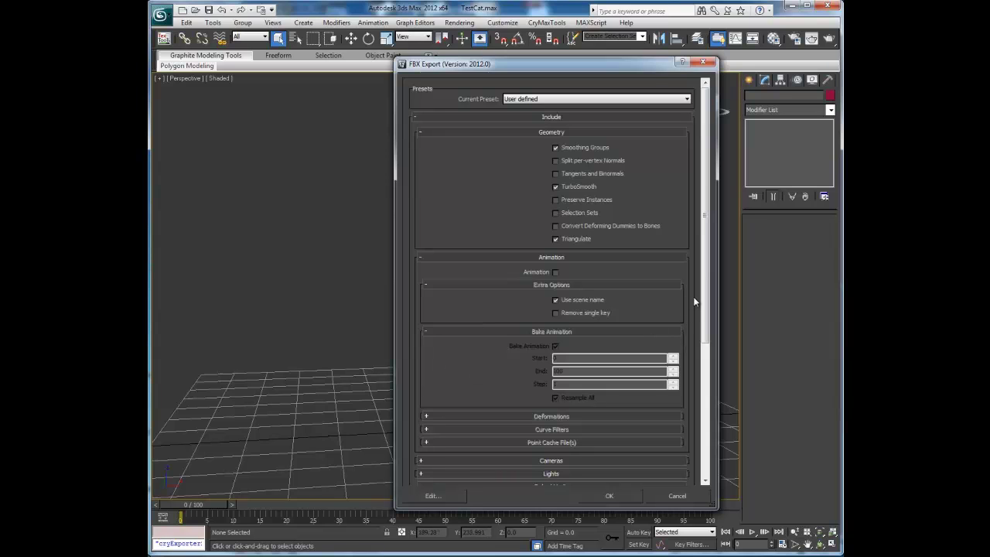
{"action": "left_click_drag", "start_coordinate": [707, 280], "coordinate": [707, 384]}
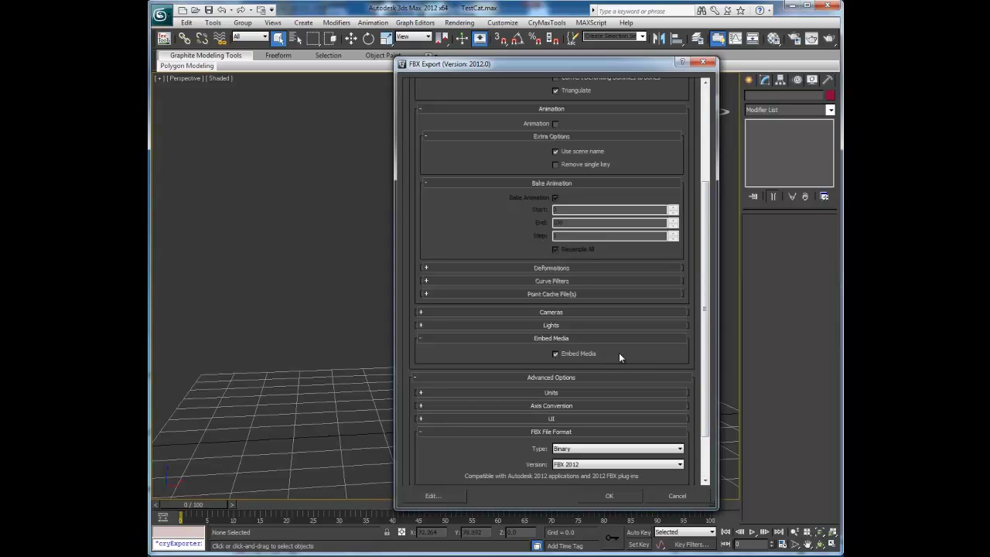
{"action": "left_click", "coordinate": [610, 496]}
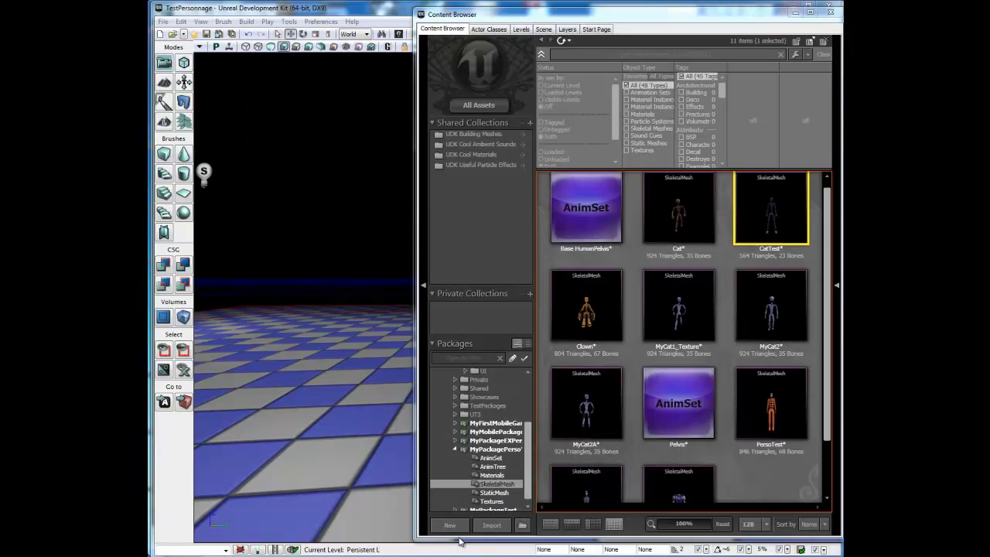
Switch to UDK and begin importing the updated CatTest FBX file, setting its import type to Skeletal Mesh
{"action": "left_click", "coordinate": [493, 526]}
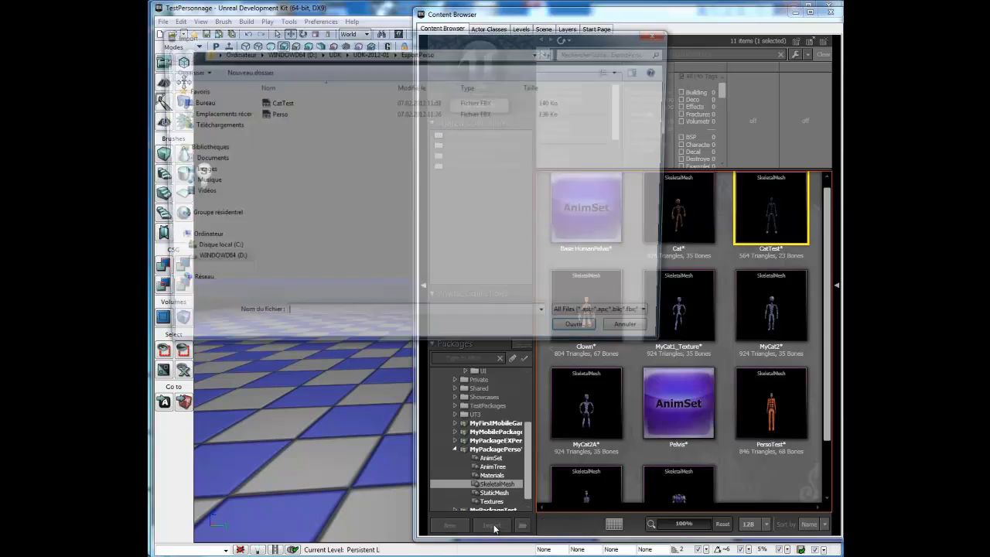
{"action": "left_click", "coordinate": [275, 103]}
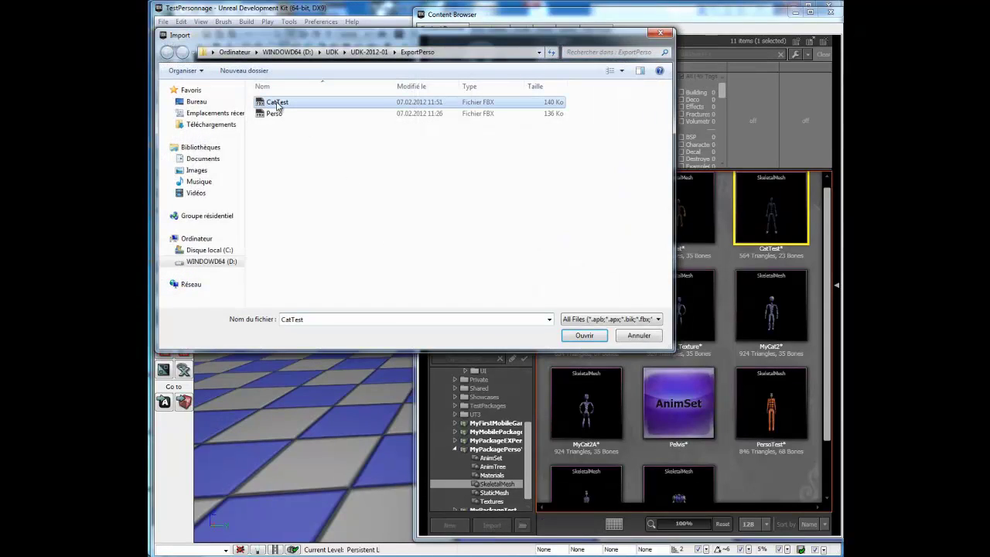
{"action": "left_click", "coordinate": [580, 336]}
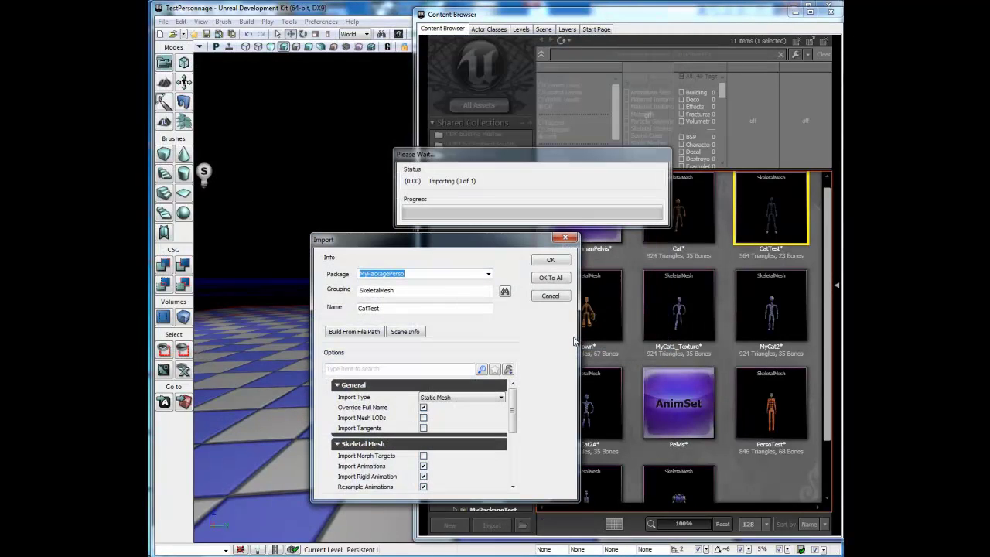
{"action": "left_click", "coordinate": [459, 402]}
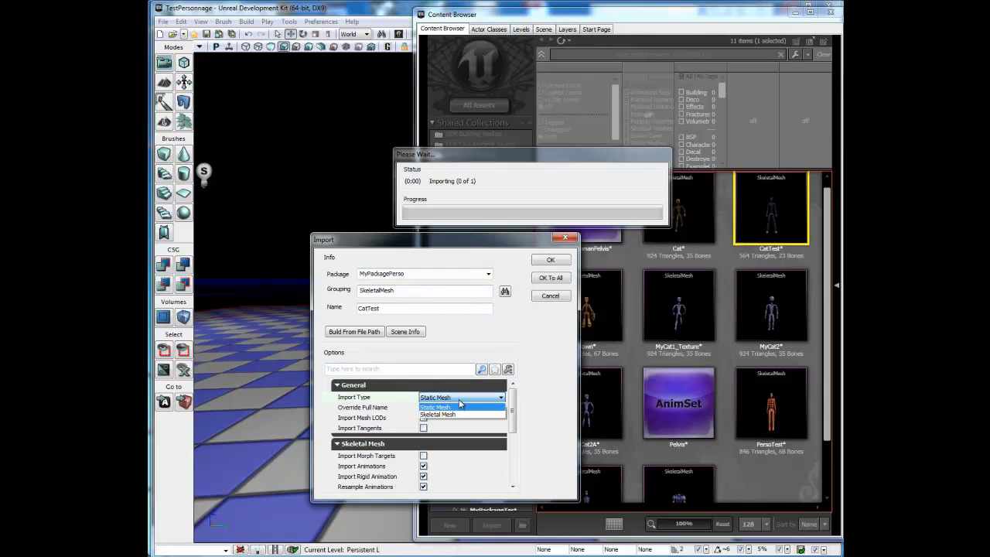
{"action": "left_click", "coordinate": [461, 417]}
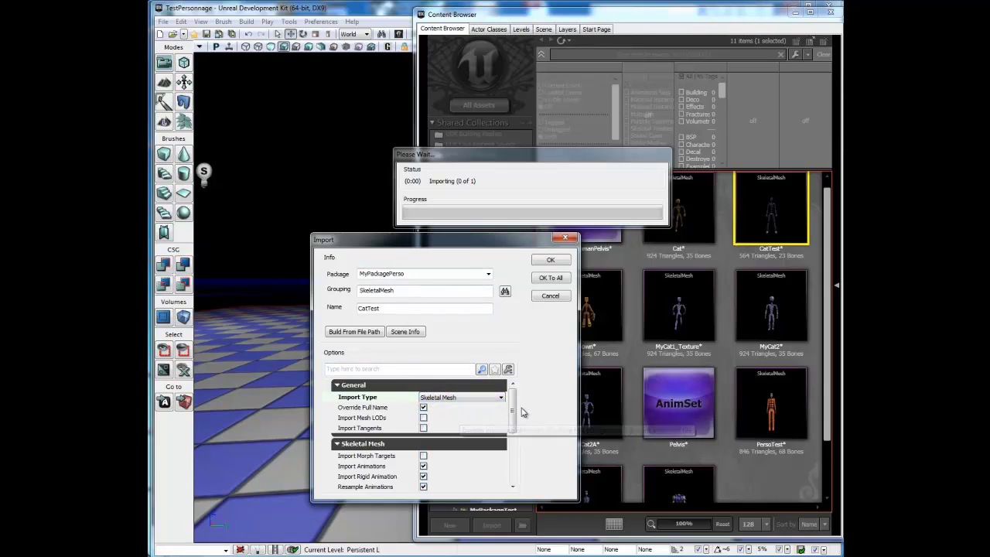
Enable Import Materials and Import Textures for CatTest and run the import
{"action": "left_click_drag", "start_coordinate": [513, 401], "coordinate": [514, 456]}
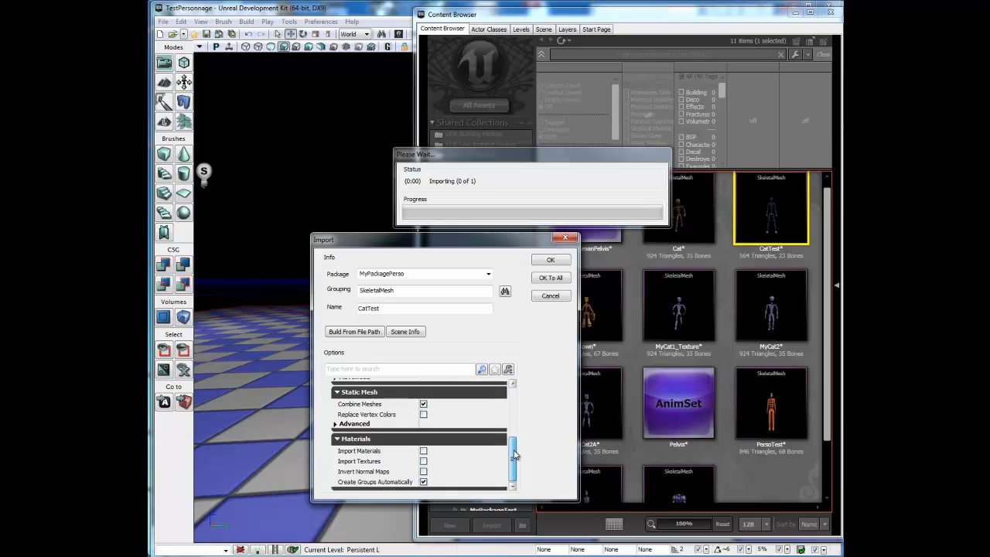
{"action": "left_click", "coordinate": [423, 450]}
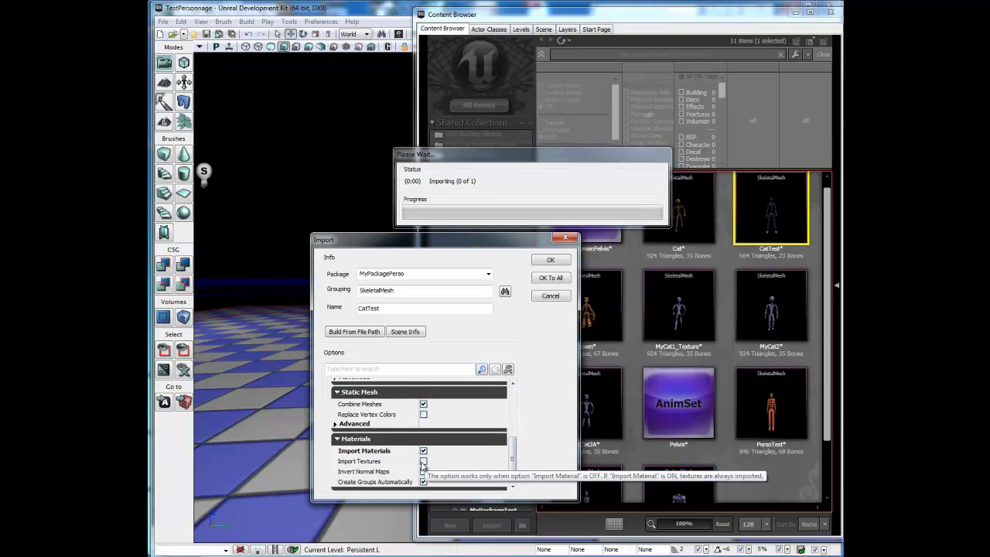
{"action": "left_click", "coordinate": [423, 461]}
{"action": "left_click", "coordinate": [546, 260]}
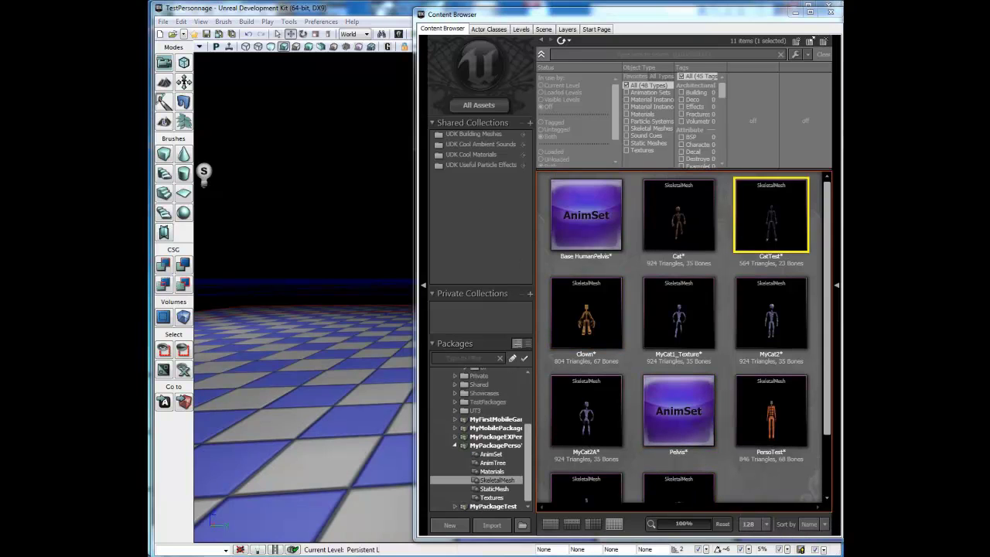
Check the 01 - Default material and the imported texture in MyPackagePerso's Materials and Textures groups
{"action": "mouse_move", "coordinate": [790, 208]}
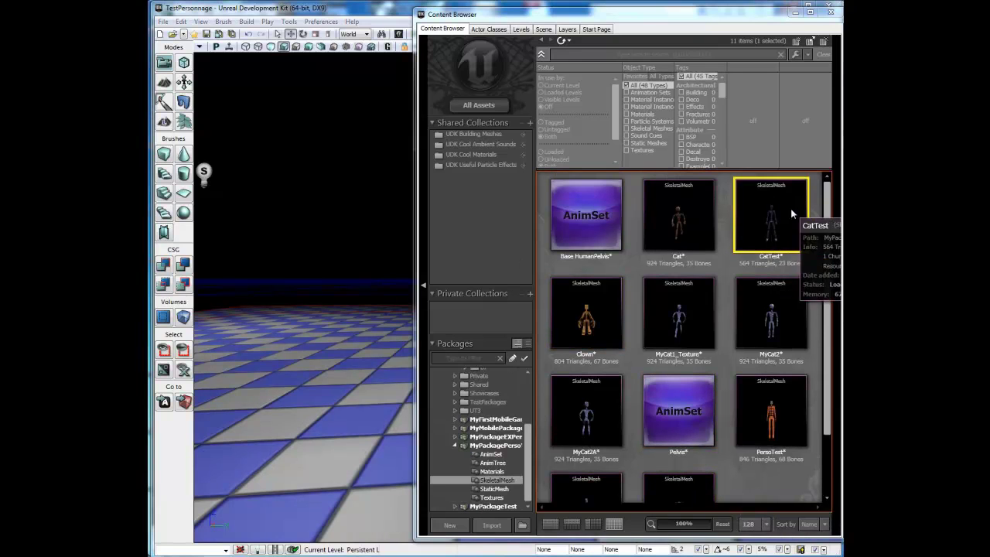
{"action": "left_click", "coordinate": [491, 472]}
{"action": "left_click", "coordinate": [582, 212]}
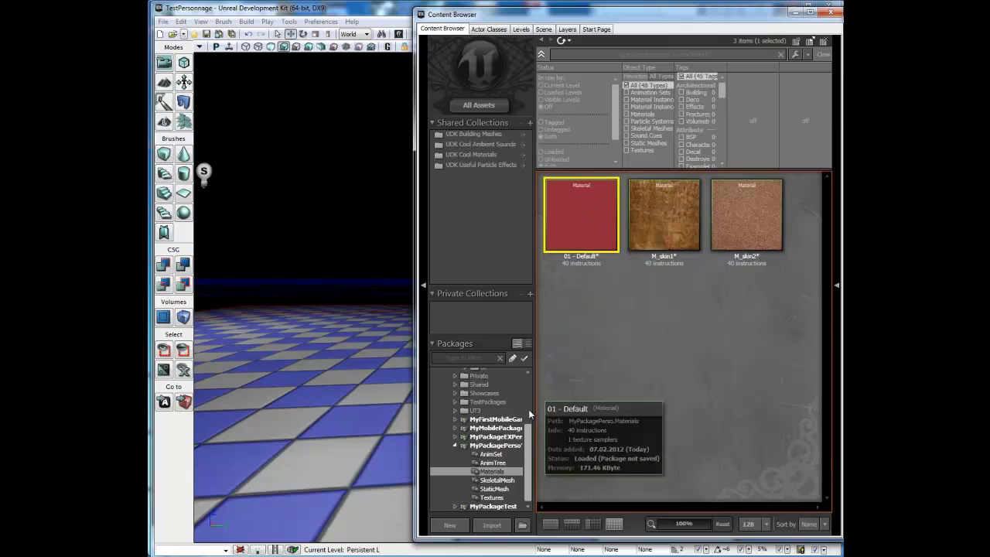
{"action": "left_click", "coordinate": [483, 501]}
{"action": "left_click", "coordinate": [655, 208]}
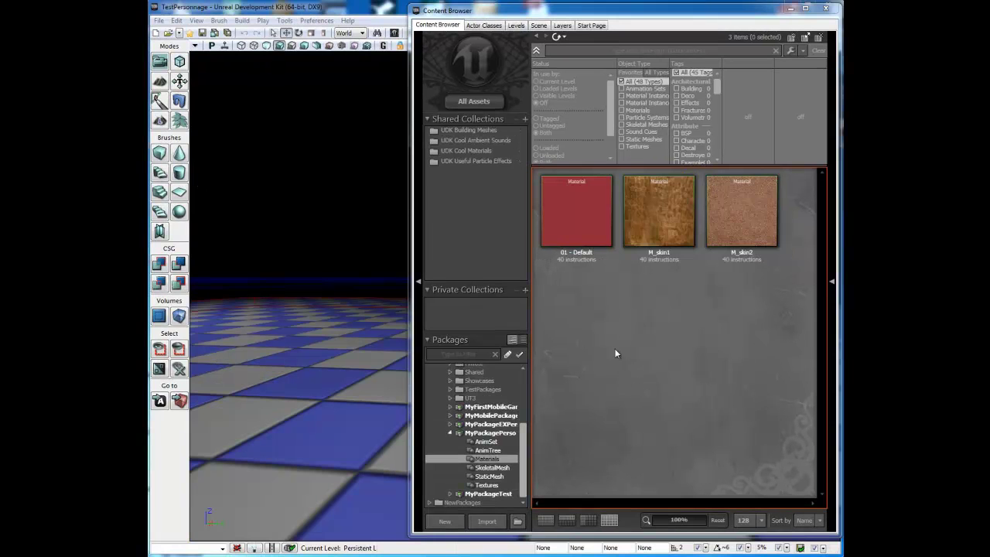
Open the 01 - Default material, find its Texture Sample's texture in the Content Browser, and return to the Materials group
{"action": "left_click", "coordinate": [589, 218]}
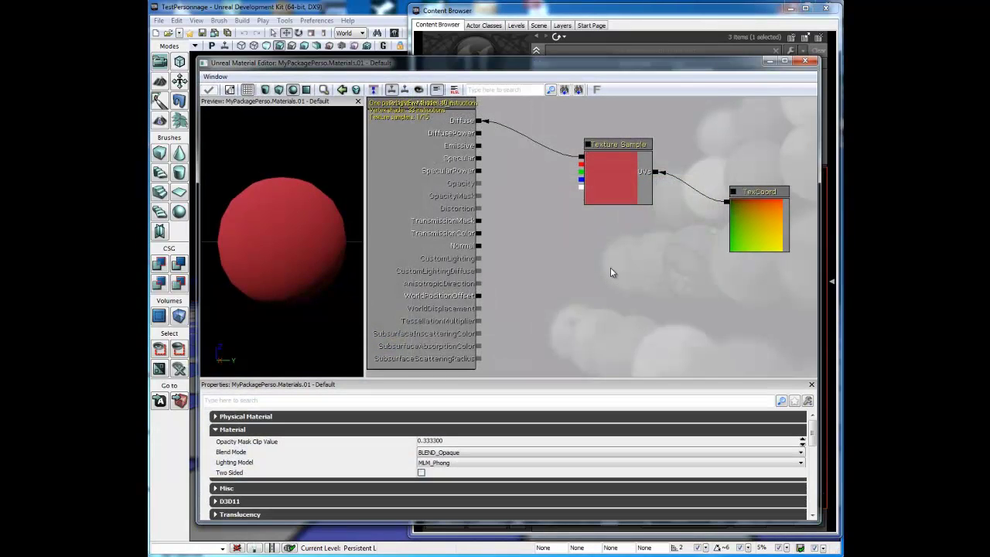
{"action": "mouse_move", "coordinate": [605, 255]}
{"action": "left_mouse_down"}
{"action": "mouse_move", "coordinate": [596, 271]}
{"action": "mouse_move", "coordinate": [607, 274]}
{"action": "left_mouse_up"}
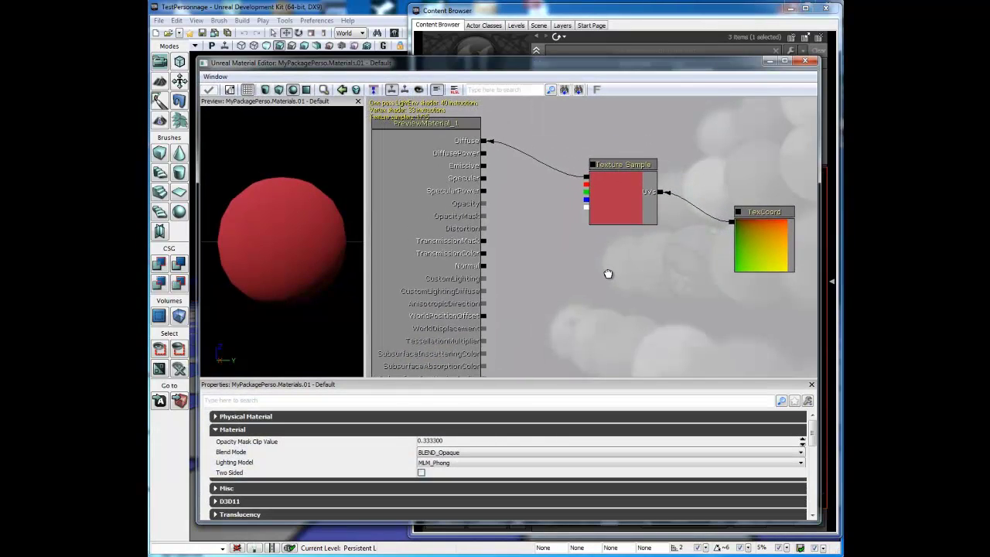
{"action": "left_click", "coordinate": [626, 196]}
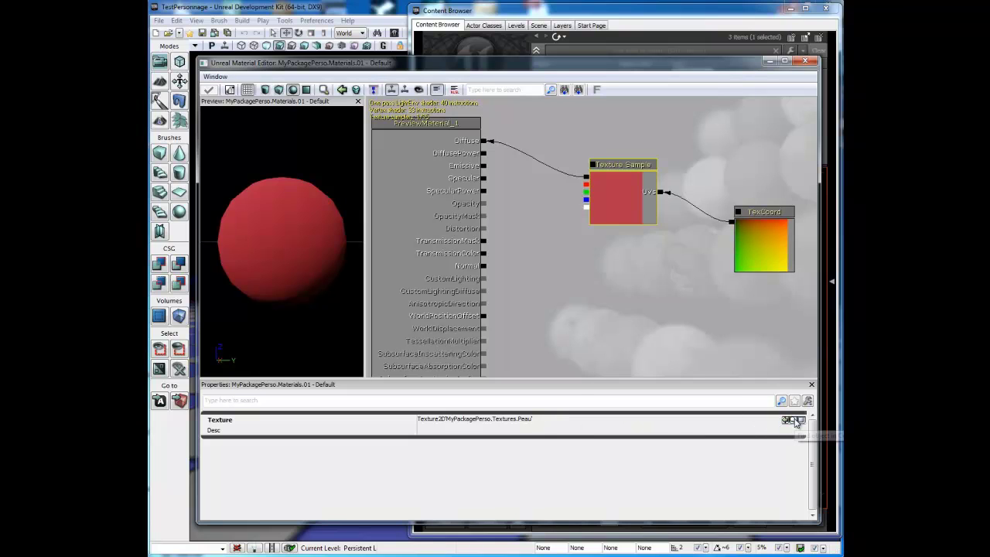
{"action": "left_click", "coordinate": [795, 421]}
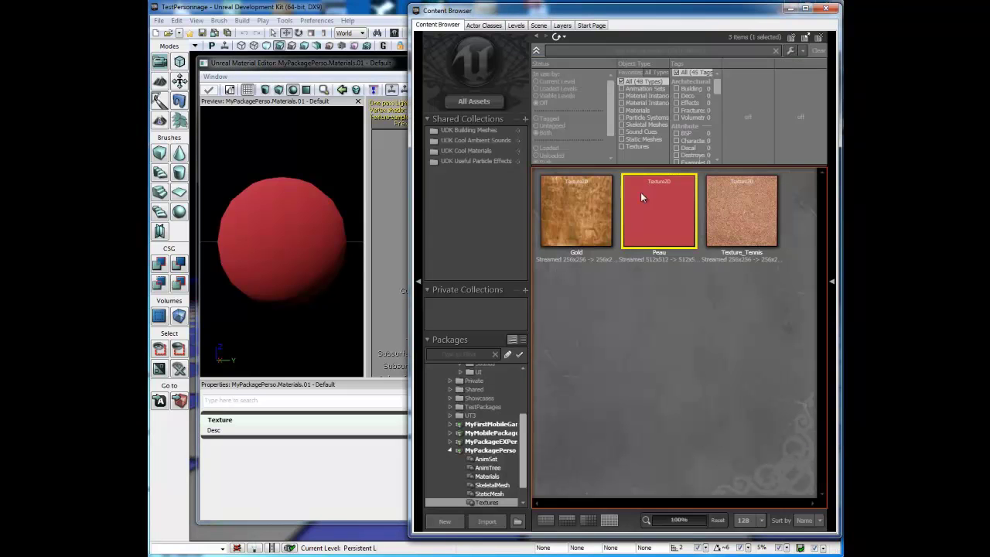
{"action": "left_click", "coordinate": [826, 9]}
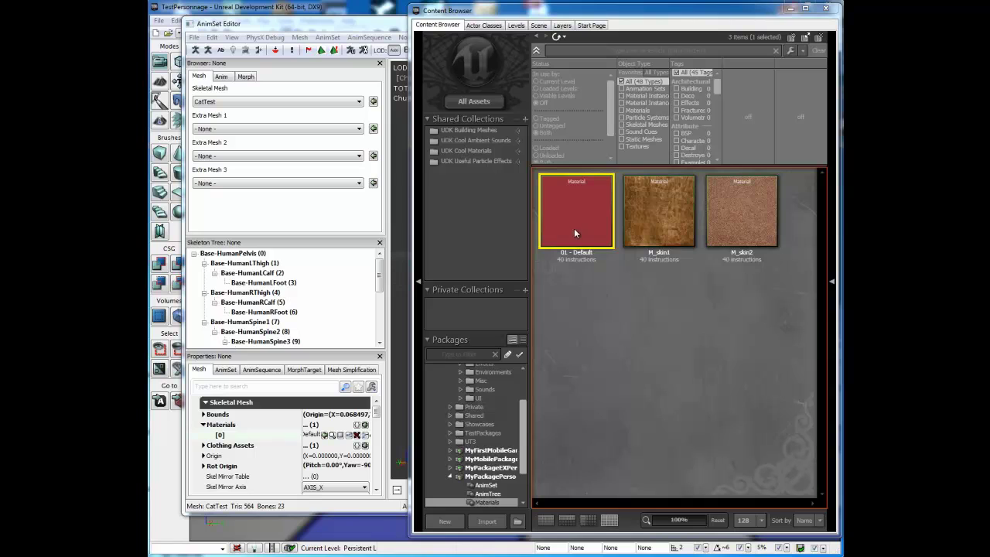
Switch to 3ds Max, add a CATMotion layer to the character's pelvis, and activate the rig's animation mode
{"action": "left_click", "coordinate": [826, 8]}
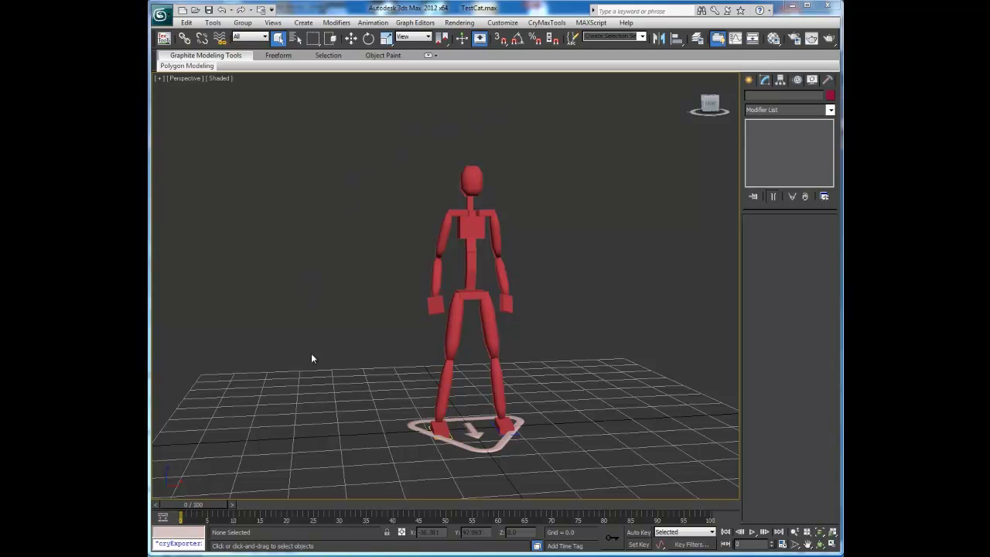
{"action": "left_click", "coordinate": [472, 294]}
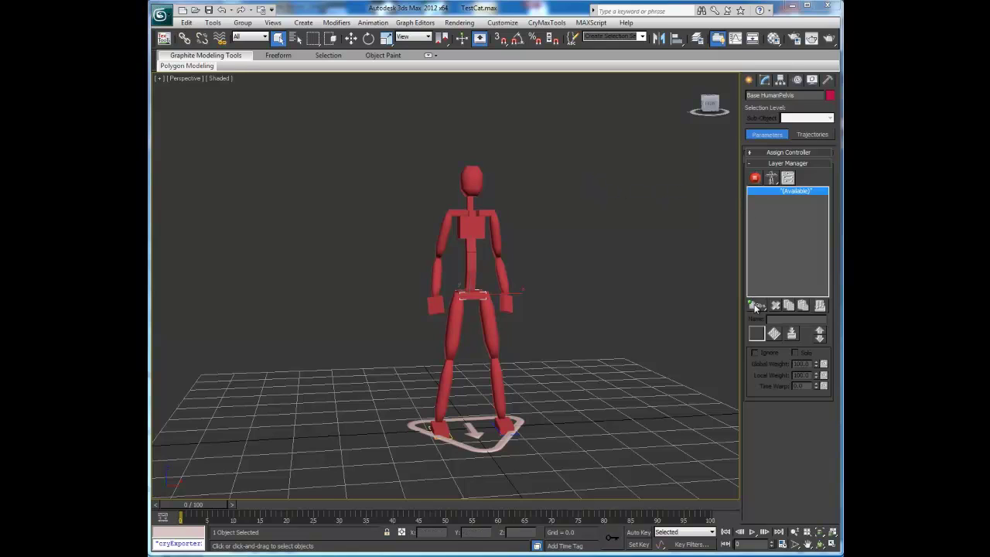
{"action": "left_click_drag", "start_coordinate": [760, 308], "coordinate": [761, 360]}
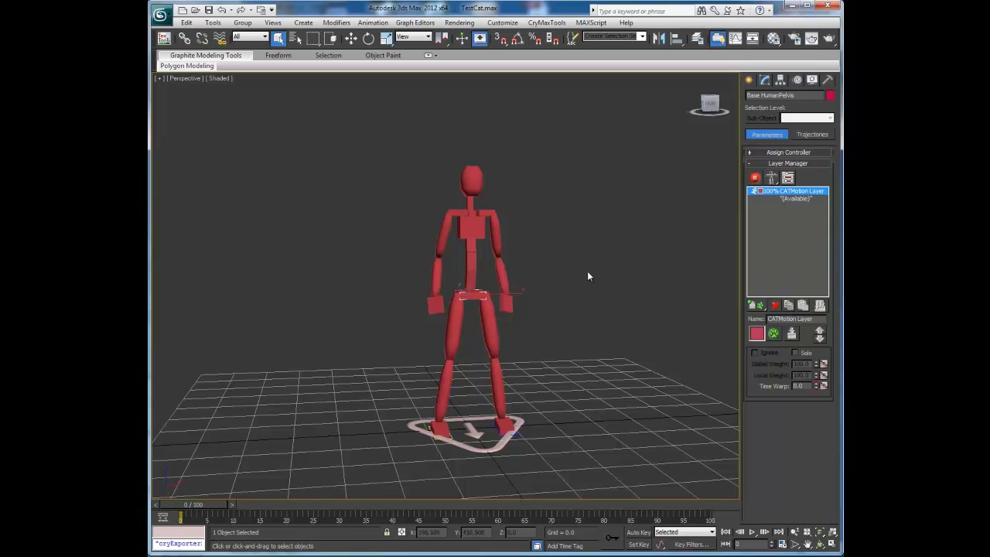
{"action": "left_click", "coordinate": [755, 177]}
Play the CAT character's walk animation with the CATMotion global settings open
{"action": "left_click", "coordinate": [751, 532]}
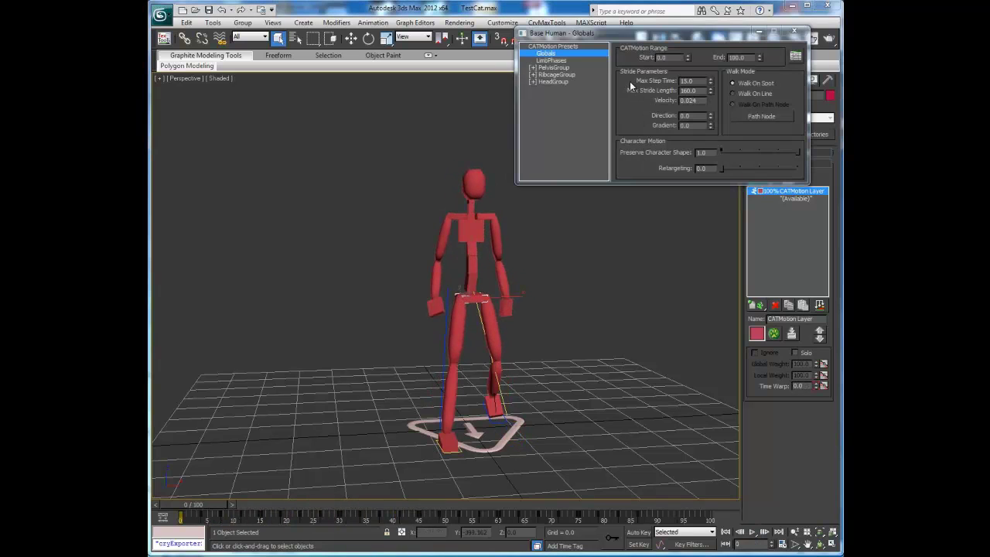
{"action": "left_click", "coordinate": [754, 535]}
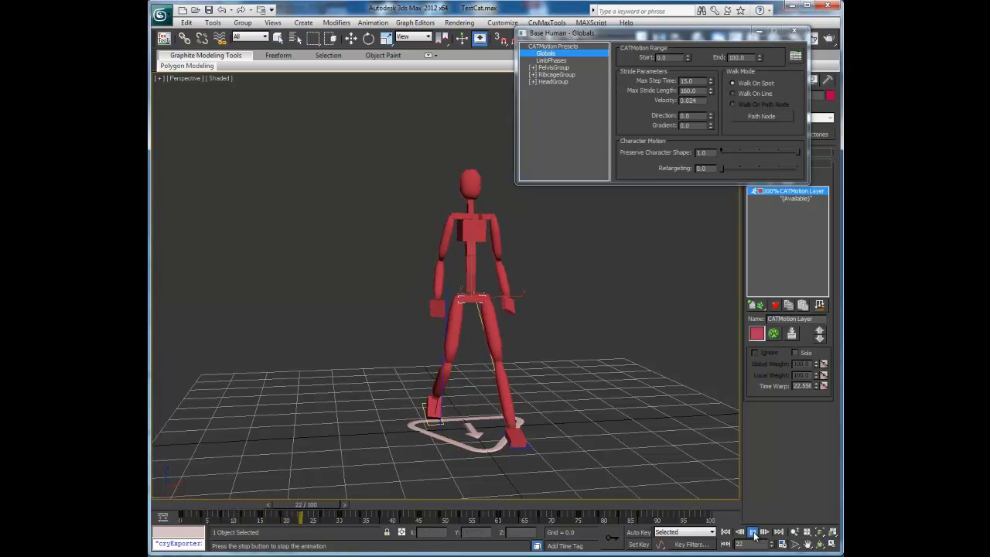
{"action": "left_click", "coordinate": [754, 536]}
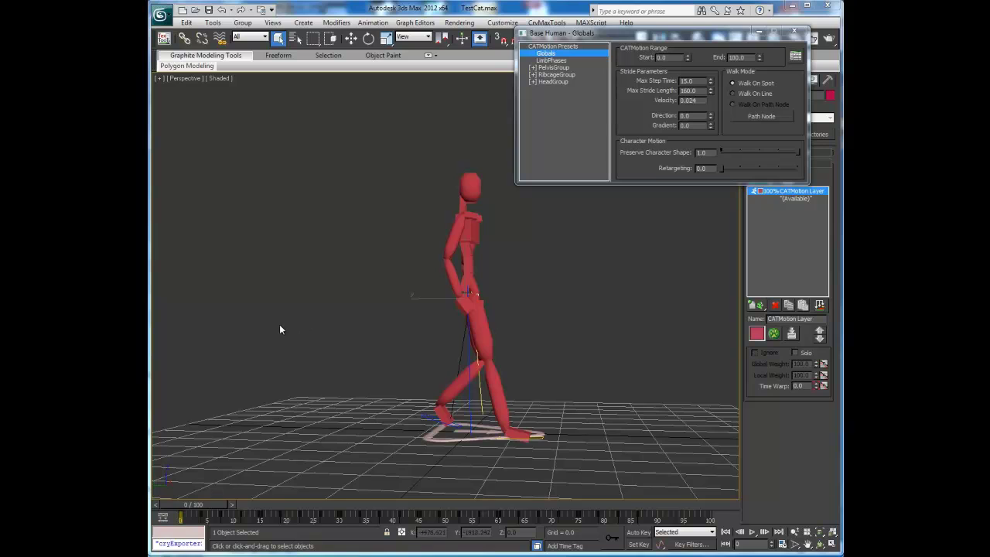
Scrub through the walk cycle and set the end of the CATMotion range and of the animation time to 31
{"action": "left_click_drag", "start_coordinate": [191, 503], "coordinate": [344, 522]}
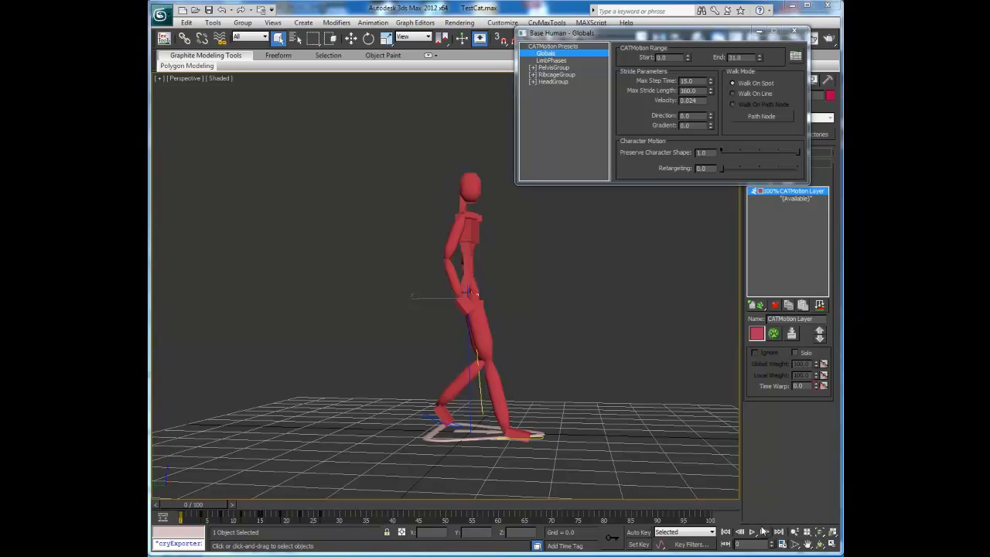
{"action": "left_click", "coordinate": [782, 547]}
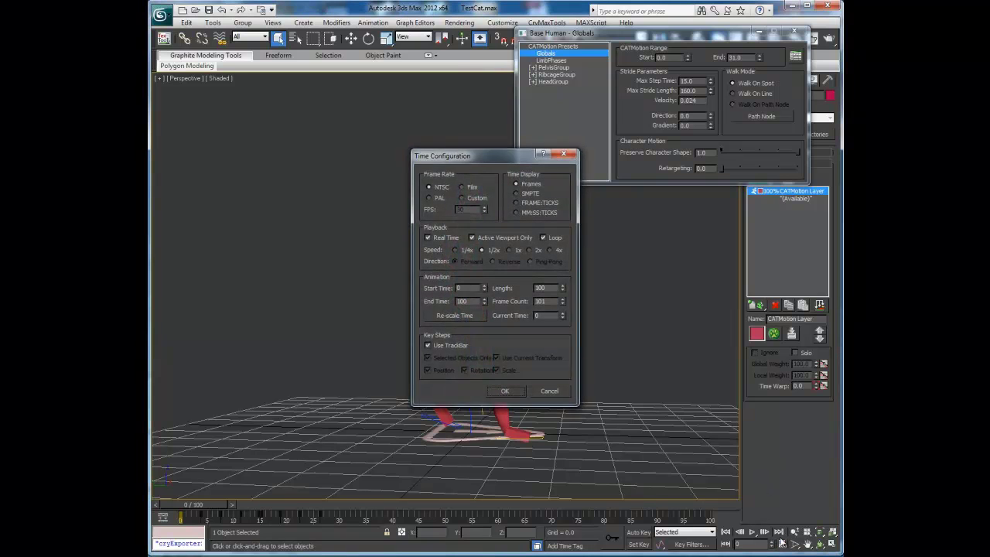
{"action": "left_click_drag", "start_coordinate": [473, 302], "coordinate": [403, 301]}
{"action": "type", "text": "31"}
{"action": "left_click", "coordinate": [499, 391]}
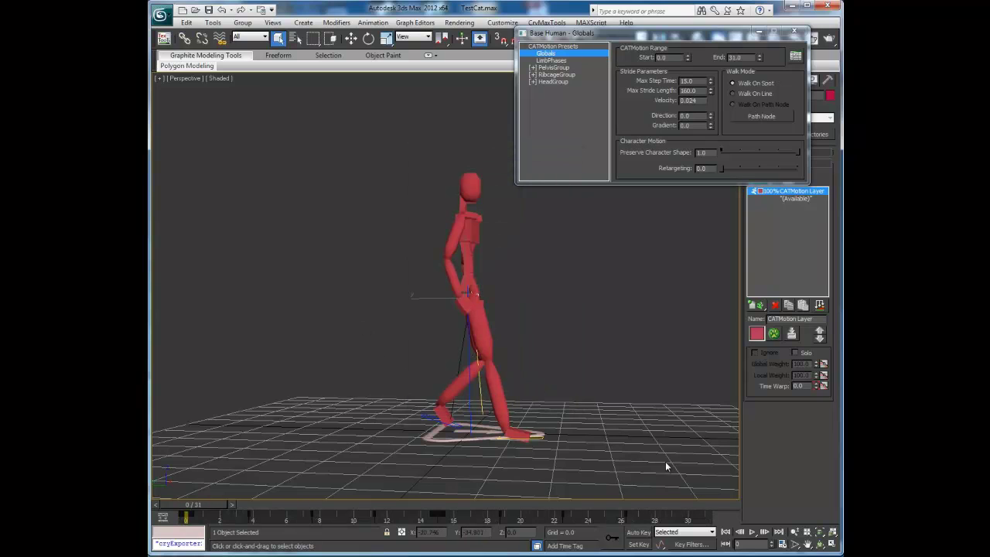
Play the shortened walk cycle to check how it loops
{"action": "left_click", "coordinate": [752, 533]}
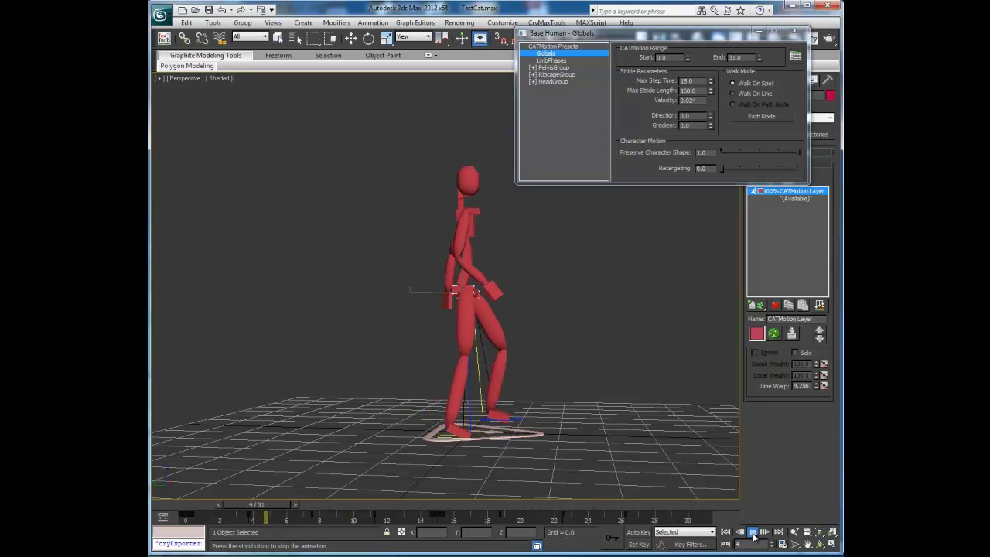
{"action": "left_click", "coordinate": [752, 532]}
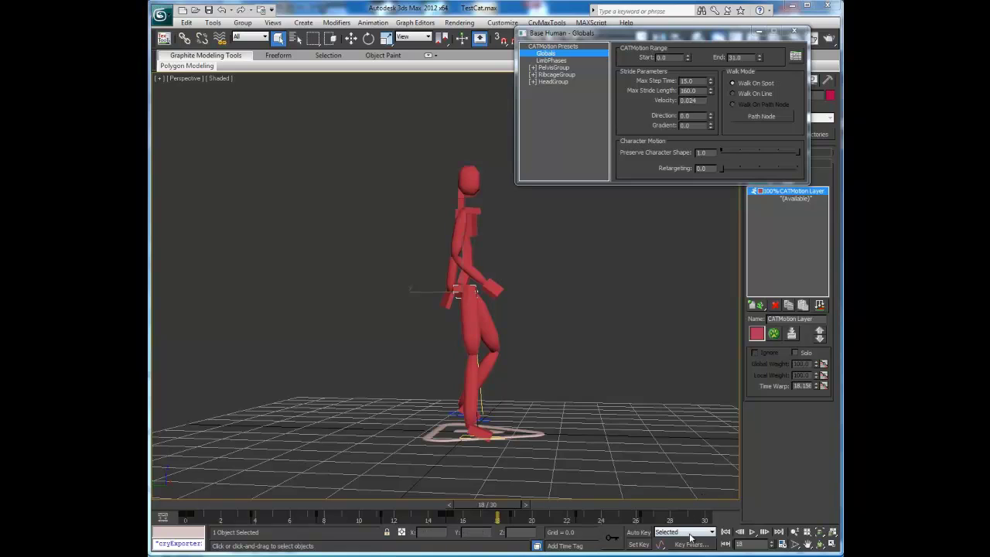
{"action": "left_click", "coordinate": [752, 533]}
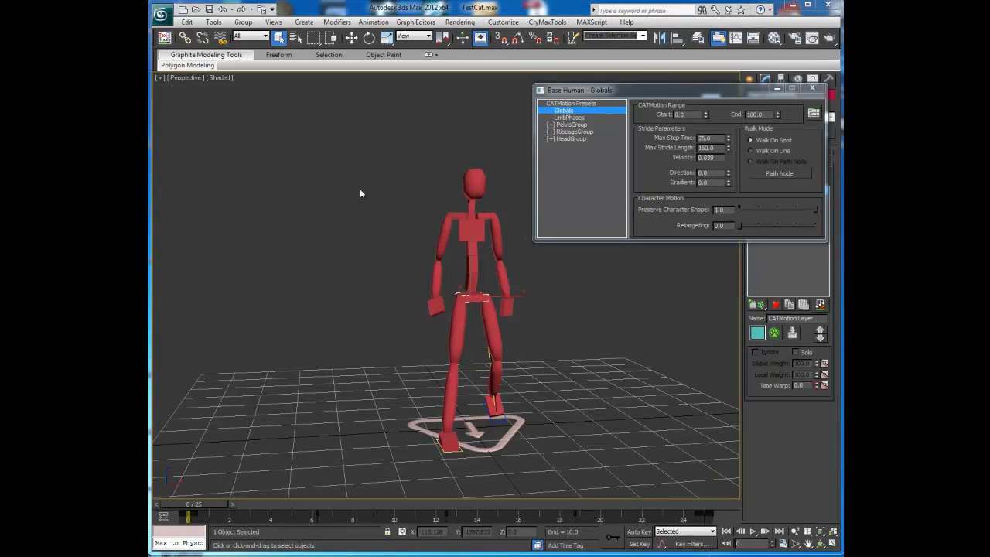
Export the walking character as FBX with Animation enabled, replacing the existing CatTestAV file in ExportPerso
{"action": "left_click", "coordinate": [161, 14]}
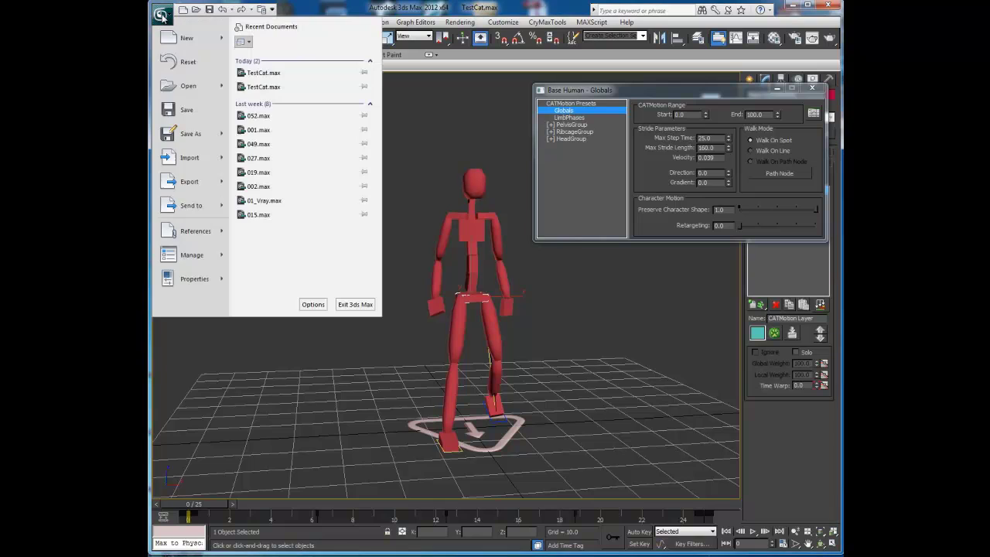
{"action": "left_click", "coordinate": [182, 186]}
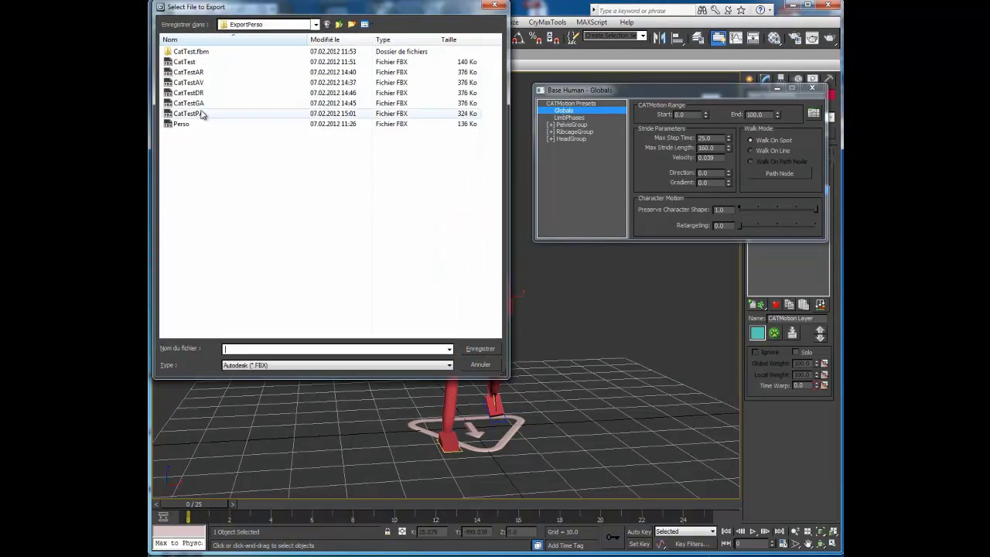
{"action": "left_click", "coordinate": [196, 83]}
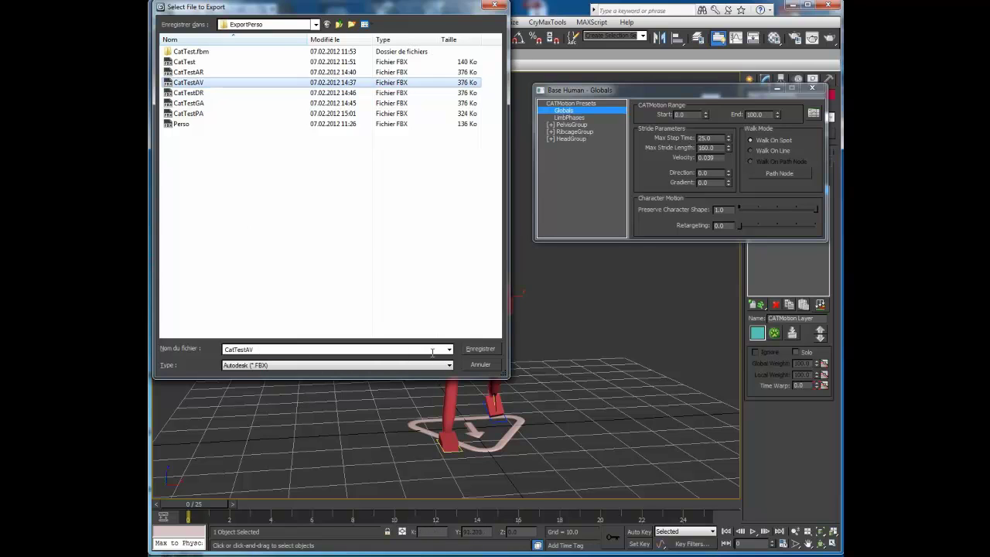
{"action": "left_click", "coordinate": [481, 348]}
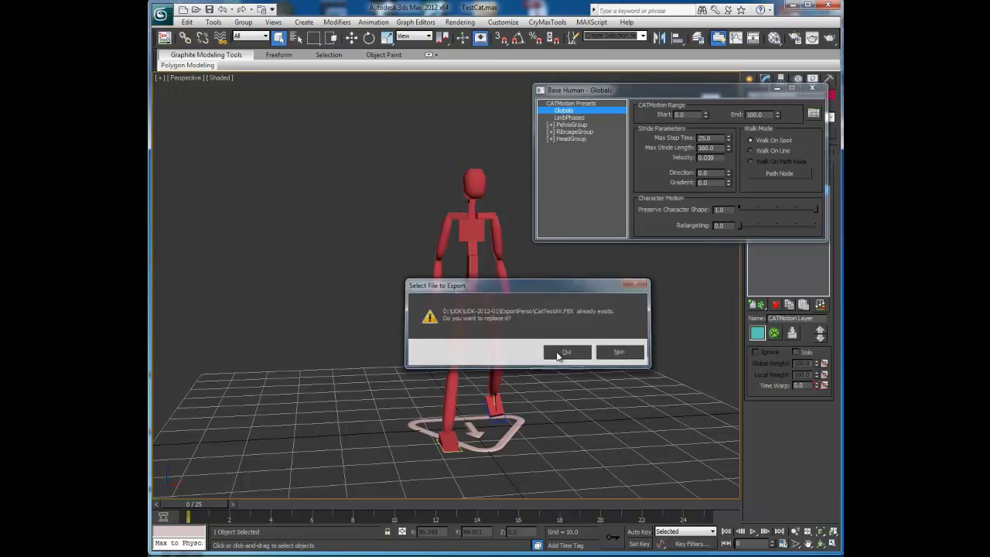
{"action": "left_click", "coordinate": [564, 352]}
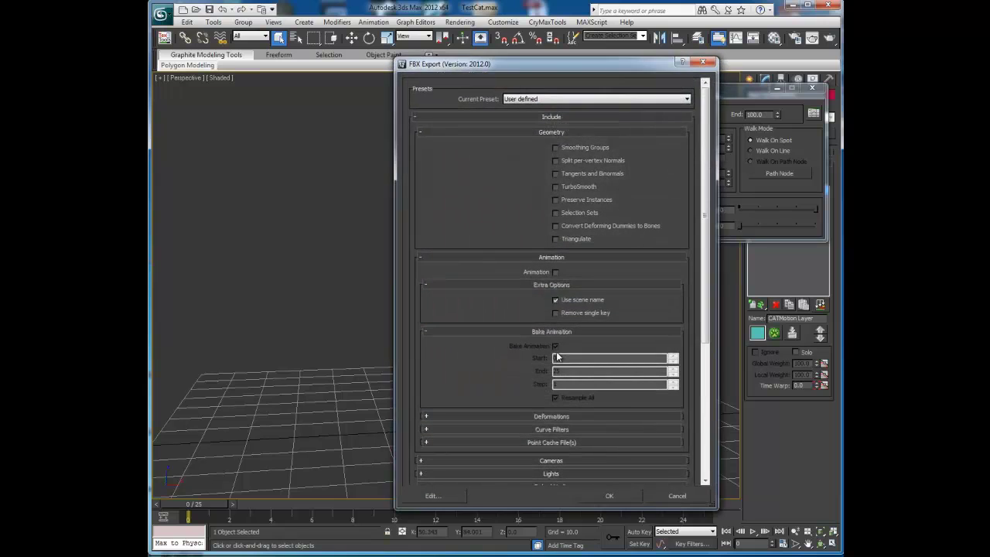
{"action": "left_click", "coordinate": [556, 272]}
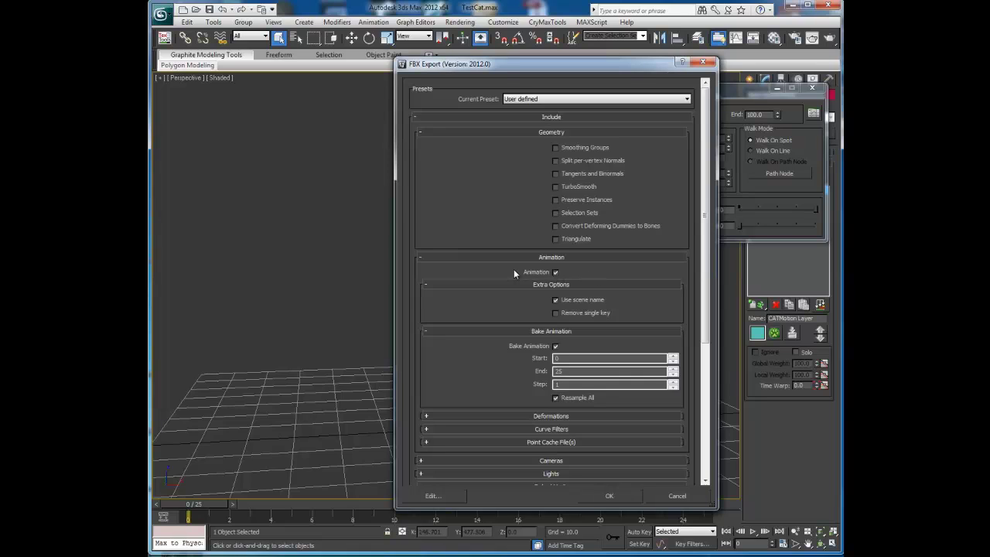
{"action": "left_click", "coordinate": [631, 495]}
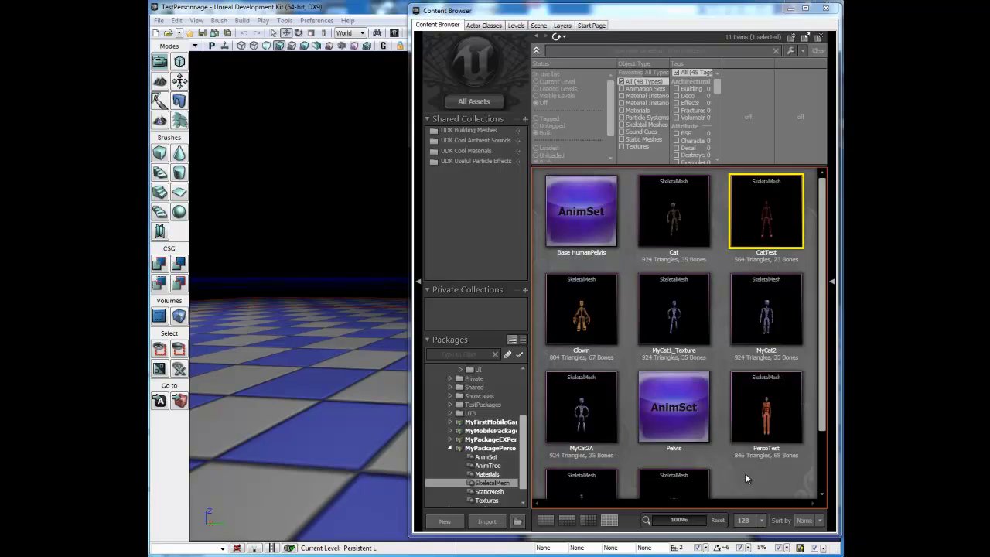
Switch to UDK and create a new AnimSet named CatTestAnimset in MyPackagePerso's AnimSet group
{"action": "right_click", "coordinate": [745, 473]}
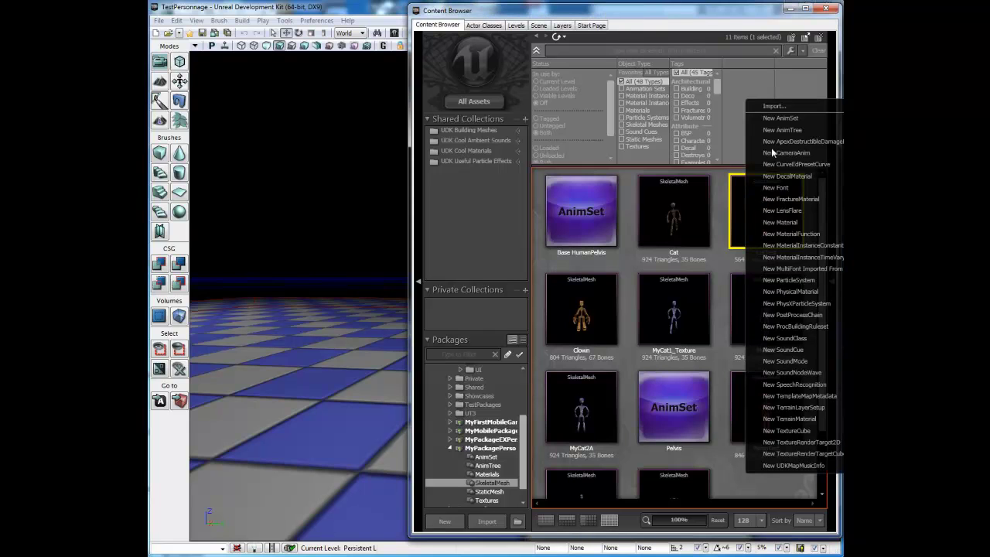
{"action": "left_click", "coordinate": [774, 118]}
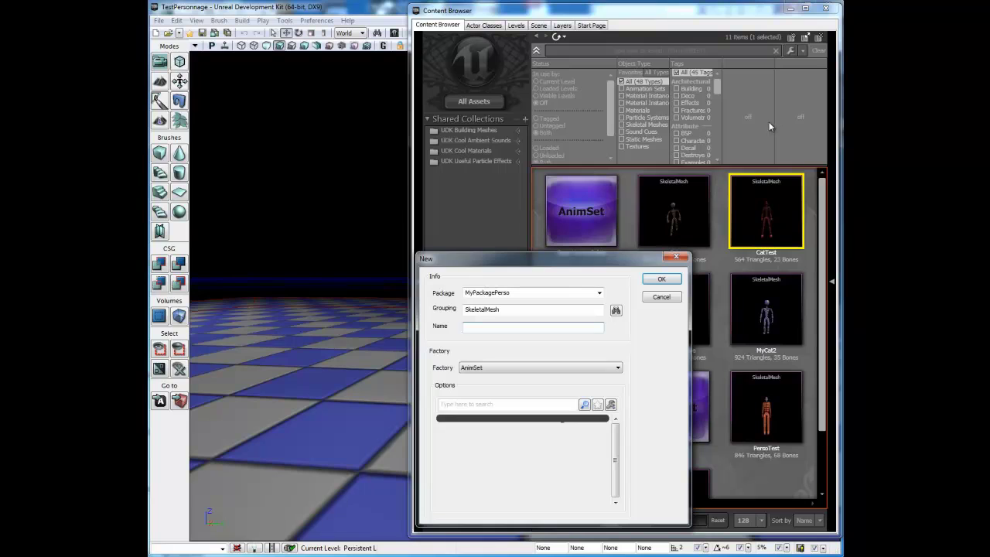
{"action": "left_click", "coordinate": [516, 311]}
{"action": "left_click", "coordinate": [616, 310]}
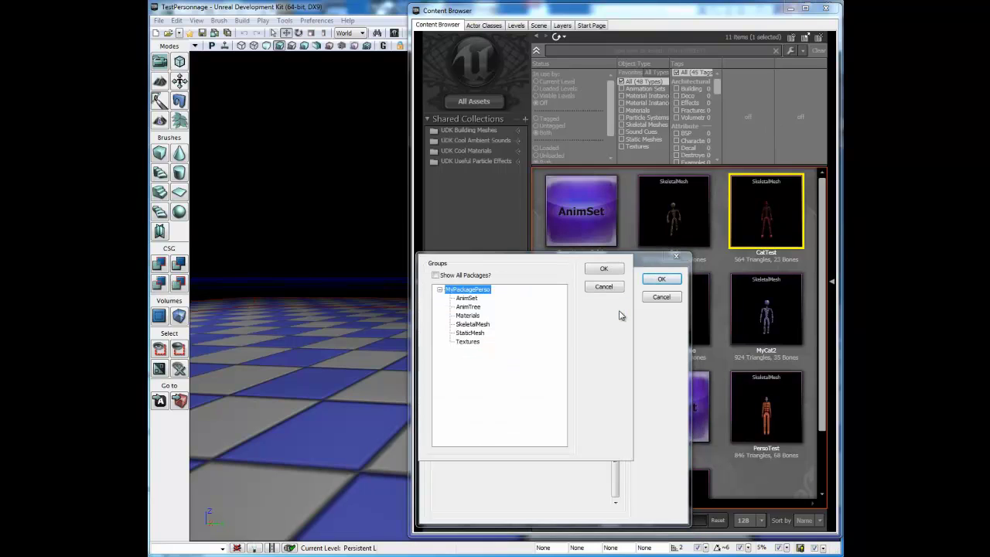
{"action": "left_click", "coordinate": [471, 299]}
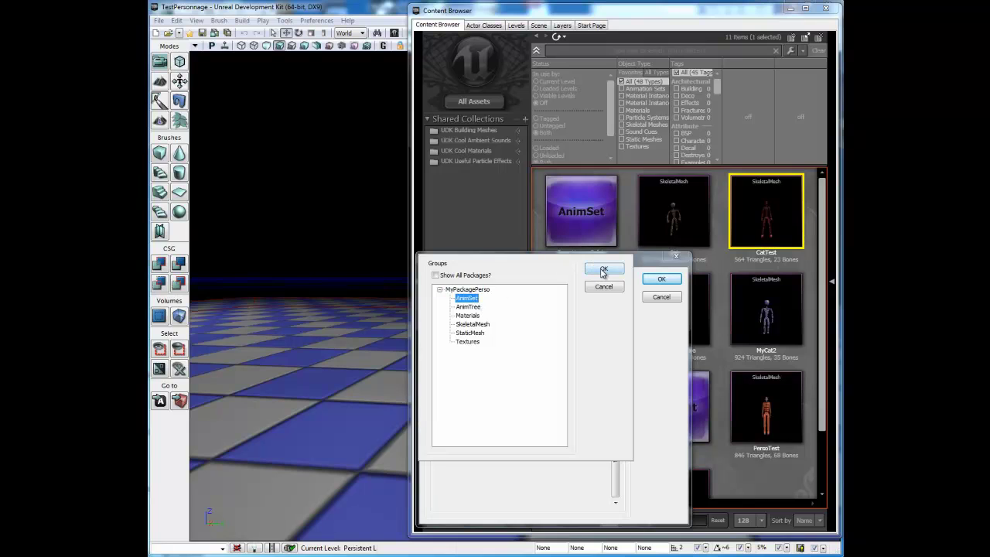
{"action": "left_click", "coordinate": [603, 270]}
{"action": "left_click", "coordinate": [474, 327]}
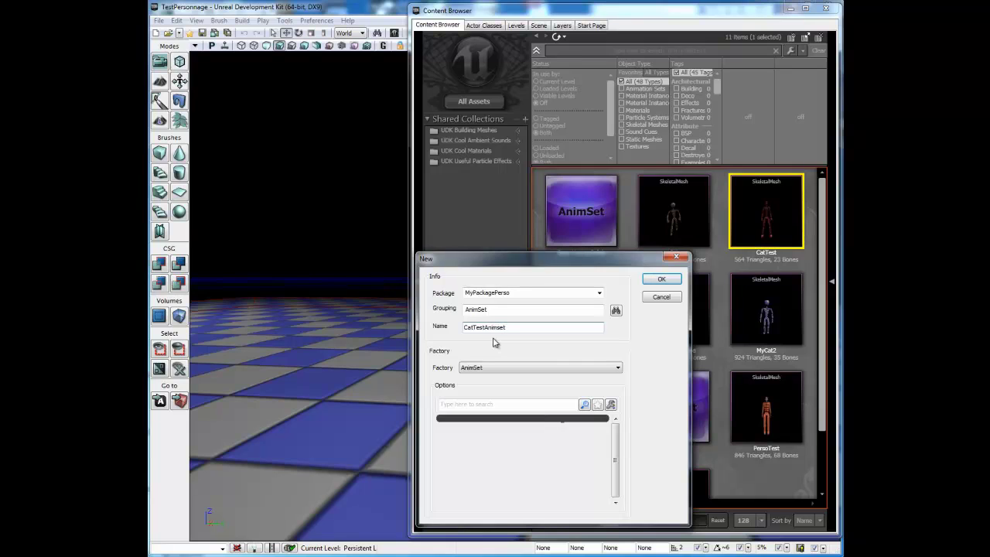
{"action": "left_click", "coordinate": [662, 280]}
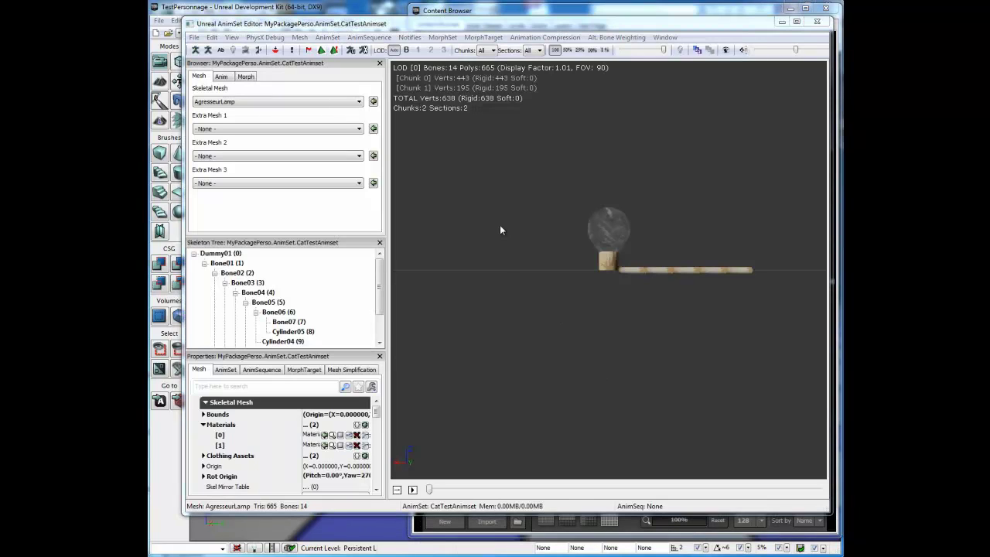
Choose CatTest as the skeletal mesh for CatTestAnimset and inspect it up close in the preview
{"action": "left_click", "coordinate": [227, 102]}
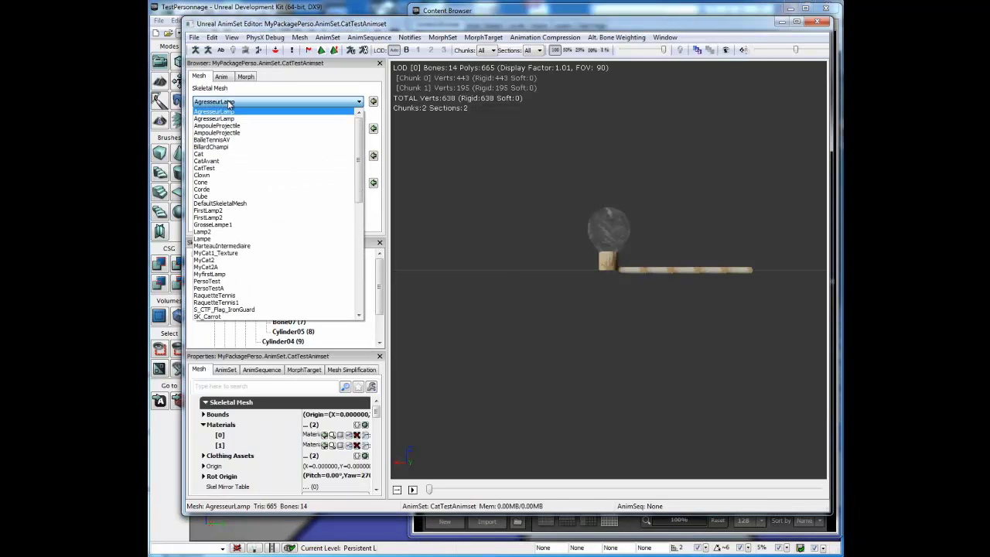
{"action": "left_click", "coordinate": [215, 168]}
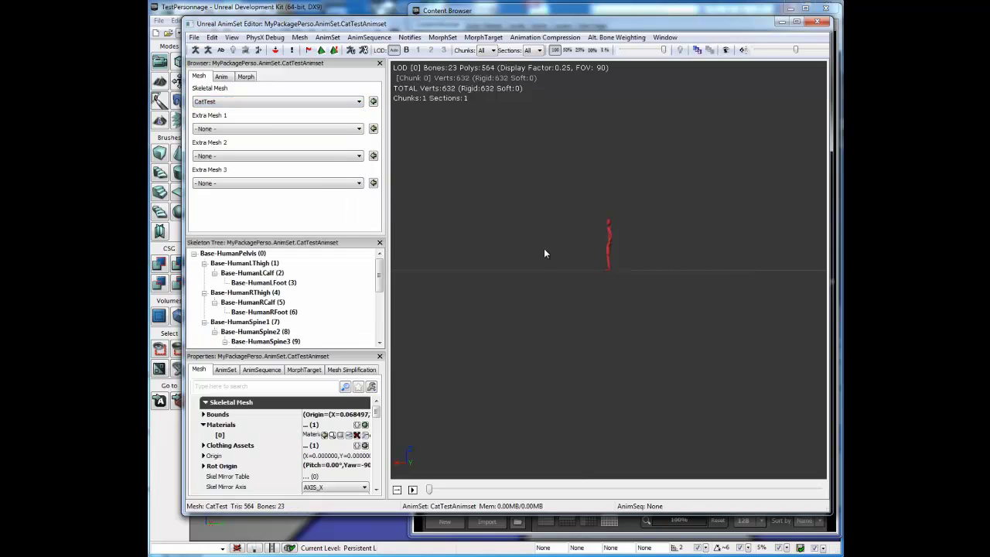
{"action": "left_click_drag", "start_coordinate": [594, 260], "coordinate": [631, 305]}
{"action": "right_click_drag", "start_coordinate": [543, 259], "coordinate": [547, 198]}
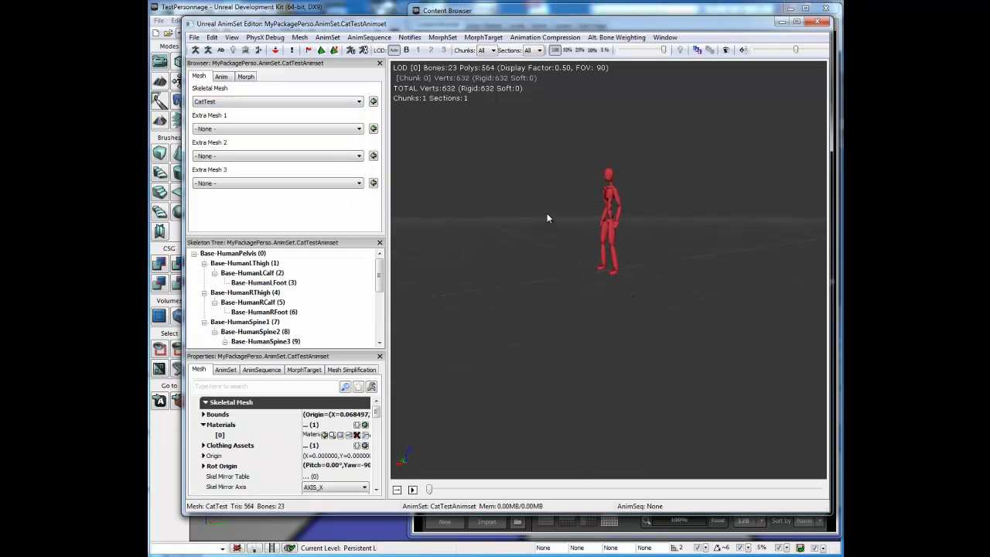
{"action": "left_click_drag", "start_coordinate": [544, 263], "coordinate": [546, 278]}
{"action": "right_click_drag", "start_coordinate": [546, 279], "coordinate": [523, 229]}
Import the CatTestAV FBX animation into CatTestAnimset and preview its playback
{"action": "left_click", "coordinate": [226, 77]}
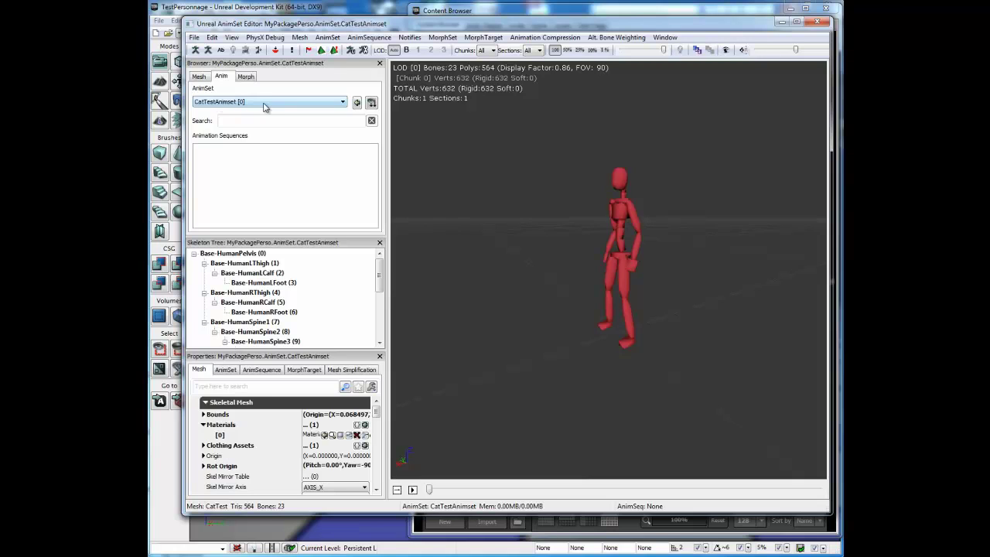
{"action": "left_click", "coordinate": [195, 38]}
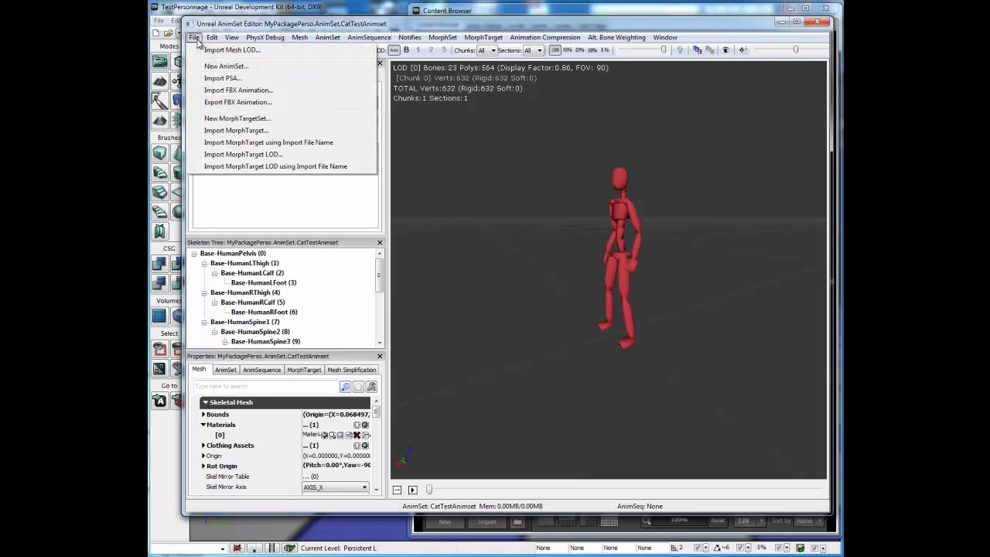
{"action": "left_click", "coordinate": [238, 90]}
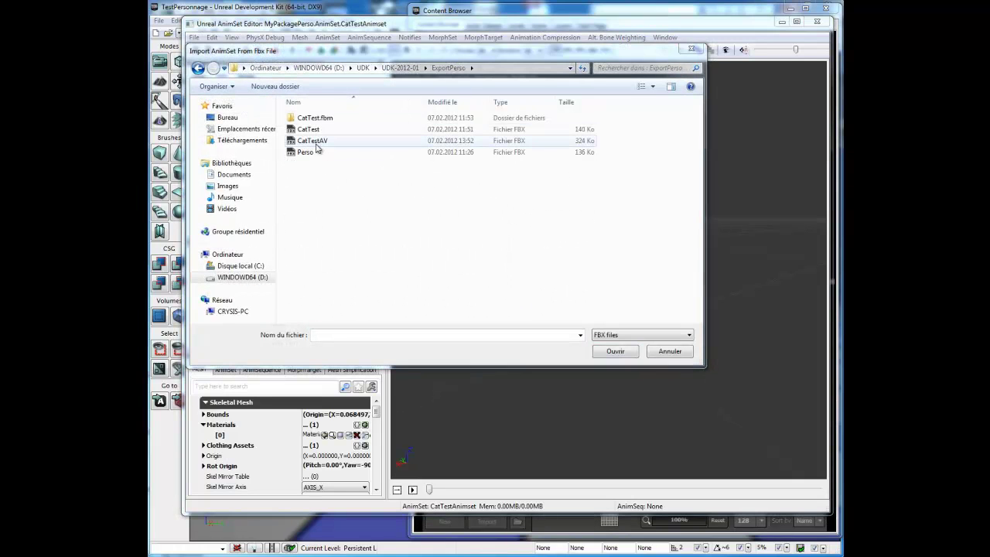
{"action": "left_click", "coordinate": [316, 144]}
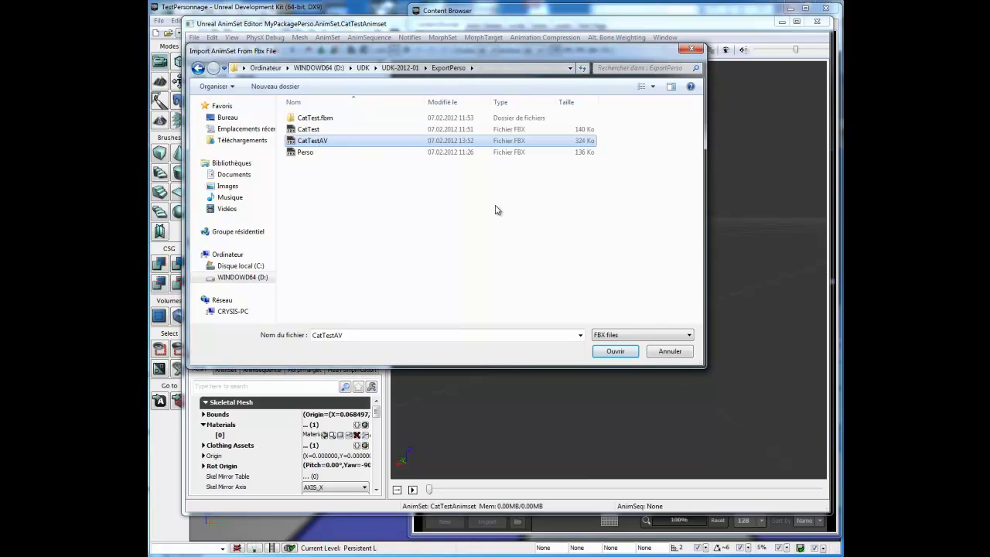
{"action": "left_click", "coordinate": [615, 352]}
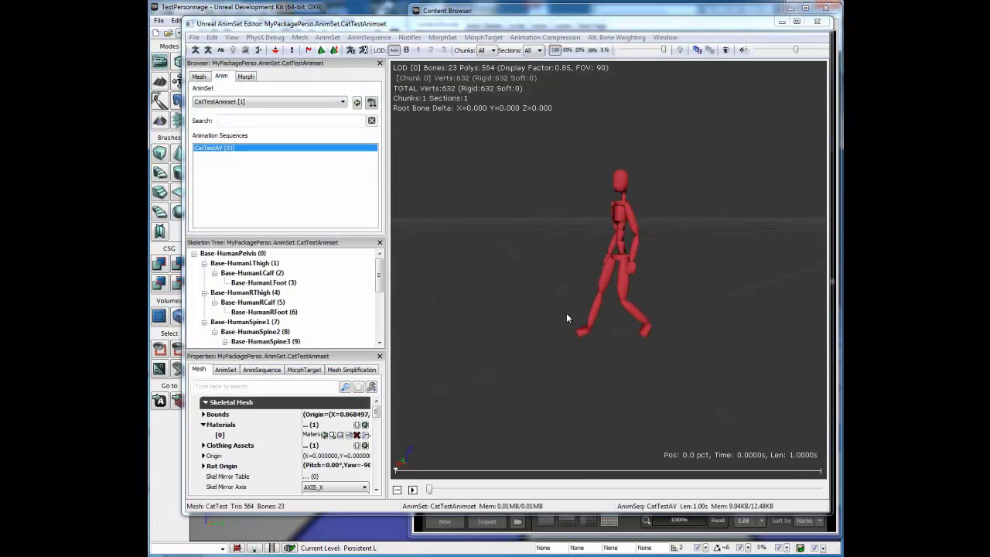
{"action": "left_click", "coordinate": [412, 491]}
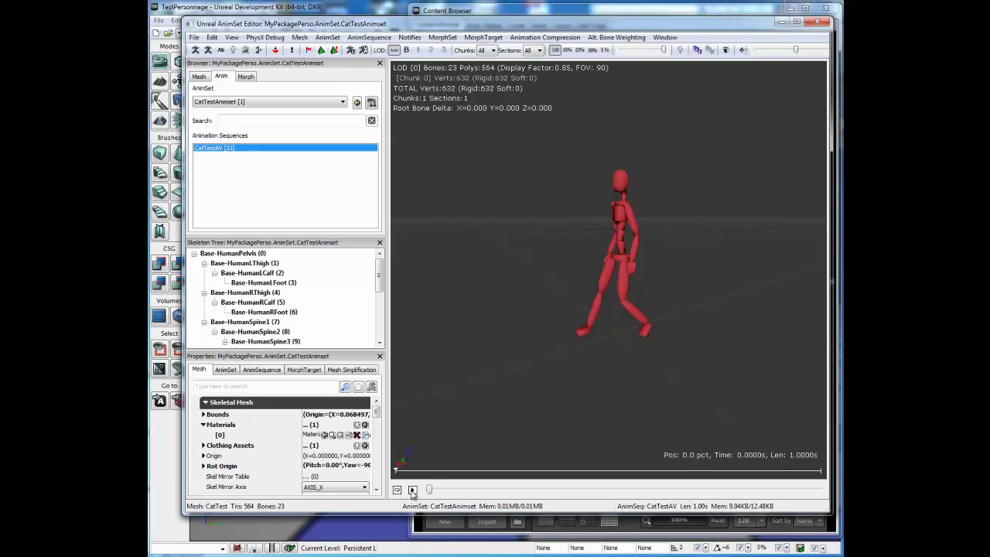
{"action": "left_click", "coordinate": [413, 490]}
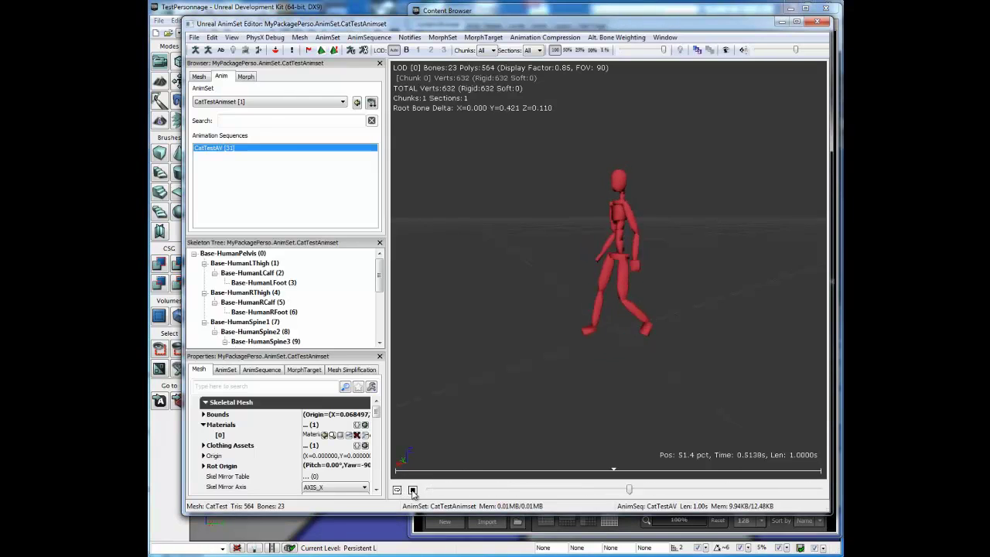
Stop the UDK preview, switch to 3ds Max and set the CATMotion walk Direction to 180 while playing the walk cycle
{"action": "left_click", "coordinate": [412, 490]}
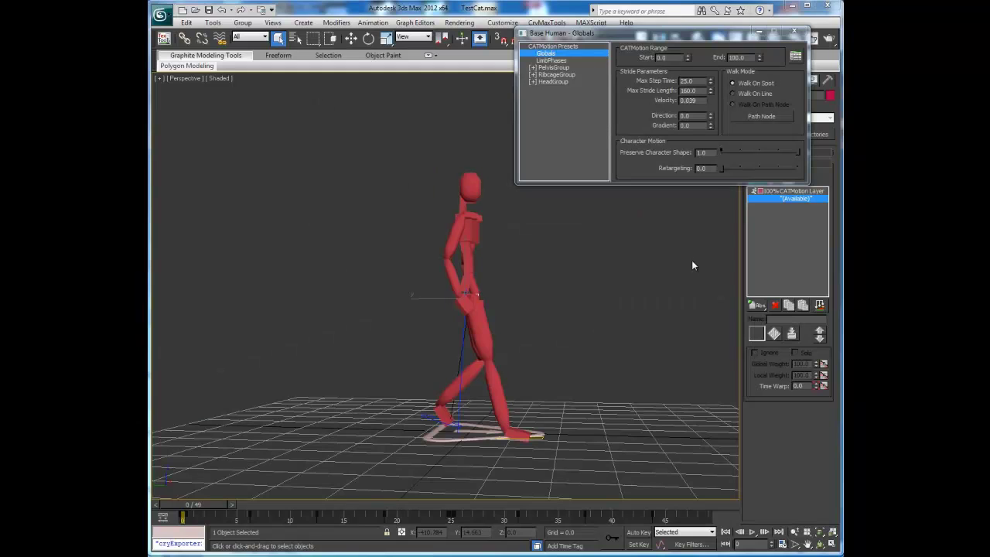
{"action": "left_click", "coordinate": [747, 532]}
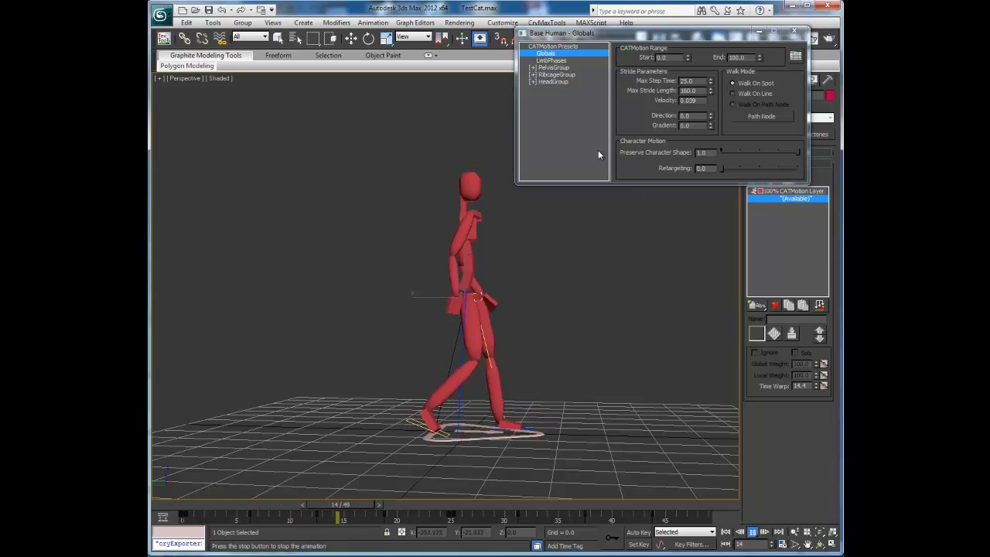
{"action": "left_click_drag", "start_coordinate": [709, 115], "coordinate": [656, 354]}
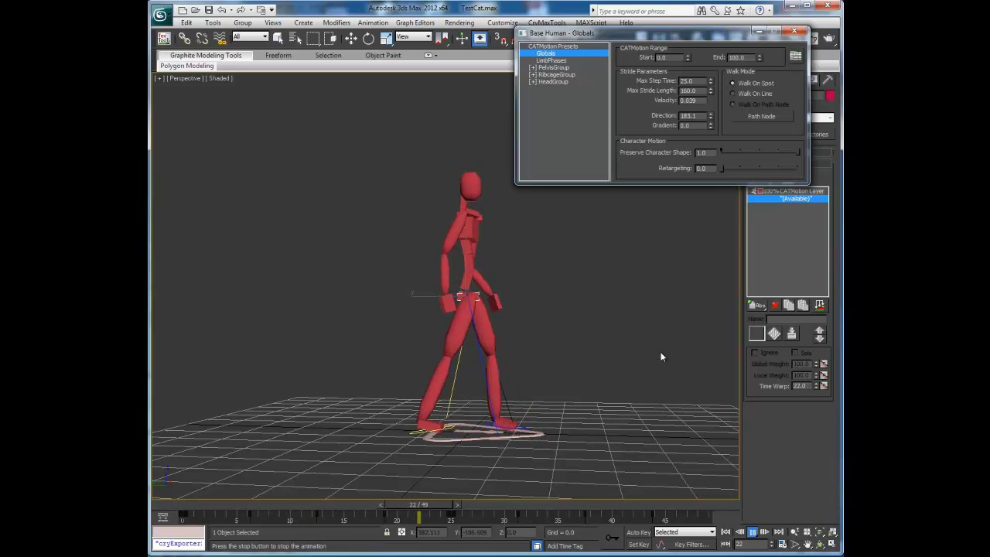
{"action": "double_click", "coordinate": [686, 115]}
{"action": "type", "text": "180"}
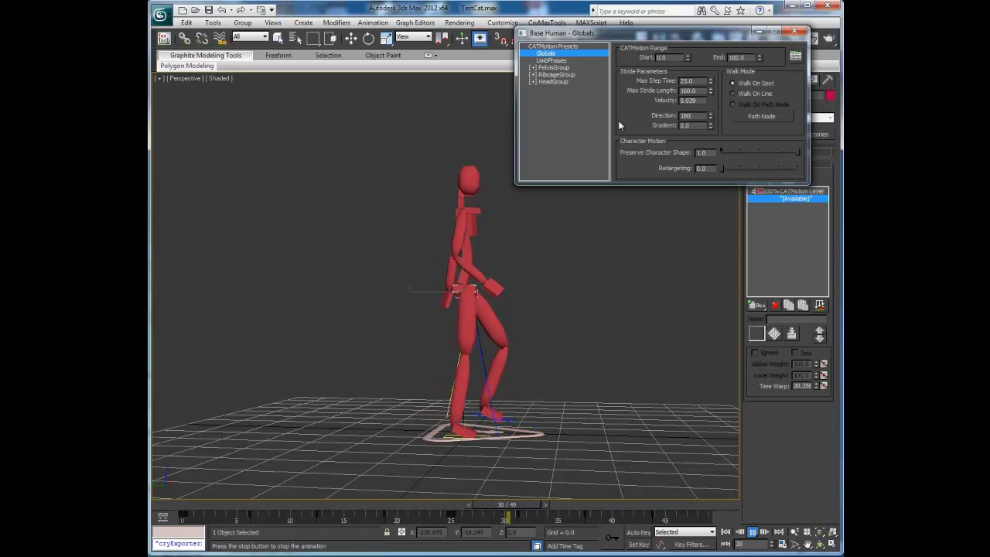
{"action": "key", "text": "Return"}
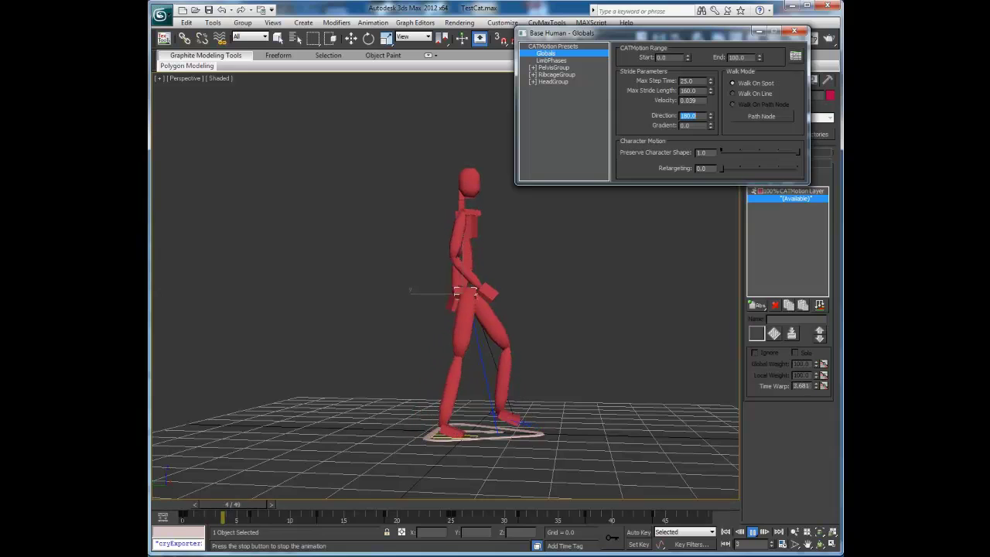
{"action": "left_click", "coordinate": [323, 179]}
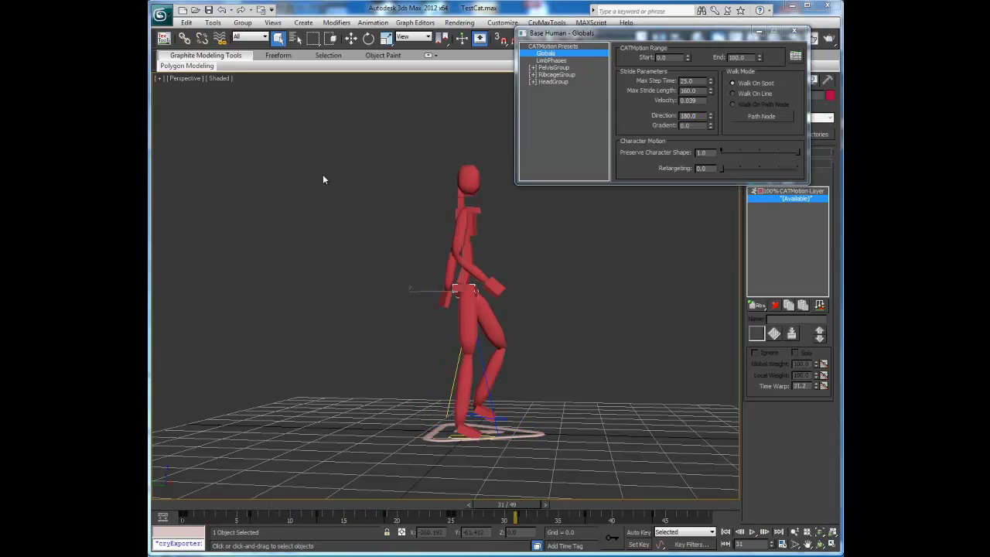
Export the backward walk as an FBX named CatTestAR in ExportPerso, with Animation and Bake Animation enabled
{"action": "left_click", "coordinate": [160, 14]}
{"action": "left_click", "coordinate": [184, 182]}
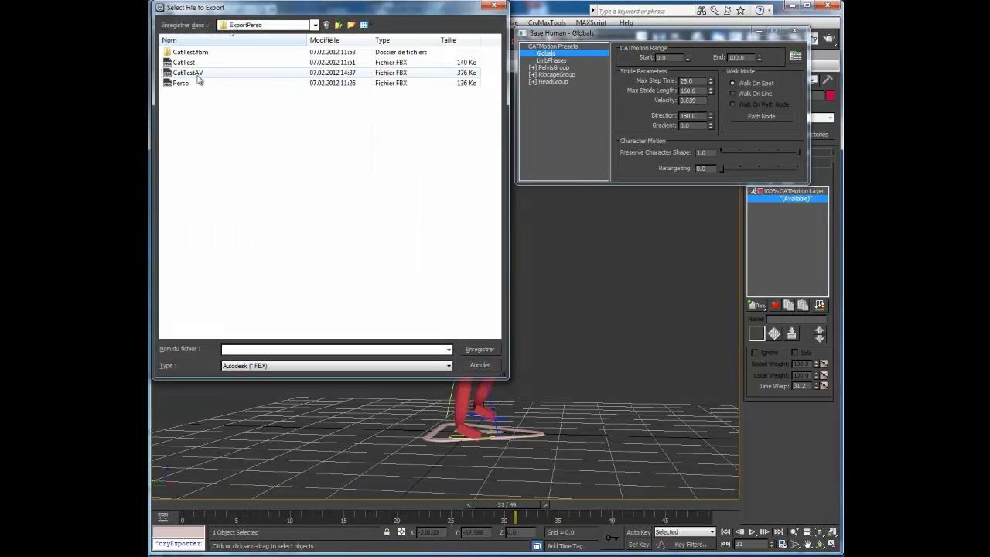
{"action": "left_click", "coordinate": [188, 72]}
{"action": "left_click", "coordinate": [263, 350]}
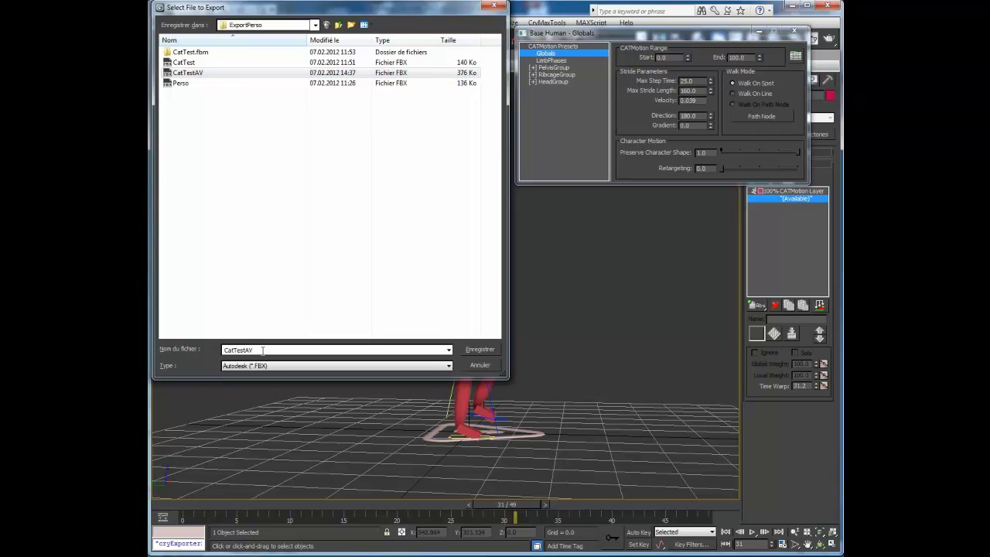
{"action": "key", "text": "BackSpace"}
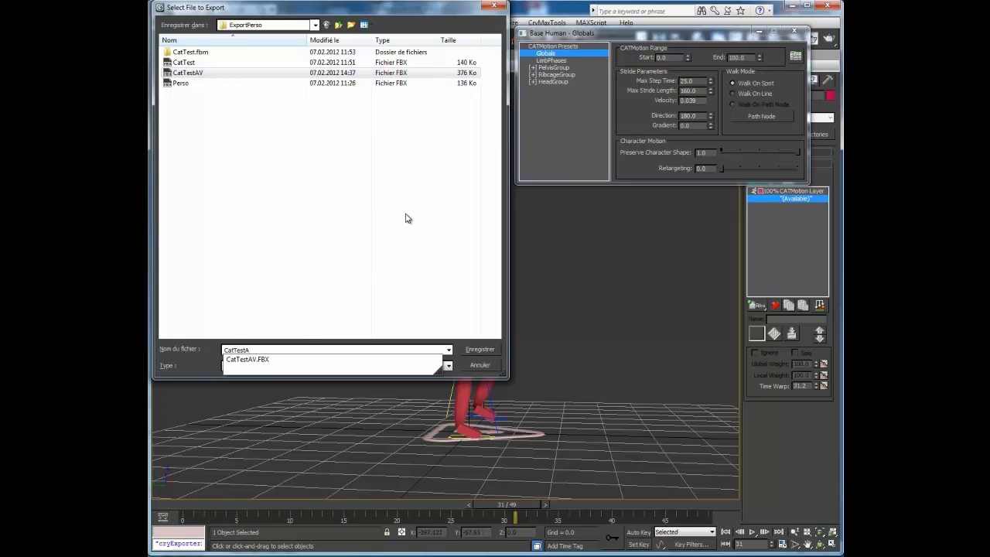
{"action": "type", "text": "R"}
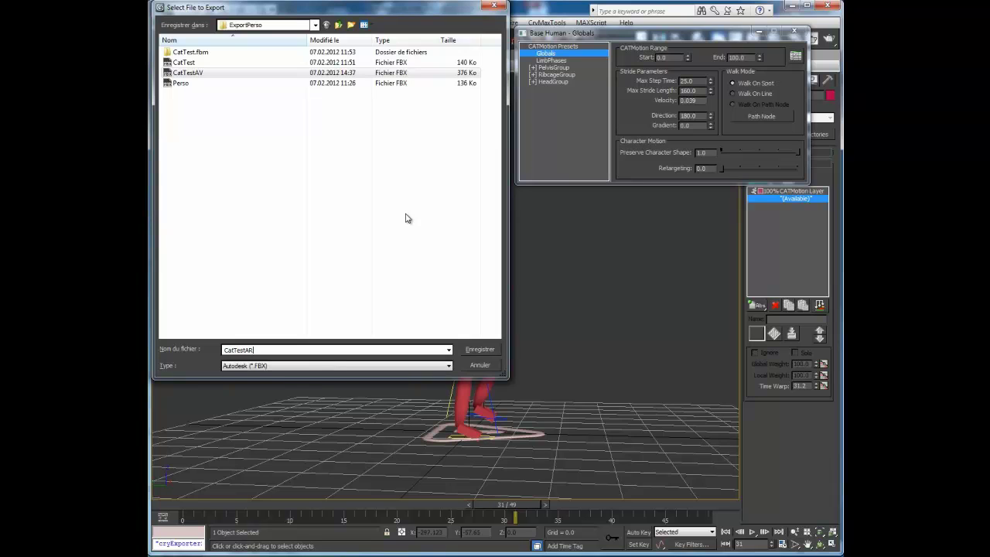
{"action": "left_click", "coordinate": [479, 348]}
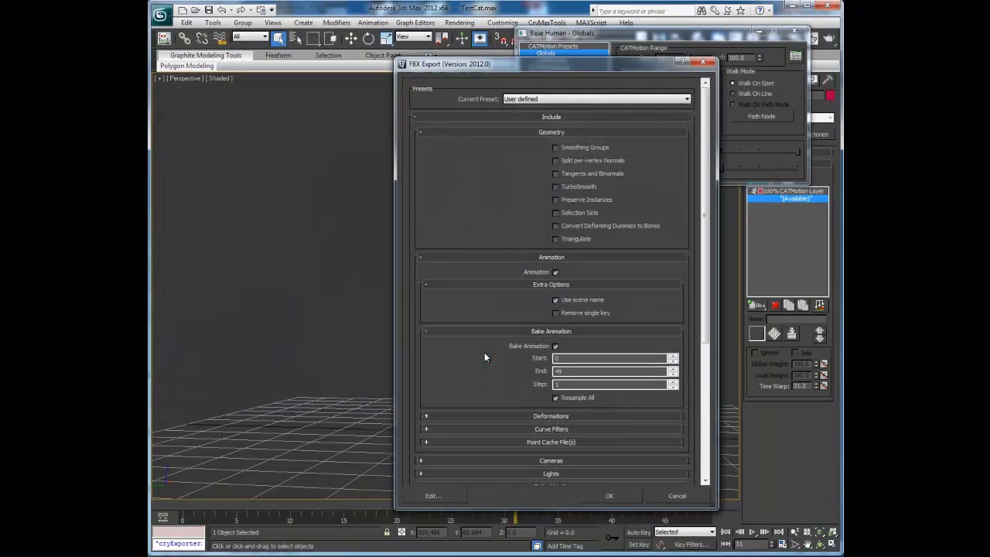
{"action": "left_click", "coordinate": [606, 496]}
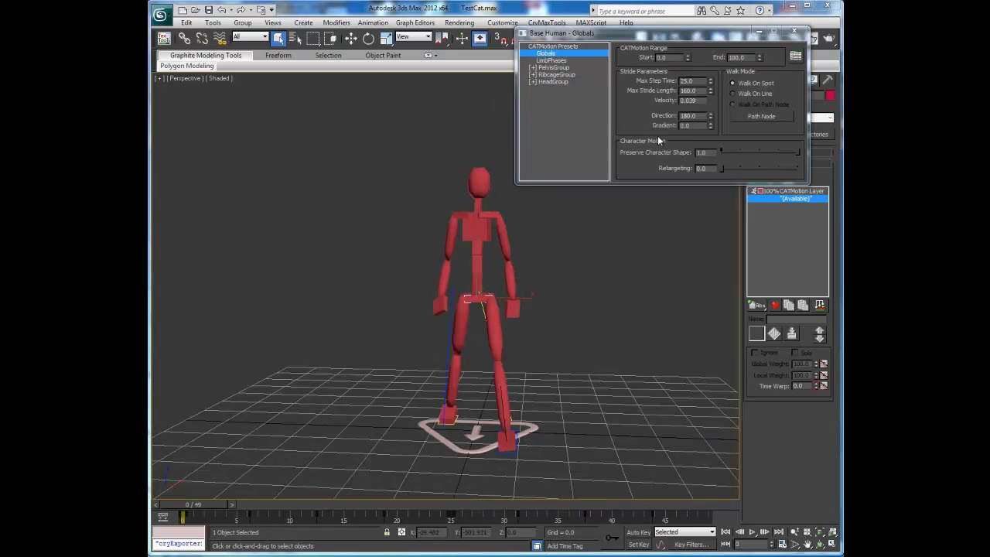
Set the CATMotion walk Direction to 90 and play the sideways walk cycle to check it
{"action": "double_click", "coordinate": [701, 115]}
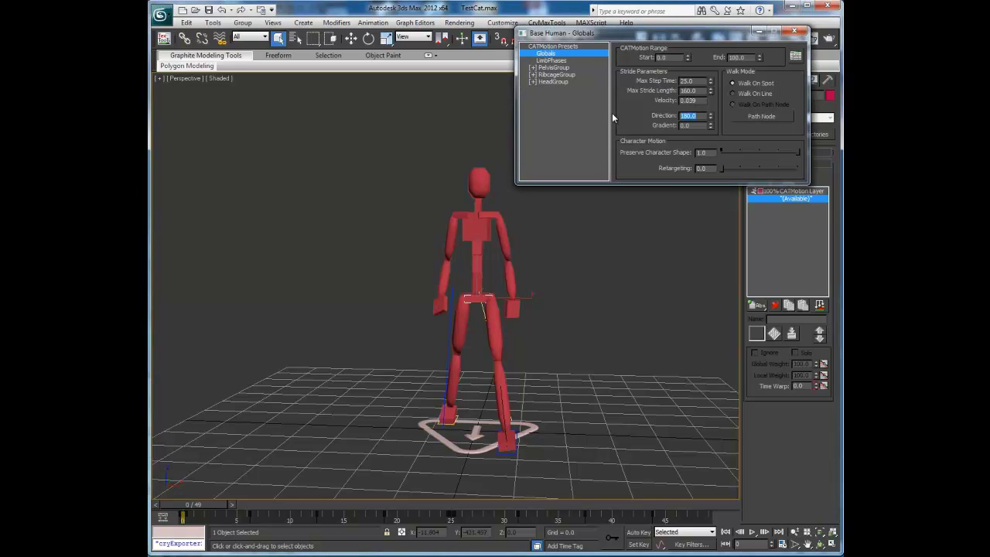
{"action": "type", "text": "90"}
{"action": "key", "text": "Return"}
{"action": "left_click", "coordinate": [751, 532]}
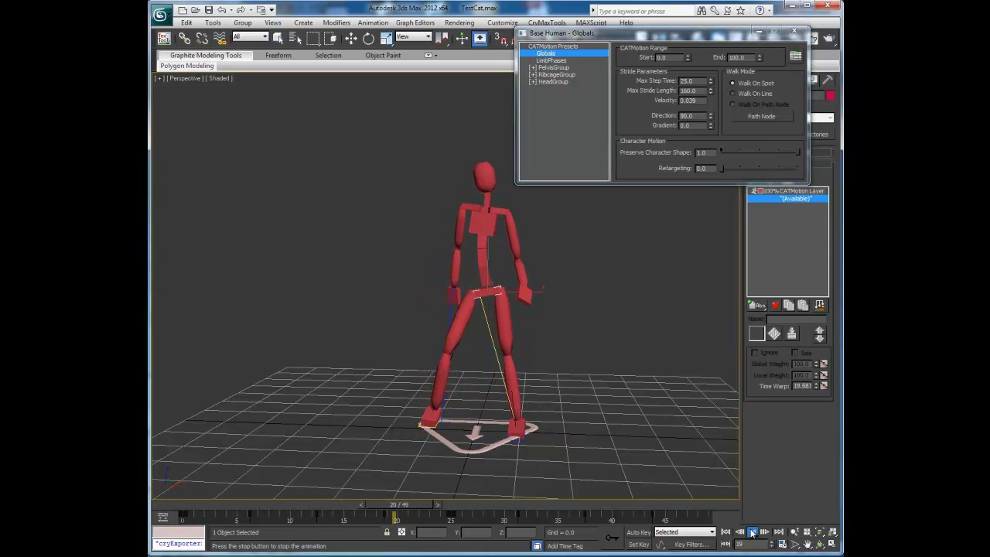
{"action": "left_click", "coordinate": [751, 532]}
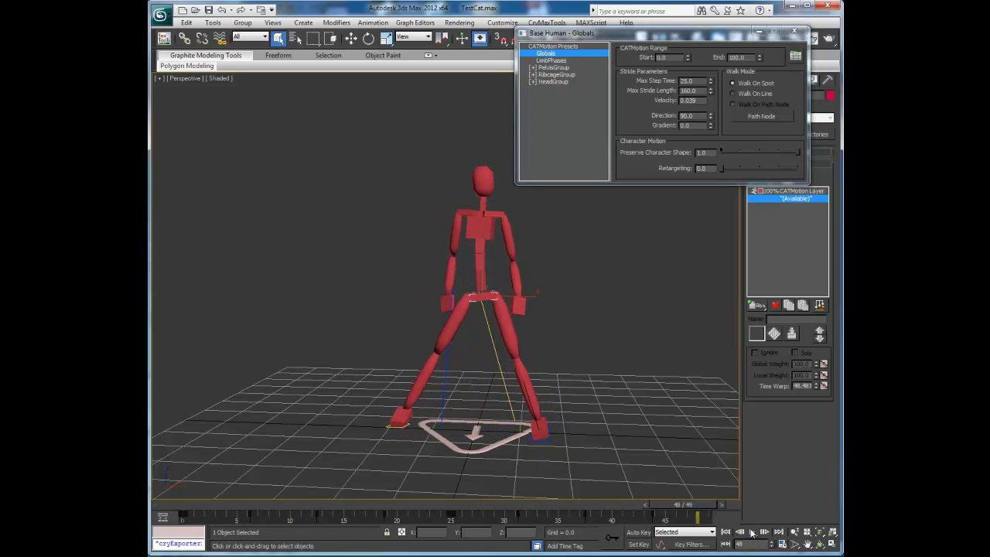
Reduce the CATMotion Max Stride Length to 100.7, preview the sideways walk and return to frame 0
{"action": "key", "text": "Home"}
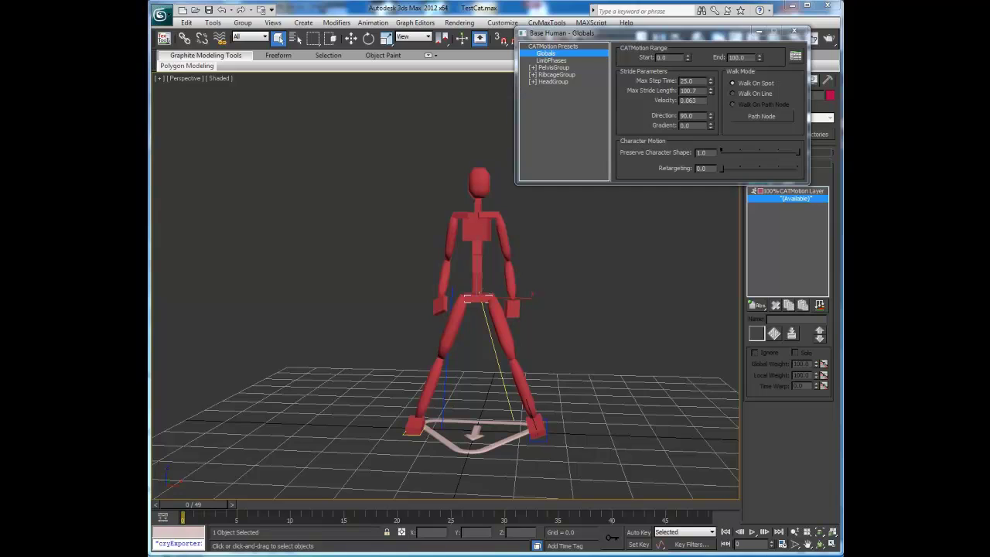
{"action": "left_click", "coordinate": [751, 532]}
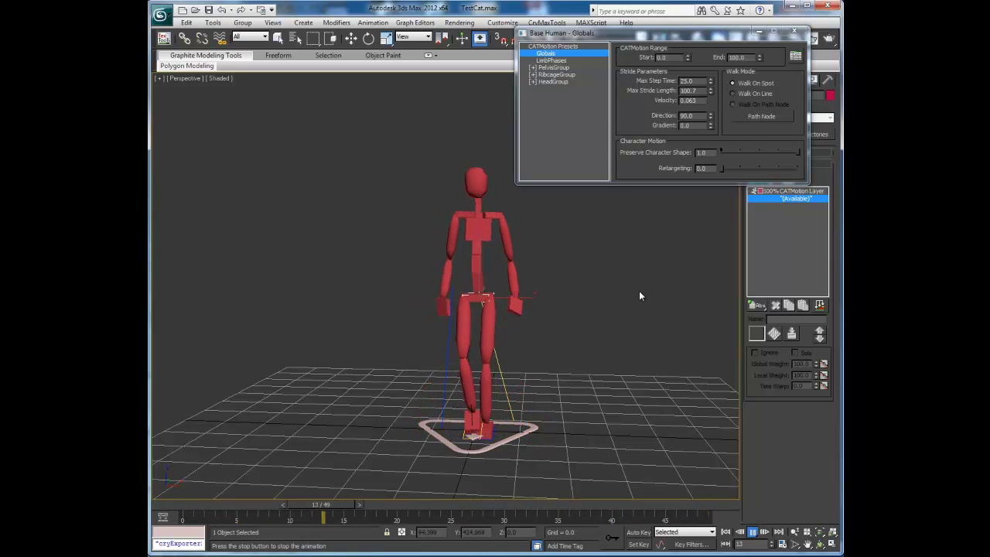
{"action": "left_click", "coordinate": [753, 532]}
{"action": "key", "text": "Home"}
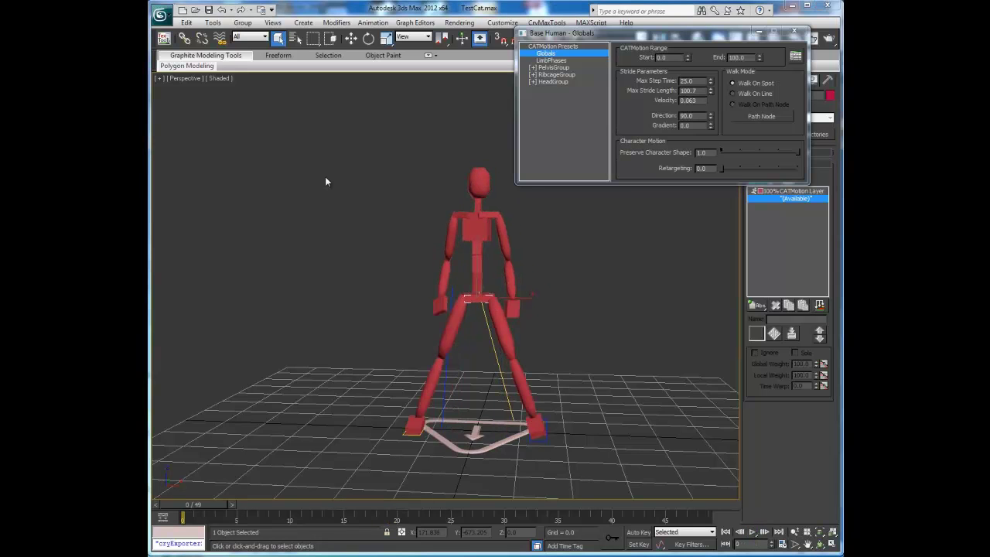
Export the sideways walk as an FBX named CatTestGA in ExportPerso, keeping the animation baked over frames 0 to 49
{"action": "left_click", "coordinate": [160, 15]}
{"action": "left_click", "coordinate": [190, 182]}
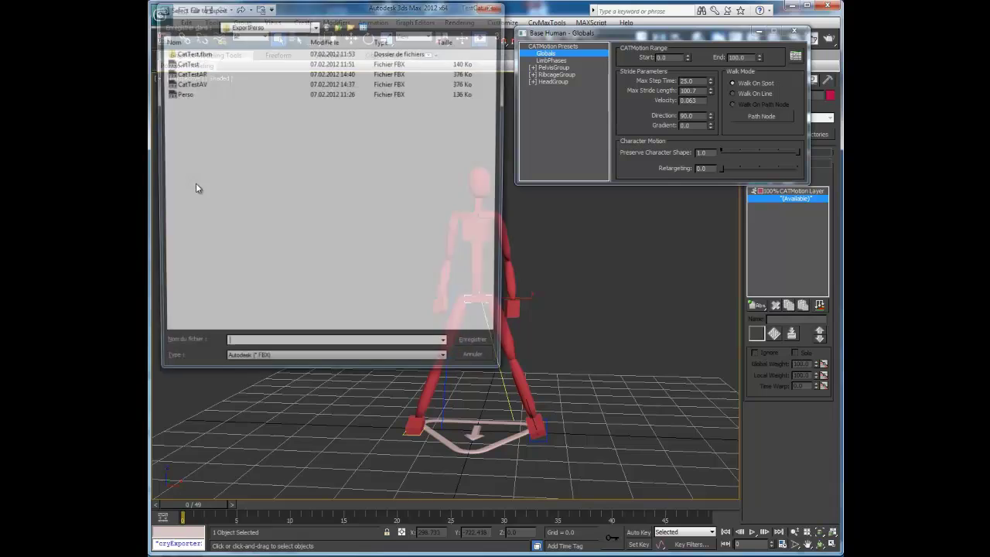
{"action": "left_click", "coordinate": [186, 83]}
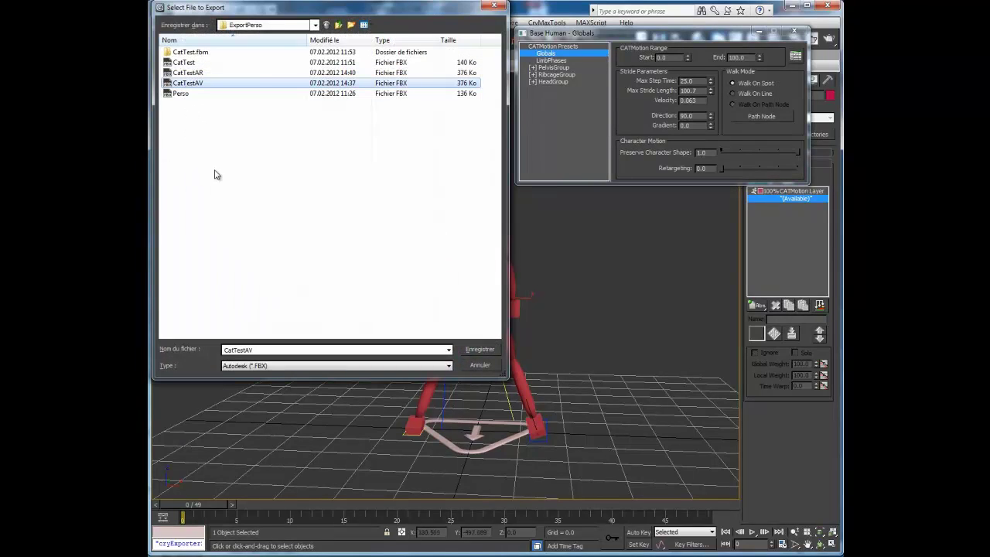
{"action": "left_click", "coordinate": [260, 350]}
{"action": "left_click", "coordinate": [258, 349]}
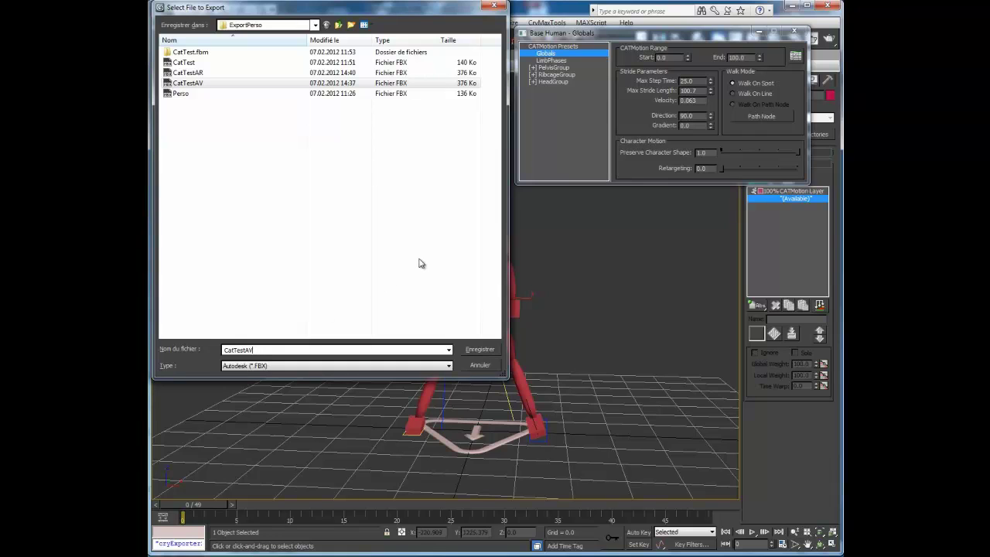
{"action": "key", "text": "BackSpace"}
{"action": "key", "text": "BackSpace"}
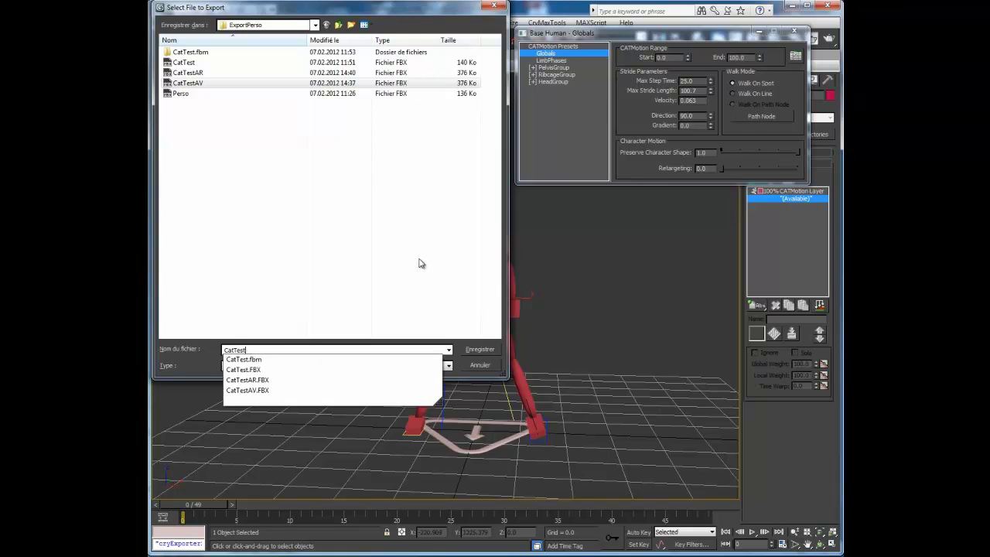
{"action": "type", "text": "GA"}
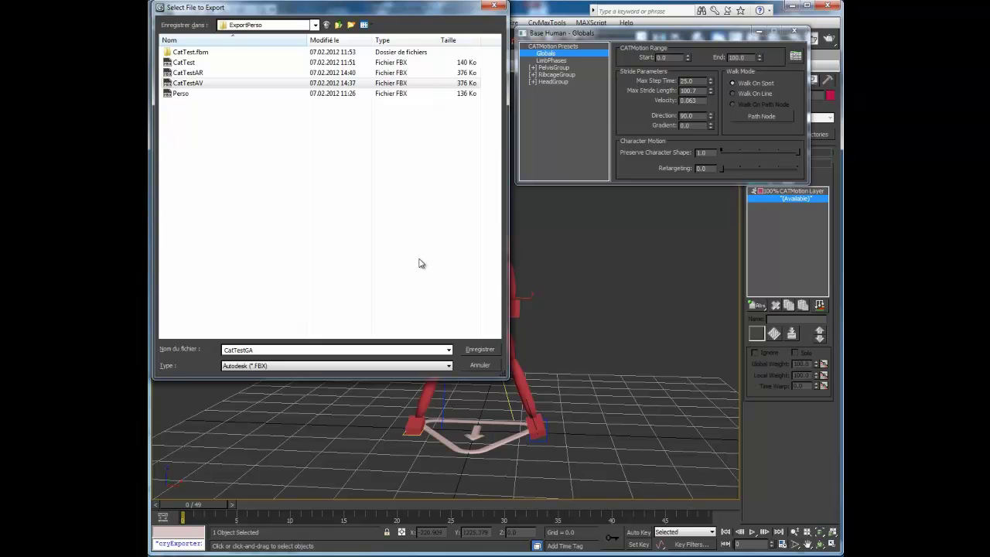
{"action": "left_click", "coordinate": [479, 349]}
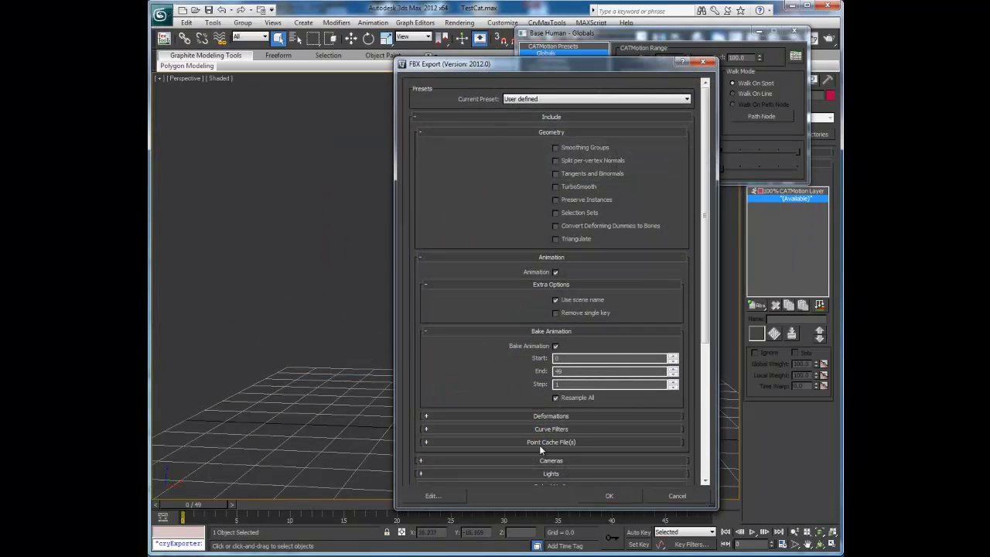
{"action": "left_click", "coordinate": [619, 496]}
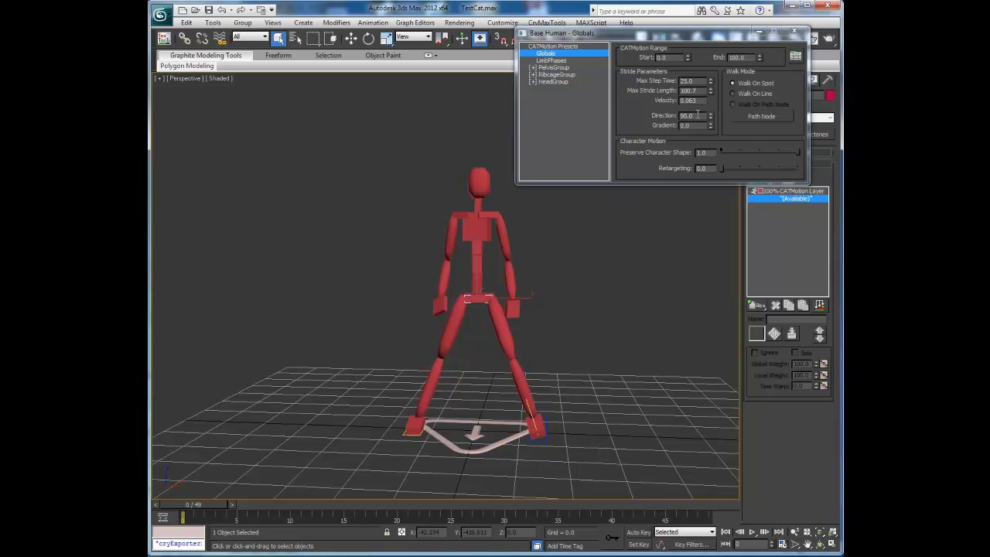
Set the CATMotion walk Direction to 270 and play the opposite sideways walk to check it
{"action": "left_click_drag", "start_coordinate": [697, 114], "coordinate": [640, 113]}
{"action": "type", "text": "270"}
{"action": "key", "text": "Return"}
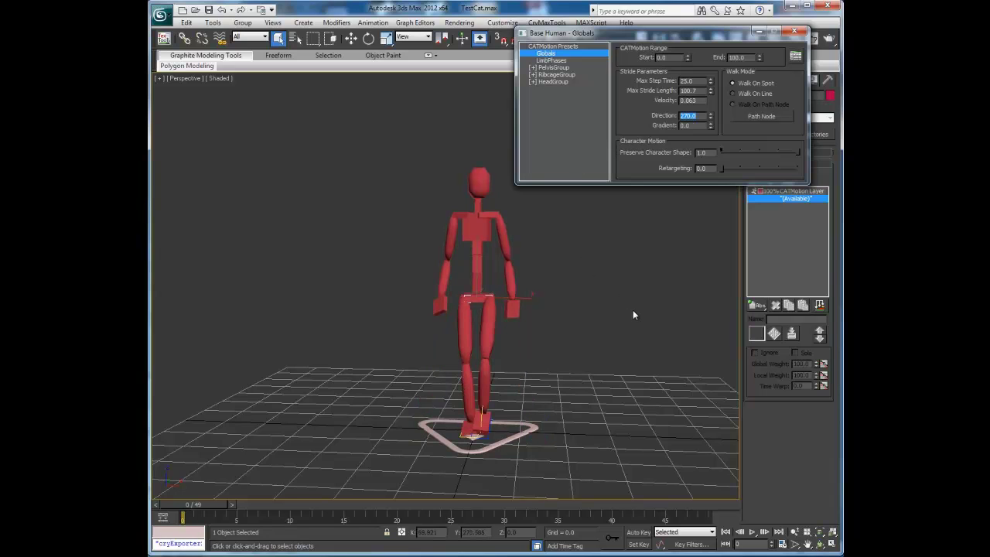
{"action": "left_click", "coordinate": [751, 532]}
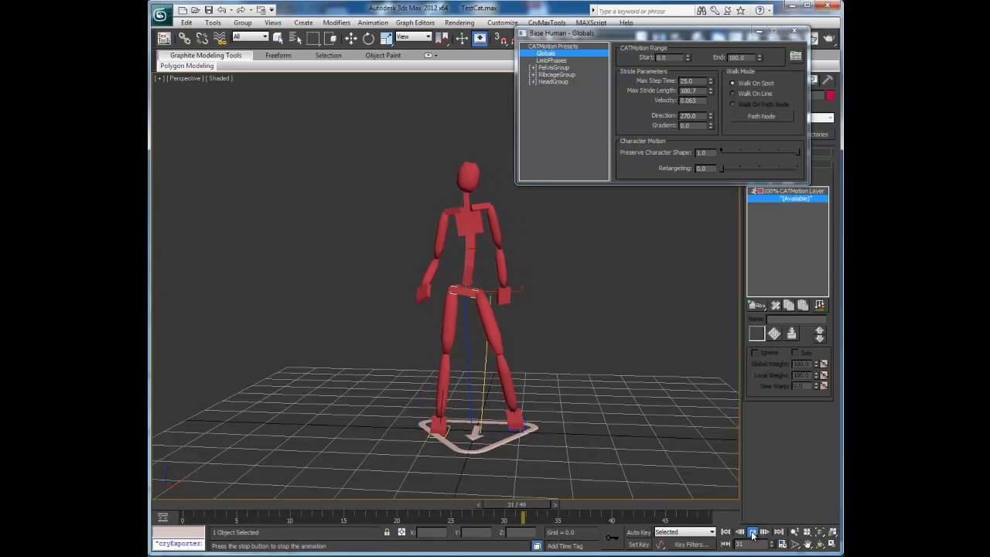
{"action": "left_click", "coordinate": [752, 532]}
Export the opposite sideways walk as an FBX named CatTestDR in ExportPerso, with Animation and Bake Animation enabled
{"action": "left_click", "coordinate": [160, 14]}
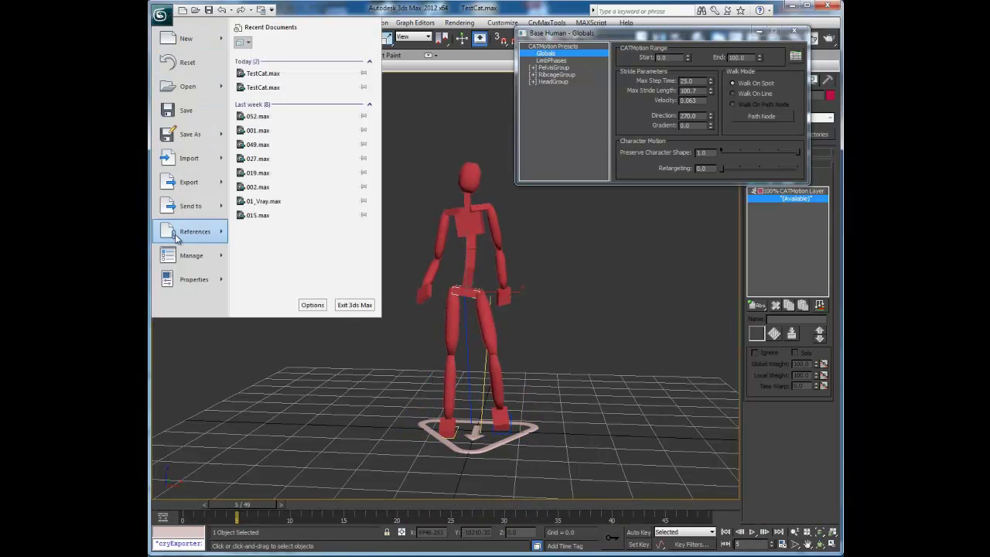
{"action": "left_click", "coordinate": [180, 187]}
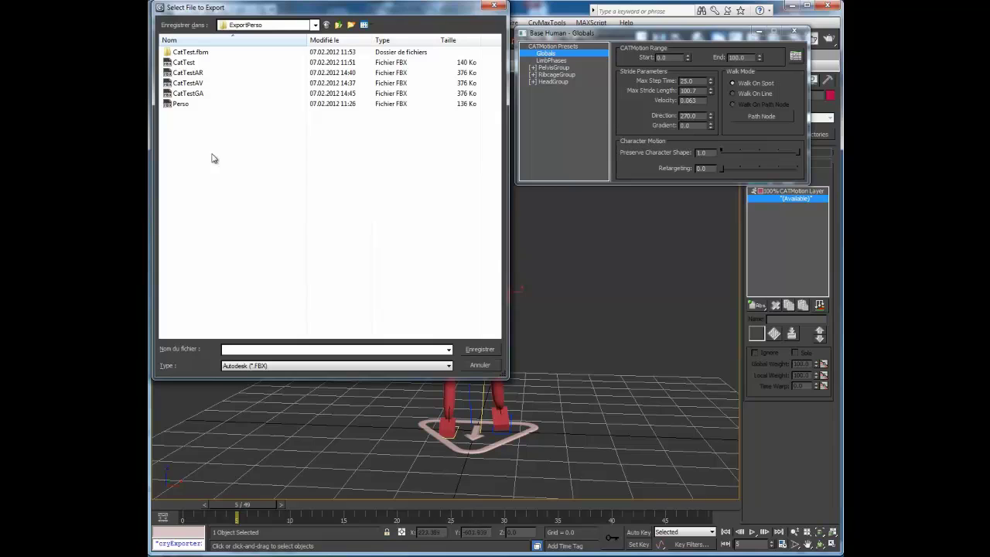
{"action": "left_click", "coordinate": [194, 94]}
{"action": "left_click", "coordinate": [259, 349]}
{"action": "left_click", "coordinate": [259, 350]}
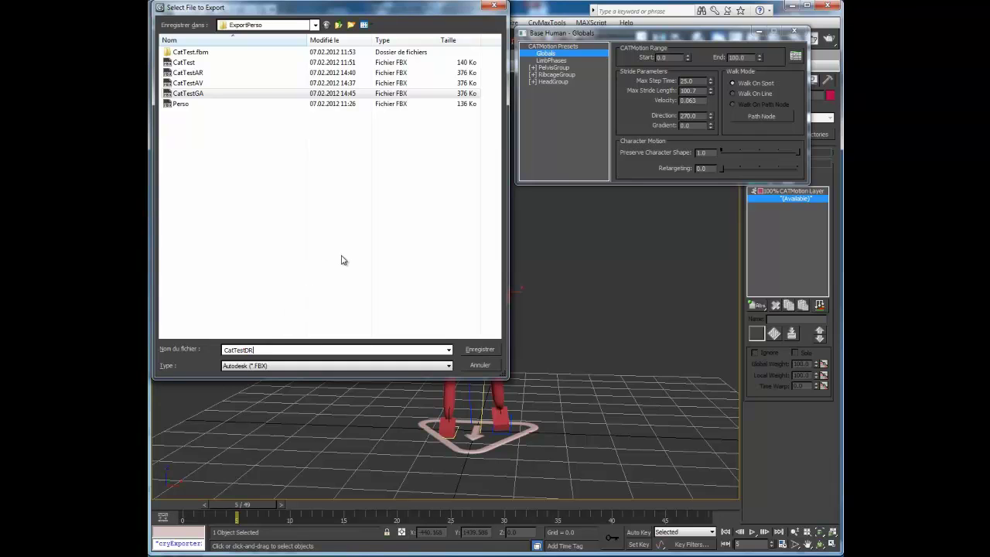
{"action": "key", "text": "Return"}
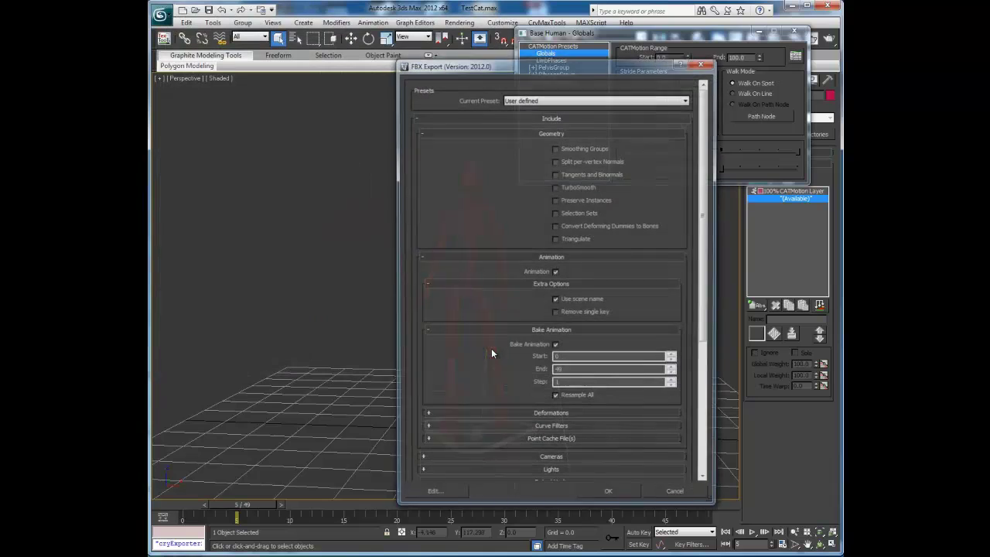
{"action": "left_click", "coordinate": [597, 497]}
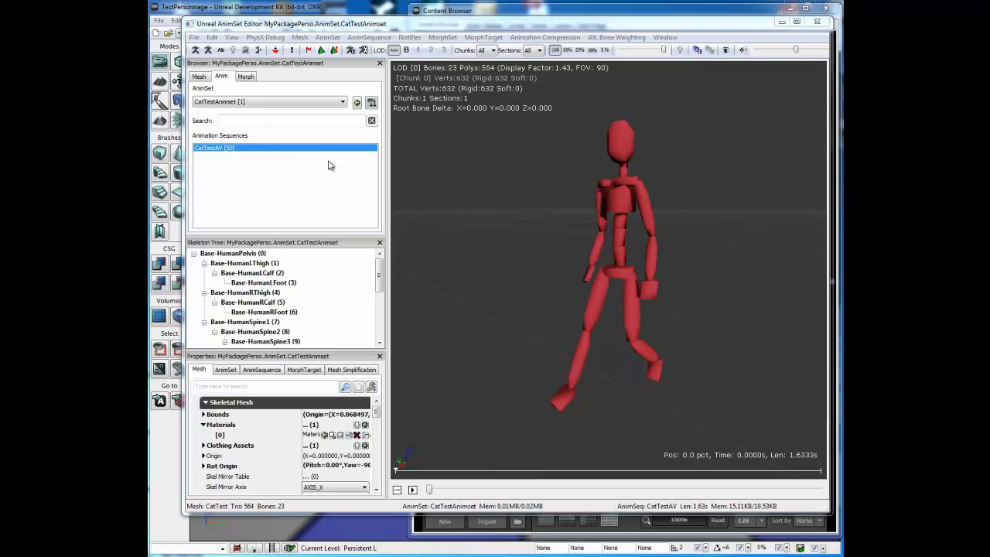
Switch to UDK's AnimSet Editor and import the CatTestAR FBX animation into CatTestAnimset
{"action": "left_click", "coordinate": [195, 37]}
{"action": "left_click", "coordinate": [212, 91]}
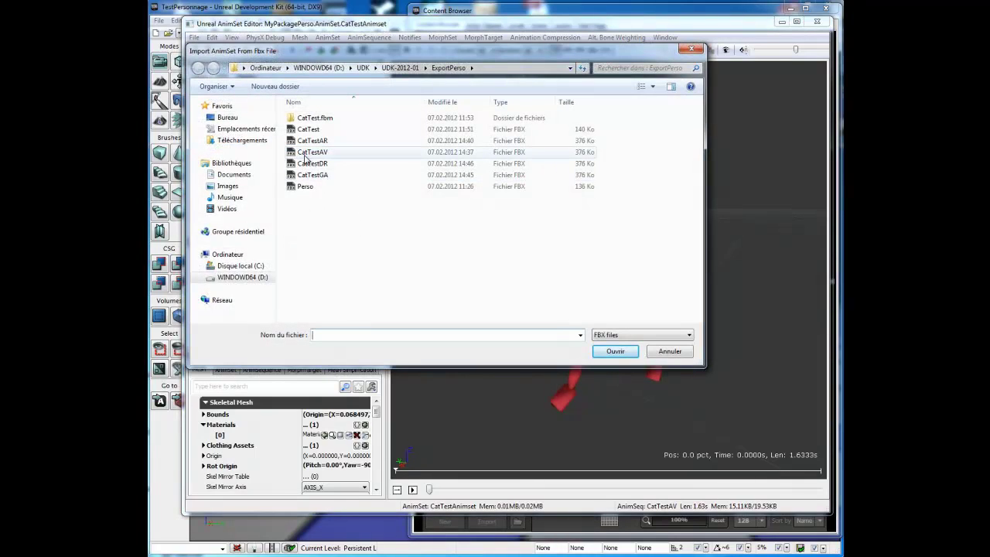
{"action": "left_click", "coordinate": [314, 142]}
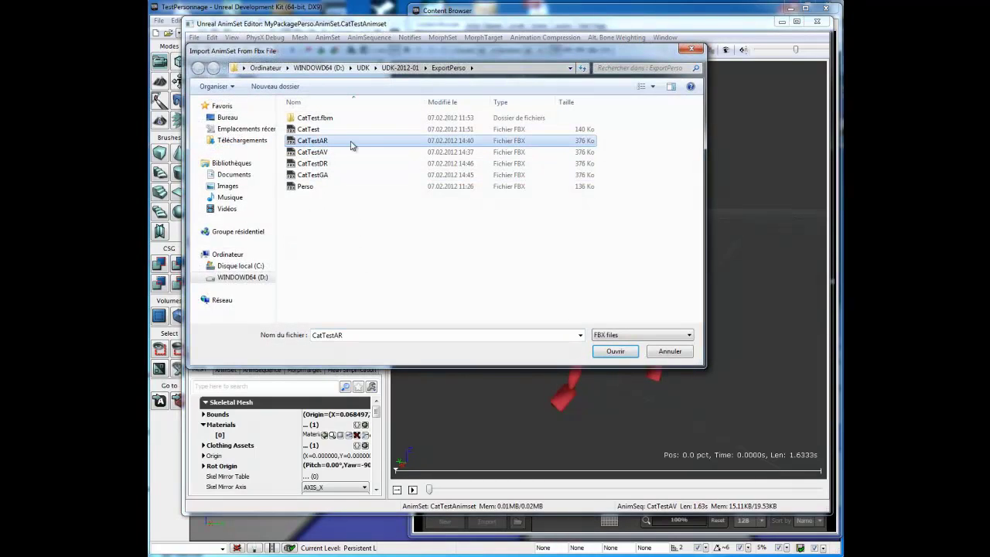
{"action": "left_click", "coordinate": [616, 353]}
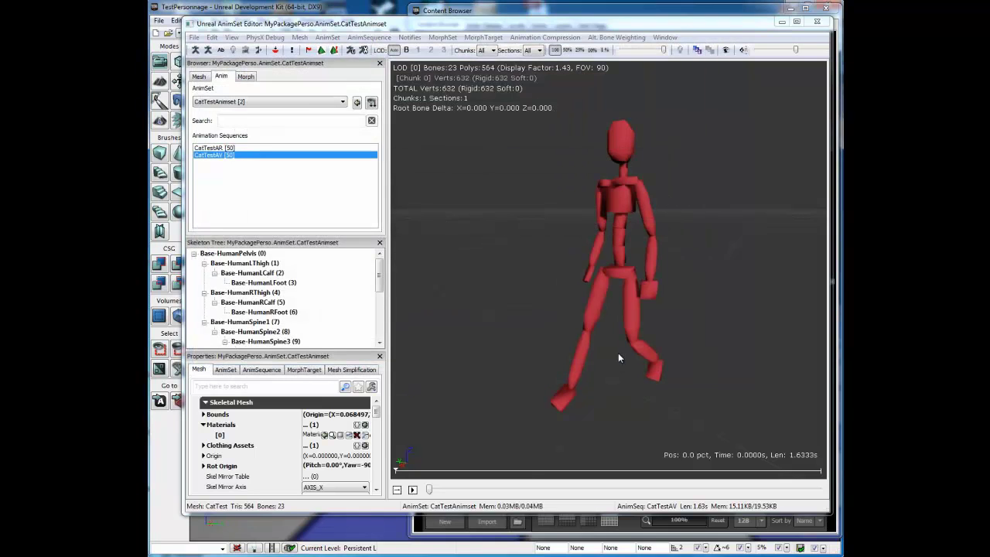
Import the CatTestDR and CatTestGA FBX animations from ExportPerso into CatTestAnimset
{"action": "left_click", "coordinate": [195, 37]}
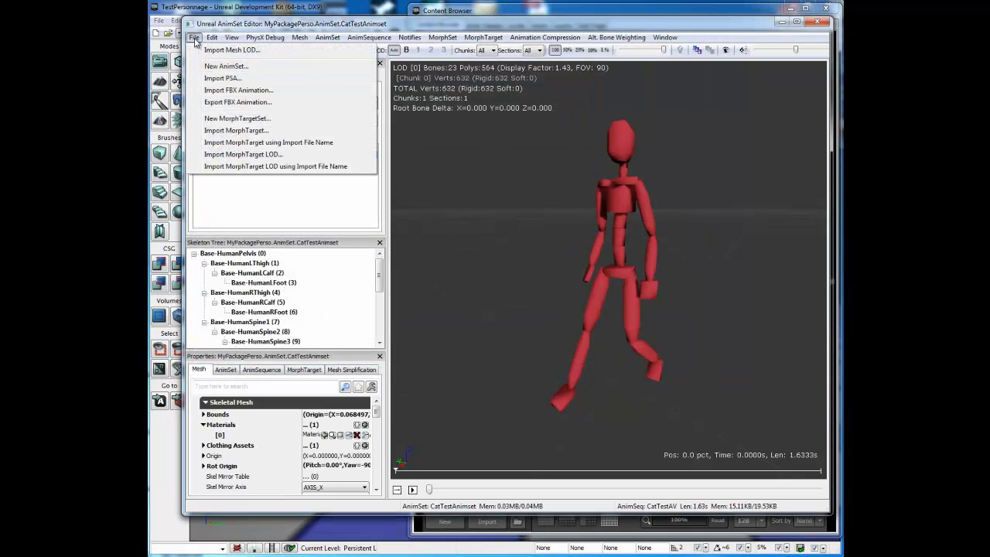
{"action": "left_click", "coordinate": [232, 90]}
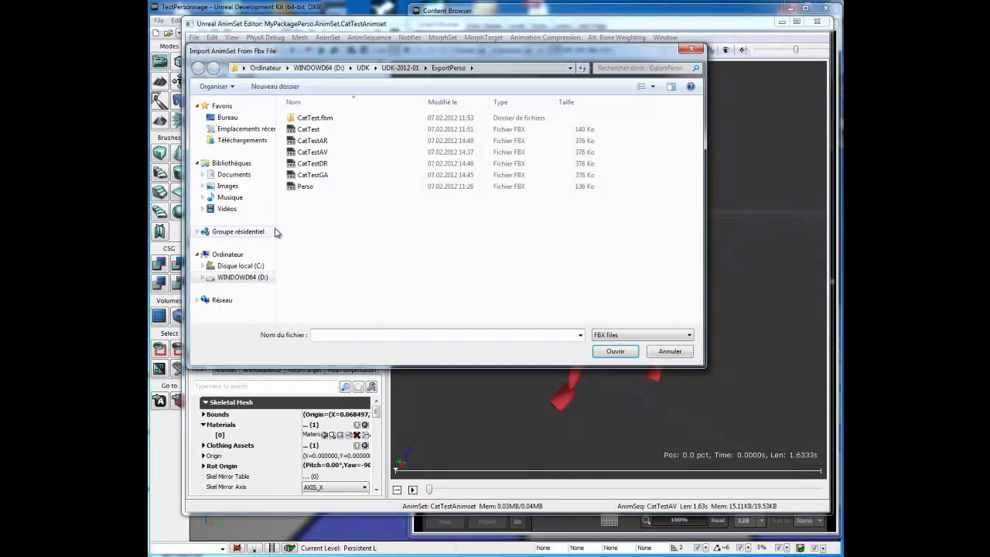
{"action": "left_click", "coordinate": [312, 163]}
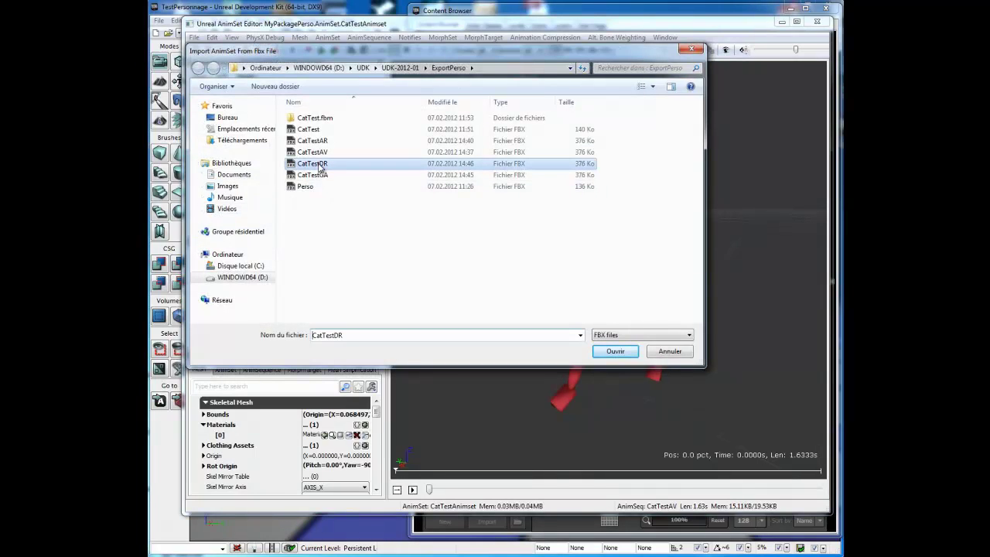
{"action": "left_click", "coordinate": [615, 351]}
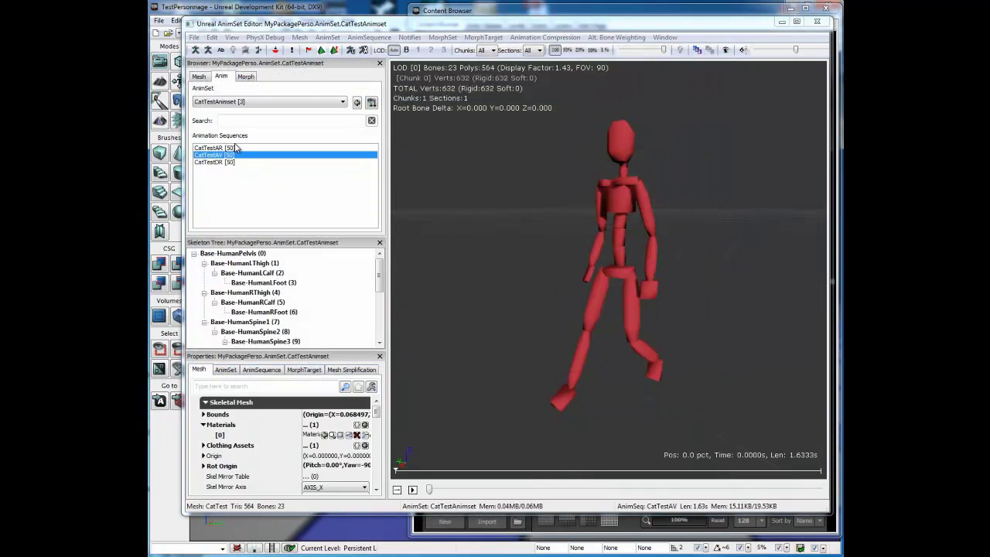
{"action": "left_click", "coordinate": [195, 38]}
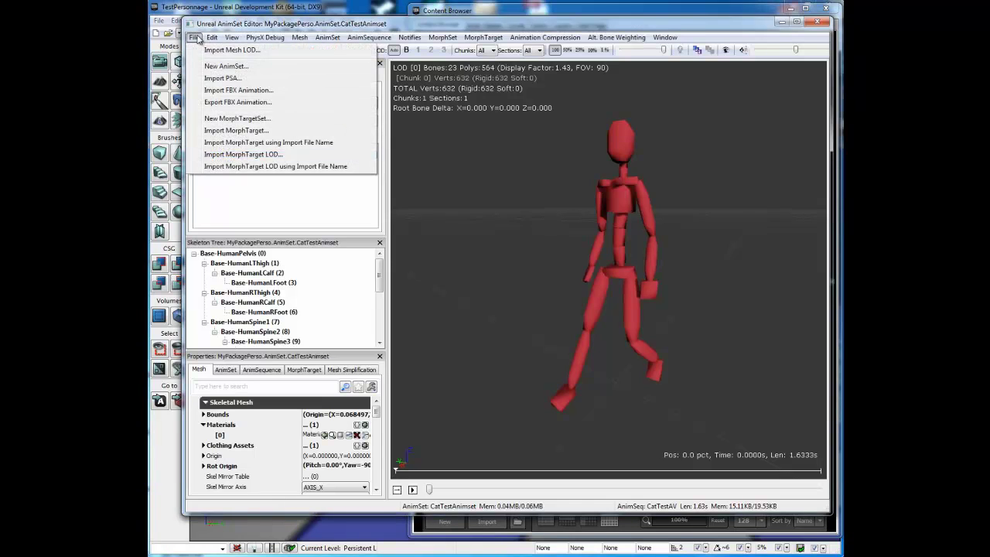
{"action": "left_click", "coordinate": [233, 90]}
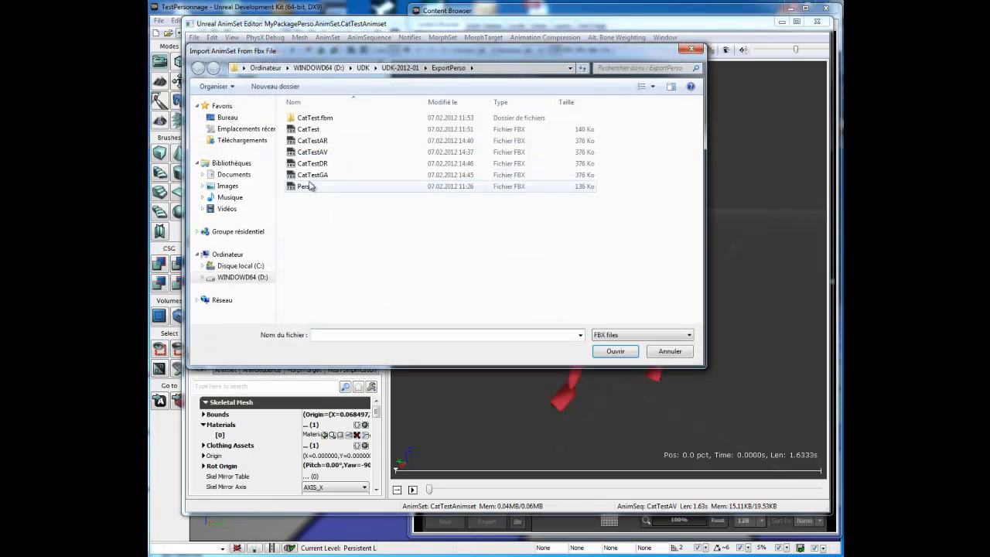
{"action": "left_click", "coordinate": [319, 176]}
{"action": "left_click", "coordinate": [615, 351]}
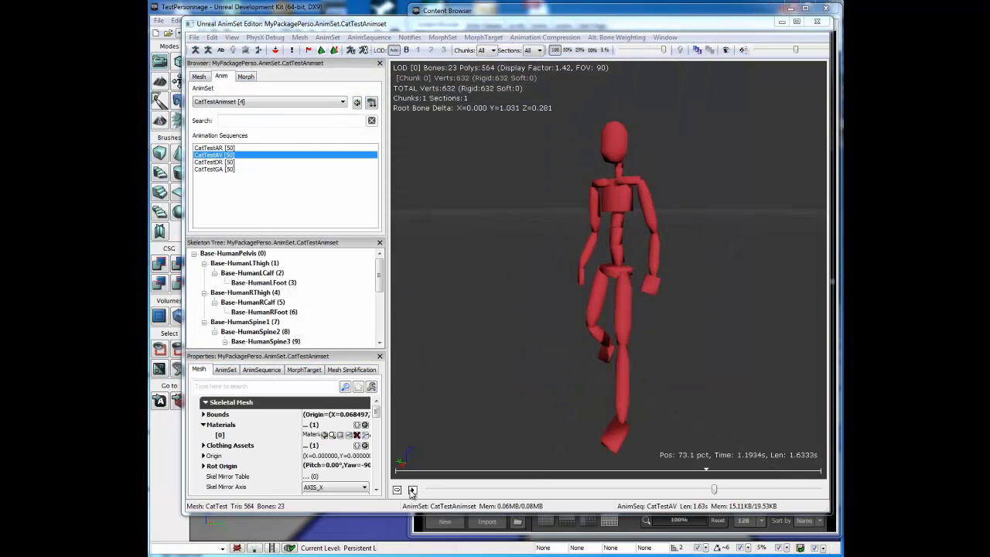
Play back the CatTestAR, CatTestDR, CatTestGA and CatTestPA sequences to check them, and close the AnimSet Editor
{"action": "left_click", "coordinate": [218, 149]}
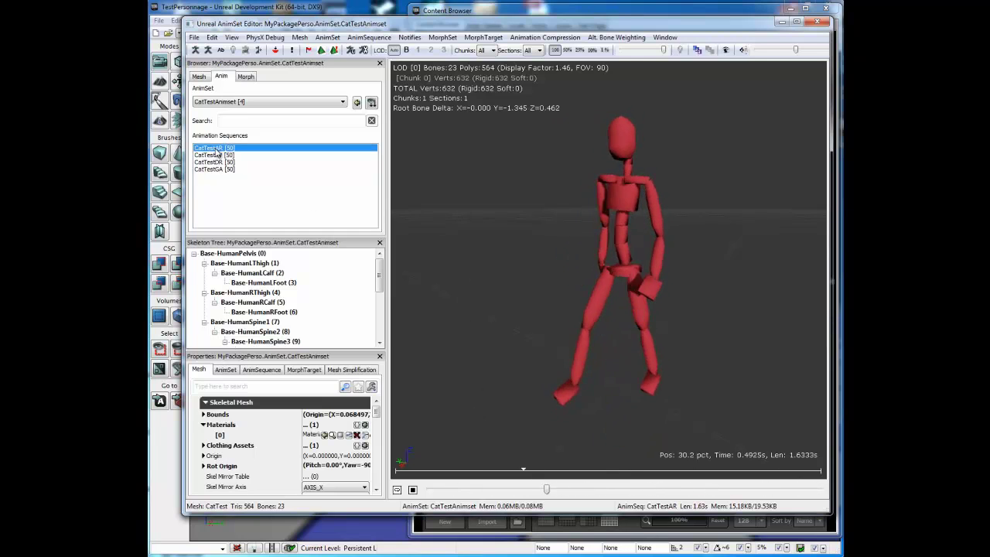
{"action": "left_click", "coordinate": [216, 162]}
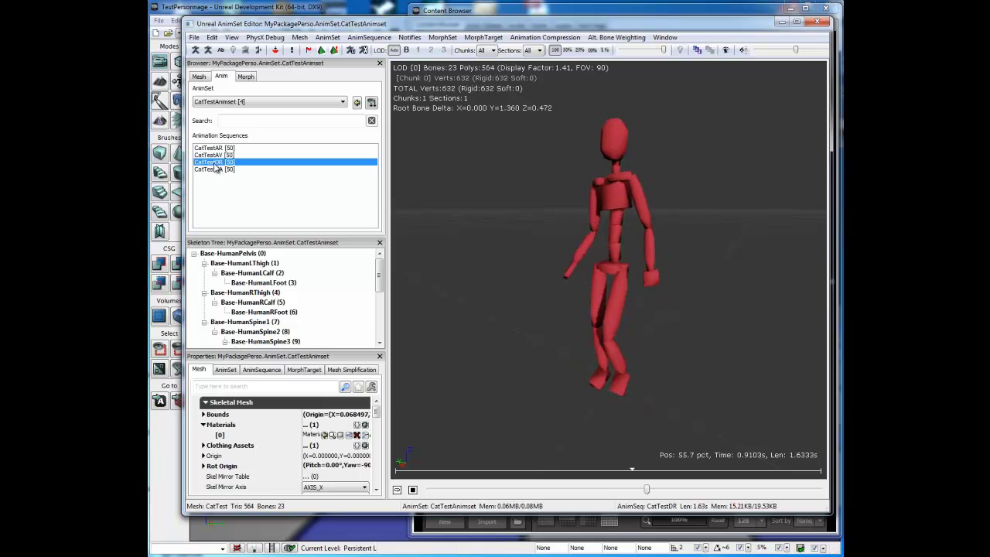
{"action": "left_click", "coordinate": [216, 169]}
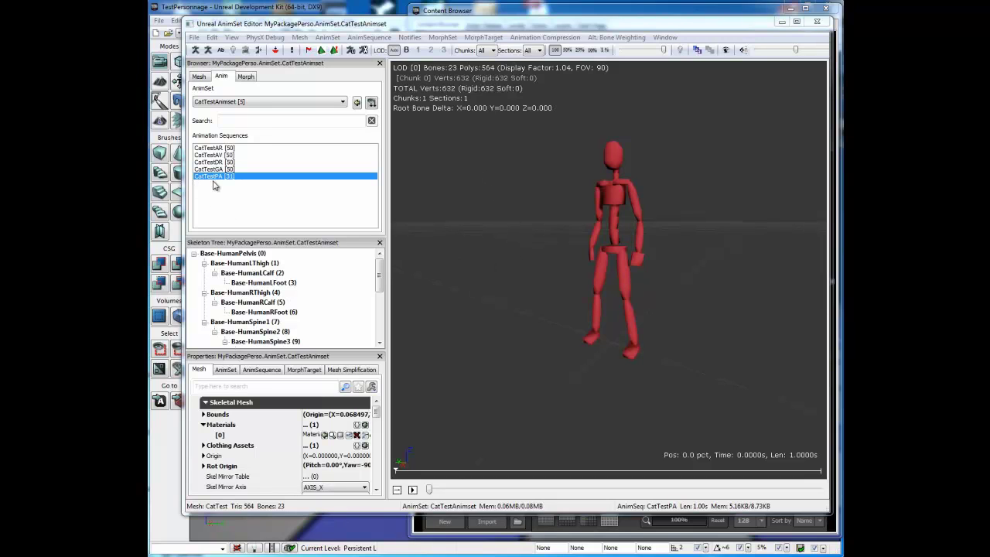
{"action": "left_click", "coordinate": [412, 490]}
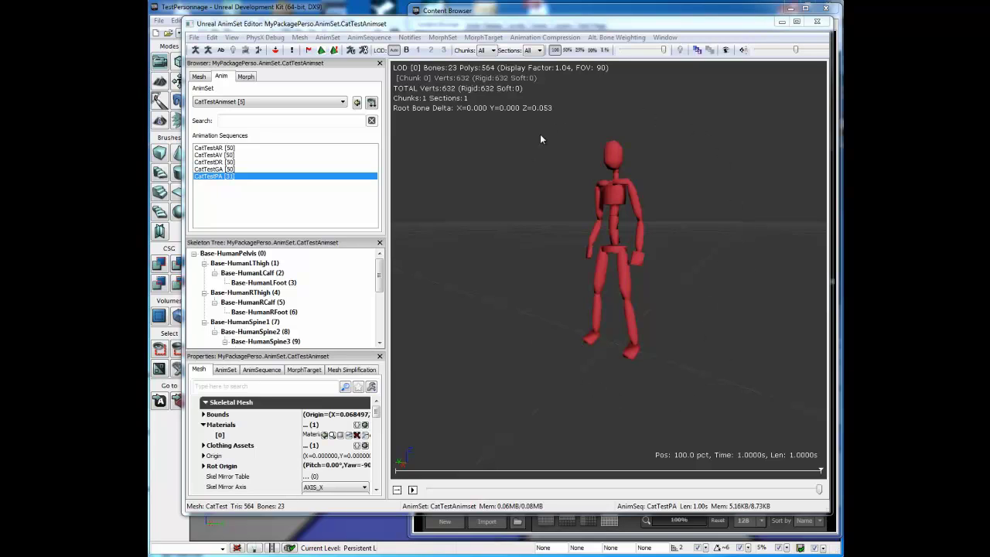
{"action": "key", "text": "alt+F4"}
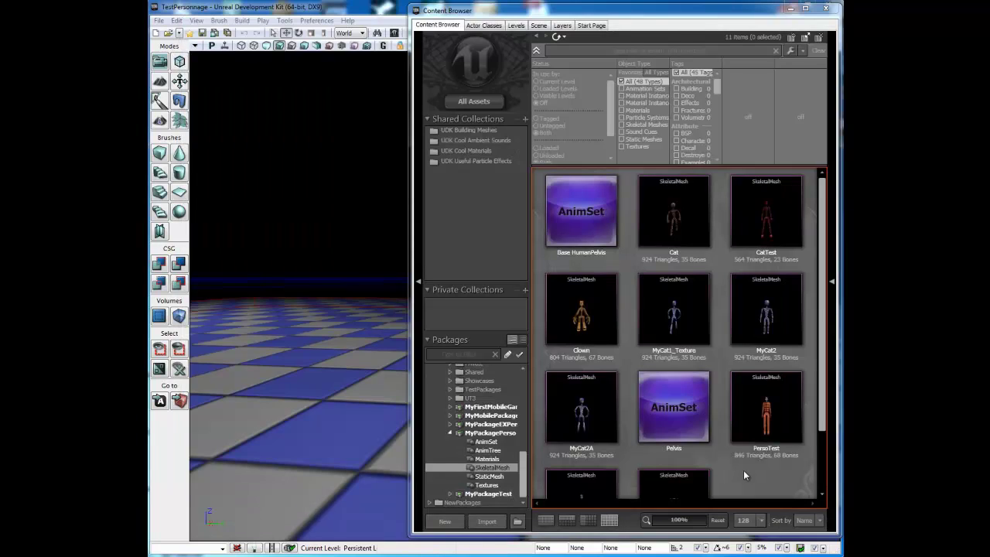
Create a new AnimTree named CatTestAnimTree in the AnimTree group of MyPackagePerso
{"action": "right_click", "coordinate": [743, 481]}
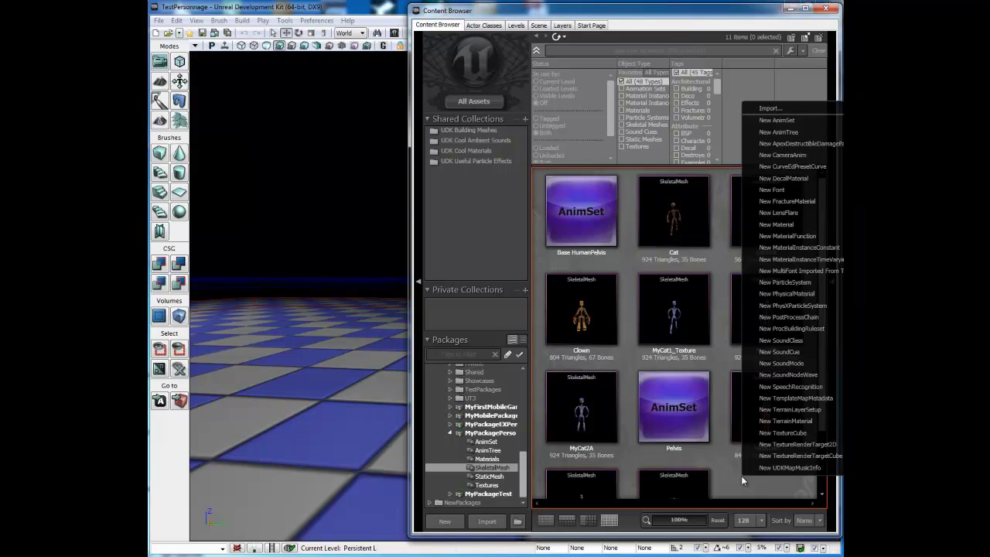
{"action": "left_click", "coordinate": [770, 133]}
{"action": "left_click_drag", "start_coordinate": [570, 262], "coordinate": [526, 217]}
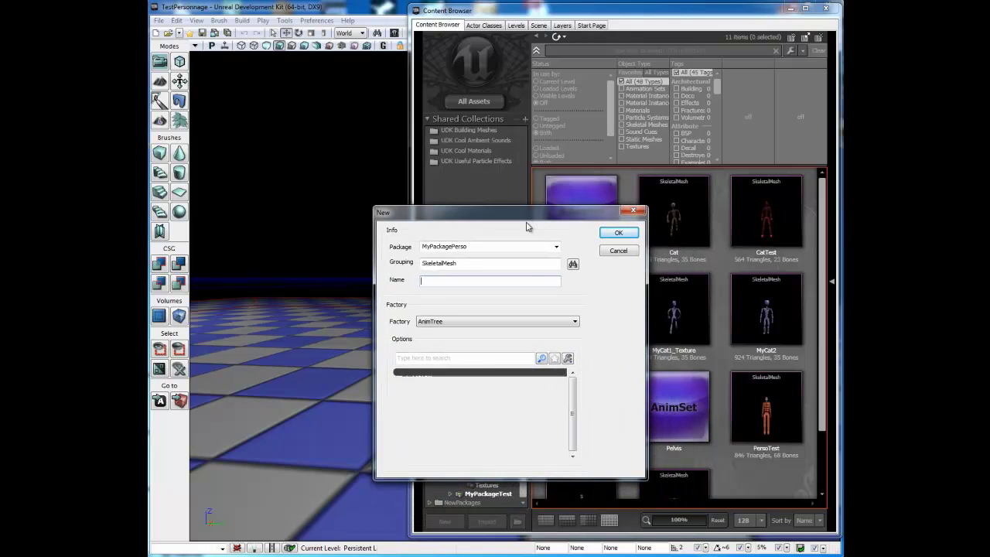
{"action": "left_click", "coordinate": [572, 264]}
{"action": "left_click", "coordinate": [469, 307]}
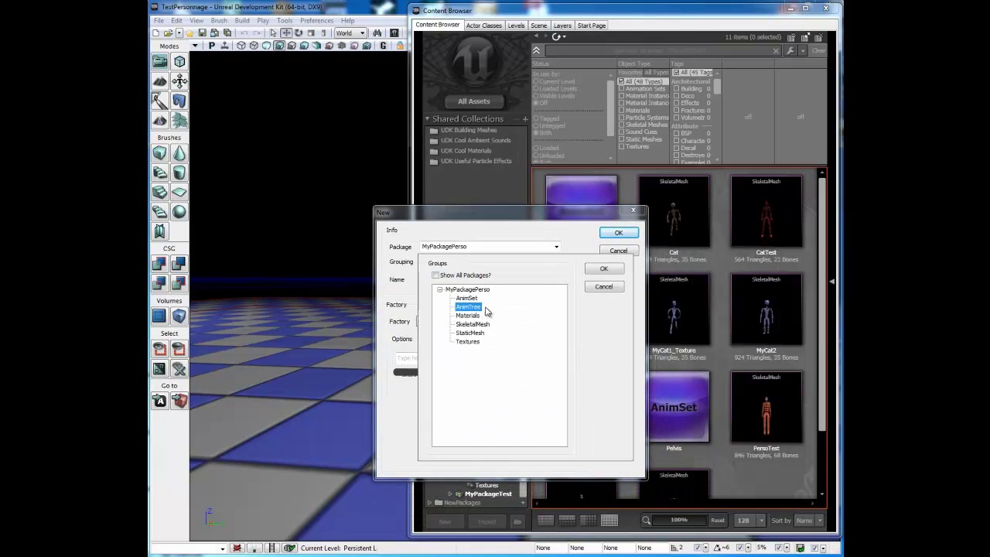
{"action": "left_click", "coordinate": [603, 269]}
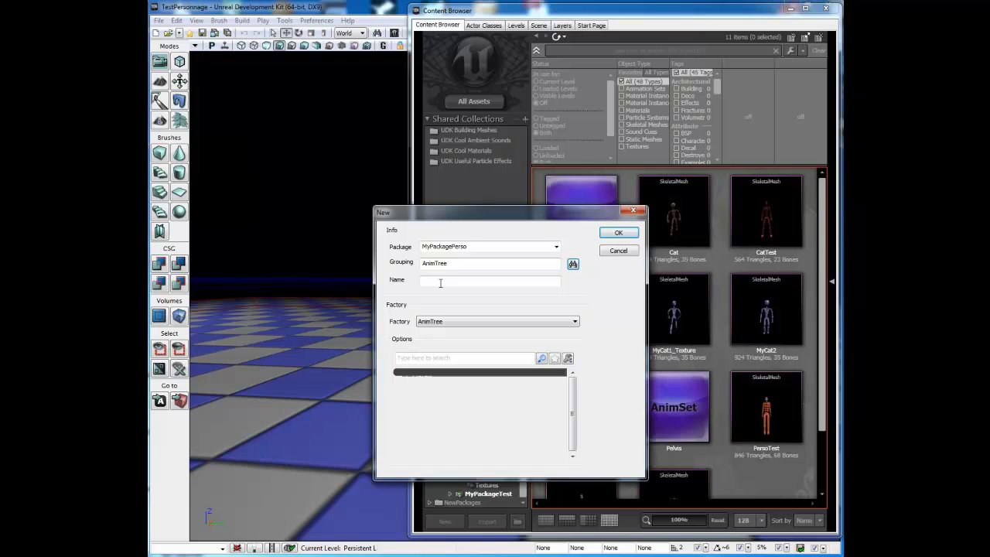
{"action": "left_click", "coordinate": [440, 283]}
{"action": "type", "text": "CatTestAnimTree"}
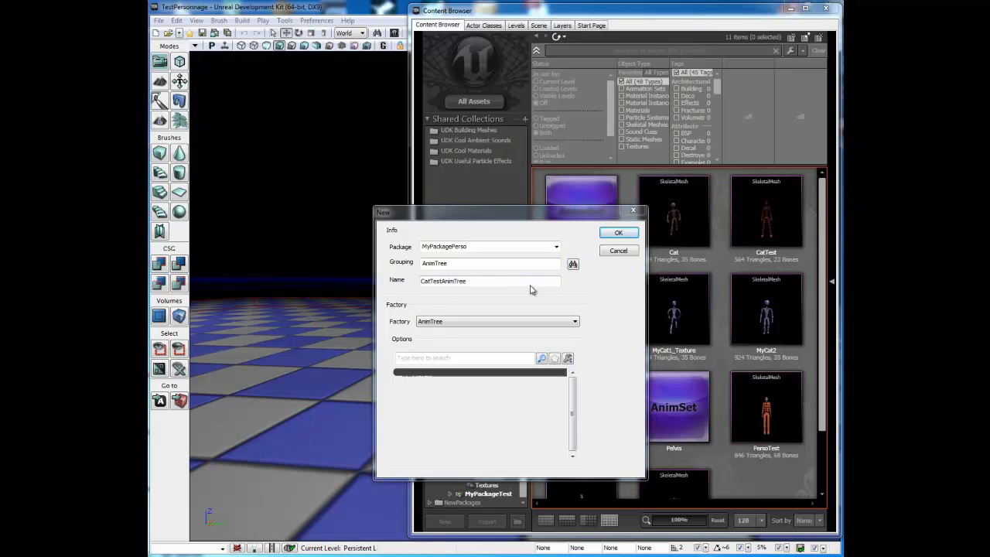
{"action": "left_click", "coordinate": [618, 234]}
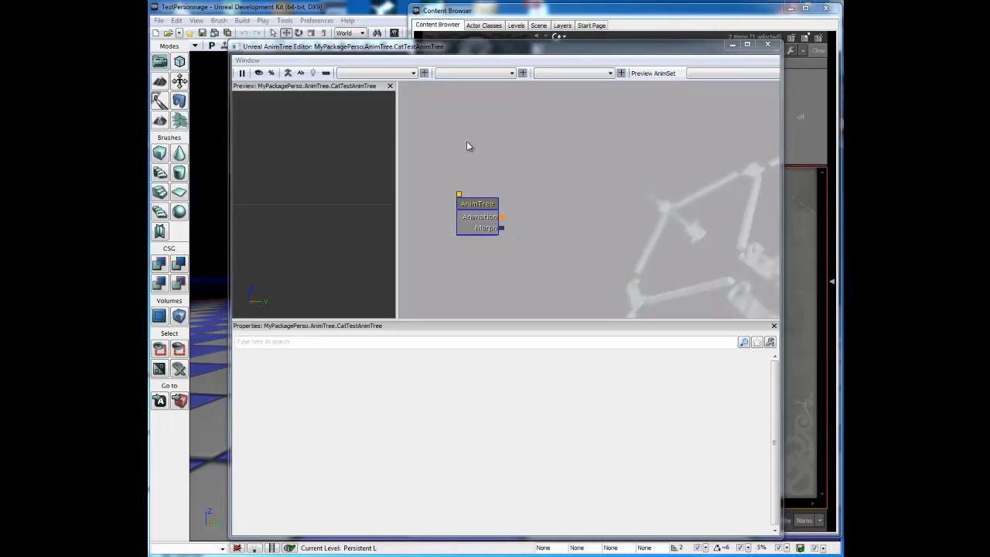
Add a Preview Mesh List entry to the AnimTree node and assign the CatTest skeletal mesh as its Preview Skel Mesh
{"action": "left_click", "coordinate": [479, 226]}
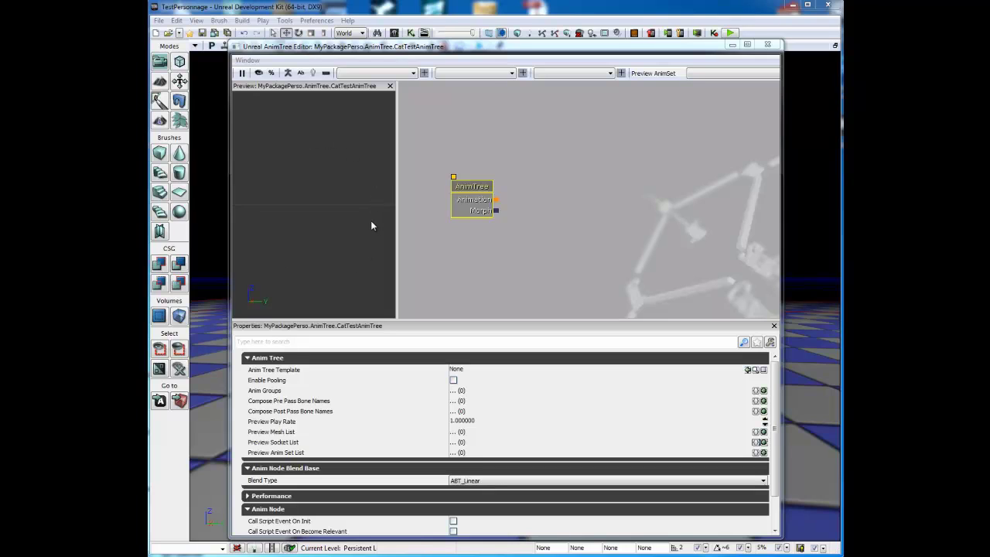
{"action": "left_click", "coordinate": [762, 432]}
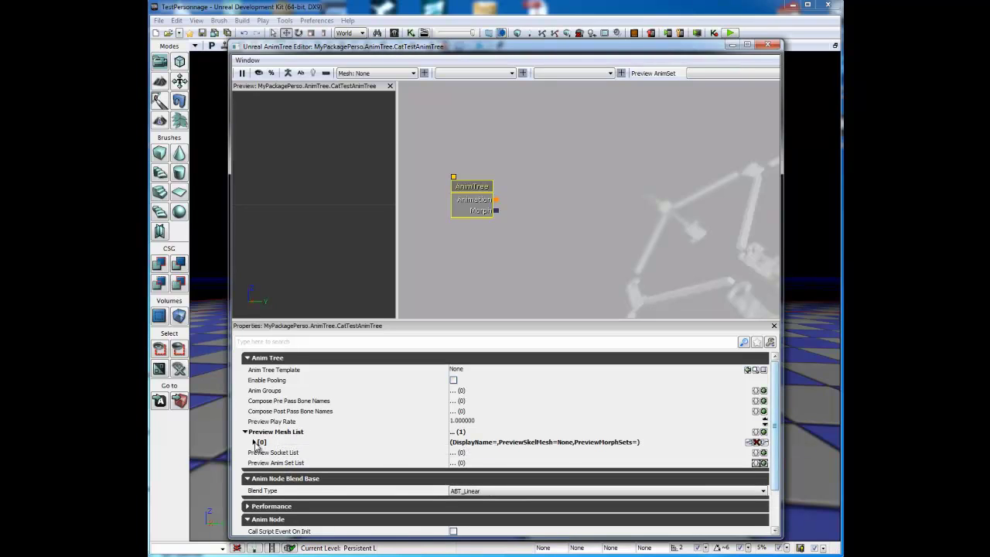
{"action": "left_click", "coordinate": [255, 442]}
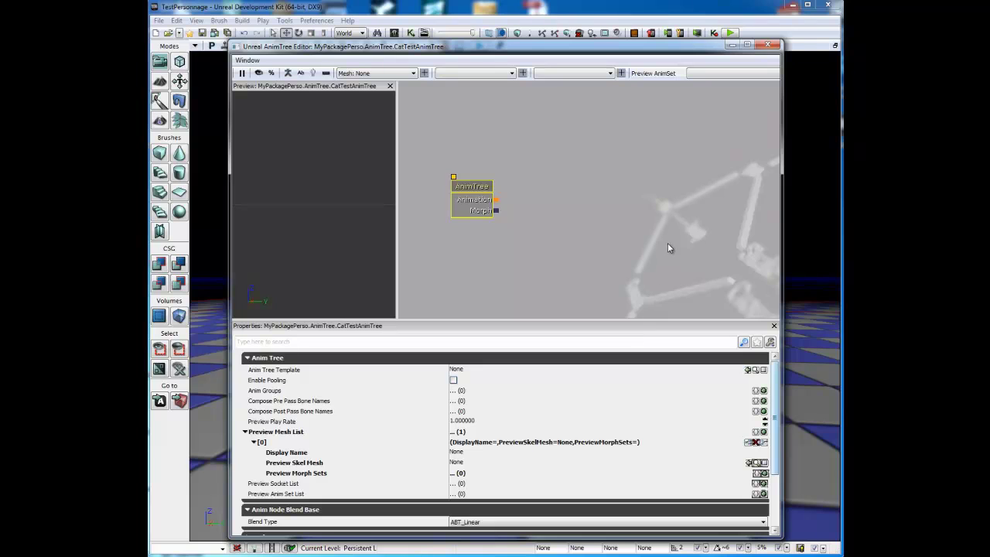
{"action": "left_click", "coordinate": [393, 32]}
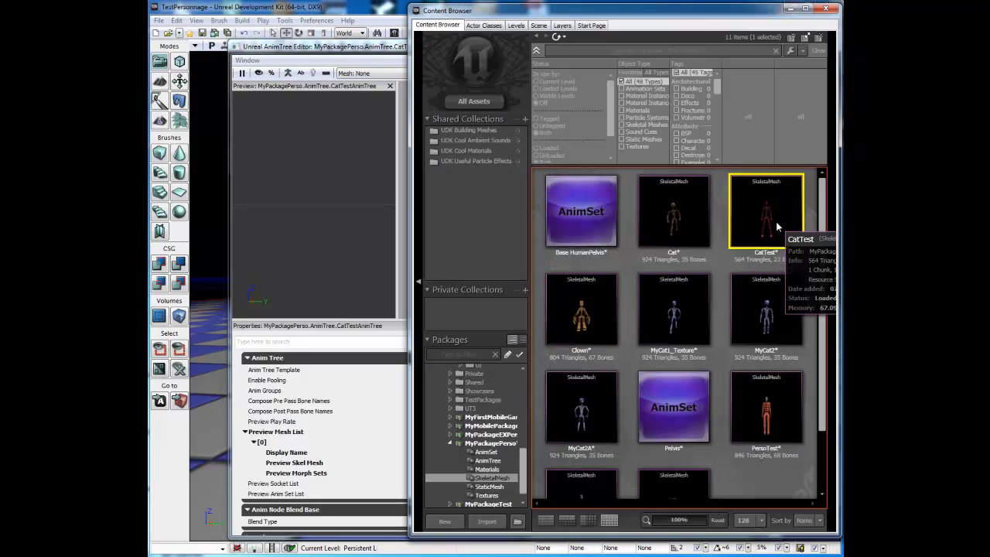
{"action": "left_click", "coordinate": [790, 9]}
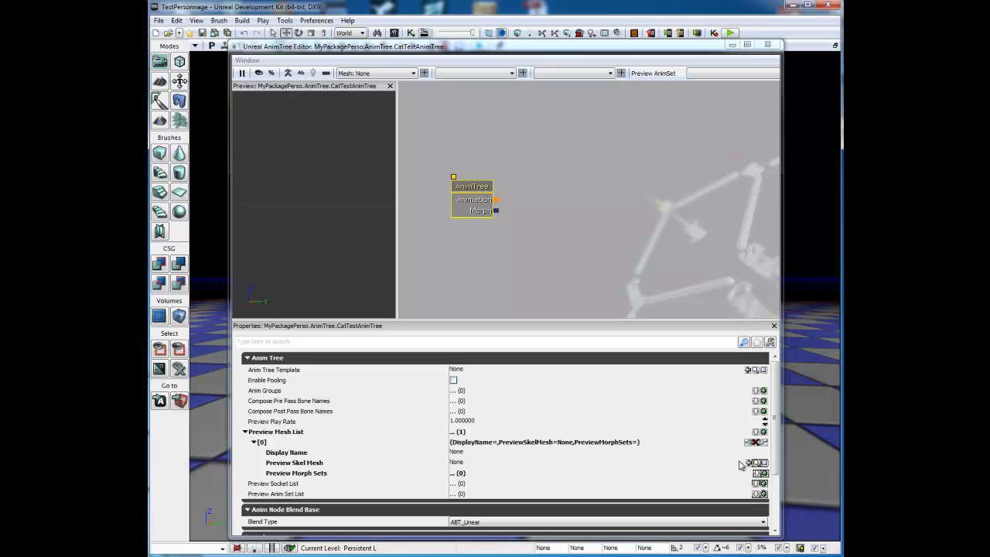
{"action": "left_click", "coordinate": [749, 463]}
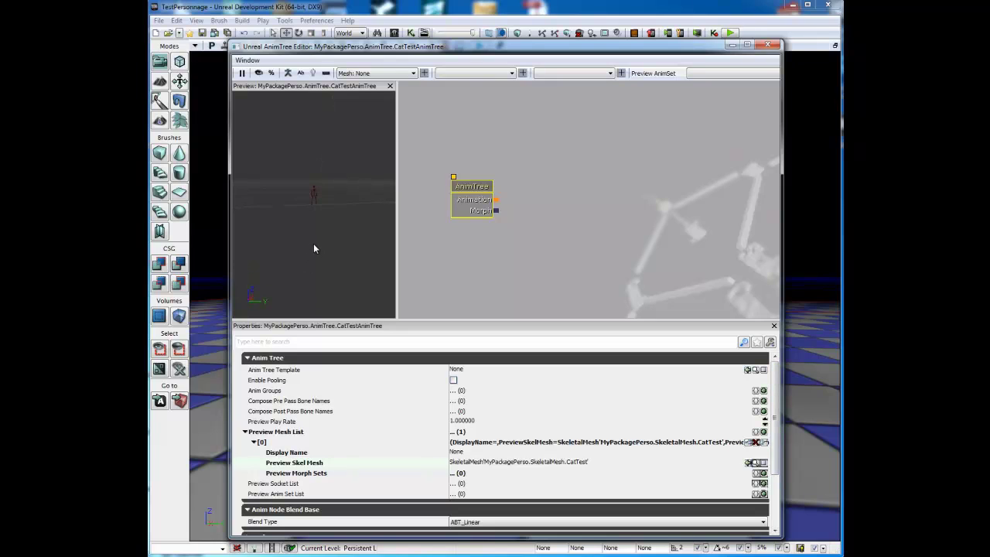
{"action": "mouse_move", "coordinate": [305, 195]}
{"action": "right_mouse_down"}
{"action": "mouse_move", "coordinate": [305, 181]}
{"action": "mouse_move", "coordinate": [311, 206]}
{"action": "mouse_move", "coordinate": [309, 195]}
{"action": "right_mouse_up"}
{"action": "left_click_drag", "start_coordinate": [309, 249], "coordinate": [396, 253]}
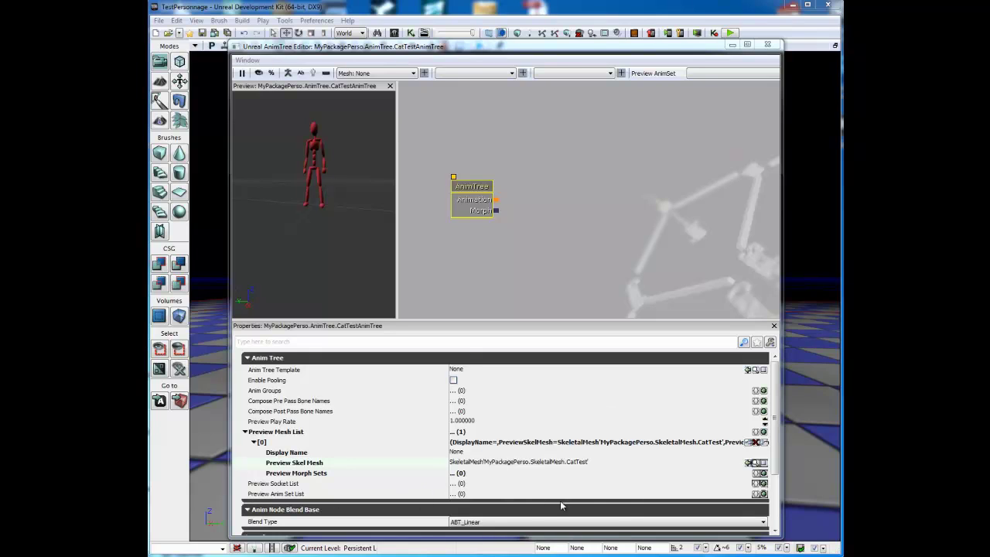
Add a Preview Anim Set List entry to the AnimTree node and assign CatTestAnimset as its preview anim set
{"action": "left_click", "coordinate": [763, 494]}
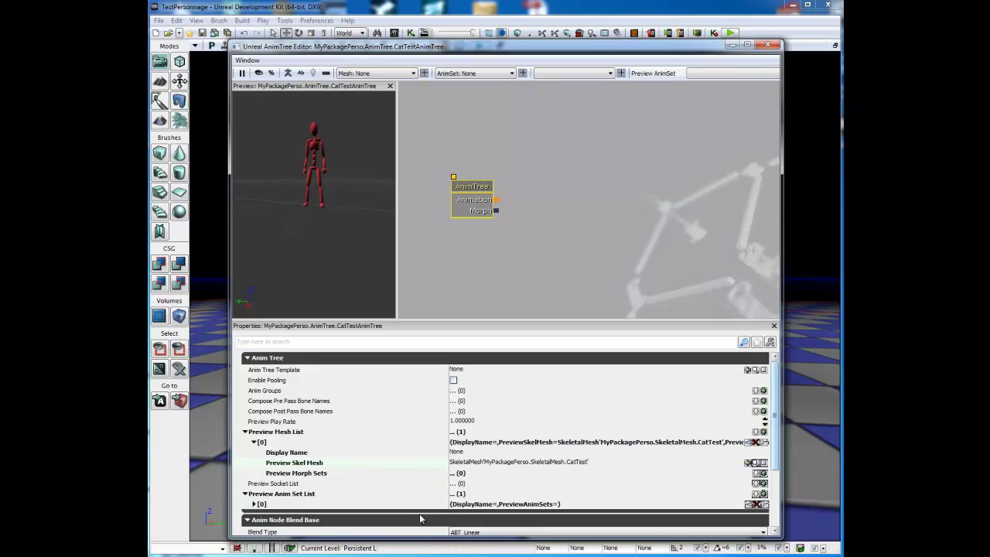
{"action": "left_click", "coordinate": [253, 503]}
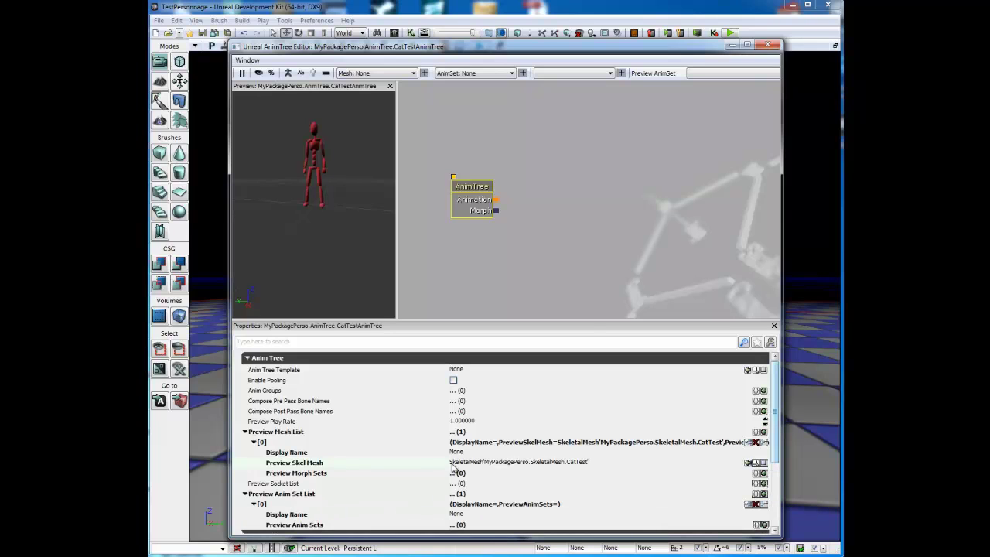
{"action": "key", "text": "ctrl+shift+f"}
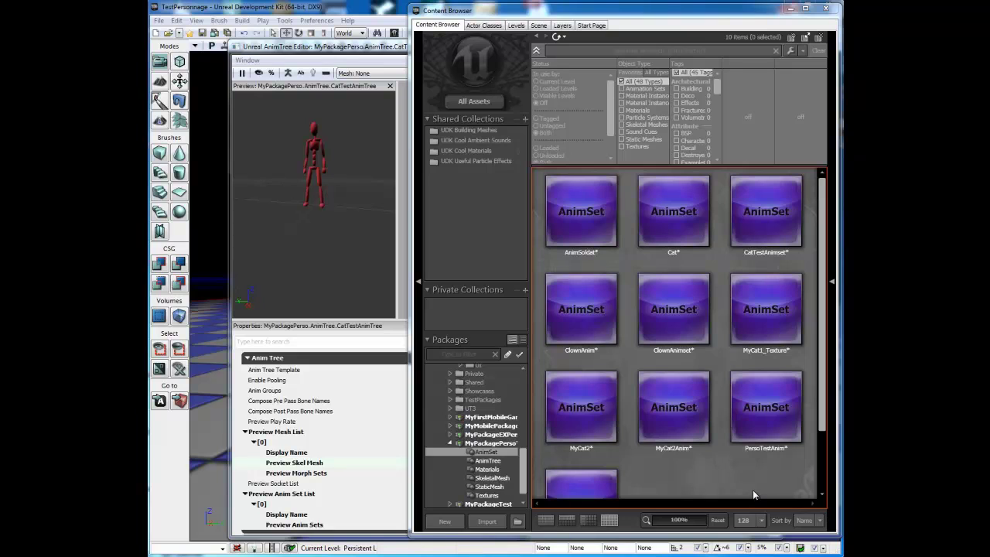
{"action": "left_click", "coordinate": [768, 212]}
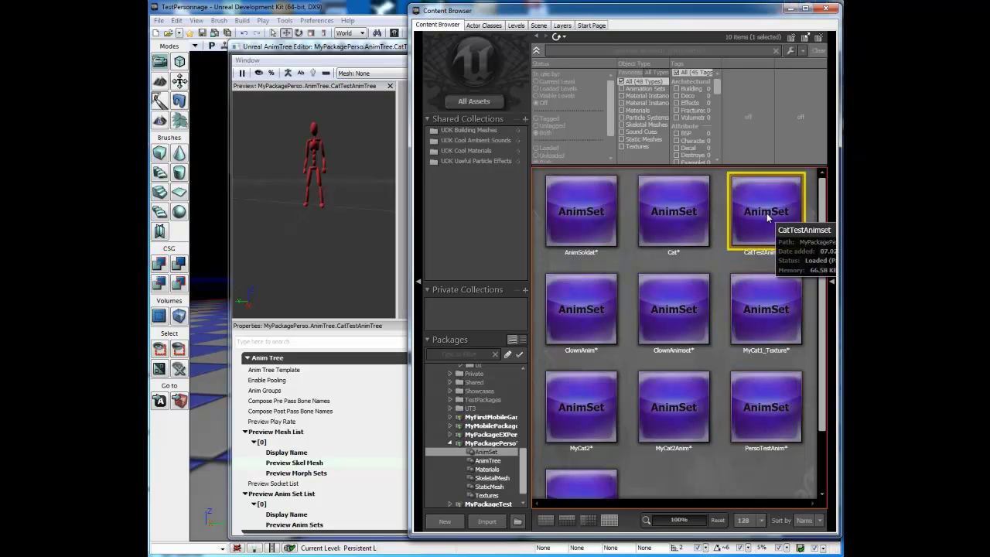
{"action": "left_click", "coordinate": [791, 9]}
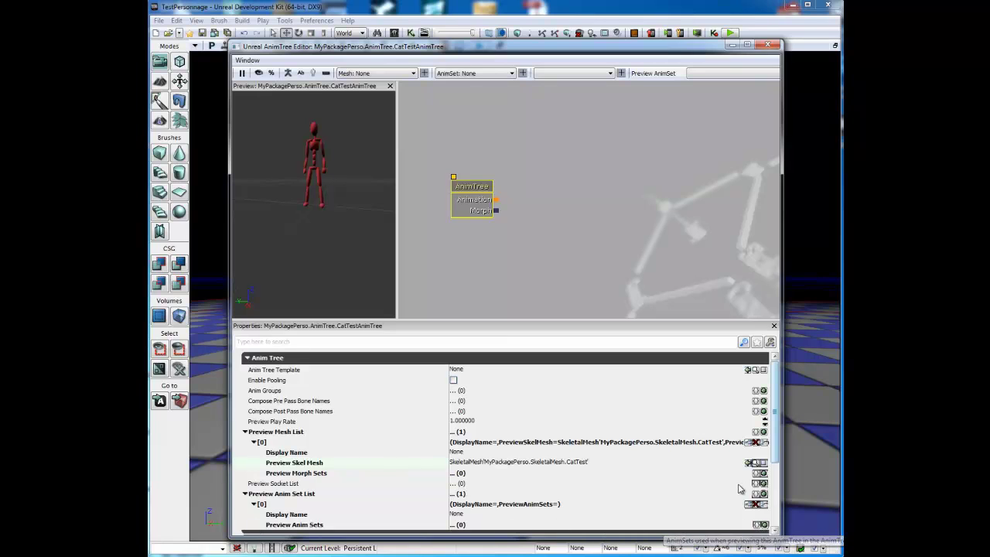
{"action": "scroll", "coordinate": [768, 467], "scroll_direction": "down", "scroll_amount": 3}
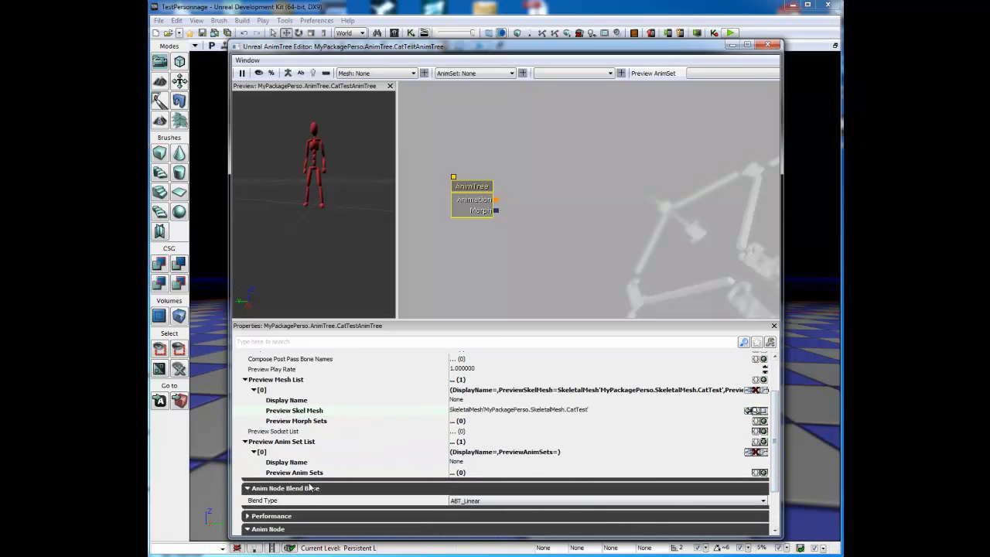
{"action": "left_click", "coordinate": [765, 473]}
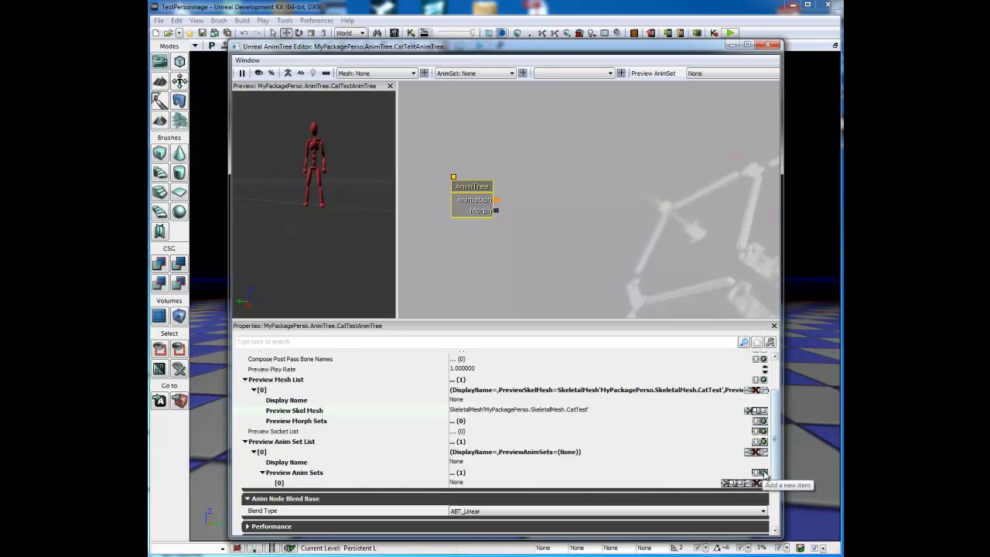
{"action": "left_click", "coordinate": [726, 483]}
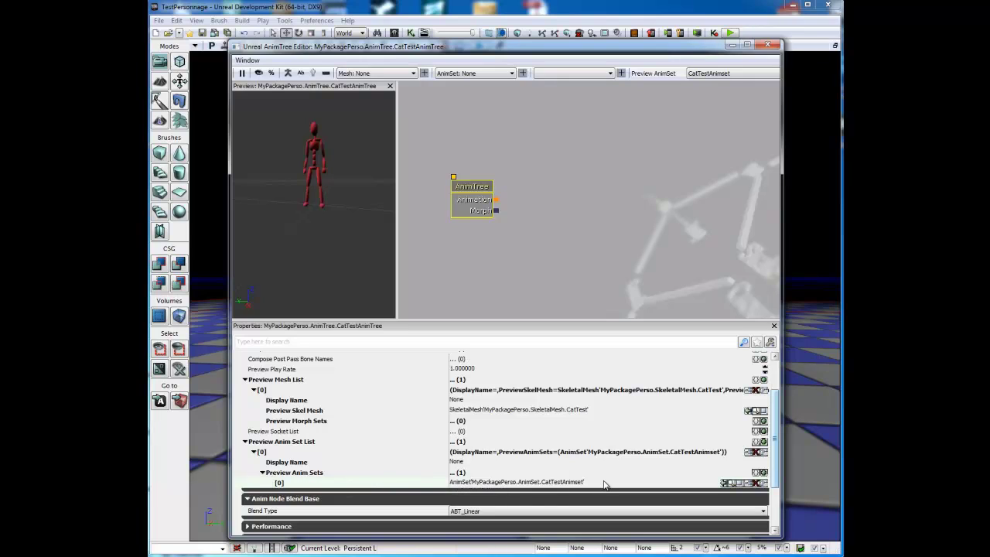
Add an AnimNodeBlendBySpeed node beside the AnimTree node and link its Out to the AnimTree's Animation connector
{"action": "left_click_drag", "start_coordinate": [422, 106], "coordinate": [404, 111]}
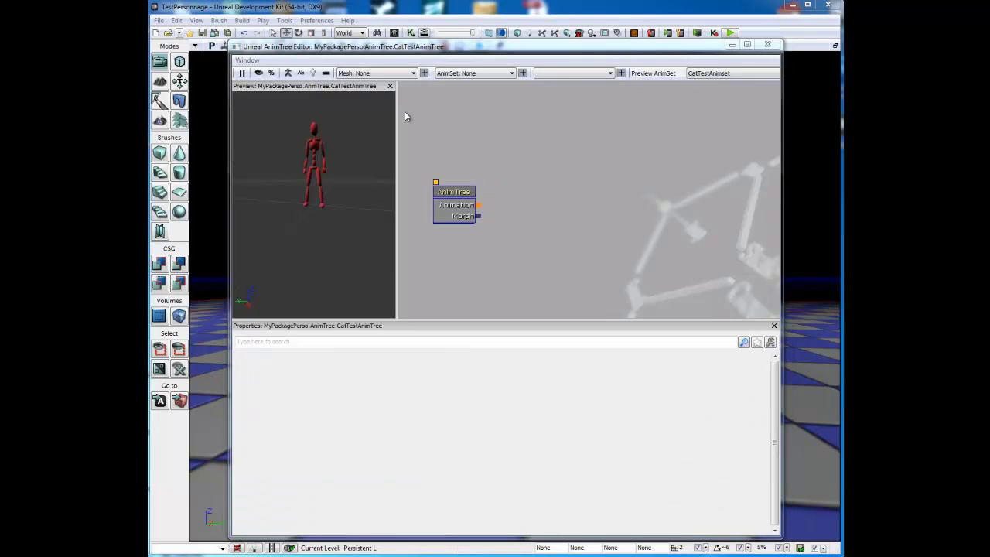
{"action": "right_click", "coordinate": [409, 80]}
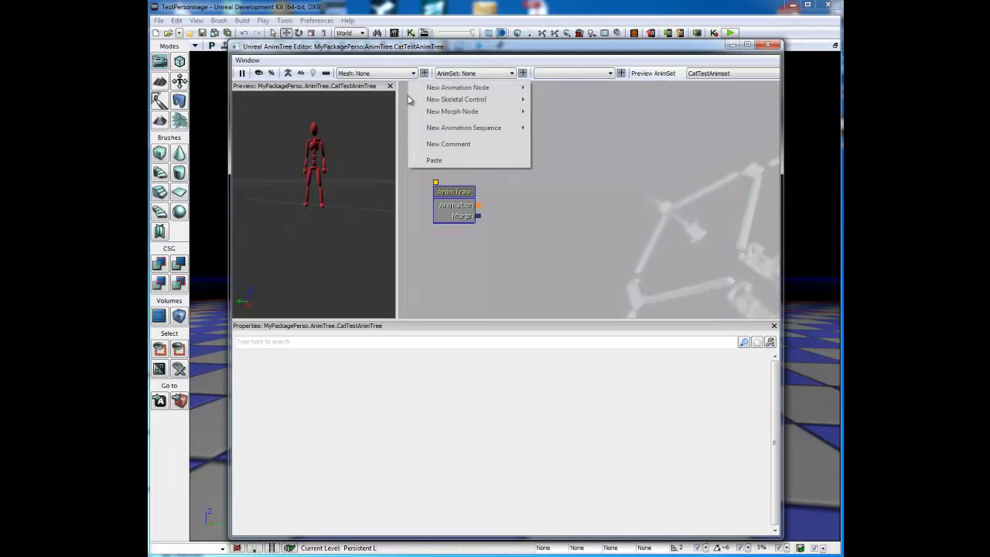
{"action": "mouse_move", "coordinate": [457, 89]}
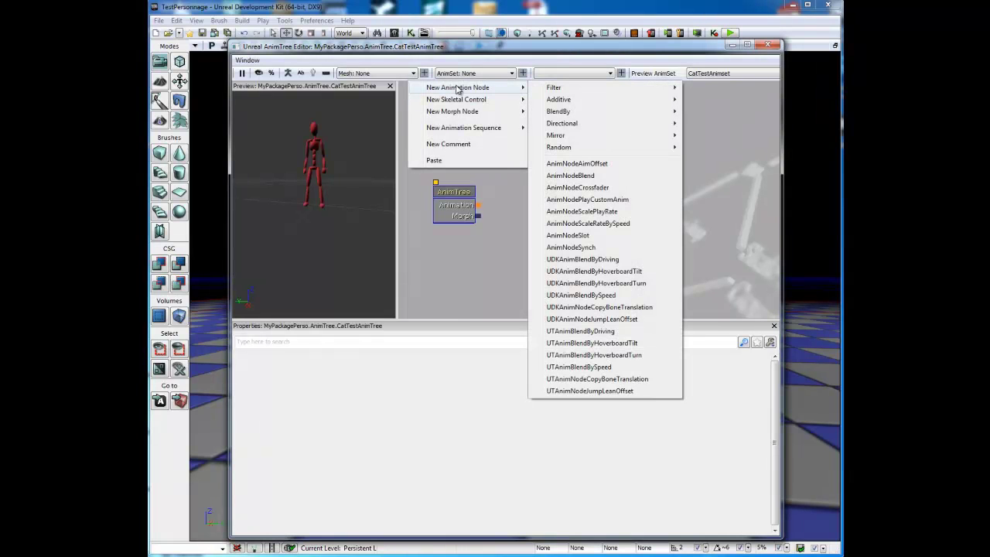
{"action": "mouse_move", "coordinate": [579, 115]}
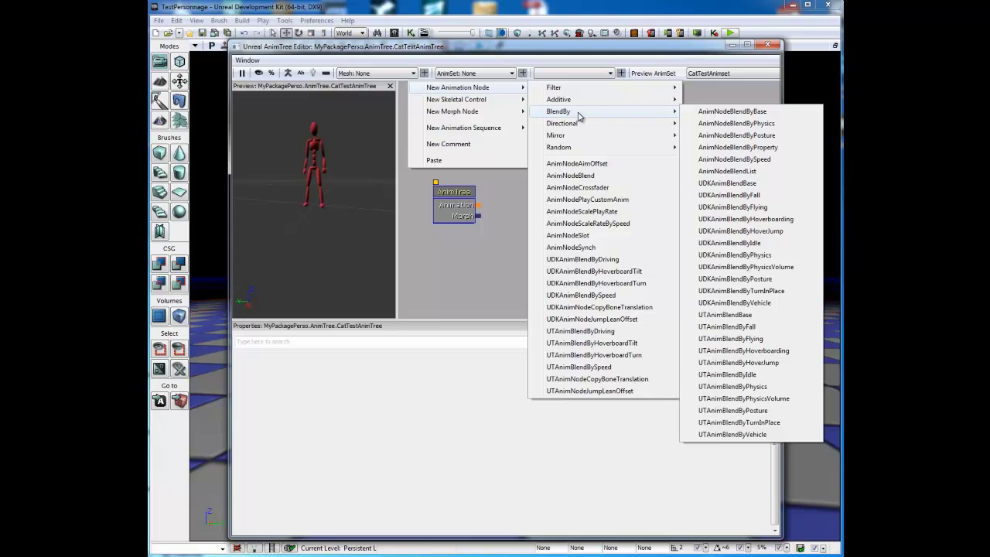
{"action": "left_click", "coordinate": [727, 160]}
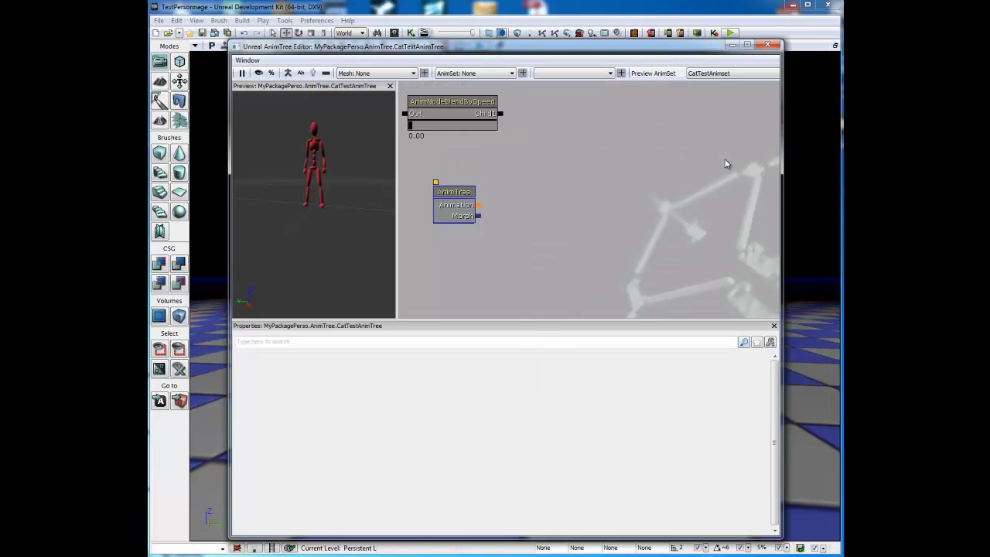
{"action": "left_click", "coordinate": [456, 116]}
{"action": "left_click_drag", "start_coordinate": [456, 117], "coordinate": [557, 188]}
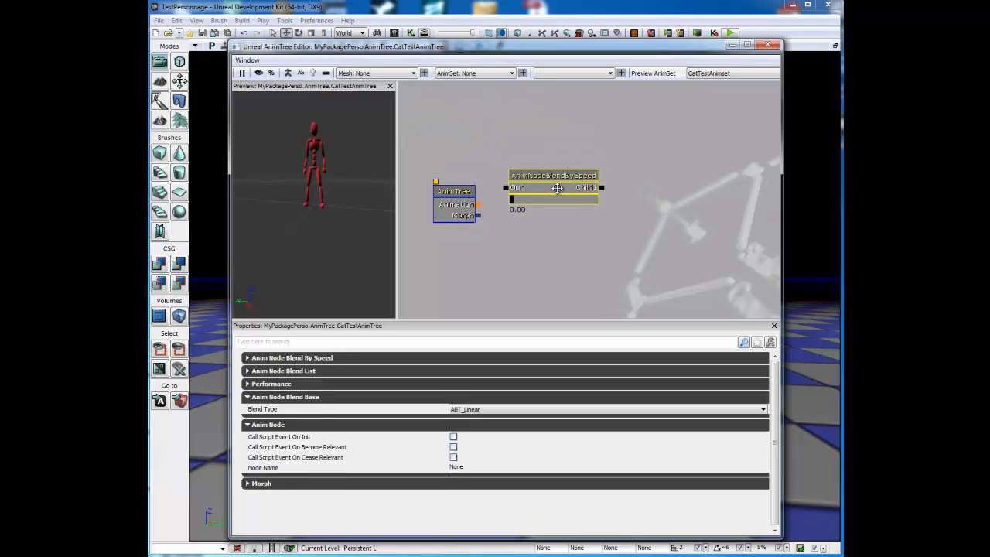
{"action": "left_click_drag", "start_coordinate": [478, 204], "coordinate": [508, 192]}
{"action": "left_click", "coordinate": [450, 216]}
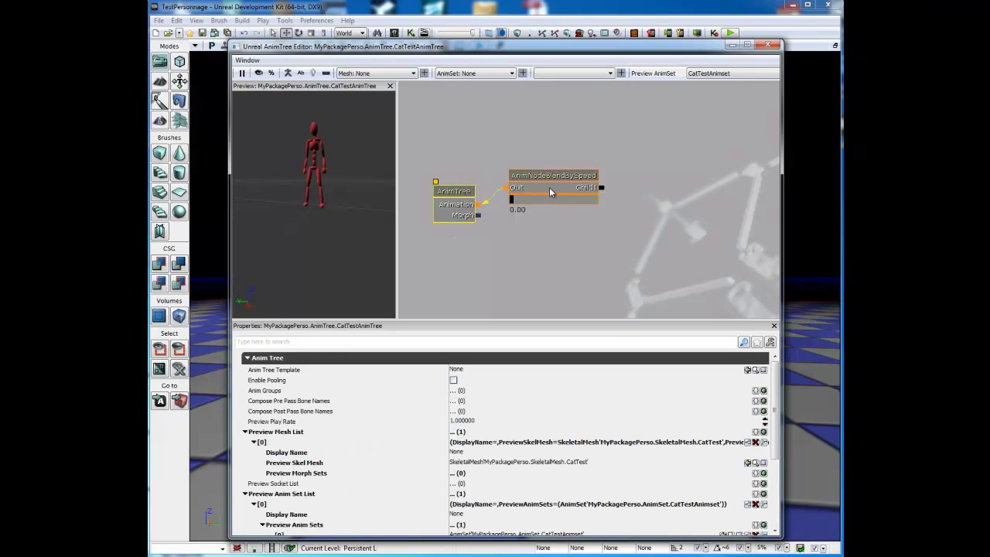
Add a second child input to the AnimNodeBlendBySpeed node
{"action": "left_click", "coordinate": [550, 189]}
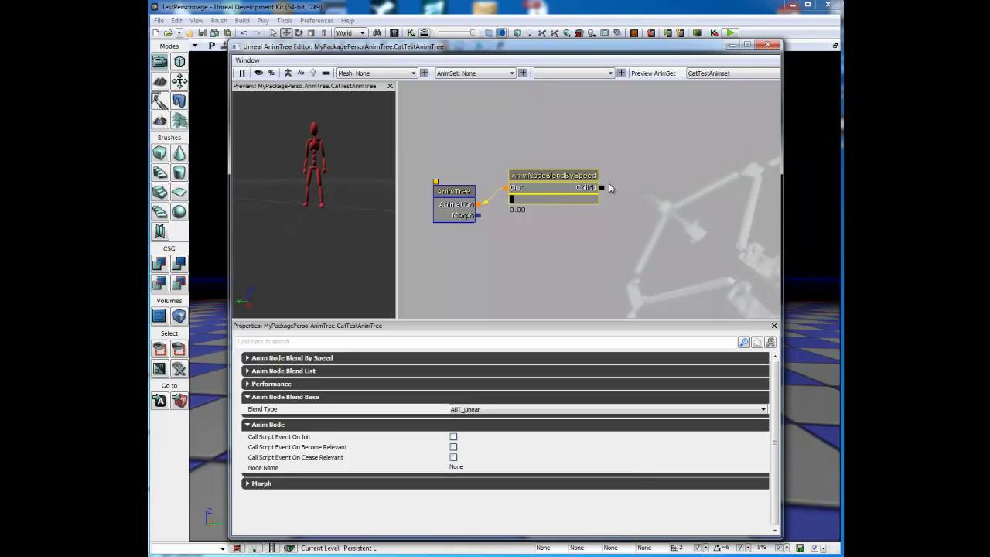
{"action": "right_click", "coordinate": [560, 191]}
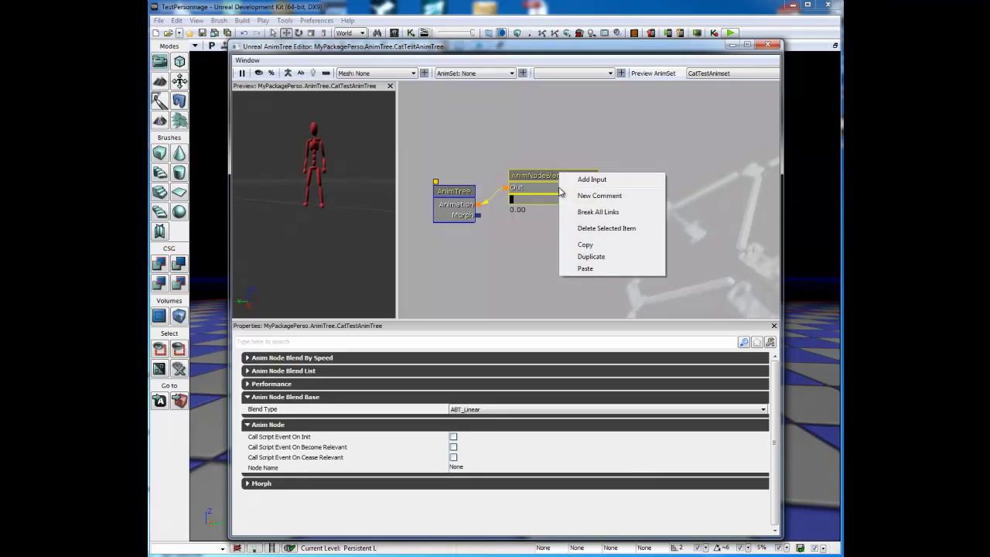
{"action": "left_click", "coordinate": [596, 184]}
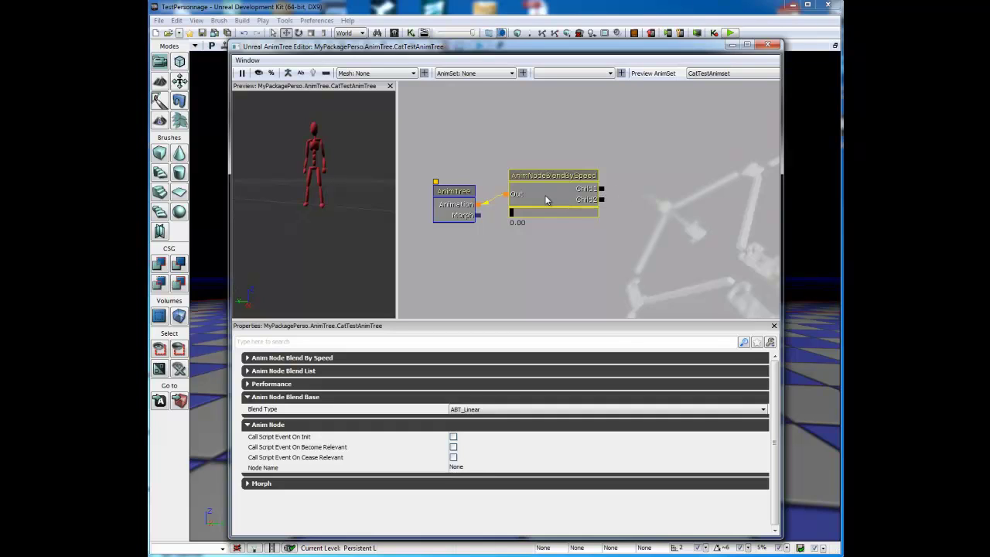
Add an AnimNodeSequence node below the speed blend node and link it to the Child2 input
{"action": "left_click", "coordinate": [476, 101]}
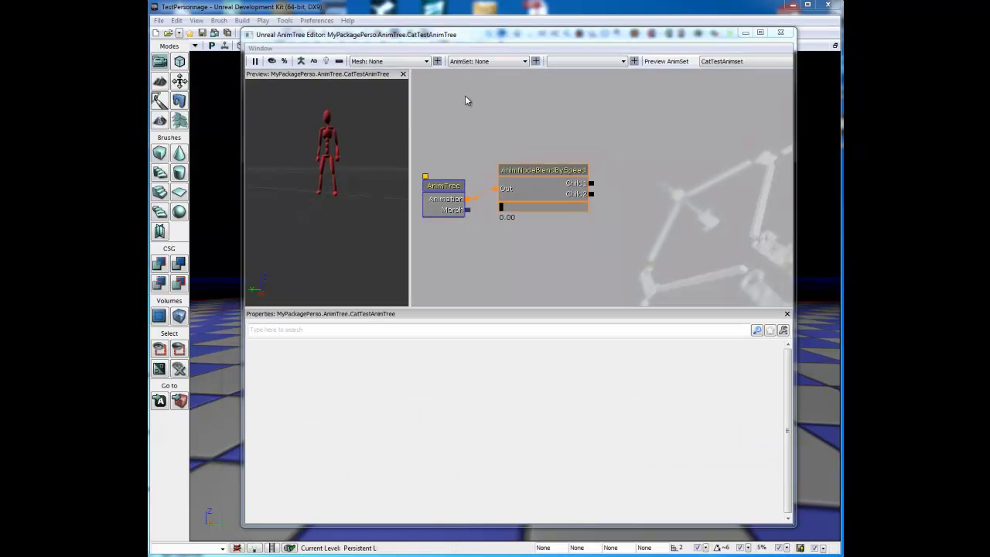
{"action": "right_click", "coordinate": [466, 97]}
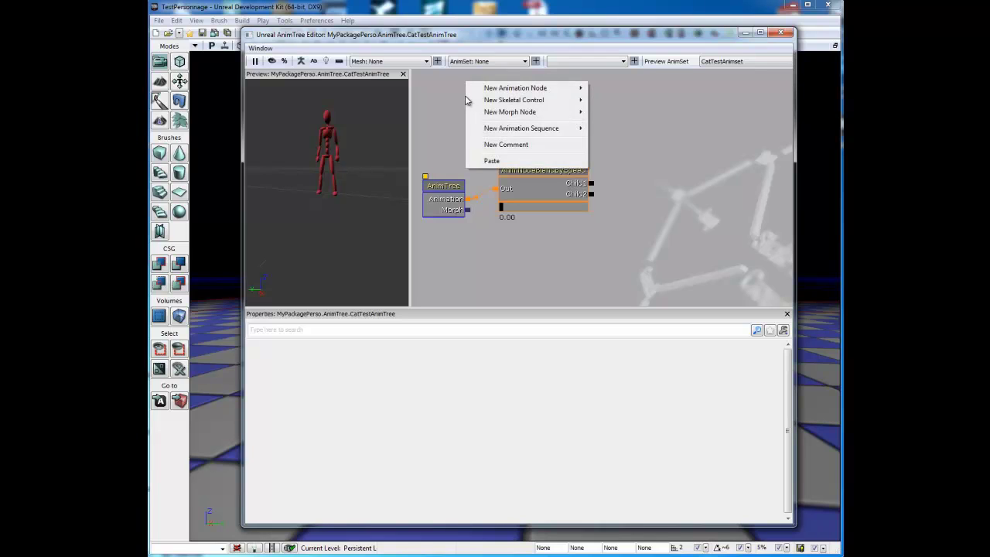
{"action": "mouse_move", "coordinate": [535, 133]}
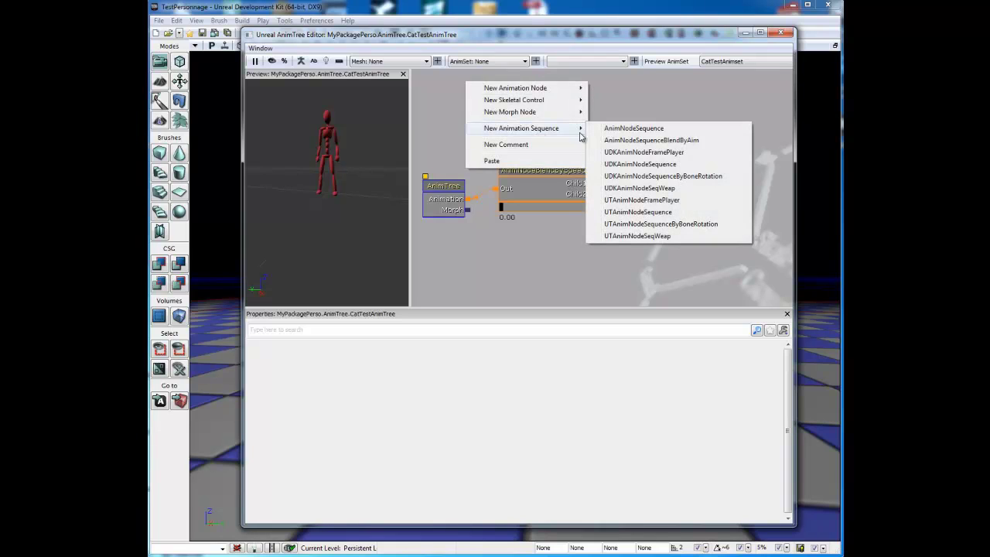
{"action": "left_click", "coordinate": [634, 128]}
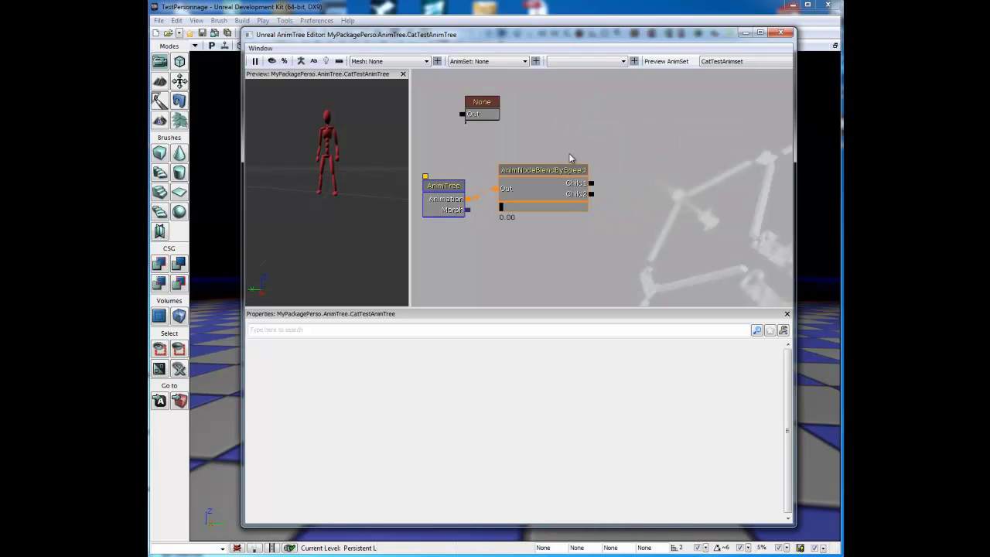
{"action": "left_click", "coordinate": [487, 117]}
{"action": "left_click_drag", "start_coordinate": [488, 117], "coordinate": [645, 252]}
{"action": "left_click_drag", "start_coordinate": [591, 194], "coordinate": [620, 255]}
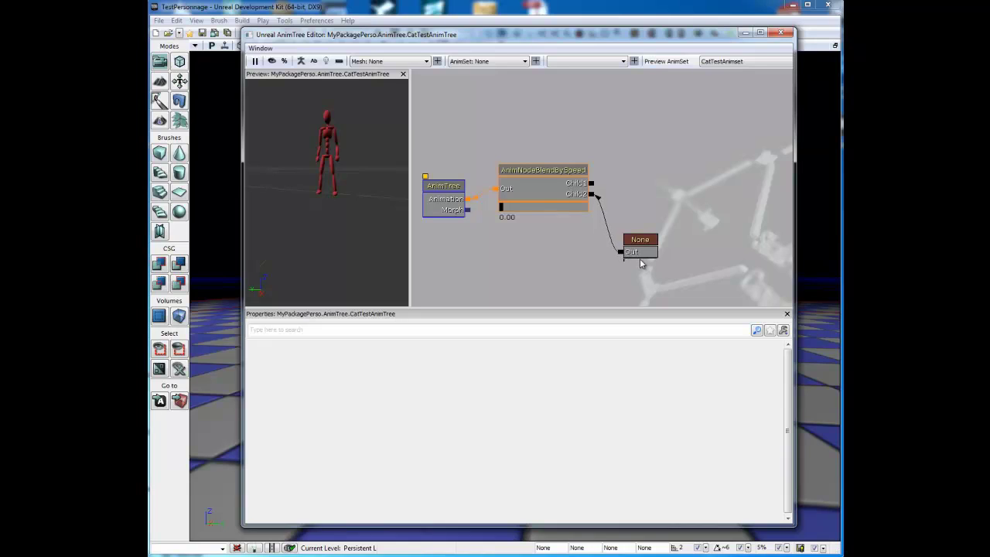
Set the sequence node's Anim Seq Name to CatTestPA and enable Playing and Looping
{"action": "left_click", "coordinate": [641, 254]}
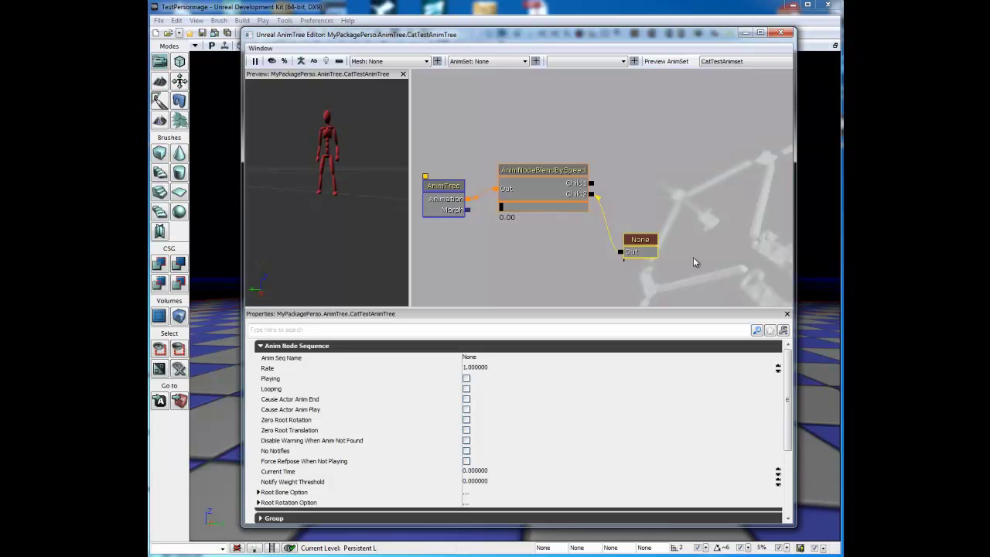
{"action": "left_click", "coordinate": [488, 358]}
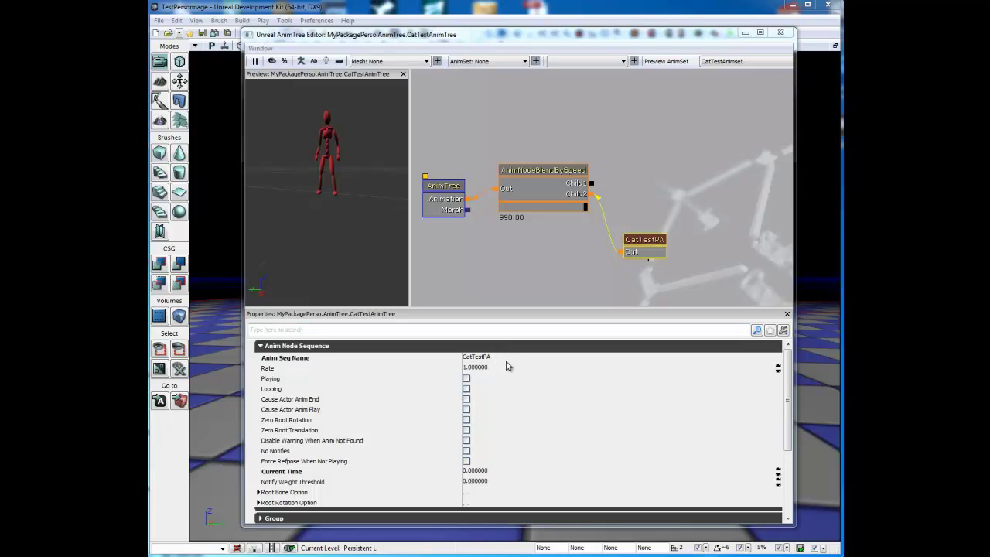
{"action": "left_click", "coordinate": [466, 379]}
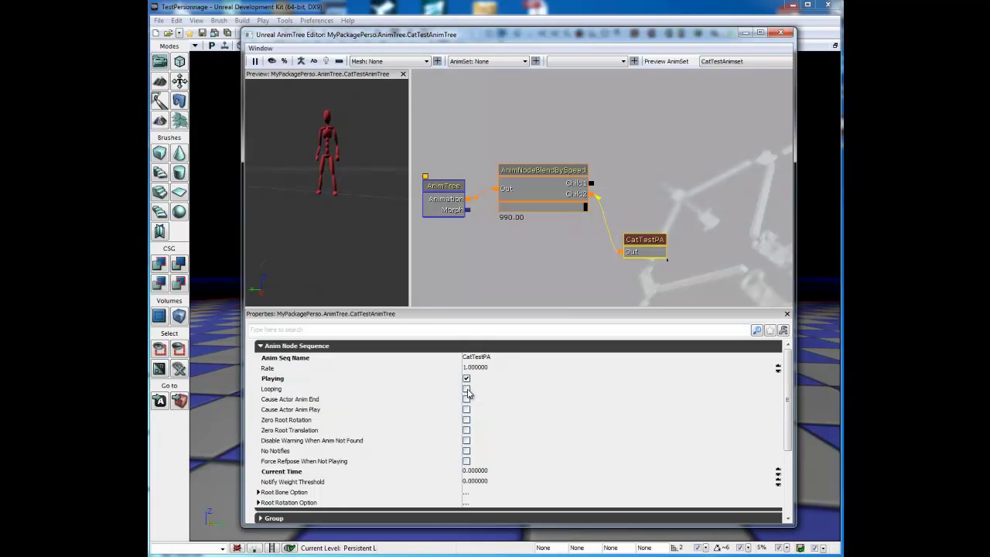
{"action": "left_click", "coordinate": [466, 389]}
Check the CatTestPA animation's playback on the character in the preview
{"action": "mouse_move", "coordinate": [586, 209]}
{"action": "left_mouse_down"}
{"action": "mouse_move", "coordinate": [507, 212]}
{"action": "mouse_move", "coordinate": [590, 218]}
{"action": "left_mouse_up"}
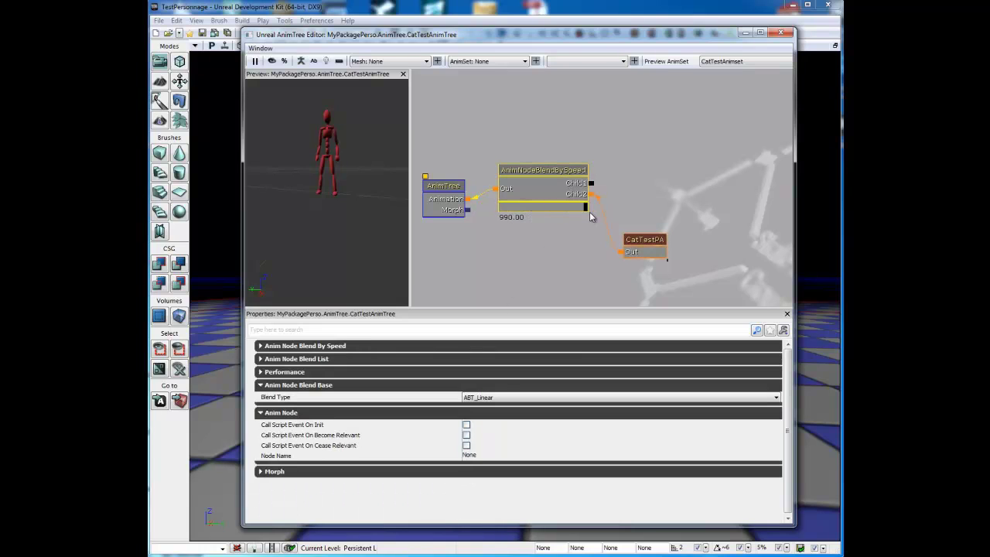
{"action": "left_click", "coordinate": [649, 252]}
{"action": "left_click", "coordinate": [466, 378]}
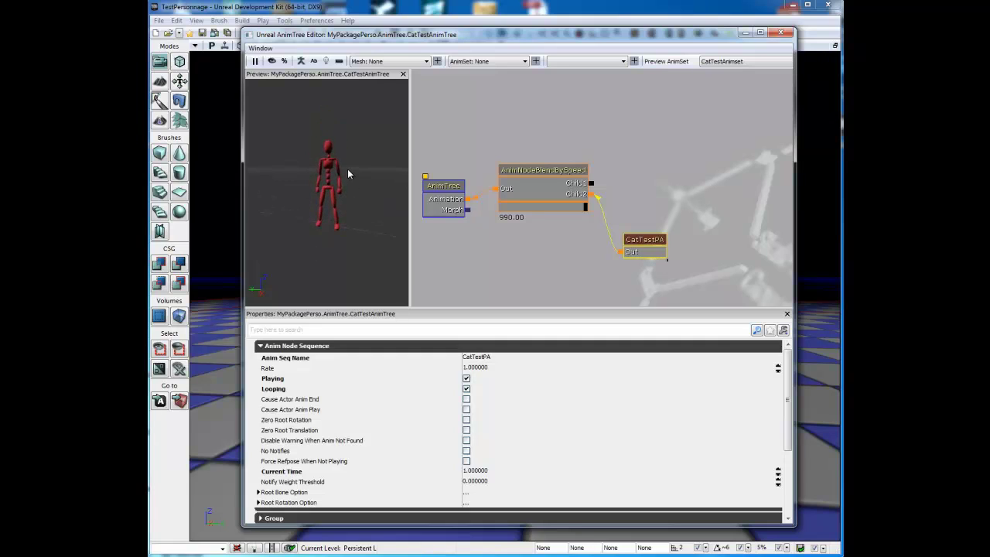
{"action": "scroll", "coordinate": [347, 165], "scroll_direction": "up", "scroll_amount": 3}
{"action": "scroll", "coordinate": [347, 165], "scroll_direction": "down", "scroll_amount": 3}
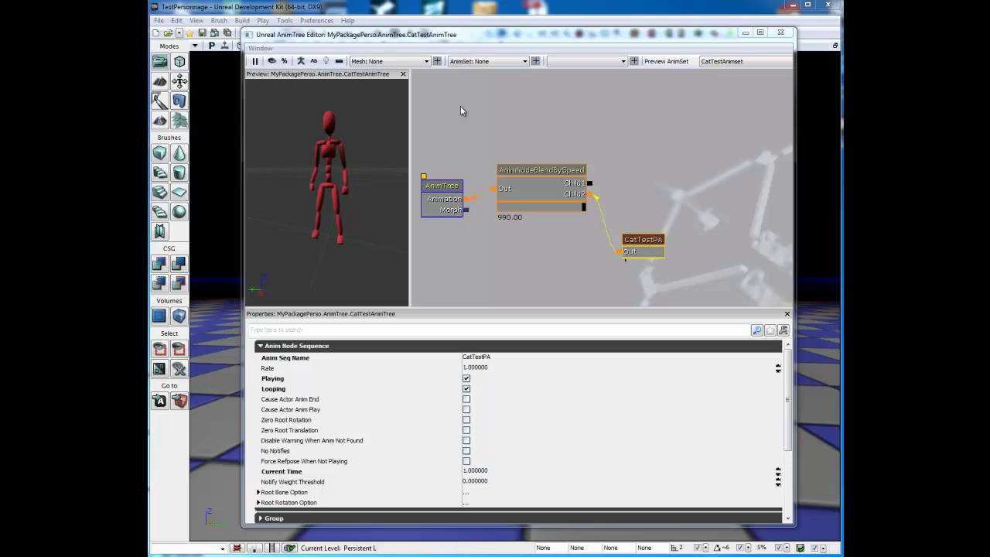
Duplicate the CatTestPA sequence node four times
{"action": "left_click", "coordinate": [646, 257]}
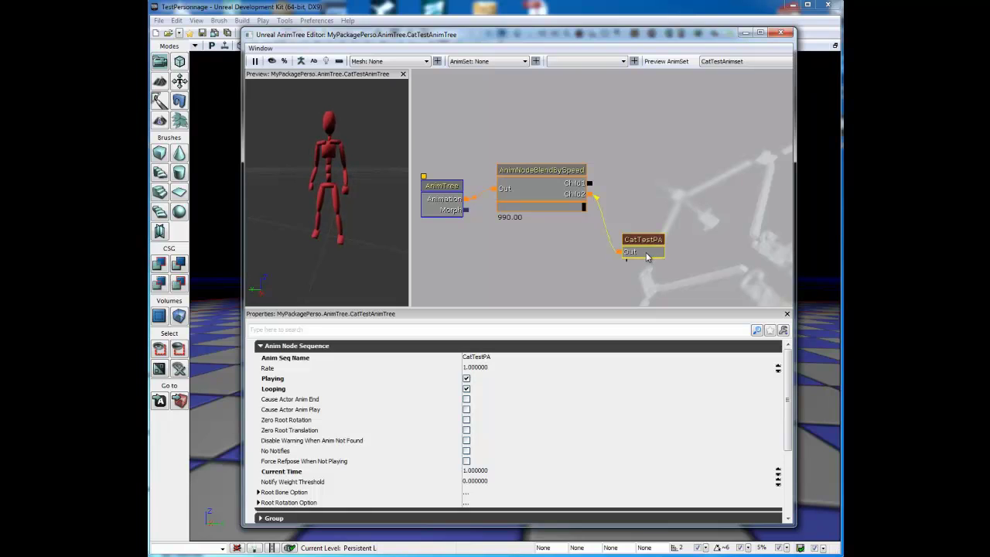
{"action": "key", "text": "ctrl+w"}
{"action": "key", "text": "ctrl+w"}
{"action": "key", "text": "ctrl+w"}
{"action": "key", "text": "ctrl+w"}
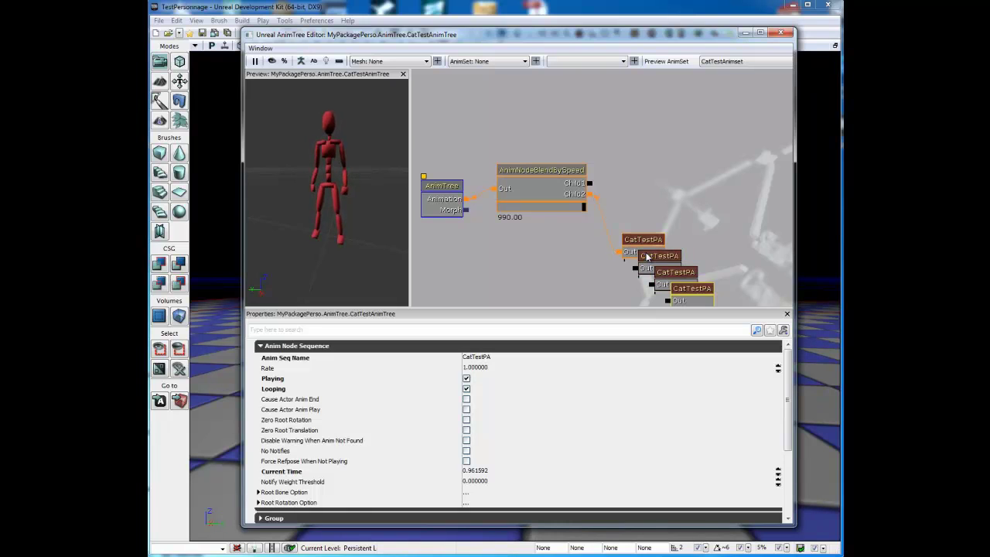
Arrange the four unlinked CatTestPA copies in an evenly spaced column to the right of the linked sequence node
{"action": "left_click_drag", "start_coordinate": [668, 259], "coordinate": [702, 96]}
{"action": "left_click_drag", "start_coordinate": [746, 139], "coordinate": [737, 99], "text": "ctrl"}
{"action": "left_click_drag", "start_coordinate": [683, 256], "coordinate": [740, 139], "text": "ctrl"}
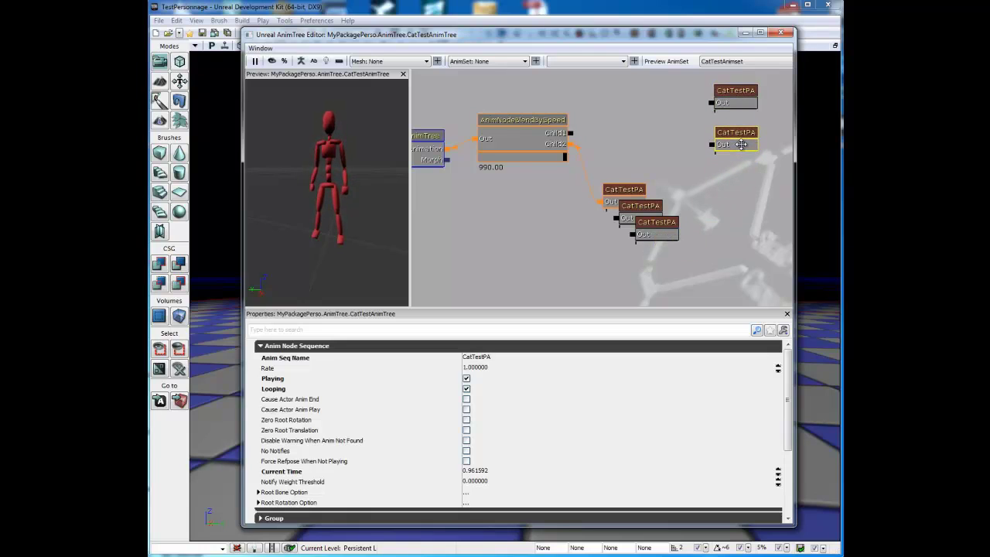
{"action": "left_click", "coordinate": [669, 237]}
{"action": "left_click_drag", "start_coordinate": [663, 240], "coordinate": [716, 194], "text": "ctrl"}
{"action": "left_click", "coordinate": [640, 219]}
{"action": "left_click_drag", "start_coordinate": [640, 220], "coordinate": [734, 227], "text": "ctrl"}
Set the Anim Seq Name of the uppermost copied node to CatTestAV
{"action": "left_click", "coordinate": [738, 108]}
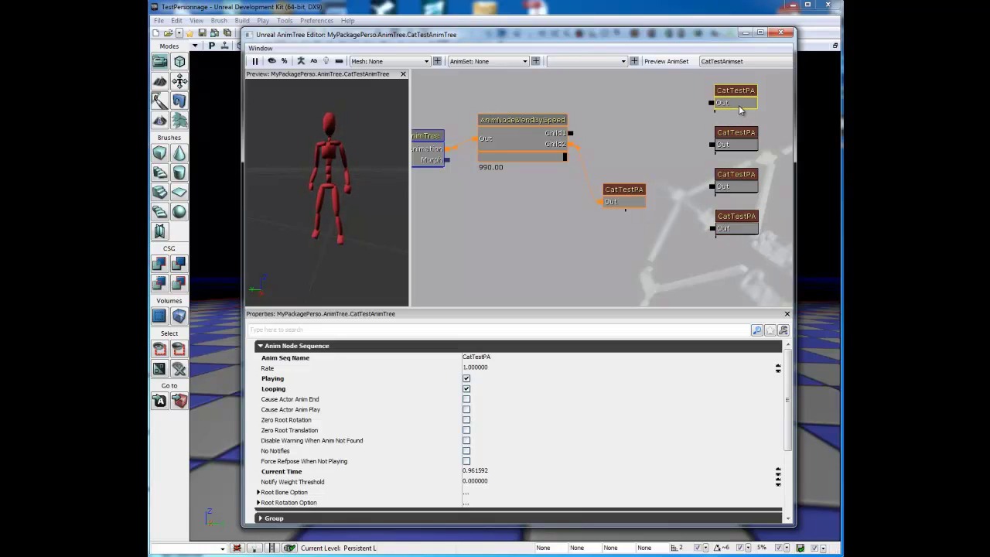
{"action": "left_click", "coordinate": [494, 358]}
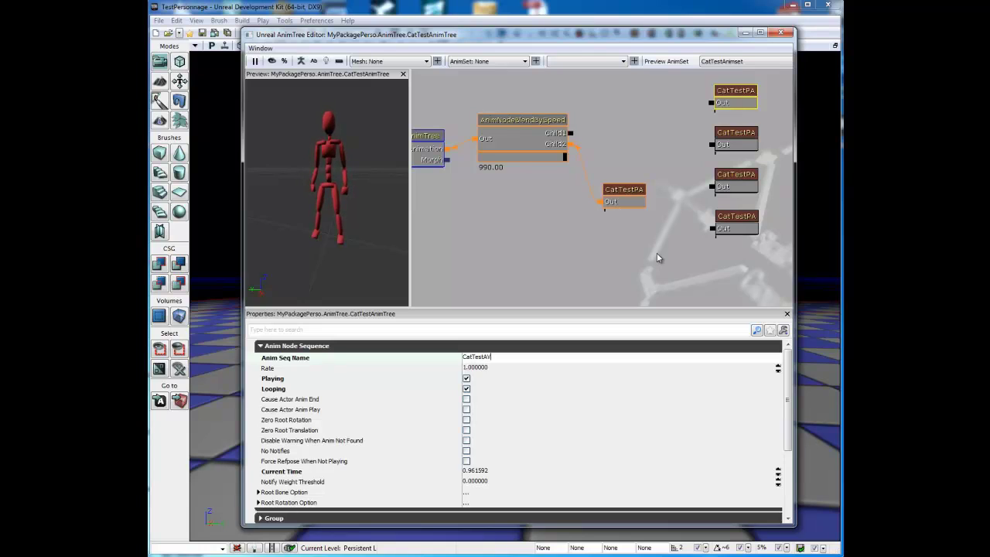
{"action": "left_click", "coordinate": [553, 268]}
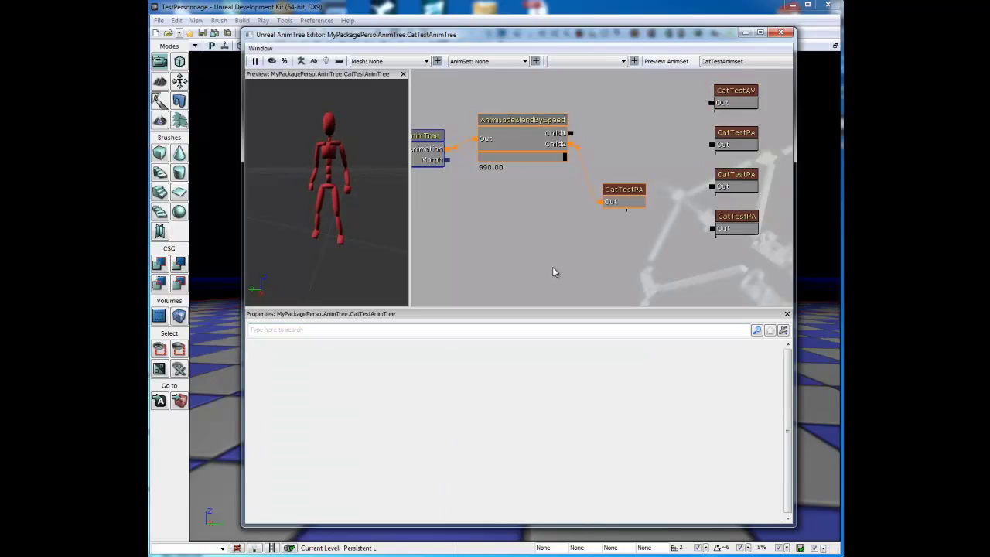
Look up the sequence names in CatTestAnimset and set the other three copies, from top down, to CatTestAR, CatTestGA and CatTestDR
{"action": "left_click", "coordinate": [740, 145]}
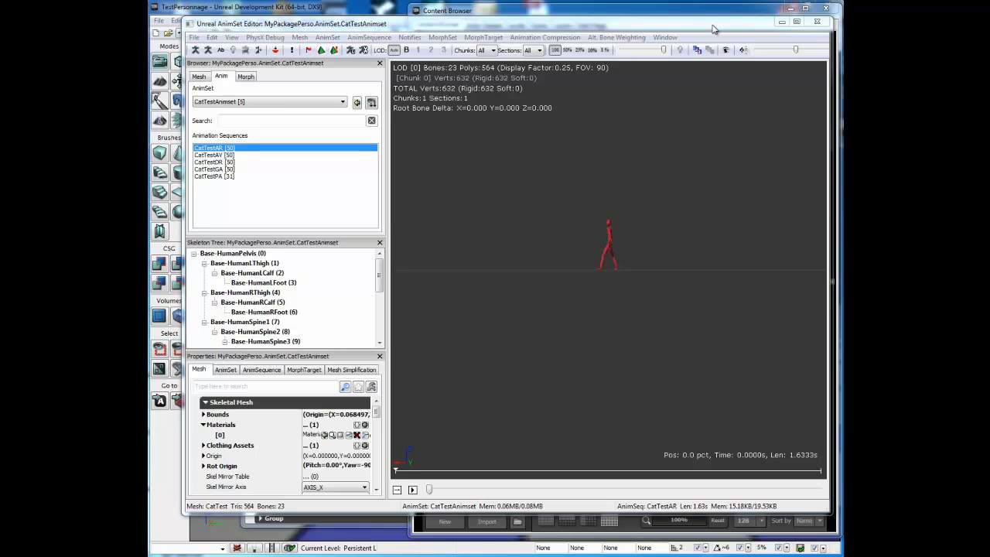
{"action": "left_click", "coordinate": [781, 21]}
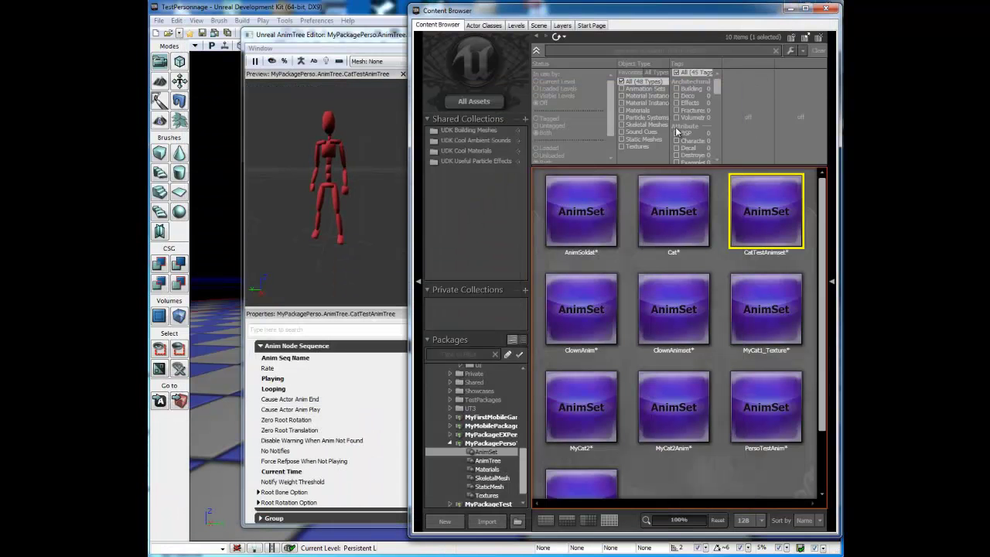
{"action": "left_click", "coordinate": [789, 8]}
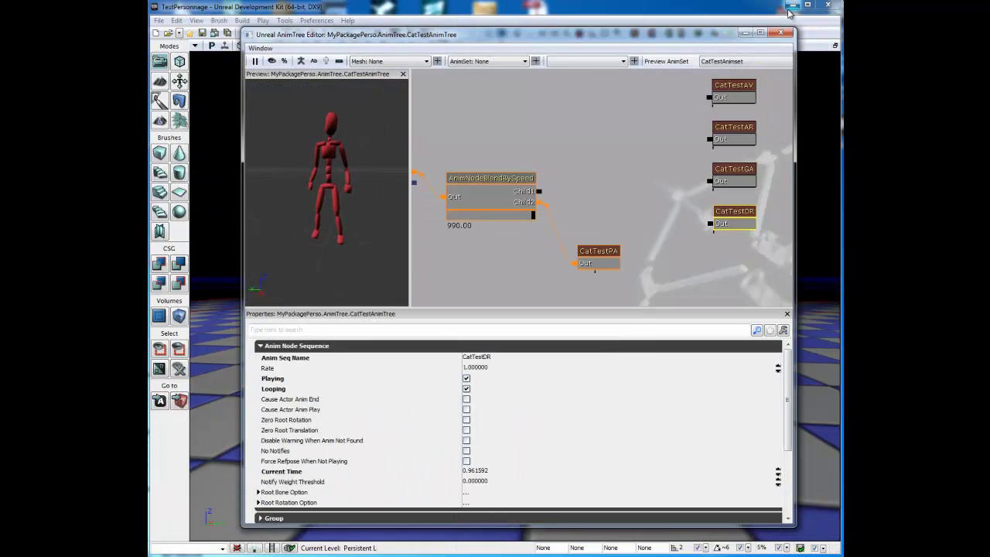
Review the Anim Seq Name, Playing and Looping settings of each of the four copied sequence nodes
{"action": "left_click", "coordinate": [735, 97]}
{"action": "left_click", "coordinate": [741, 141]}
{"action": "left_click", "coordinate": [744, 180]}
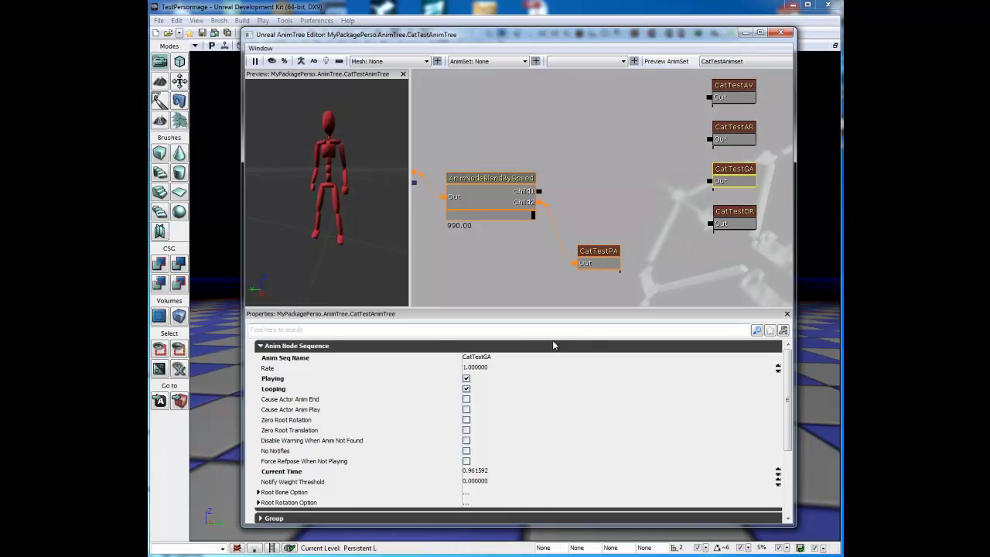
{"action": "left_click", "coordinate": [744, 224]}
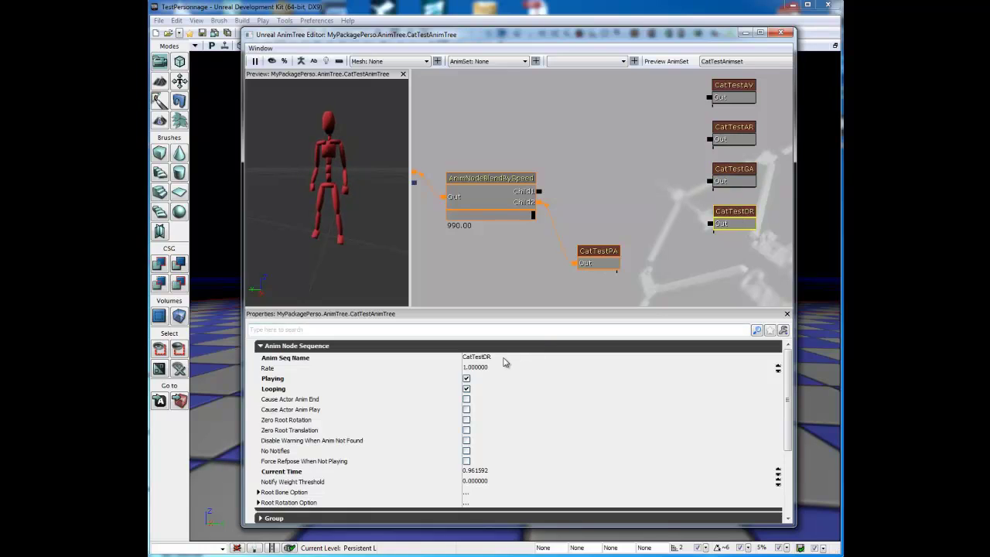
Add an AnimNodeBlendDirectional node between the speed blend and the sequence column, and link its output to Child1 of AnimNodeBlendBySpeed
{"action": "left_click", "coordinate": [435, 89]}
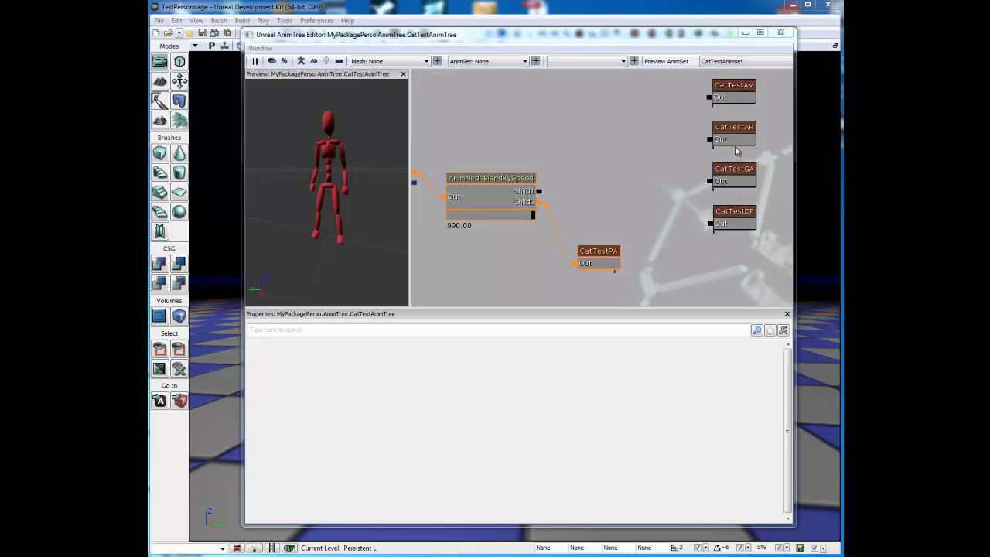
{"action": "right_click", "coordinate": [417, 89]}
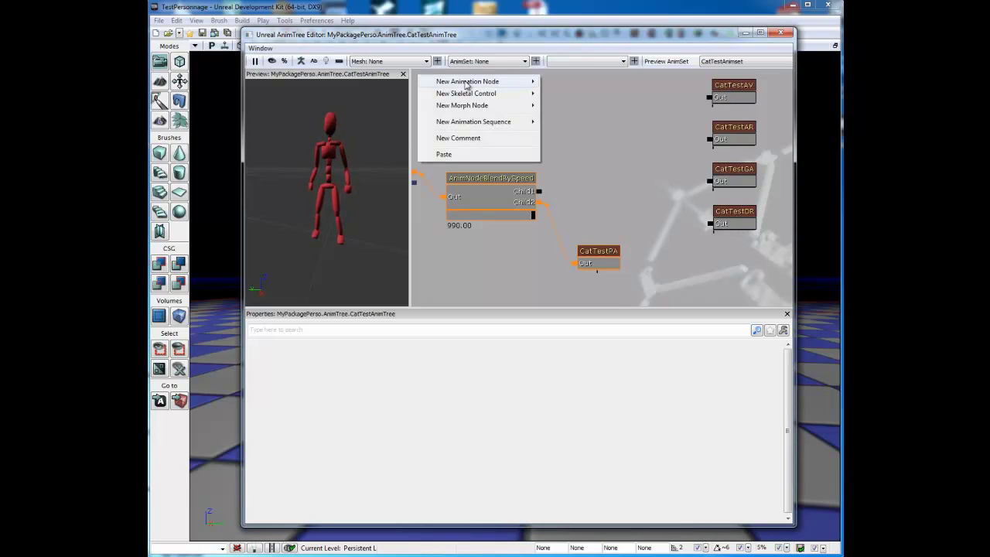
{"action": "mouse_move", "coordinate": [468, 85]}
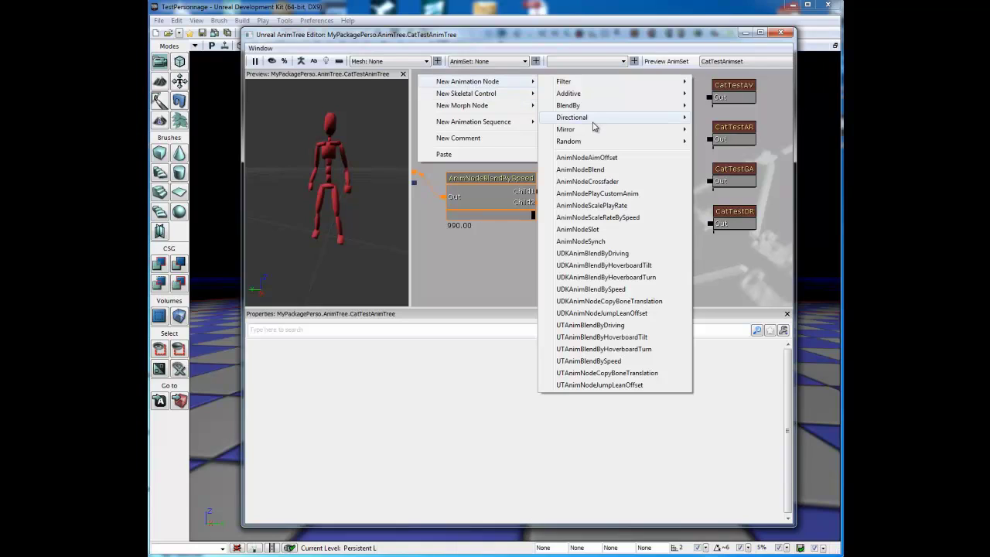
{"action": "mouse_move", "coordinate": [596, 122]}
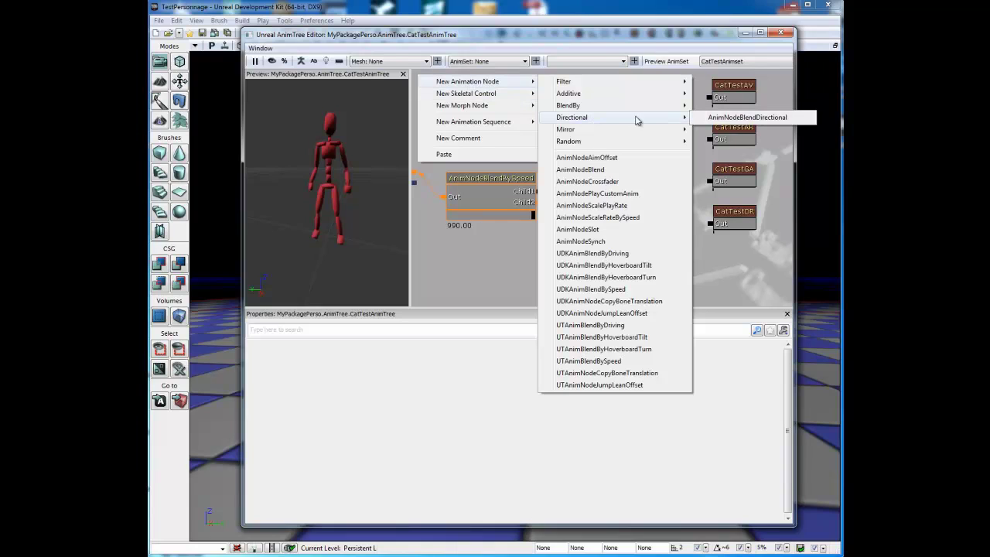
{"action": "left_click", "coordinate": [766, 117]}
{"action": "left_click", "coordinate": [450, 120]}
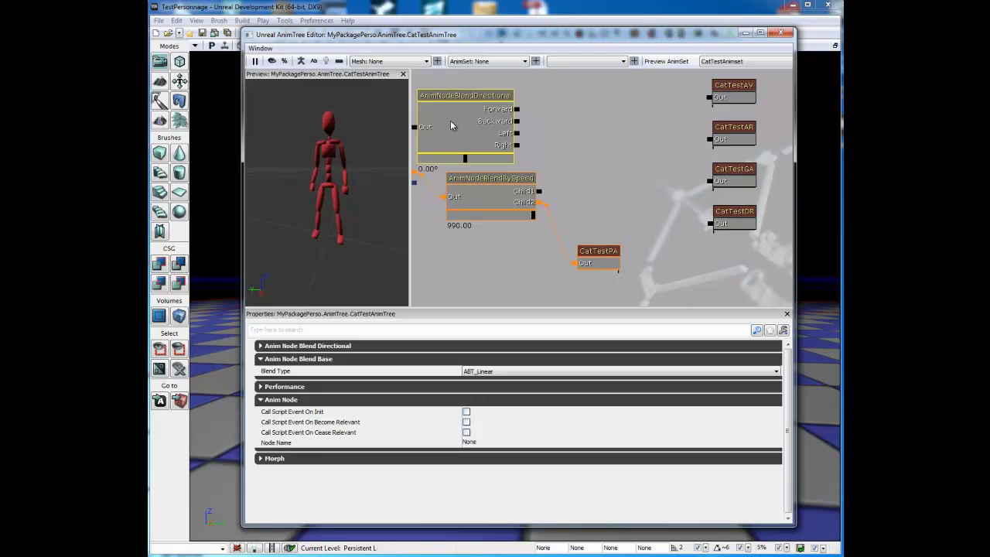
{"action": "left_click_drag", "start_coordinate": [450, 120], "coordinate": [539, 191]}
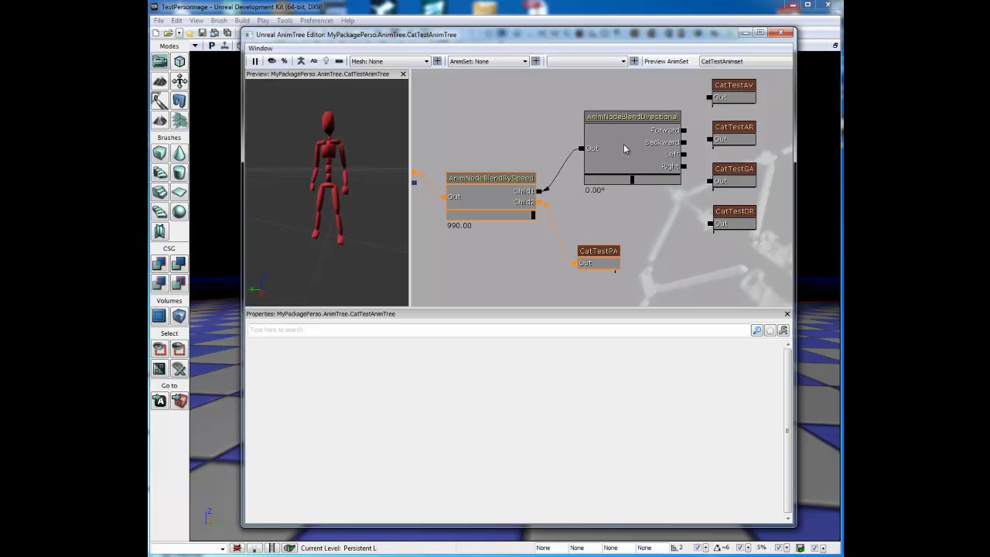
Link CatTestAV, CatTestAR, CatTestGA and CatTestDR to the directional blend's Forward, Backward, Left and Right inputs respectively
{"action": "left_click", "coordinate": [747, 97]}
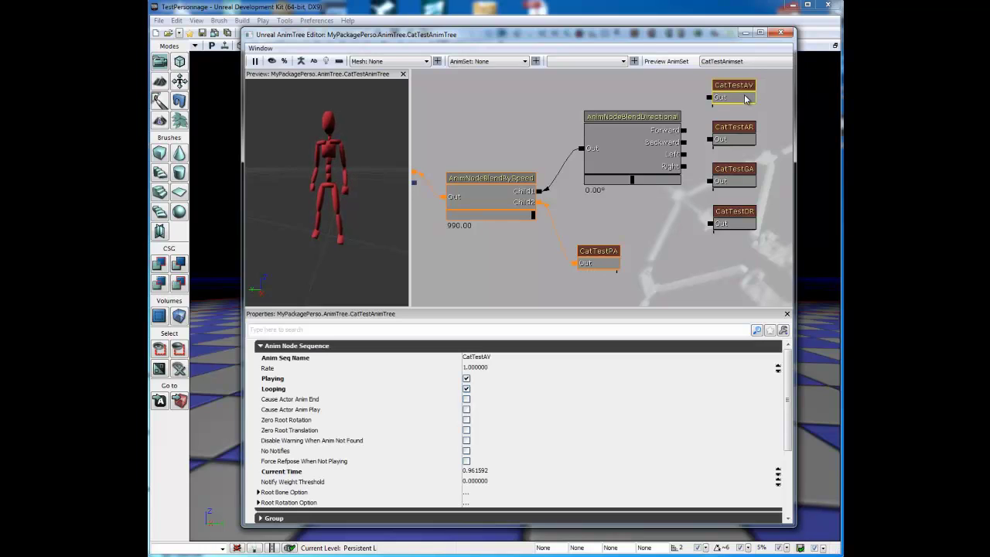
{"action": "left_click_drag", "start_coordinate": [710, 99], "coordinate": [684, 144]}
{"action": "left_click", "coordinate": [730, 141]}
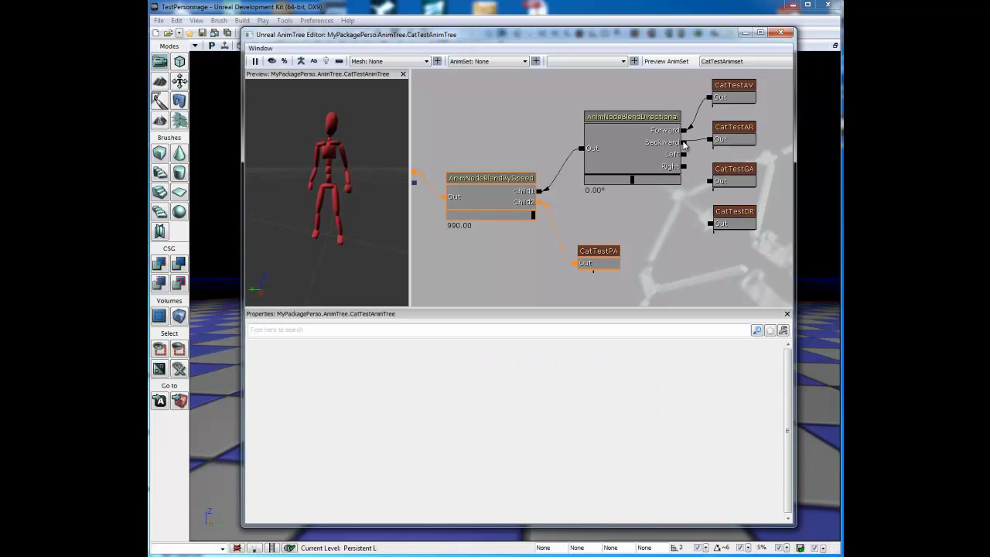
{"action": "left_click", "coordinate": [743, 185]}
{"action": "left_click_drag", "start_coordinate": [711, 183], "coordinate": [683, 154]}
{"action": "left_click", "coordinate": [729, 226]}
{"action": "left_click_drag", "start_coordinate": [710, 223], "coordinate": [683, 167]}
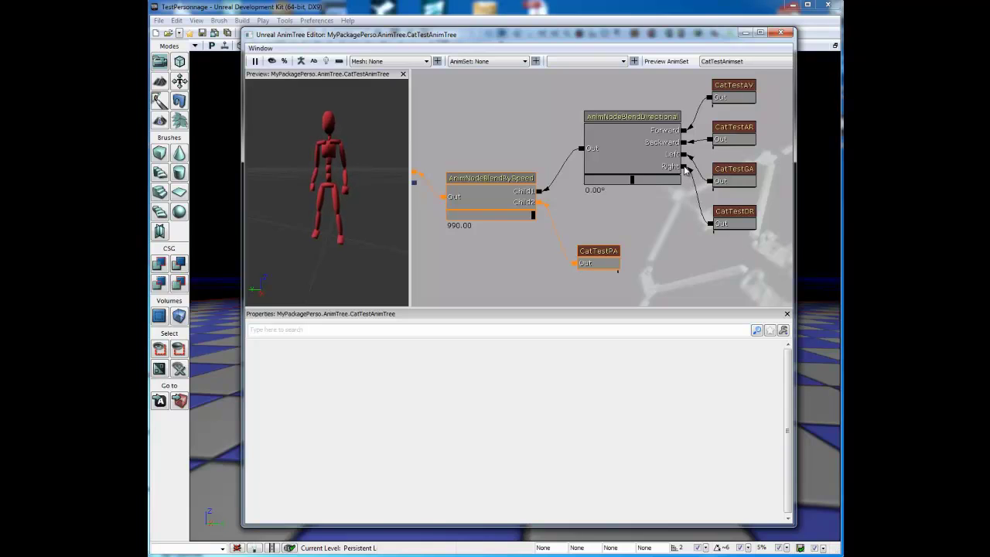
Preview the directional walks by setting the speed blend's slider to 0.00 and moving the directional blend's slider to 180.00°
{"action": "left_click", "coordinate": [491, 207]}
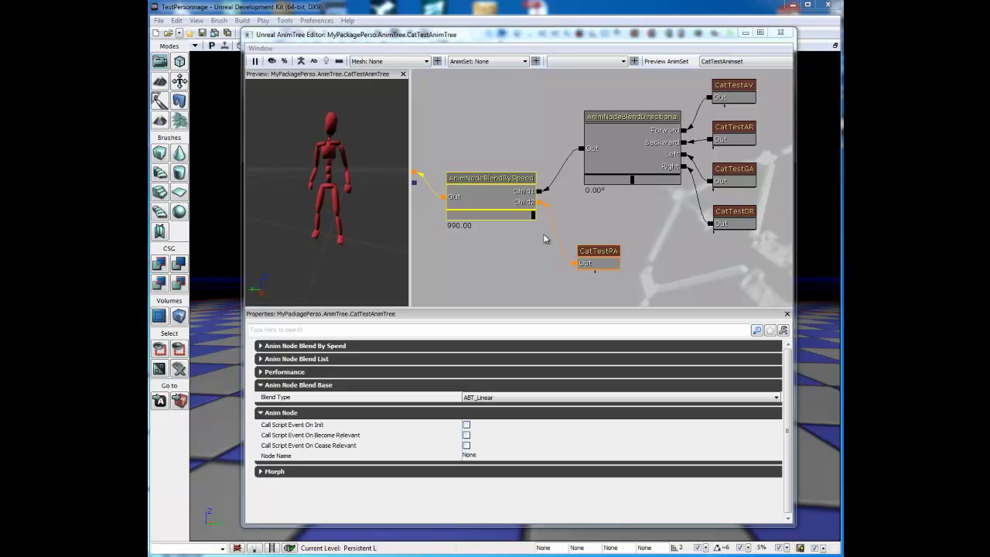
{"action": "left_click_drag", "start_coordinate": [533, 214], "coordinate": [446, 221]}
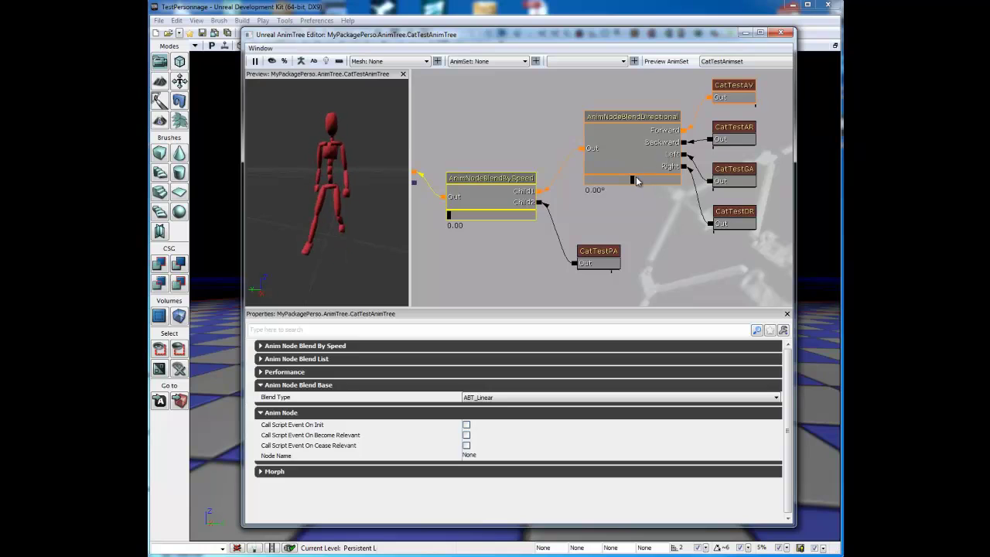
{"action": "left_click_drag", "start_coordinate": [632, 179], "coordinate": [680, 192]}
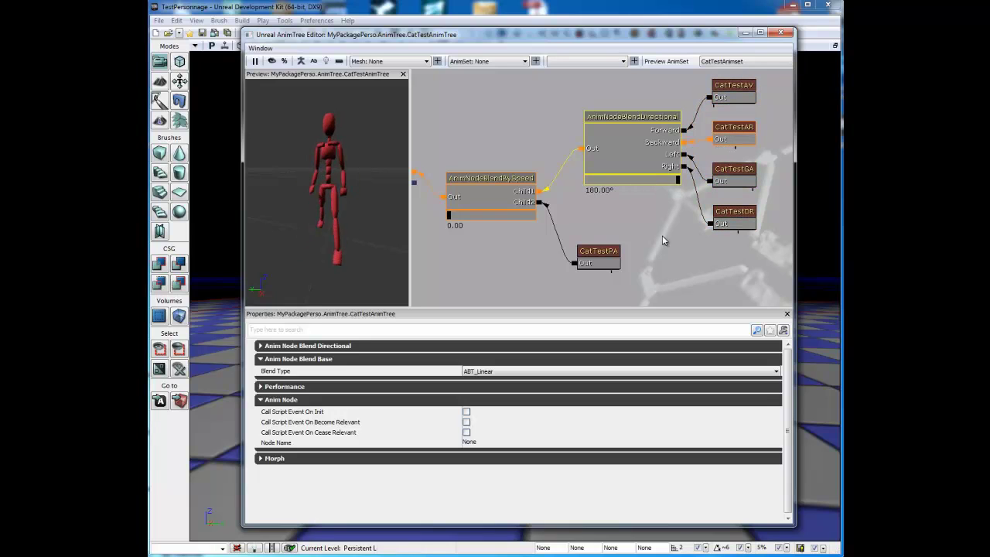